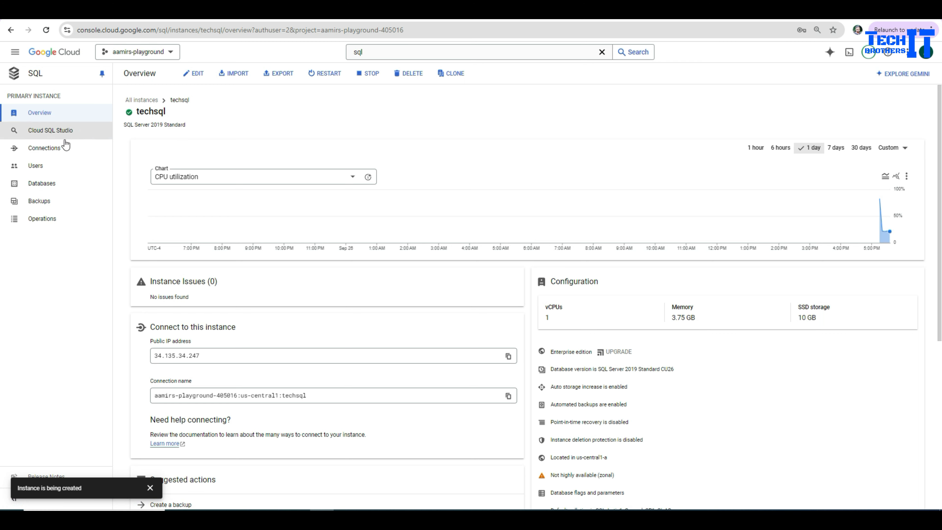
- Create a database named TestDB in the techsql instance
click(46, 184)
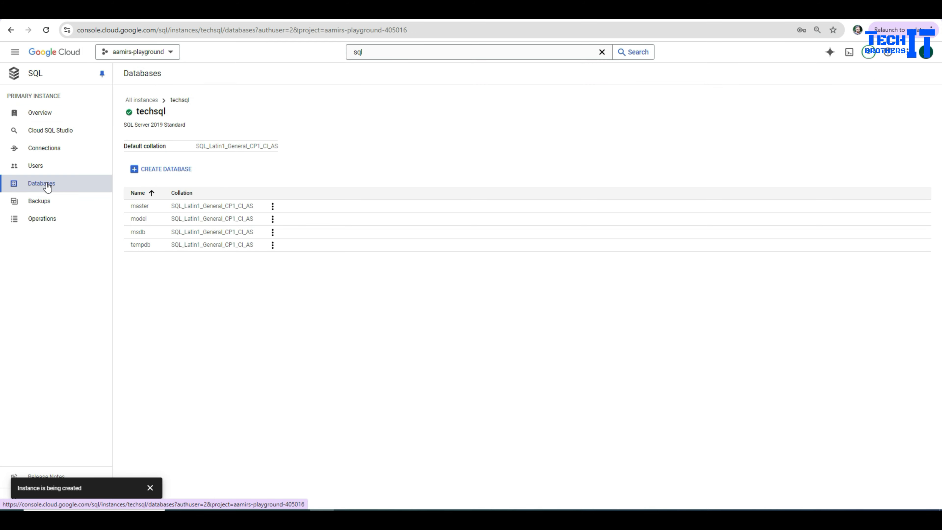
click(185, 169)
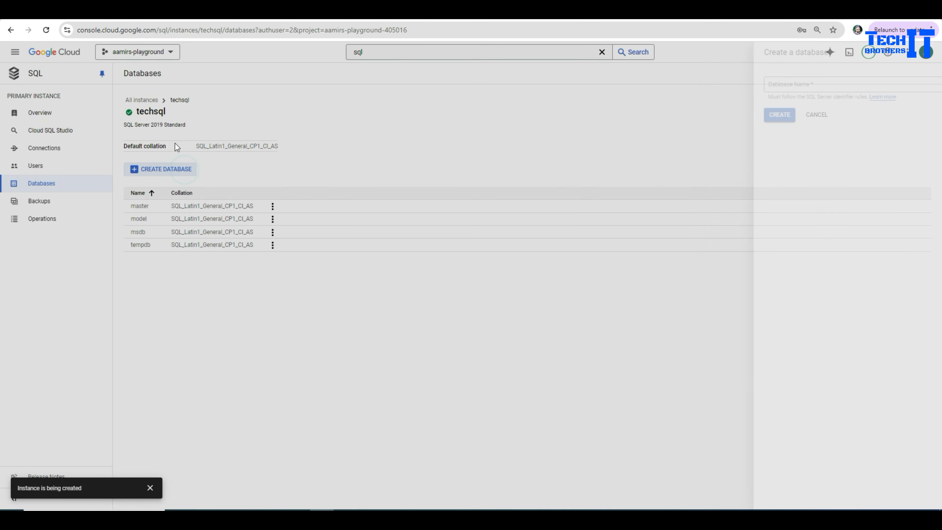
click(763, 85)
click(763, 83)
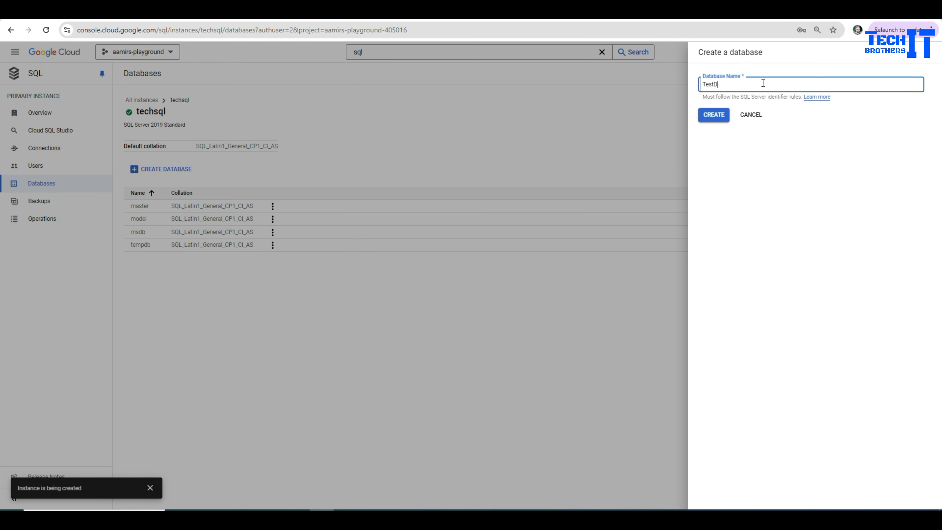
click(711, 117)
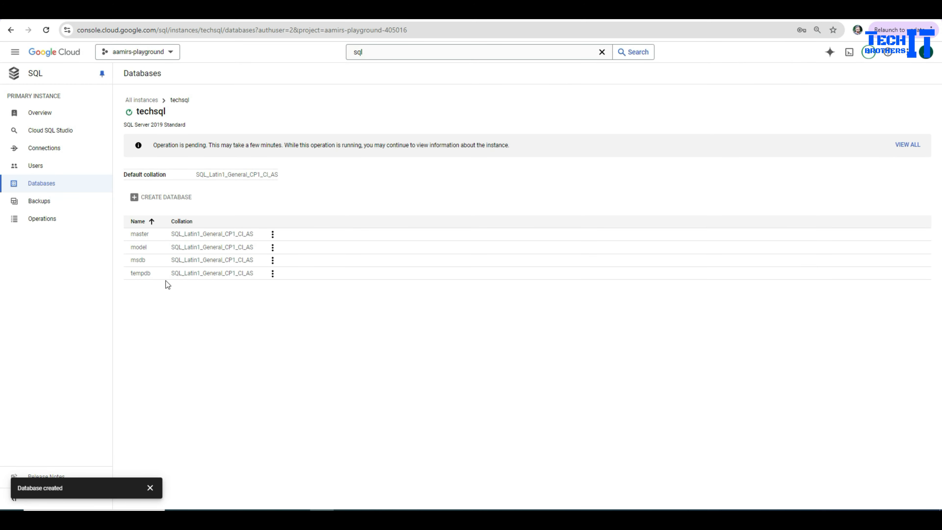
- Copy the techsql instance's public IP address from the list of all SQL instances
click(14, 73)
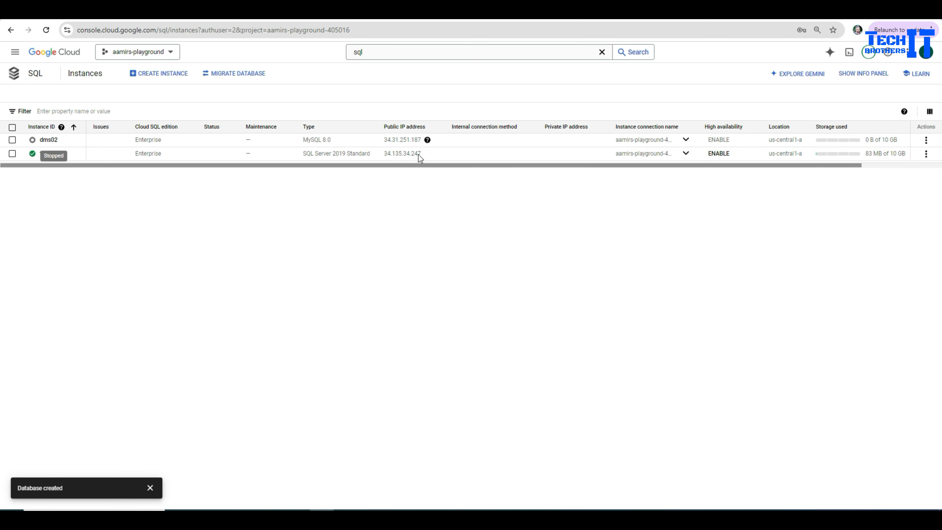
drag(431, 151, 386, 155)
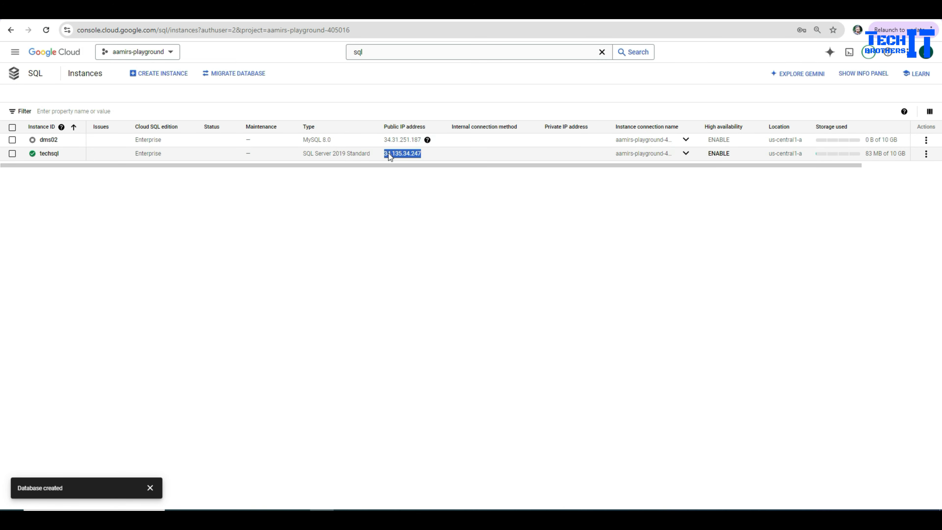
right_click(389, 154)
click(407, 167)
- Review the techsql instance's connection summary, including its authorized networks, and return to the instance overview
click(48, 154)
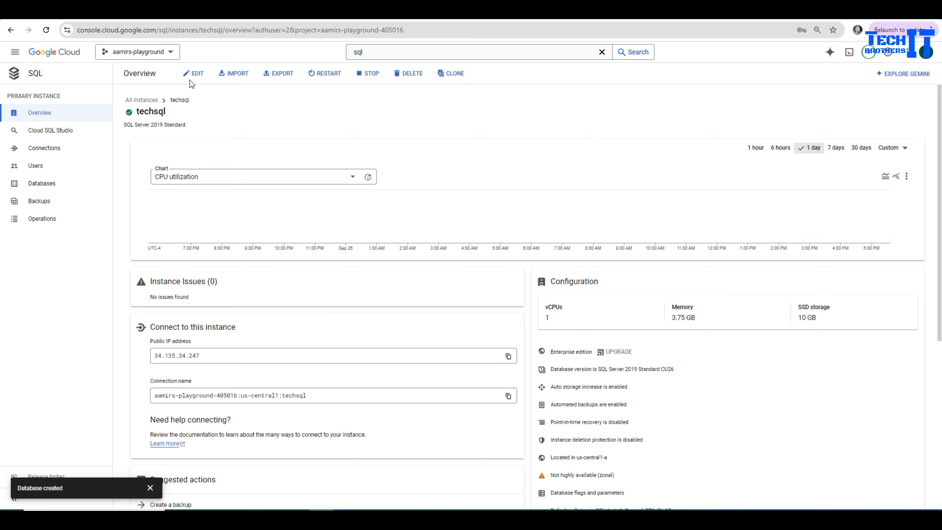
click(55, 148)
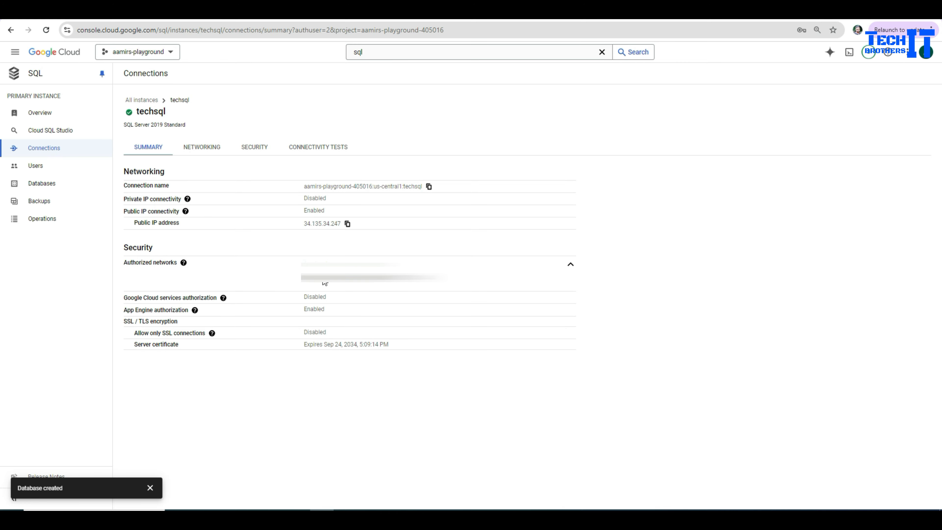
click(40, 112)
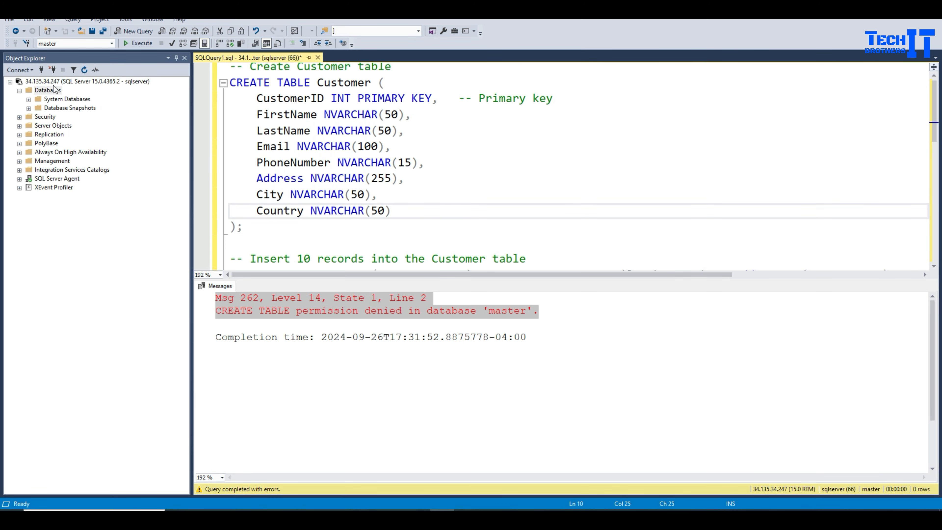
- In SQL Server Management Studio, disconnect the current server and reconnect to Database Engine 34.135.34.247 with SQL Server Authentication, login sqlserver and its password
click(53, 81)
click(52, 69)
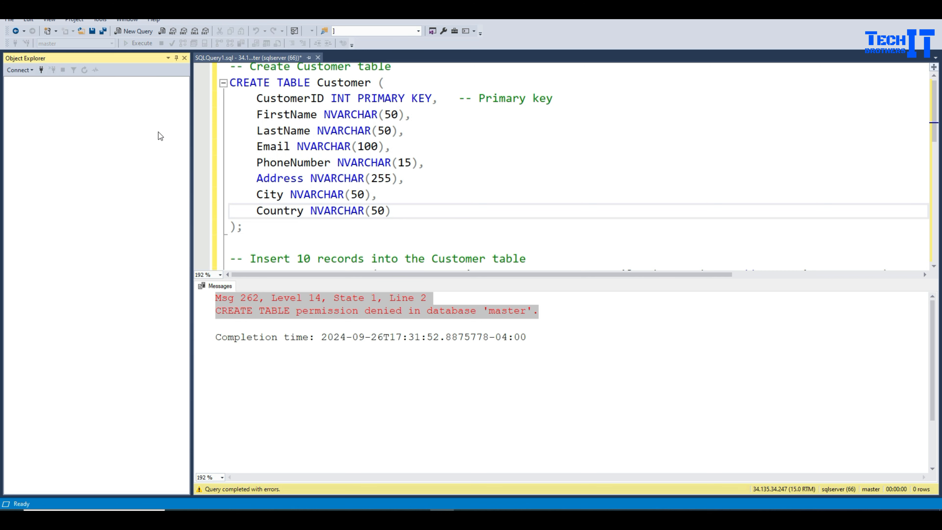
click(30, 70)
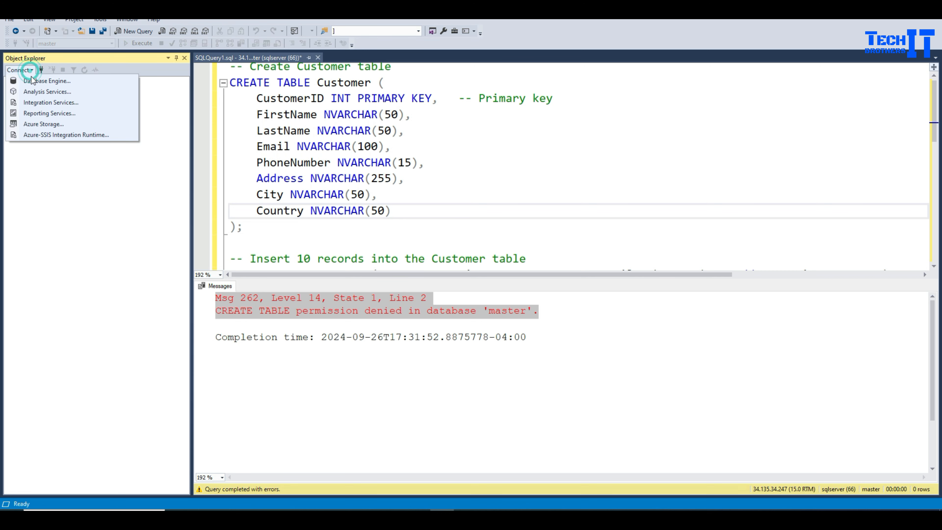
click(49, 81)
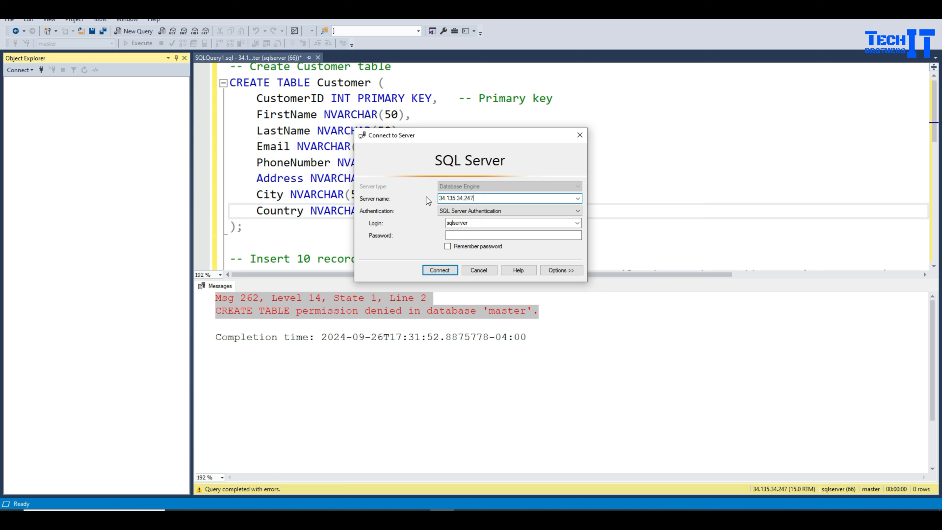
click(450, 198)
double_click(459, 223)
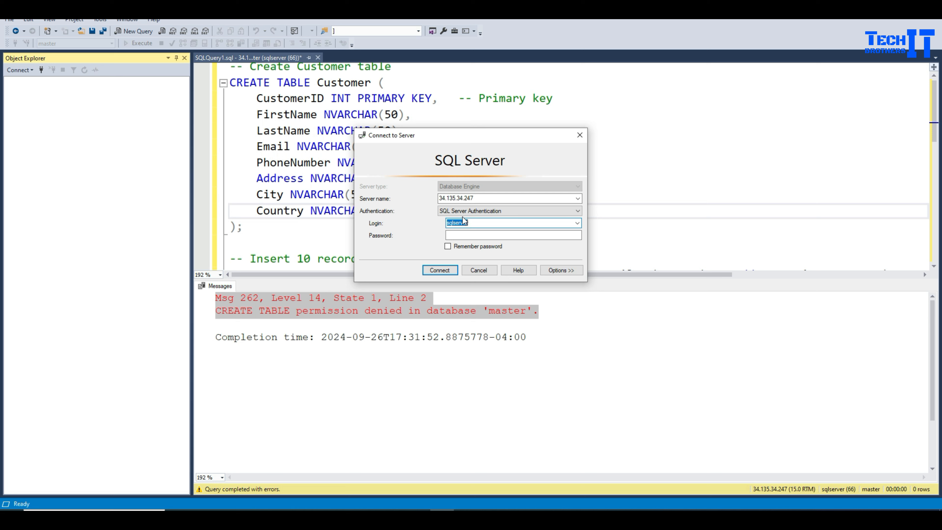
click(472, 235)
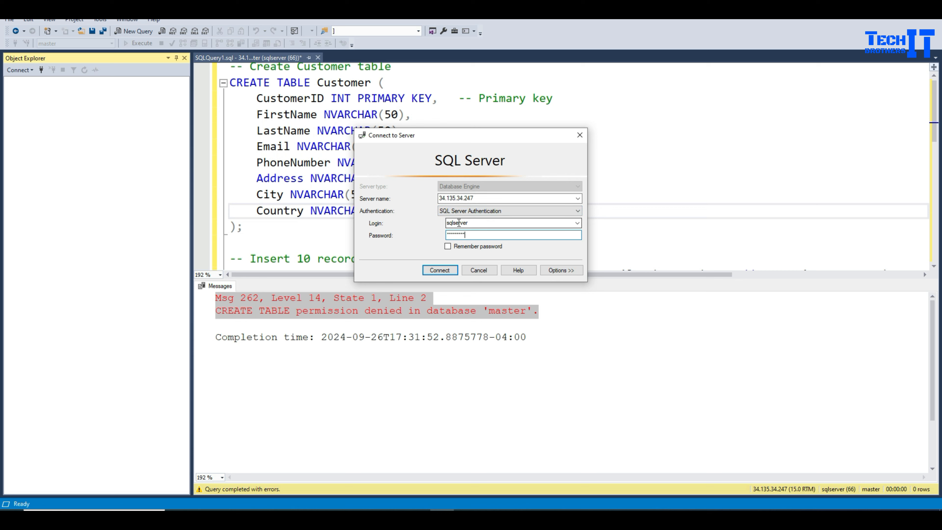
click(442, 270)
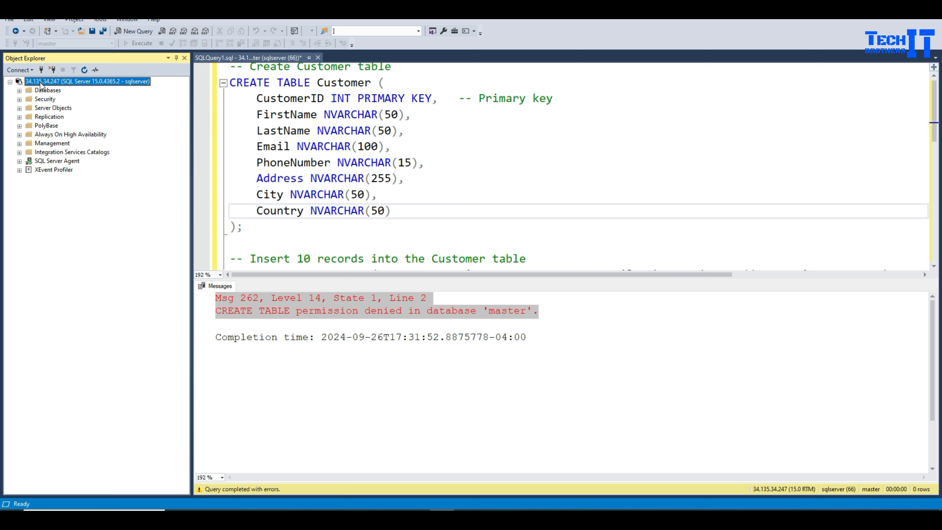
- Locate TestDB among the server's databases and review the table name and CustomerID primary key in the Customer table script
click(19, 91)
click(51, 117)
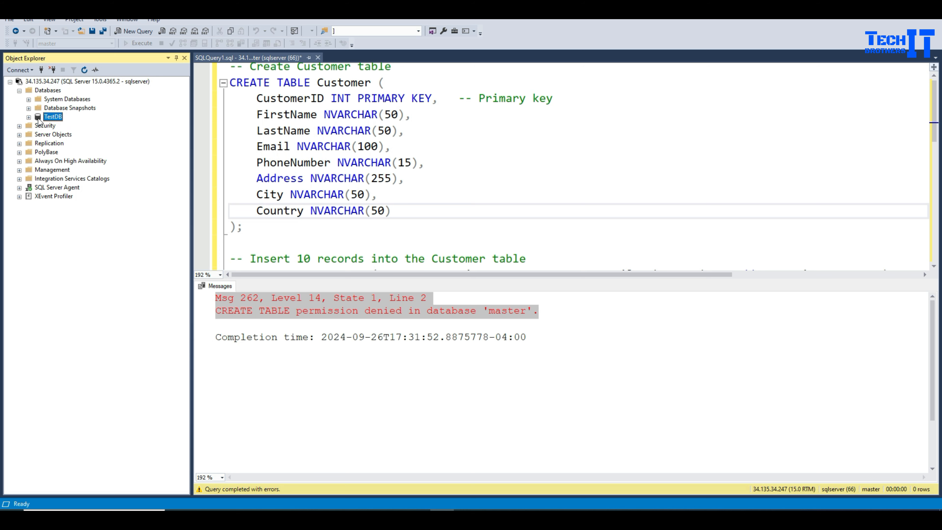
click(328, 93)
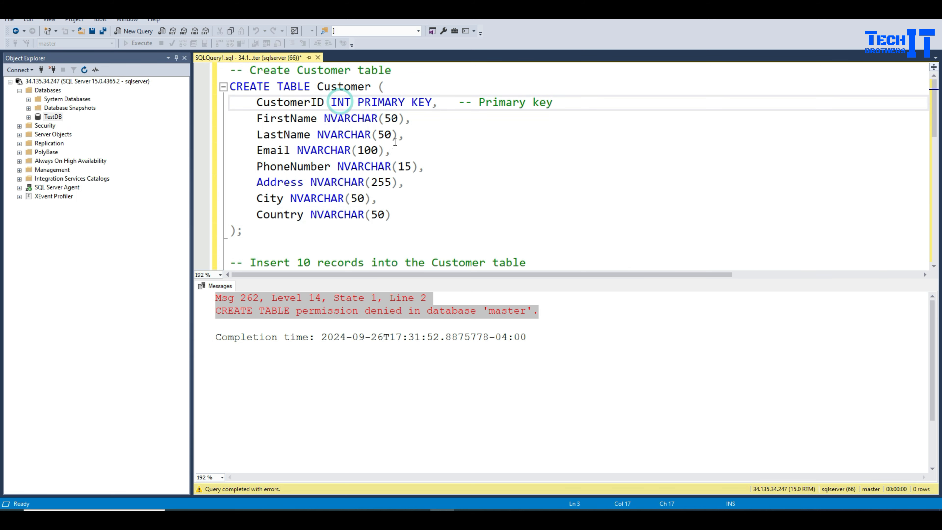
click(340, 89)
double_click(340, 89)
click(304, 104)
double_click(304, 104)
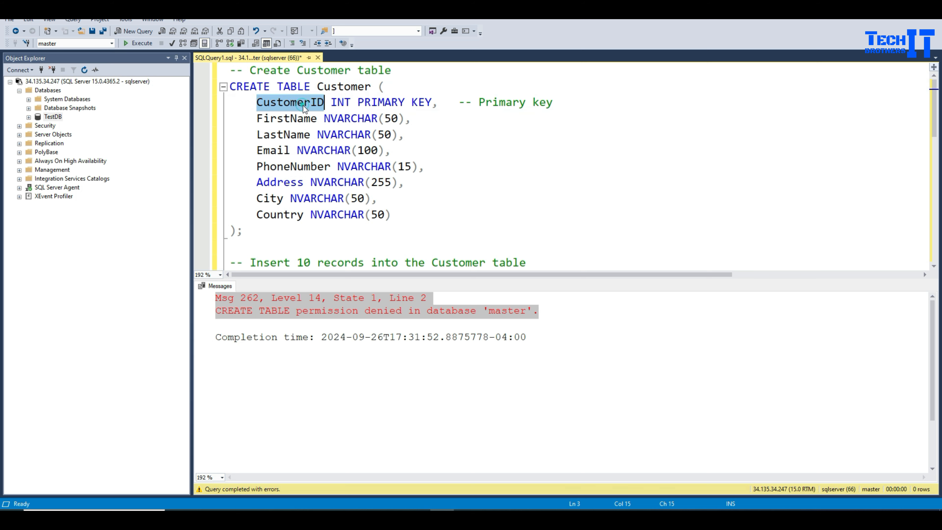
click(419, 104)
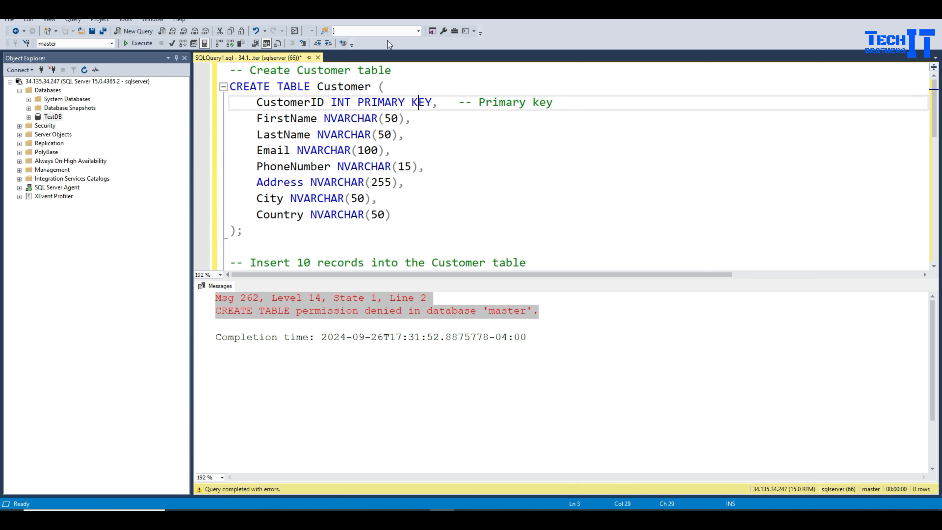
- Set the query's target database to TestDB and execute the script that creates and fills the Customer table
click(111, 43)
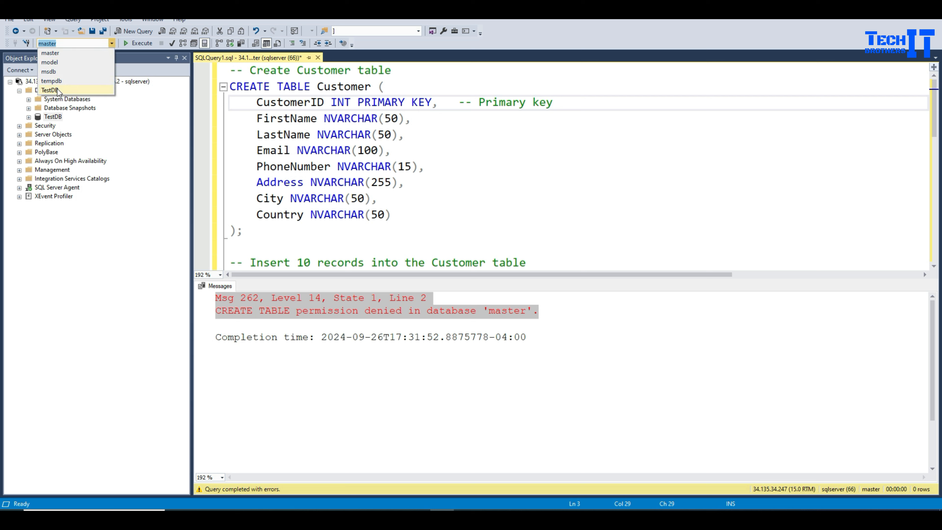
click(57, 90)
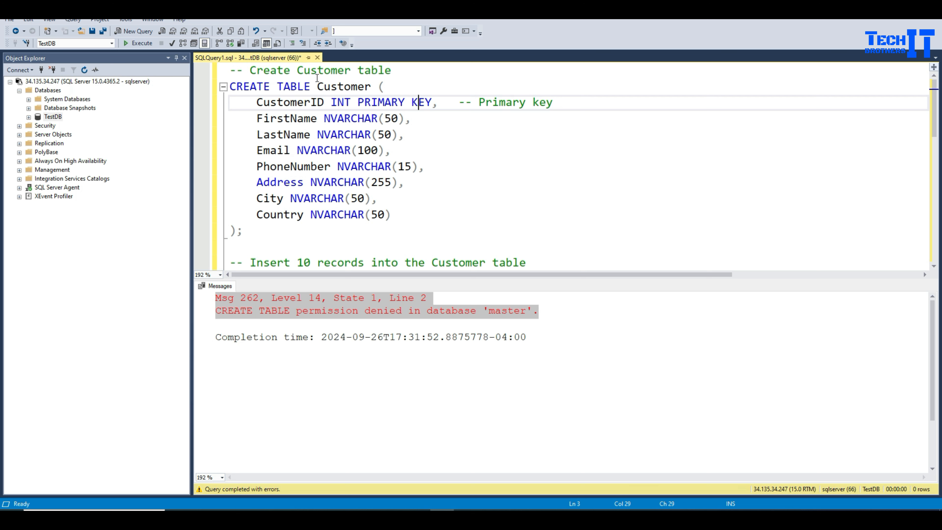
click(139, 43)
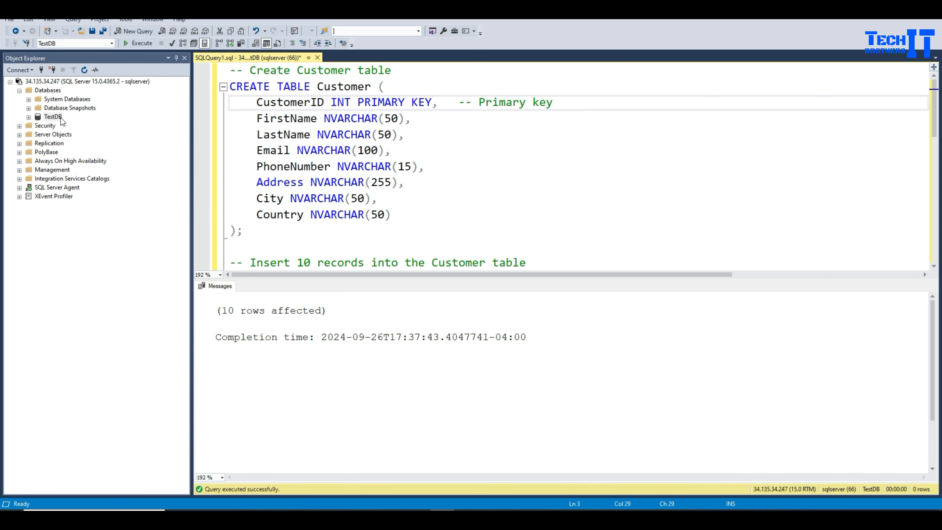
- Expand TestDB's tables and select the top 1000 rows of dbo.Customer to check its records
click(28, 117)
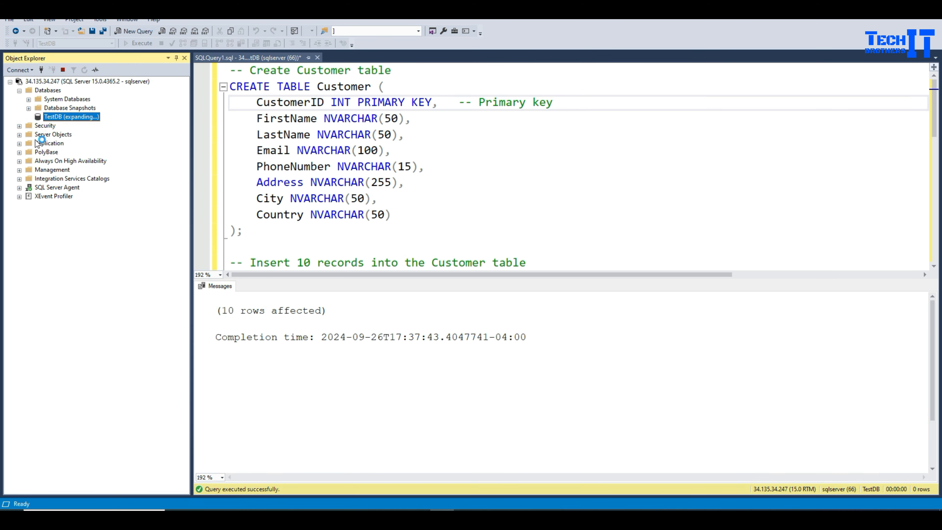
click(58, 135)
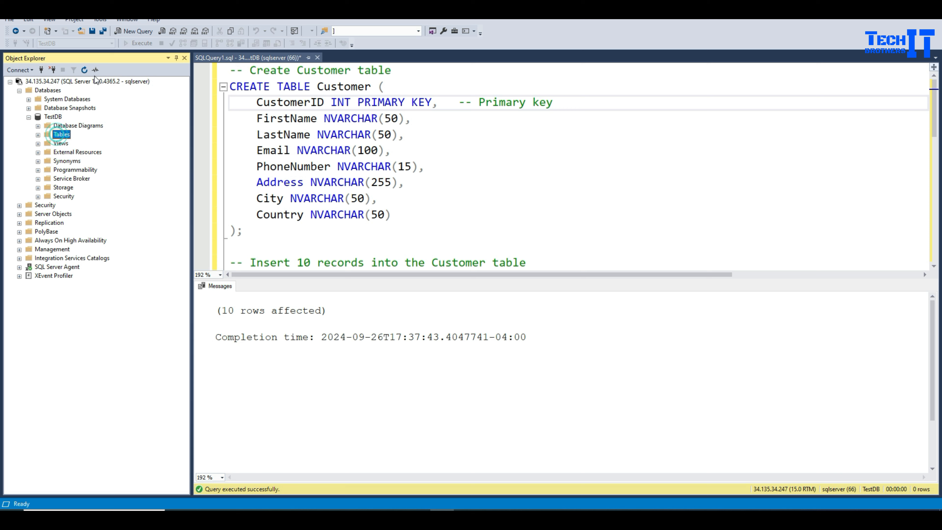
click(38, 135)
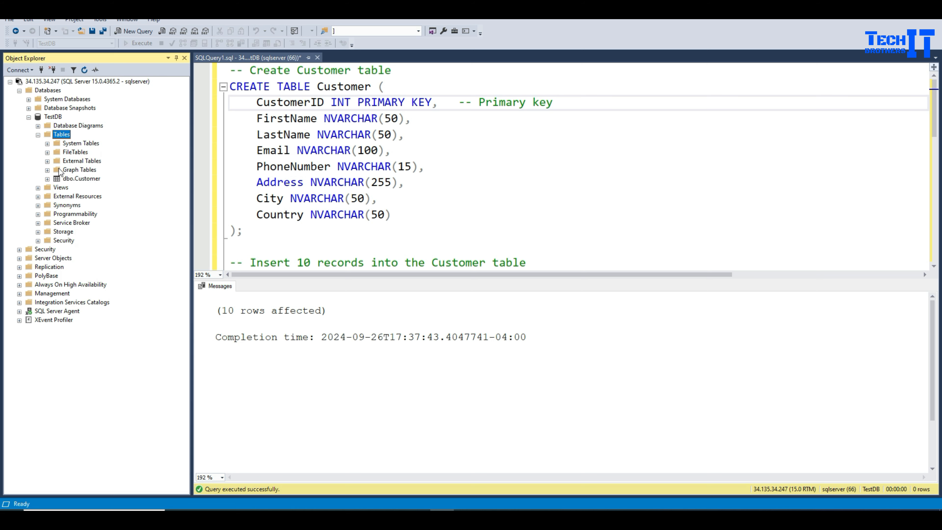
click(80, 178)
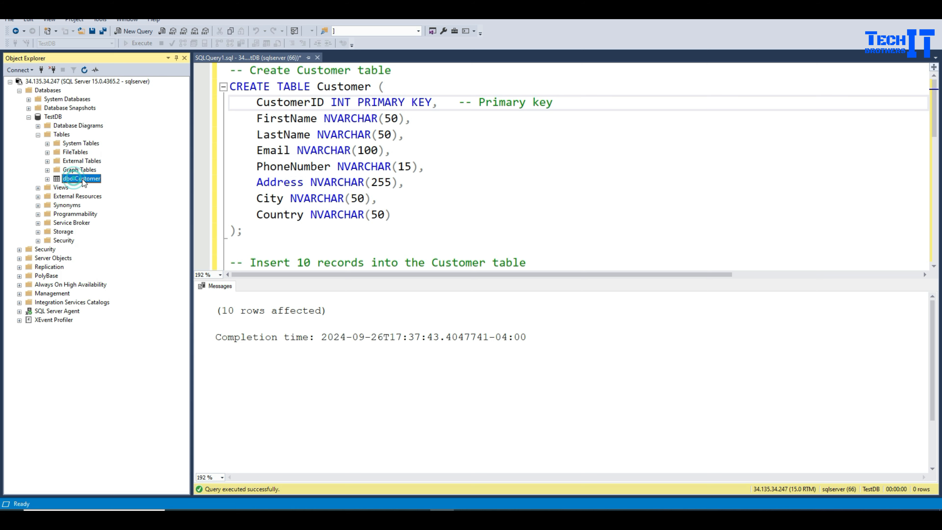
right_click(96, 182)
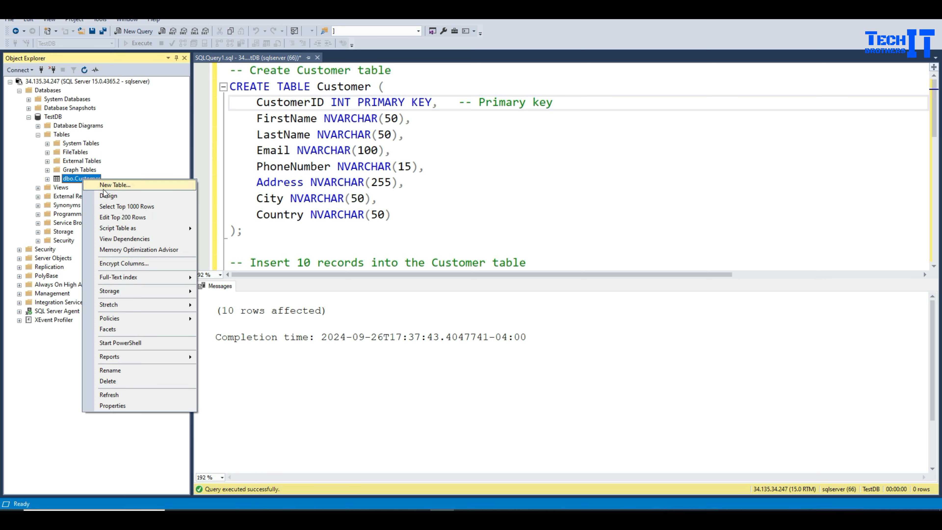
click(130, 207)
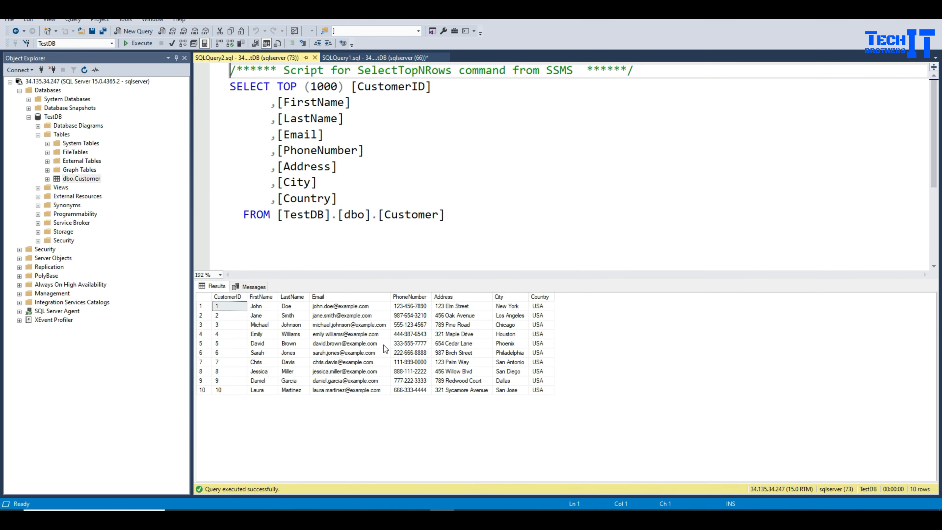
- Switch to the Google Cloud console and display the list of all SQL instances
click(318, 508)
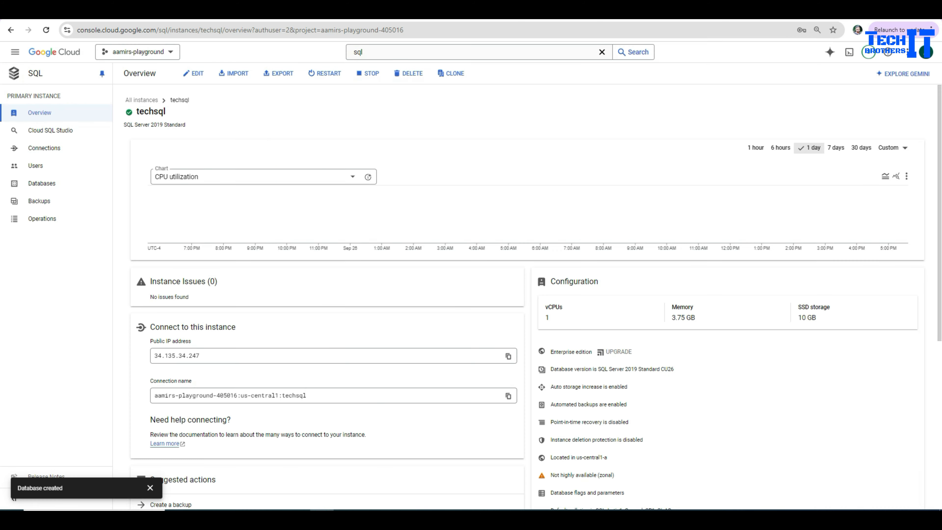
click(16, 78)
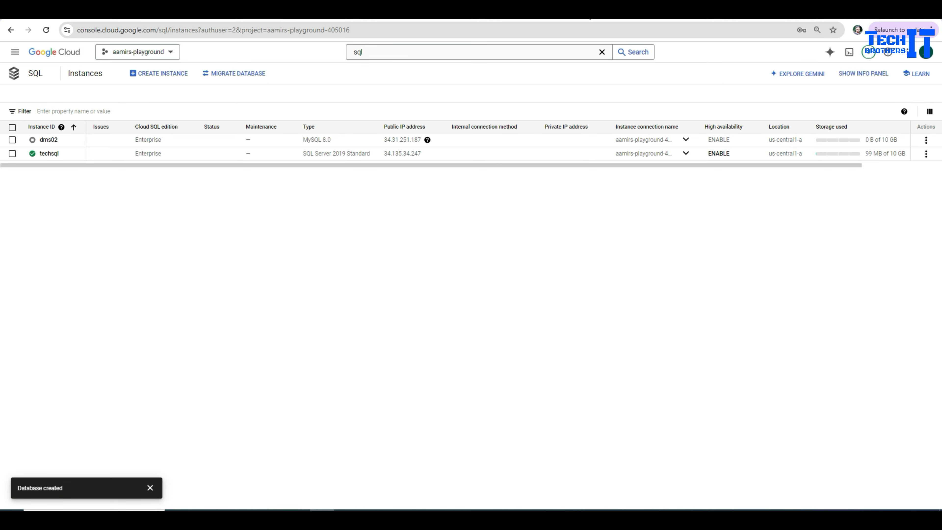
- Switch to ChatGPT and request a SQL Server script that creates a product table with a primary key and inserts 10 records
click(587, 11)
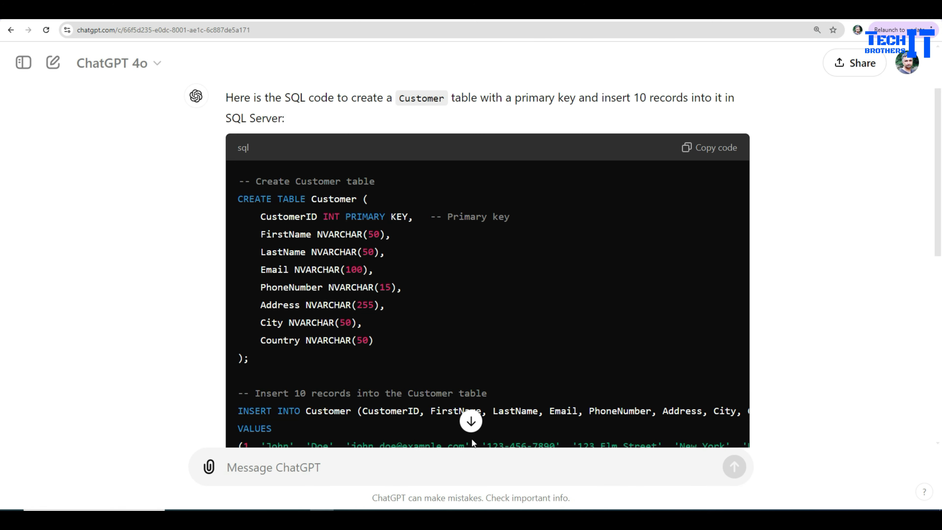
click(379, 474)
text(c)
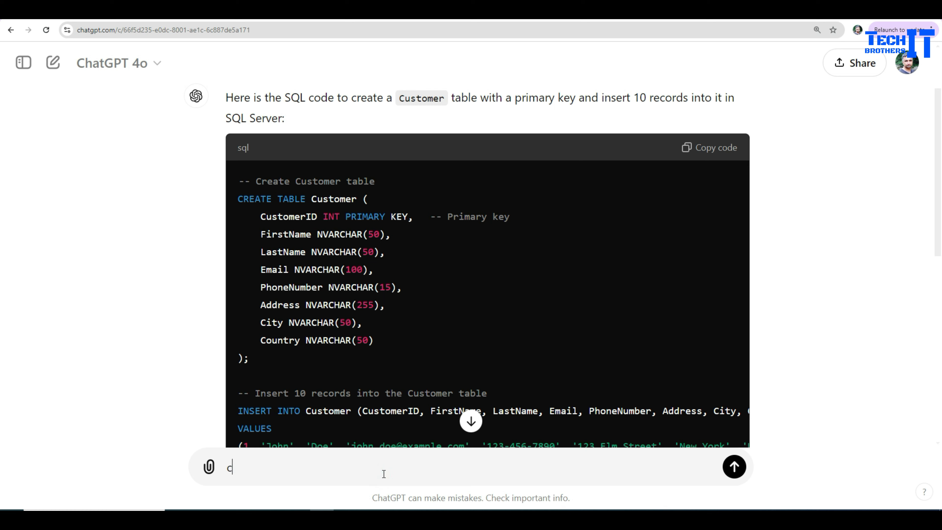
text(reate me product tea)
key(BackSpace)
key(BackSpace)
text(able)
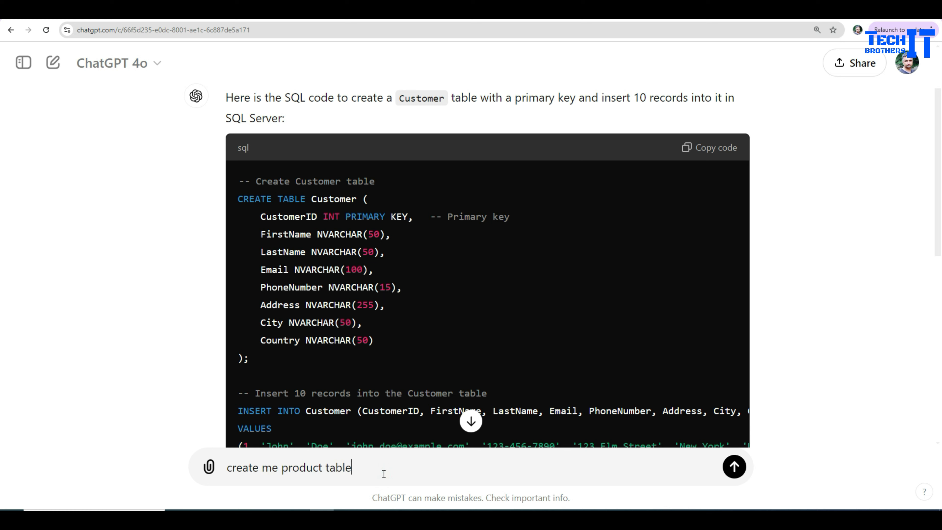
text( for sql server)
key(BackSpace)
text(wit)
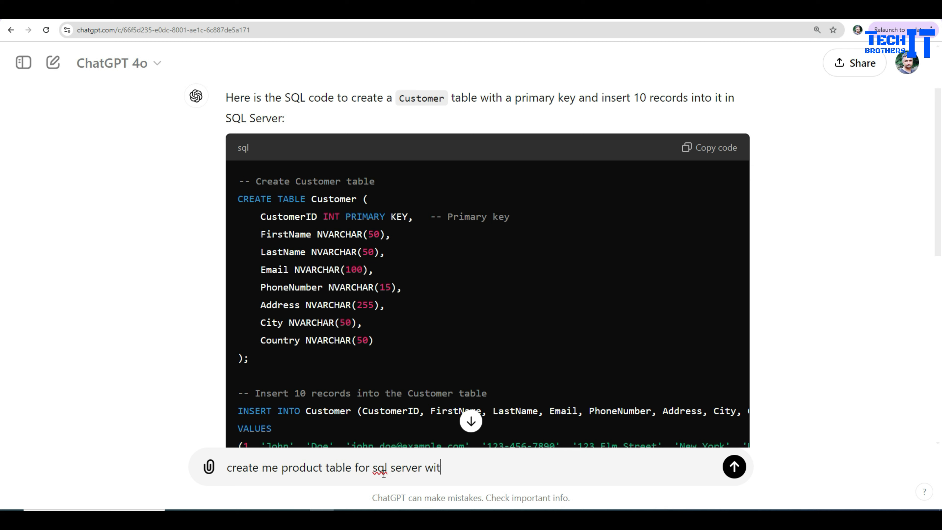
text(h primary key and i)
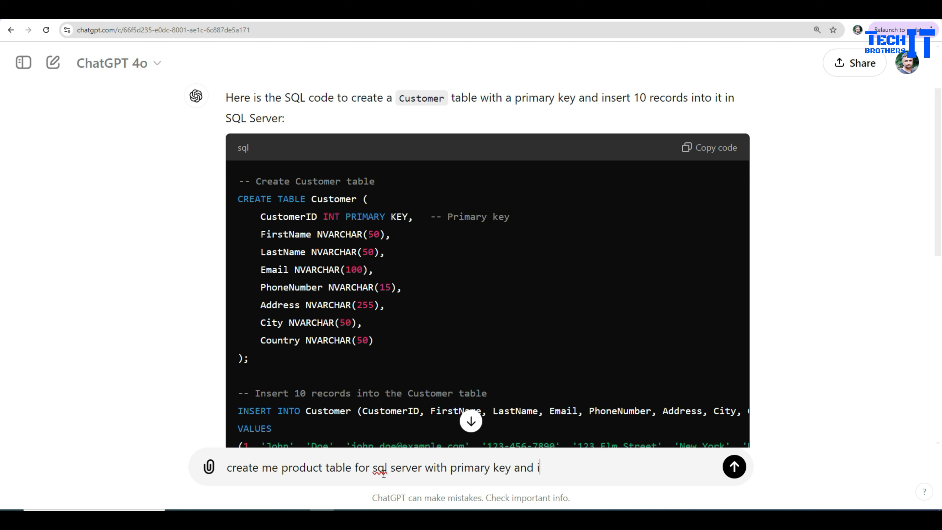
text(snert 10 records)
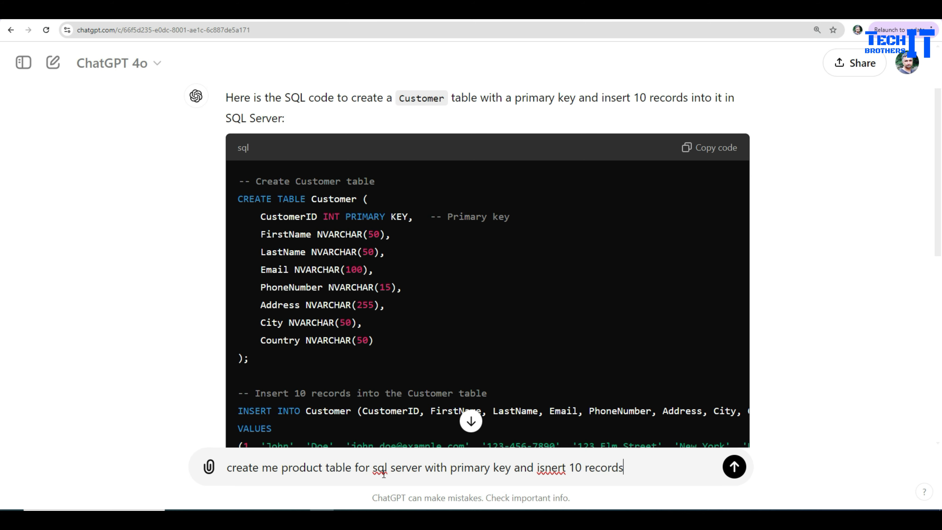
key(Return)
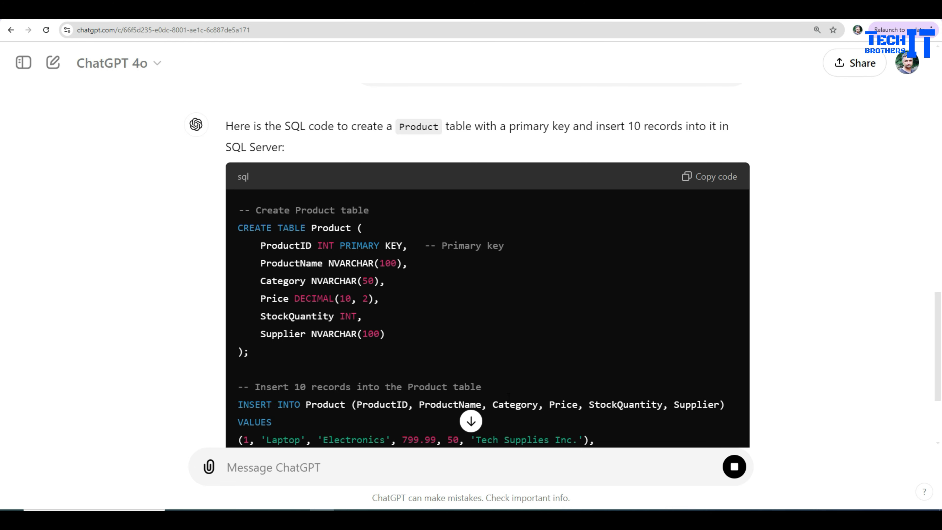
- Copy the generated Product table script and paste it into a new query in SSMS
click(699, 181)
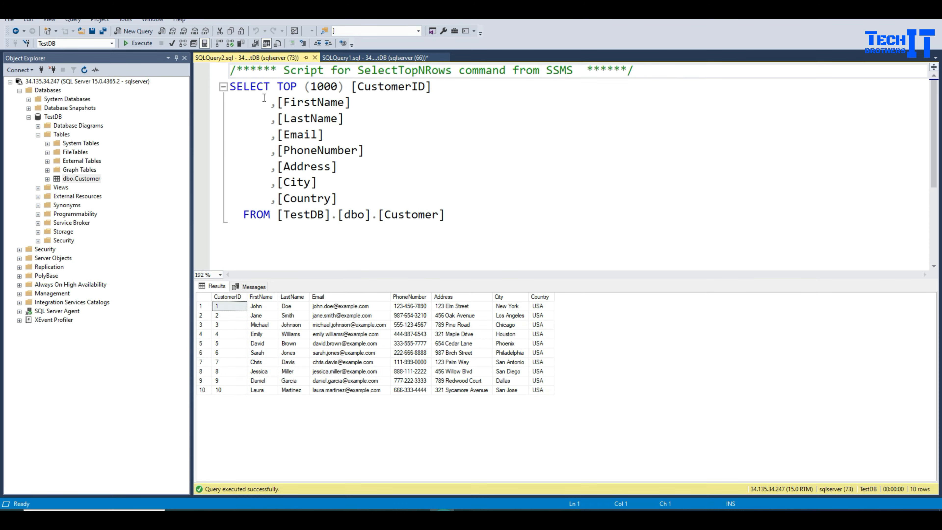
click(224, 59)
click(344, 58)
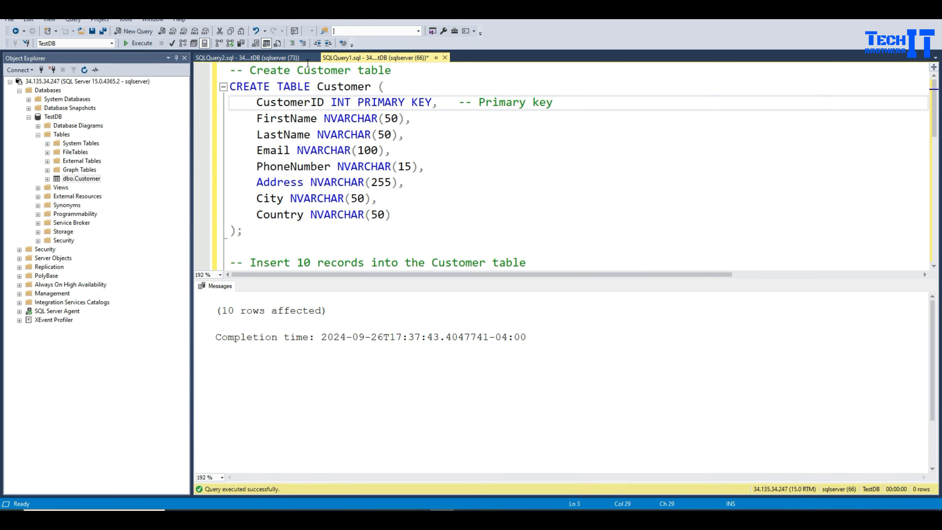
right_click(336, 60)
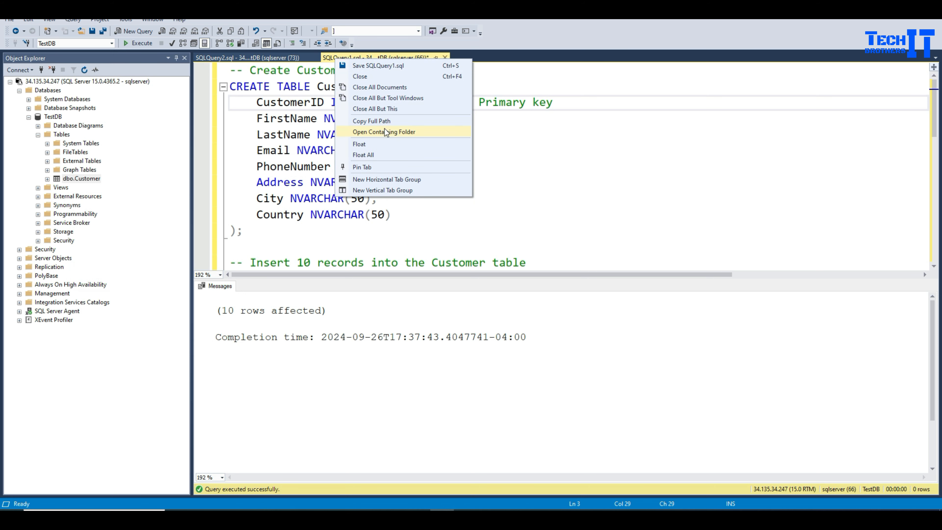
click(311, 120)
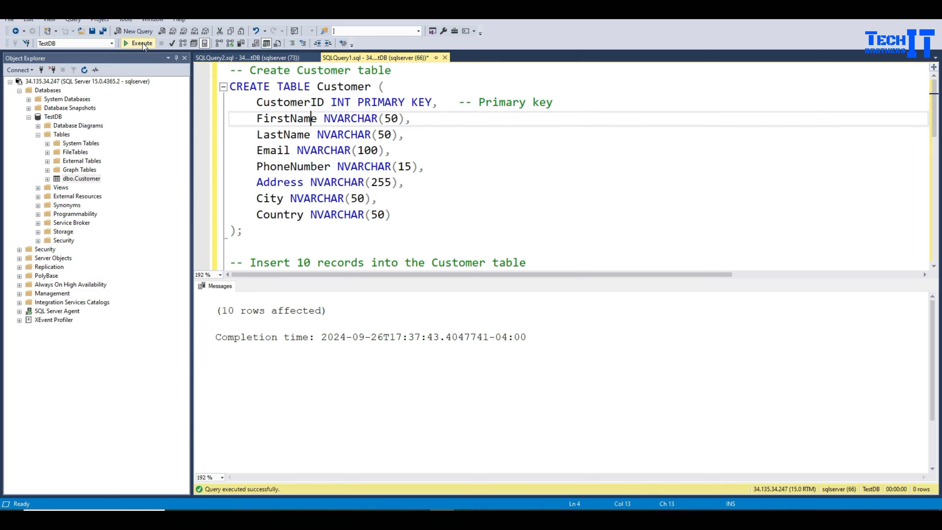
click(138, 31)
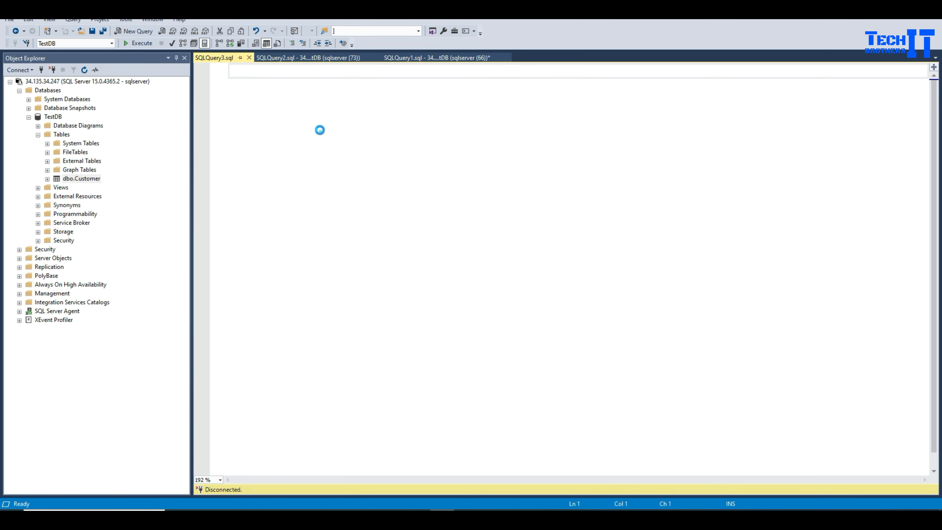
key(ctrl+v)
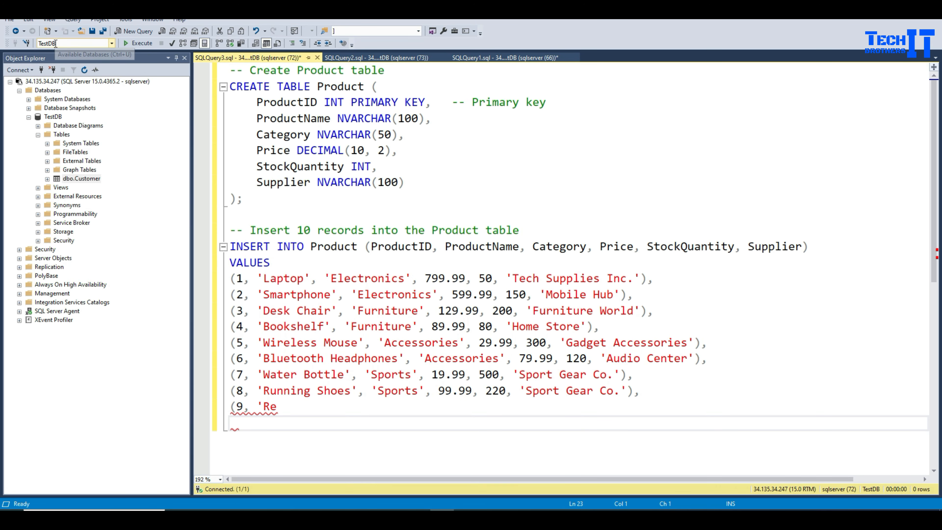
- Execute only the CREATE TABLE Product statement, and then the INSERT statement limited to the first five product records
drag(250, 201, 227, 89)
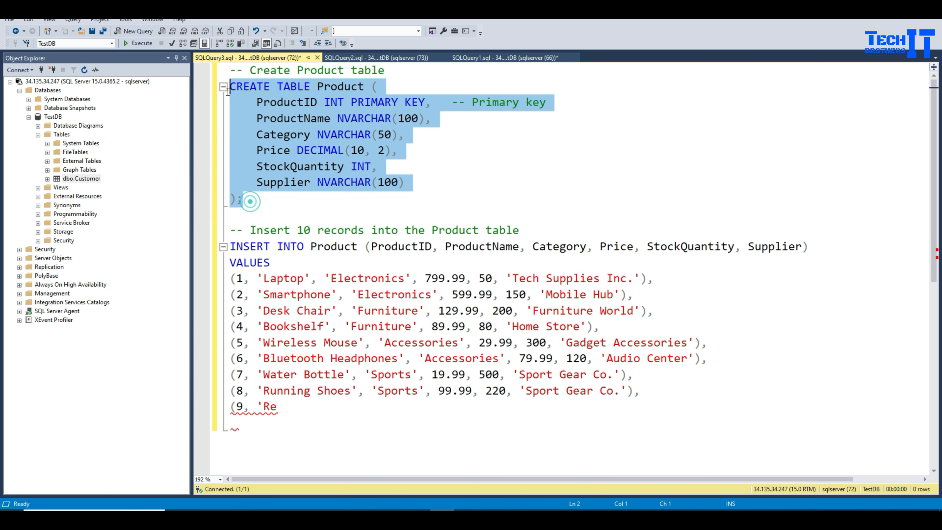
click(138, 42)
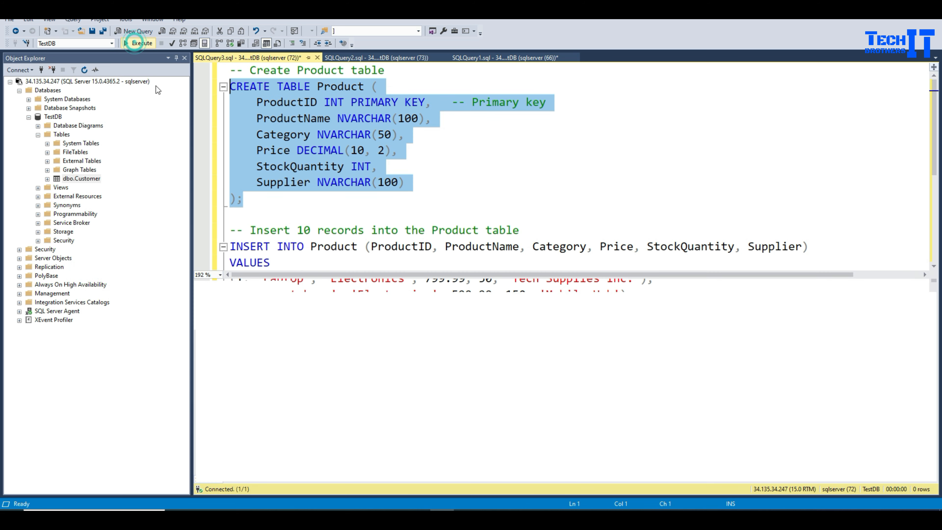
click(308, 192)
scroll(309, 192, down, 3)
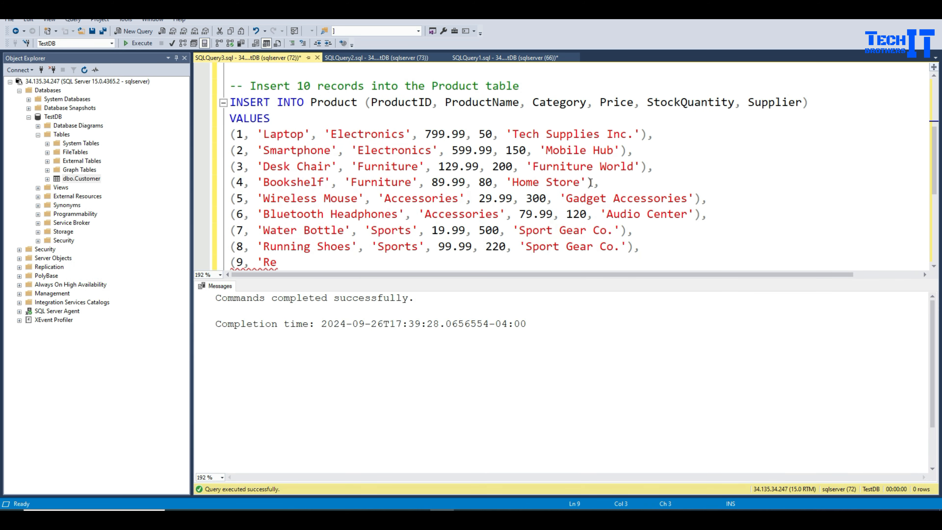
drag(593, 182, 229, 102)
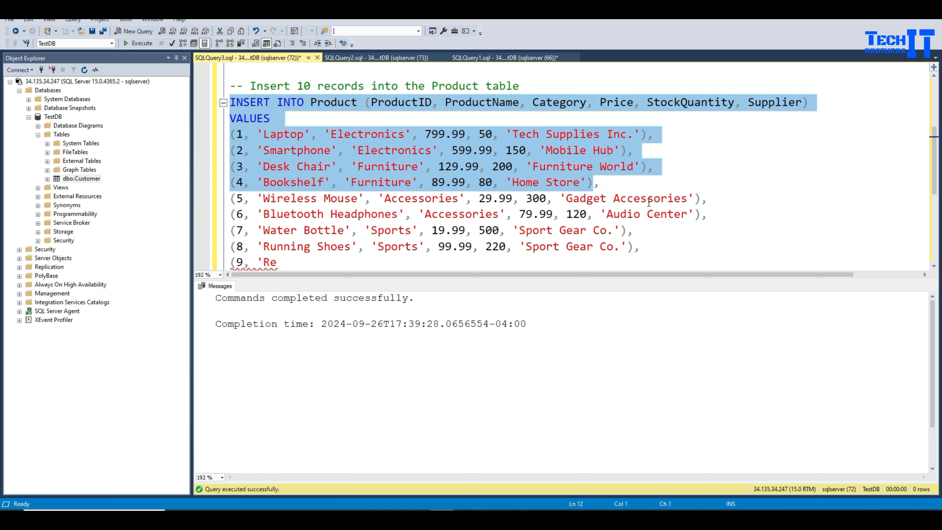
drag(699, 199, 226, 111)
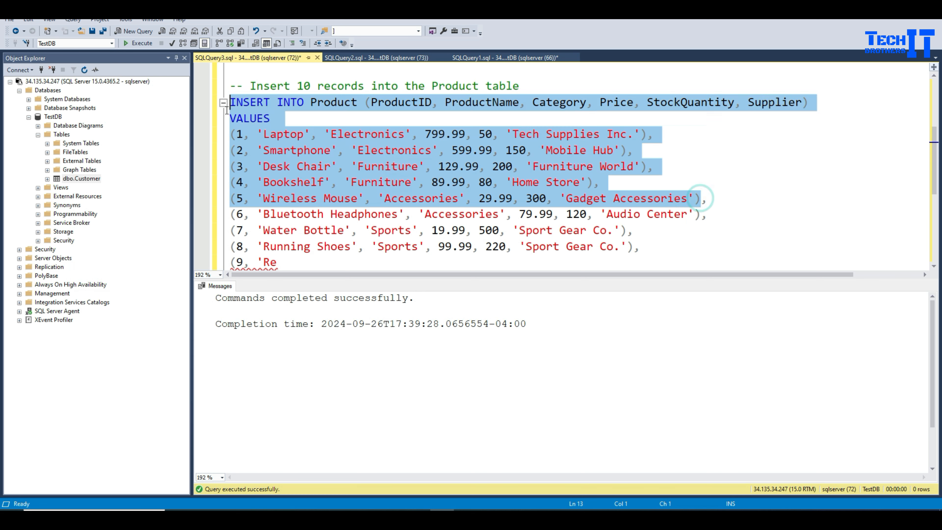
click(142, 44)
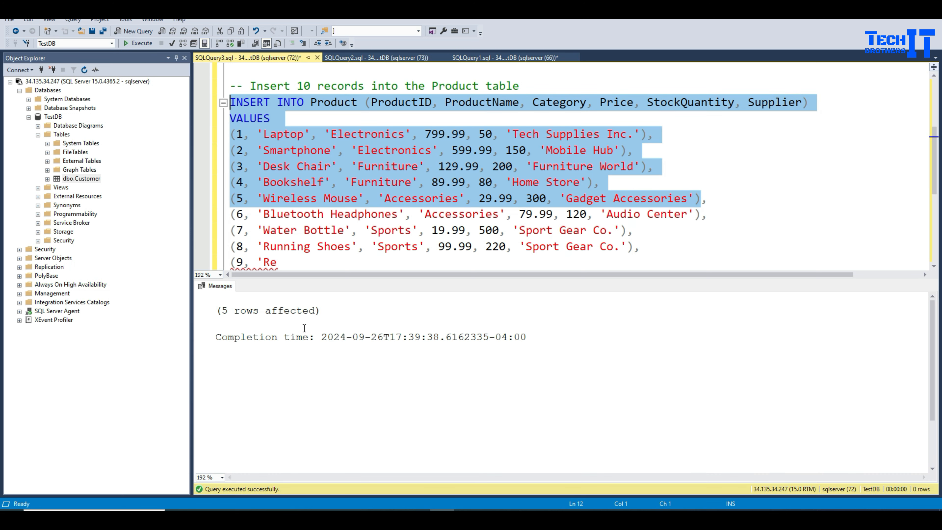
- Add "Select * From Product" below the CREATE TABLE Customer statement in SQLQuery1 and execute only that query
click(417, 124)
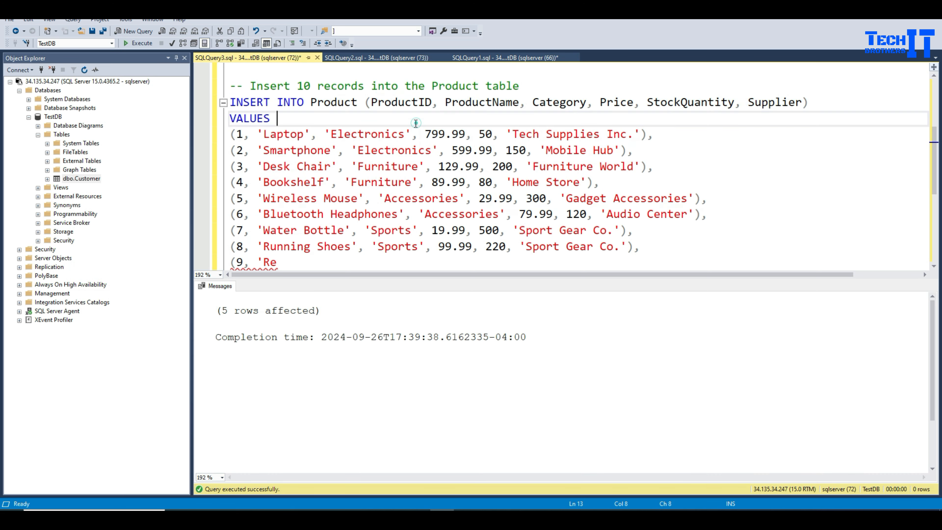
double_click(342, 106)
right_click(343, 106)
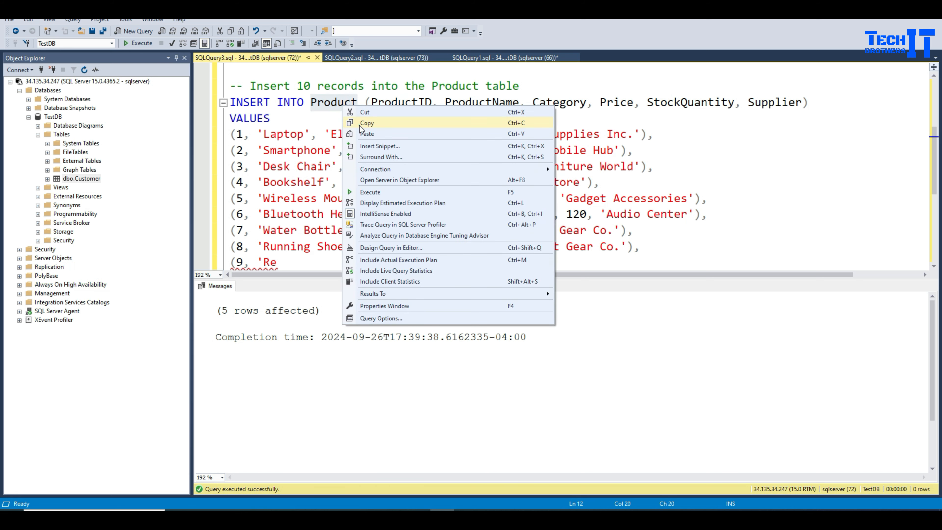
click(358, 124)
click(461, 59)
click(284, 236)
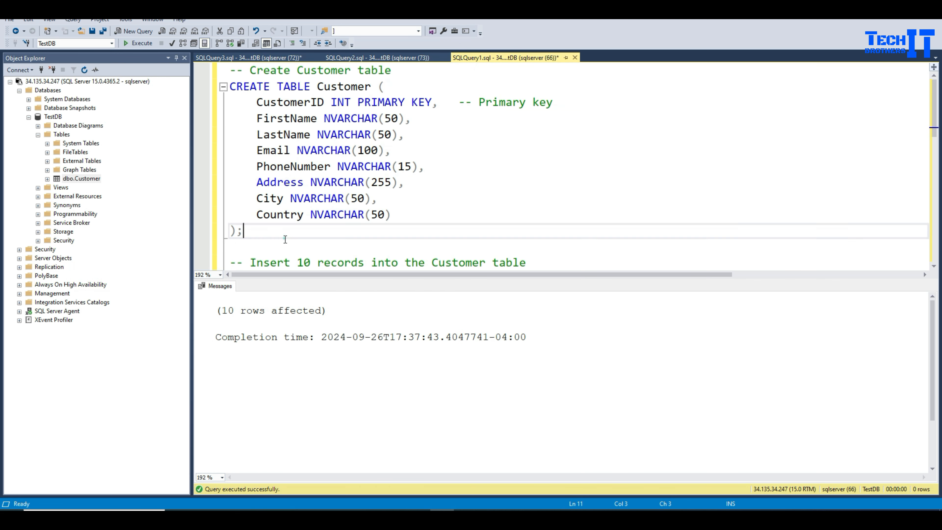
key(Return)
key(Return)
text(Sele)
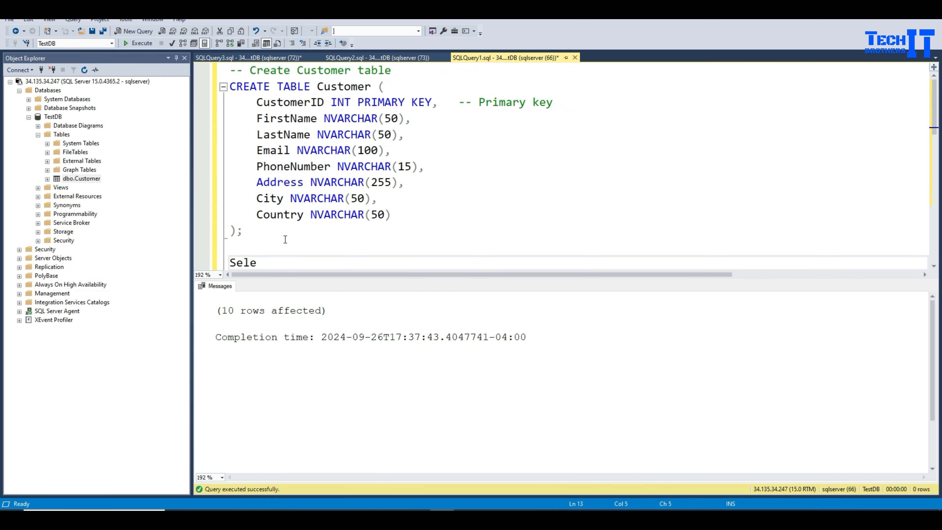
text(ct * From)
key(ctrl+v)
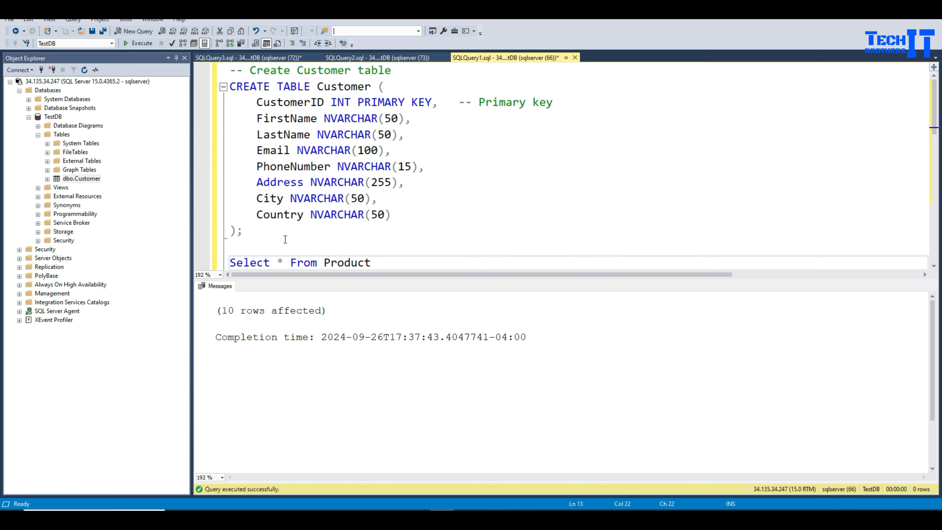
key(shift+Up)
click(138, 43)
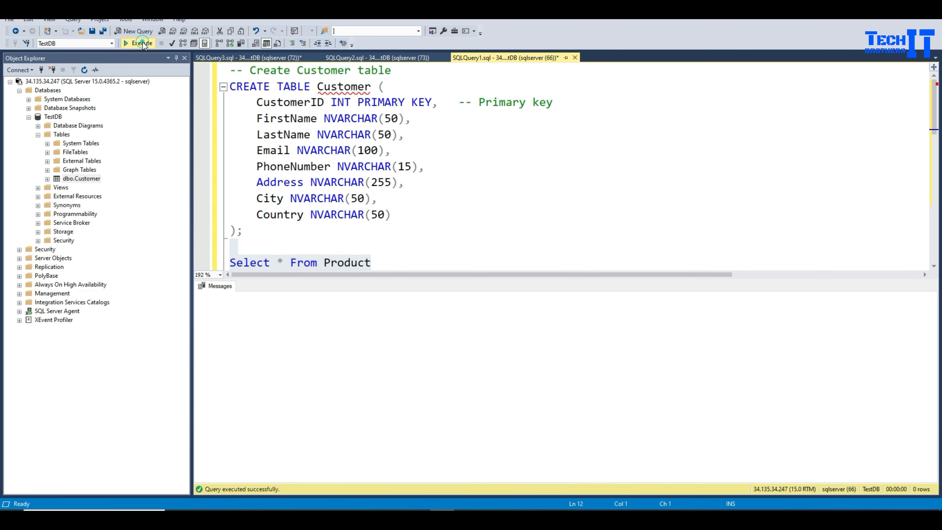
- Add "Select * from Customer" below the Product query and execute the two SELECT statements together
double_click(340, 88)
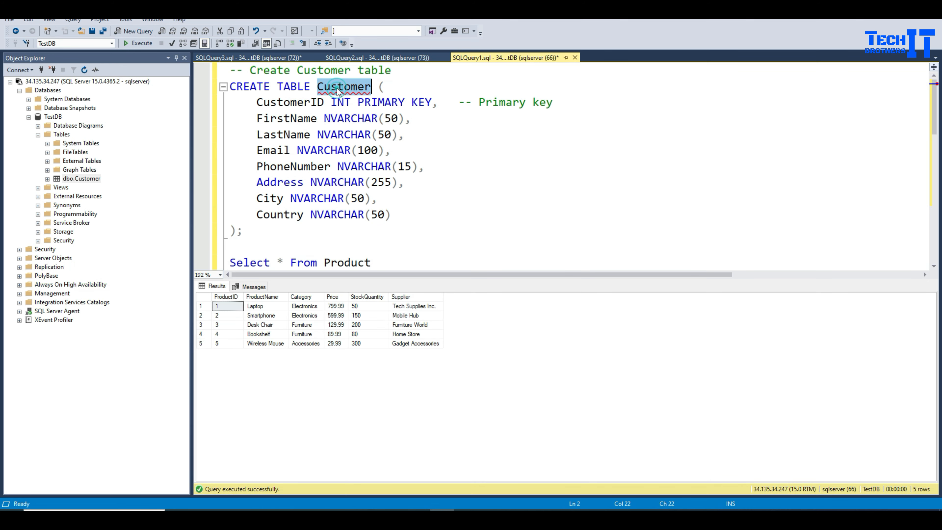
right_click(333, 85)
click(355, 105)
click(384, 257)
key(Return)
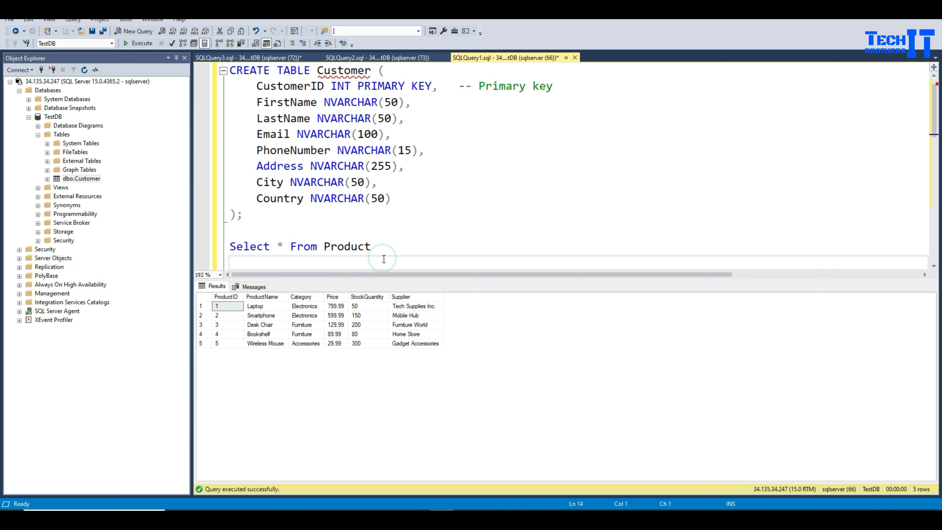
text(Select * from)
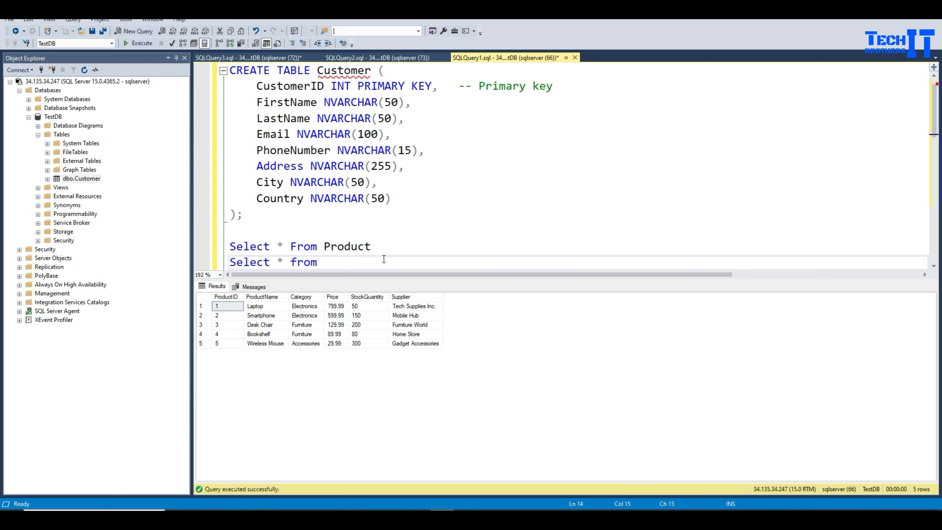
key(ctrl+v)
key(shift+Up)
key(shift+Up)
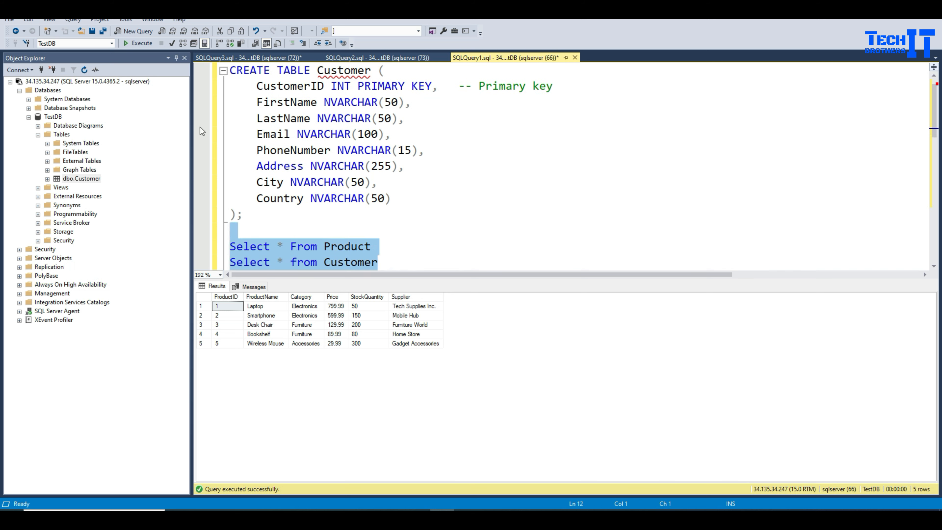
click(150, 47)
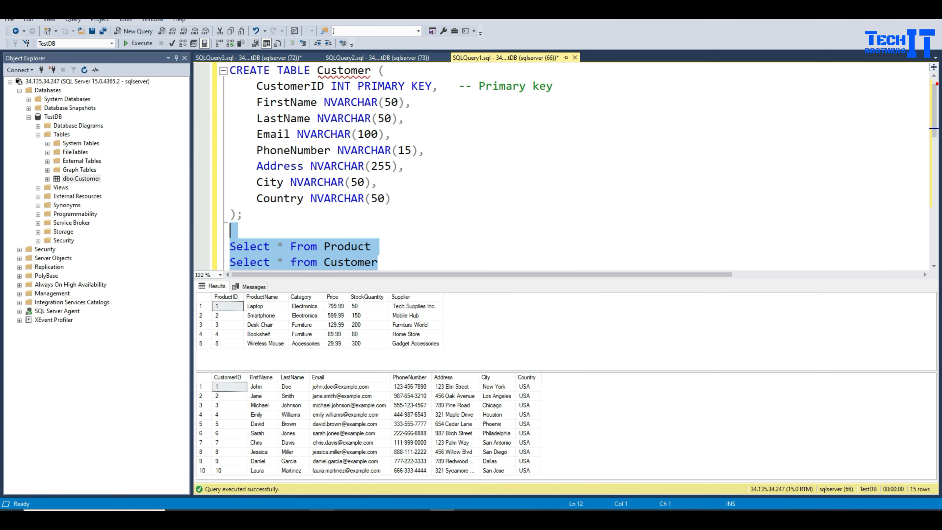
- Switch to the browser and bring up the BigQuery Studio page of the Google Cloud console
click(321, 510)
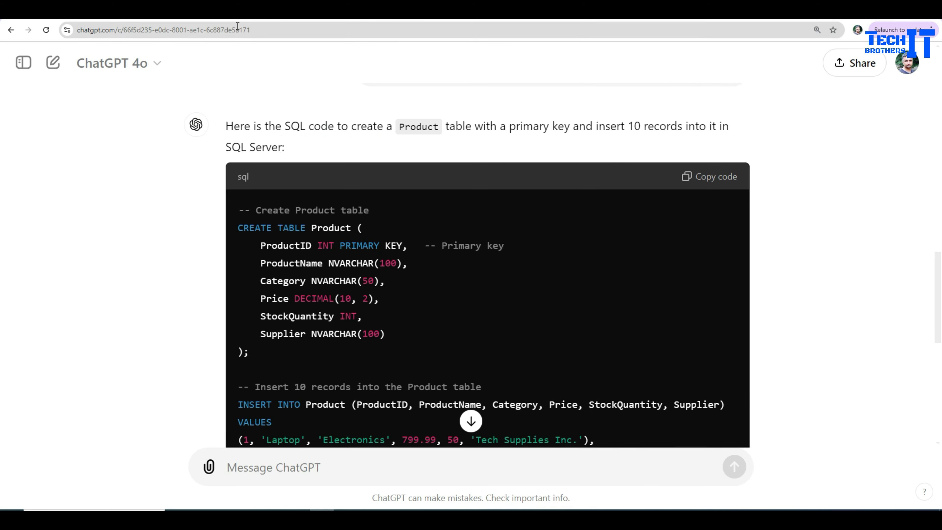
click(180, 11)
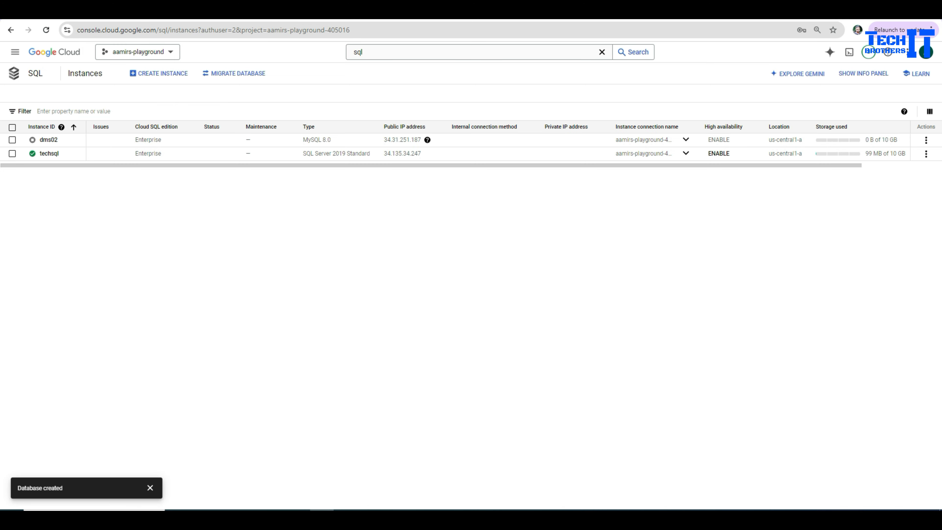
click(247, 16)
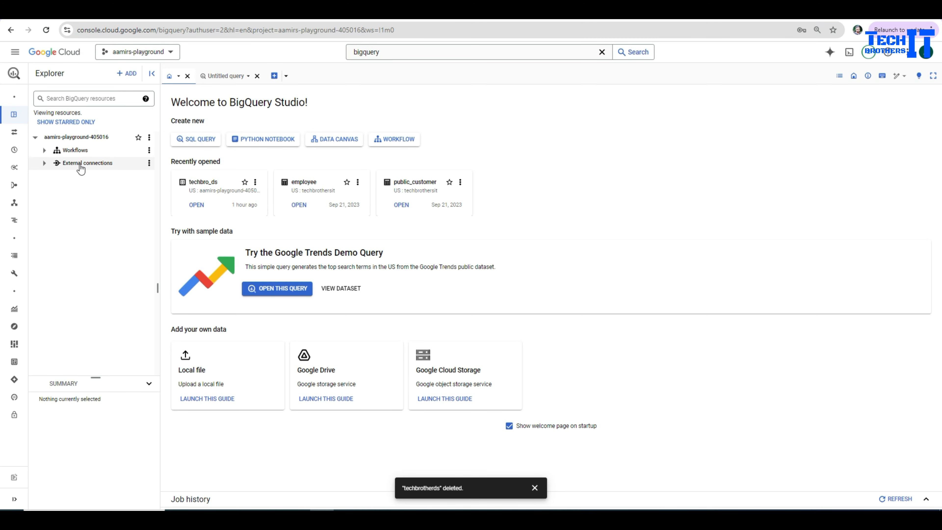
click(15, 54)
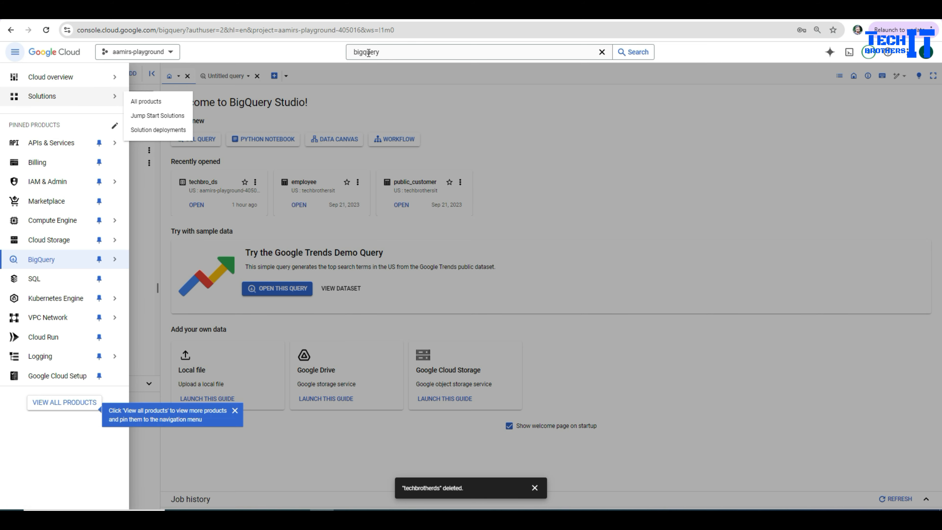
click(393, 52)
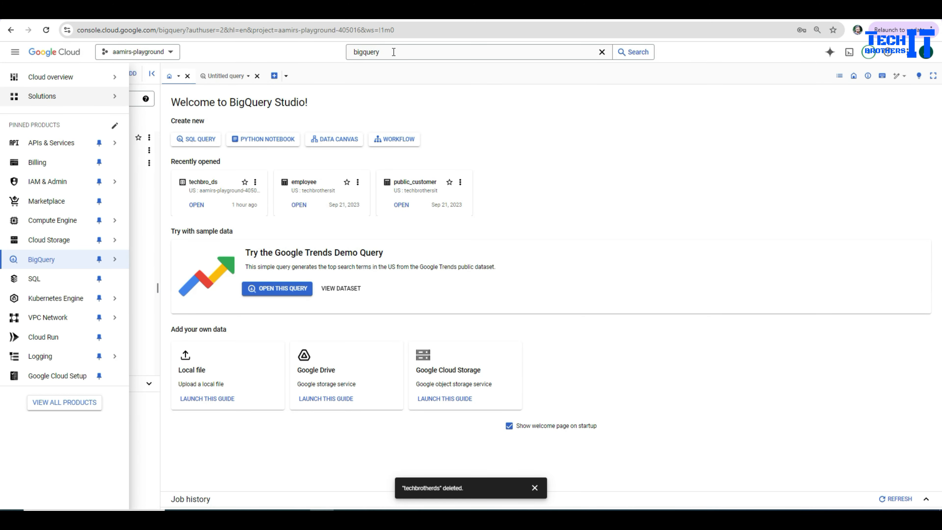
- Duplicate the BigQuery browser tab, open the Datastream service there via a search for "datastream", and enable the Datastream API
right_click(264, 16)
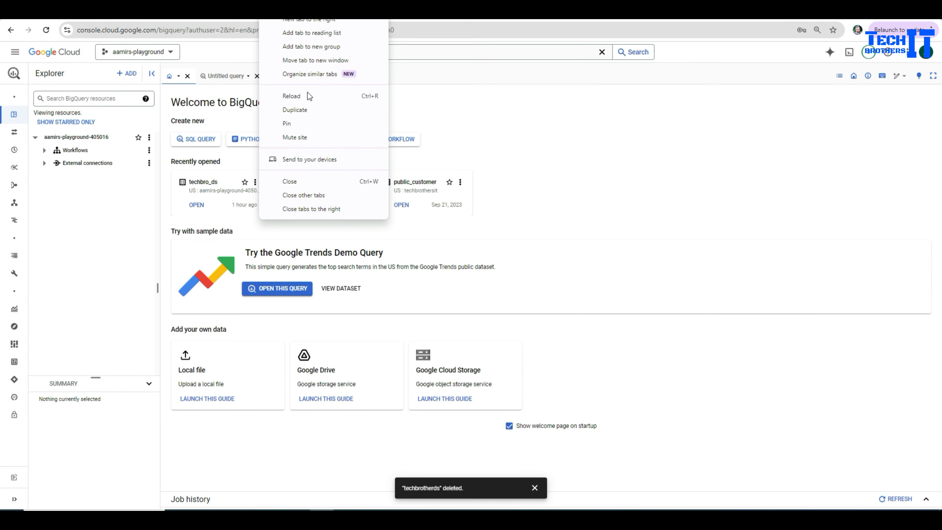
click(311, 110)
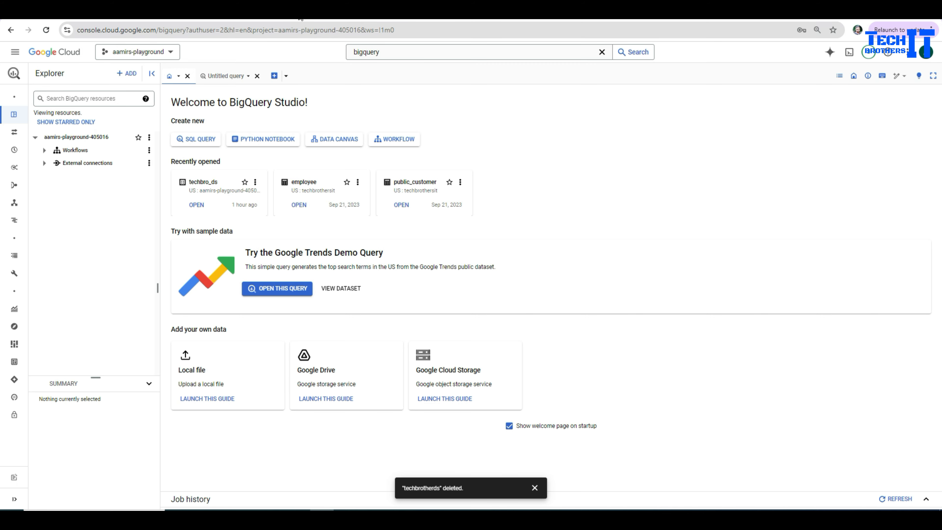
key(F5)
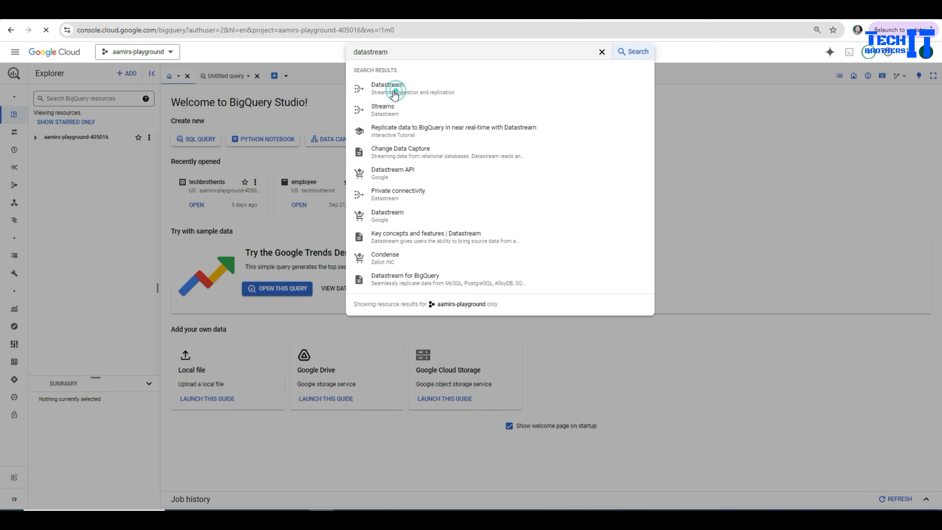
click(391, 94)
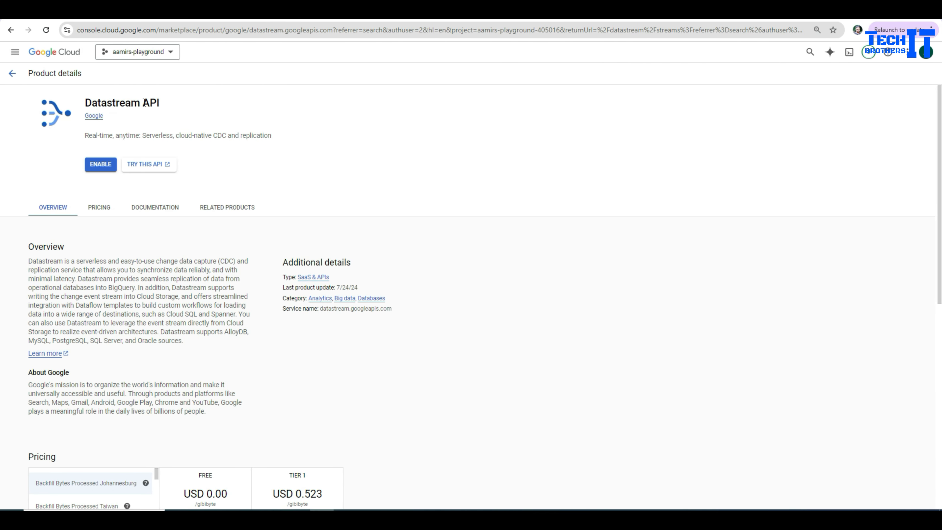
click(102, 165)
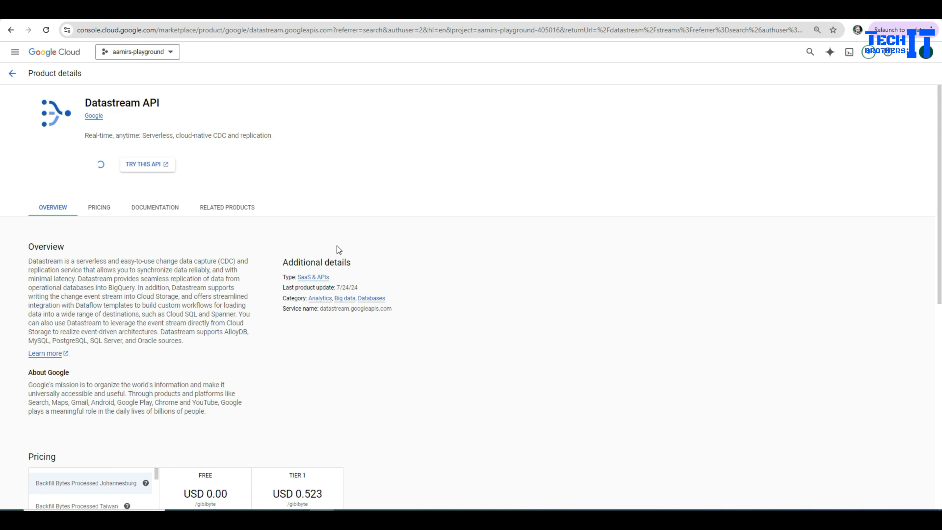
scroll(338, 249, down, 3)
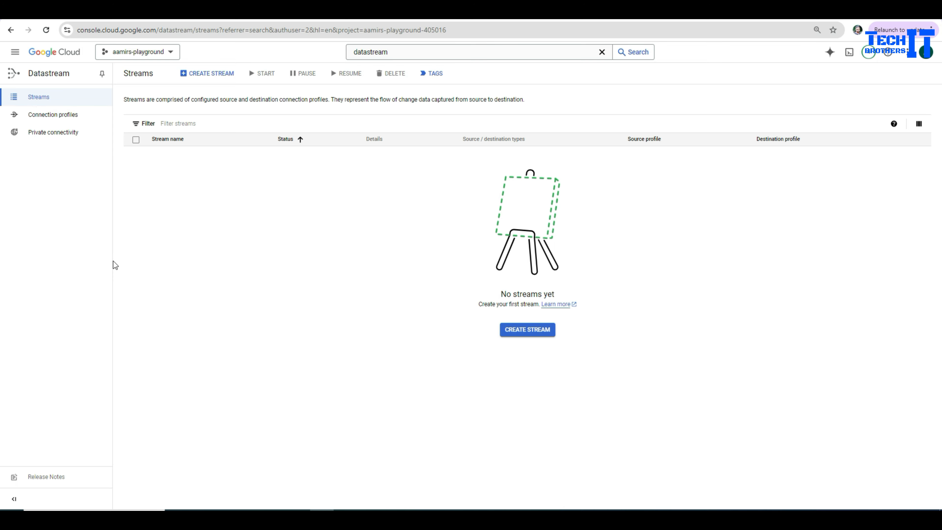
- Start creating a new stream in Datastream and name it dms101
click(188, 76)
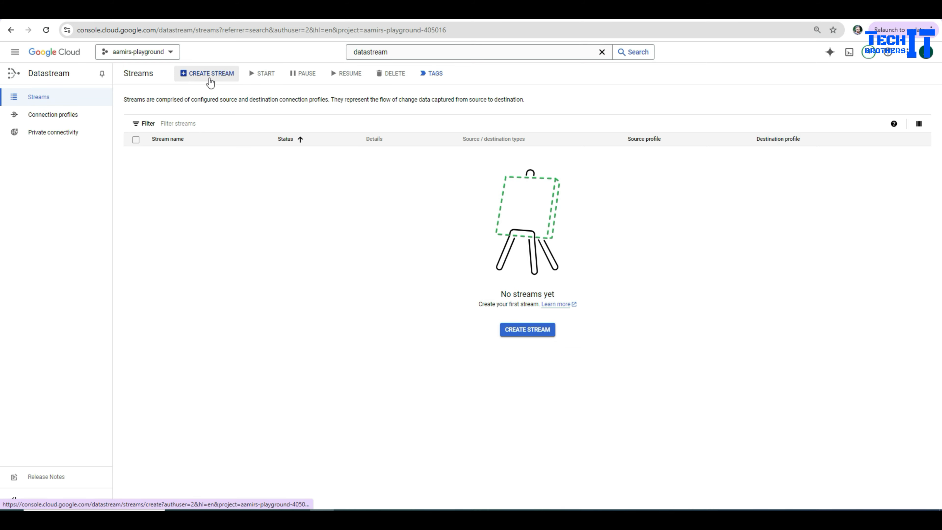
click(209, 76)
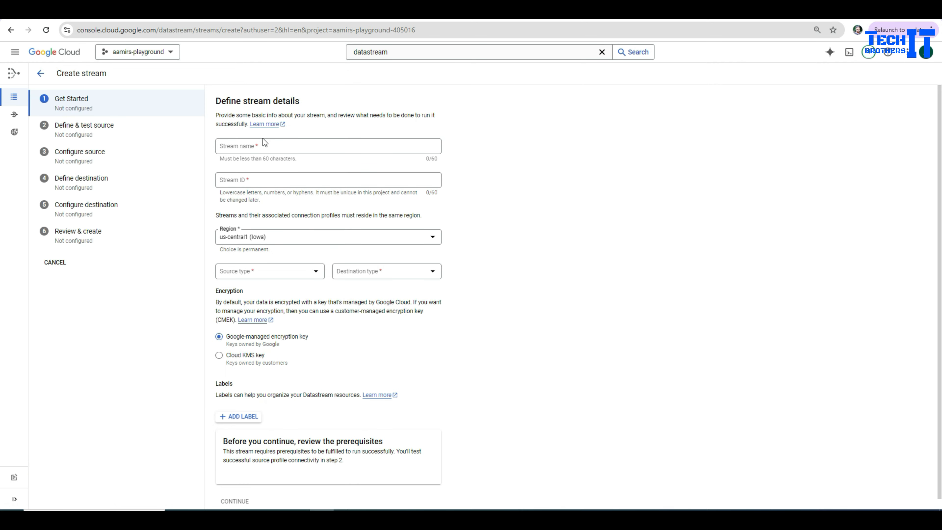
click(278, 147)
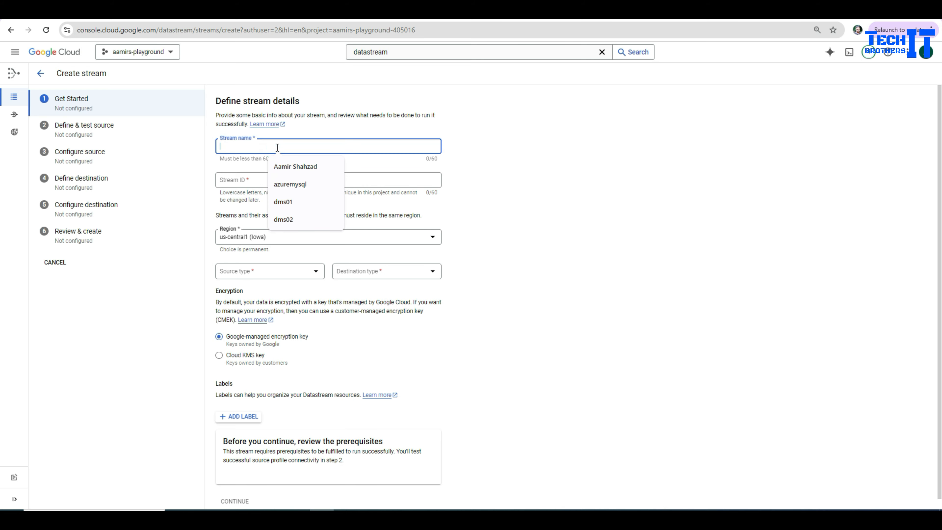
text(dms101)
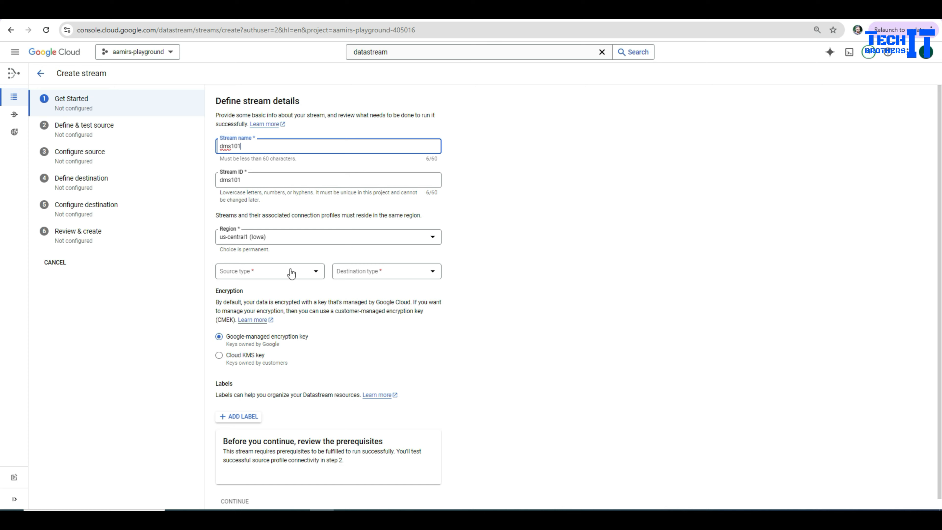
- Set the stream's source type to SQL Server and its destination type to BigQuery
click(263, 273)
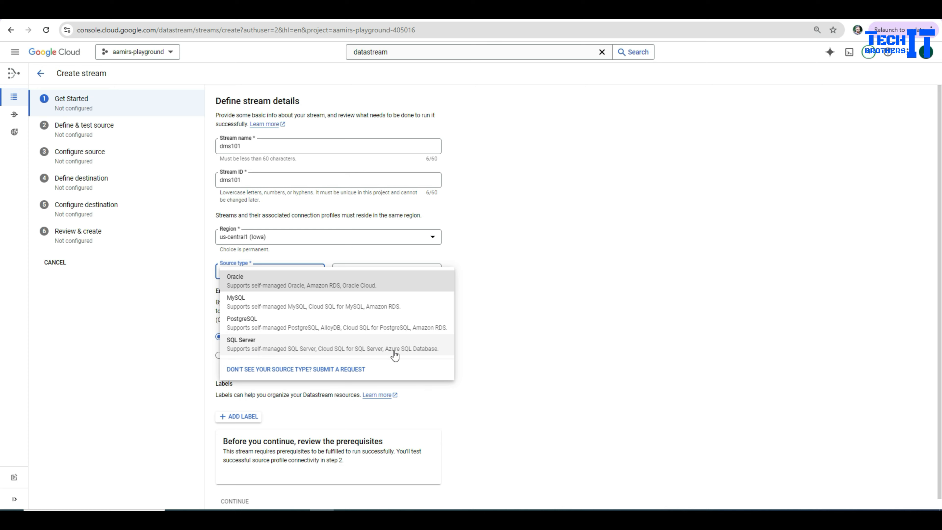
click(348, 354)
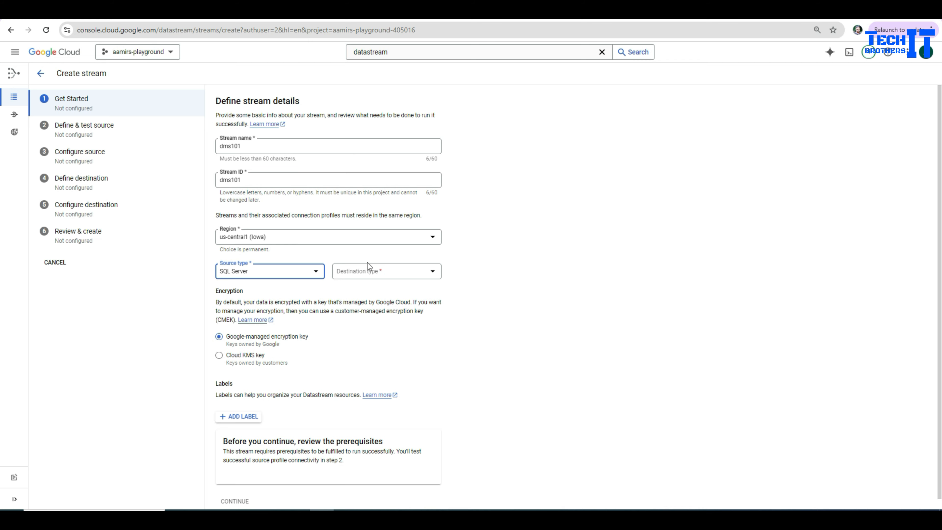
click(374, 271)
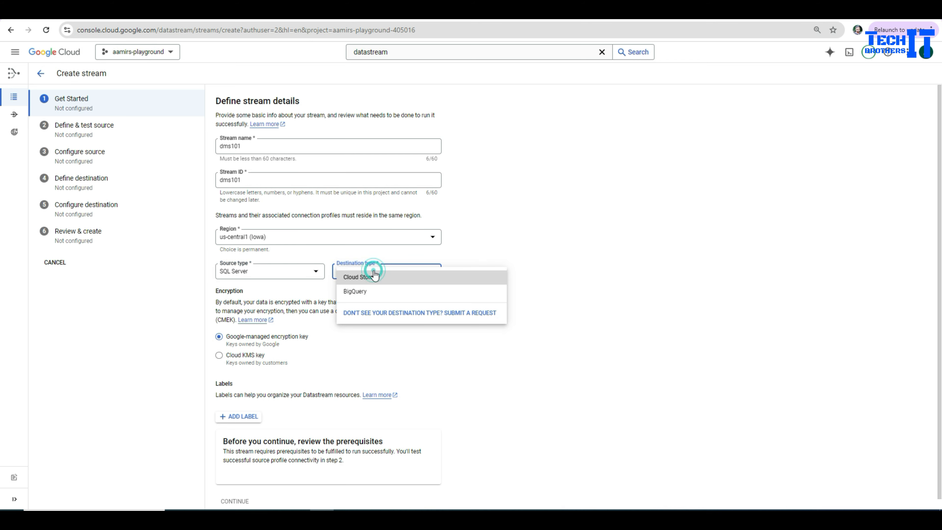
click(354, 292)
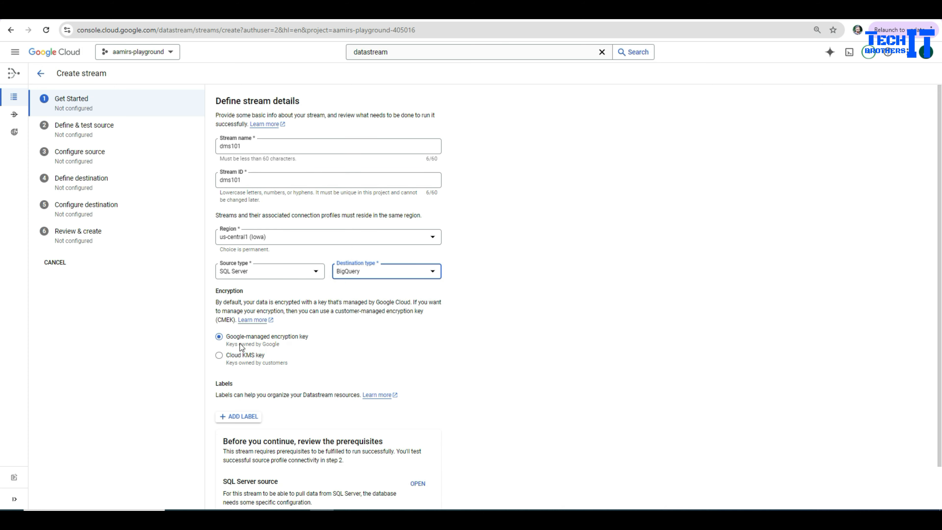
- Open the SQL Server source prerequisites for Cloud SQL for SQL Server and copy the command that enables CDC on the database
scroll(318, 338, down, 1)
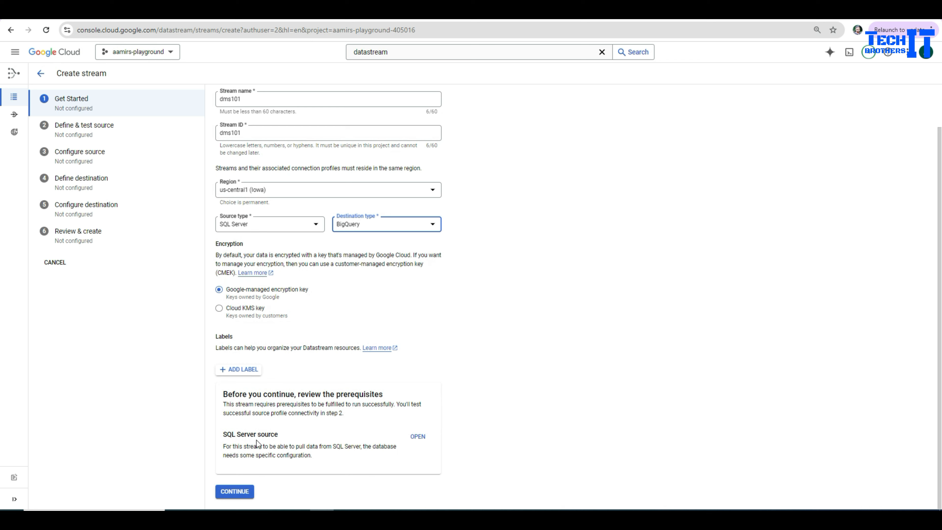
drag(223, 435, 279, 437)
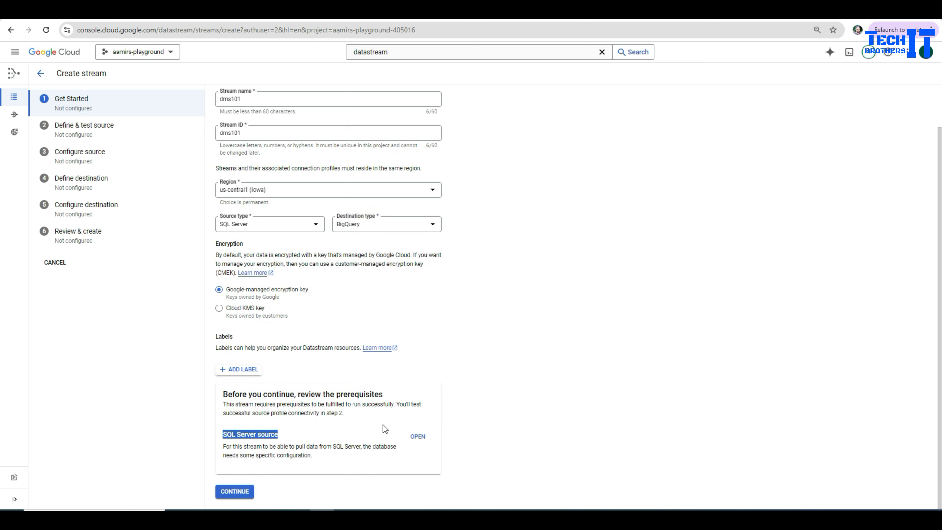
click(416, 437)
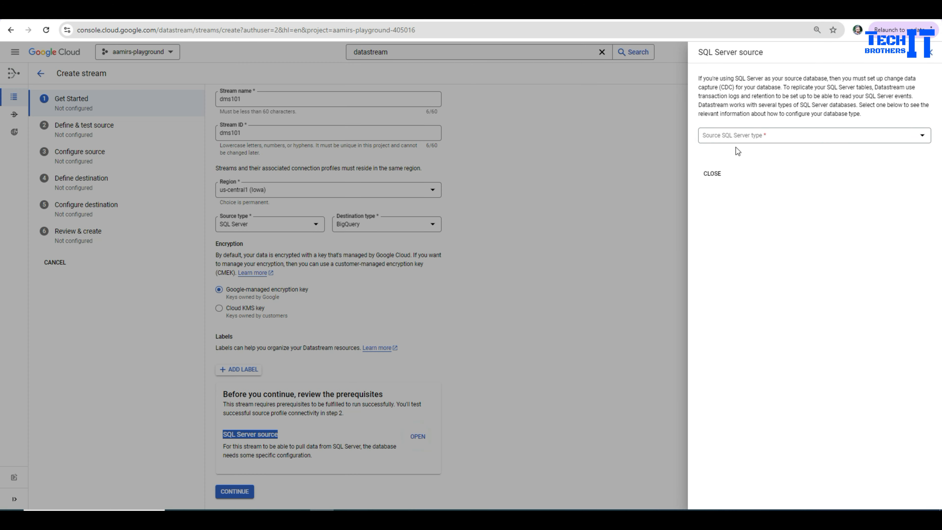
click(745, 136)
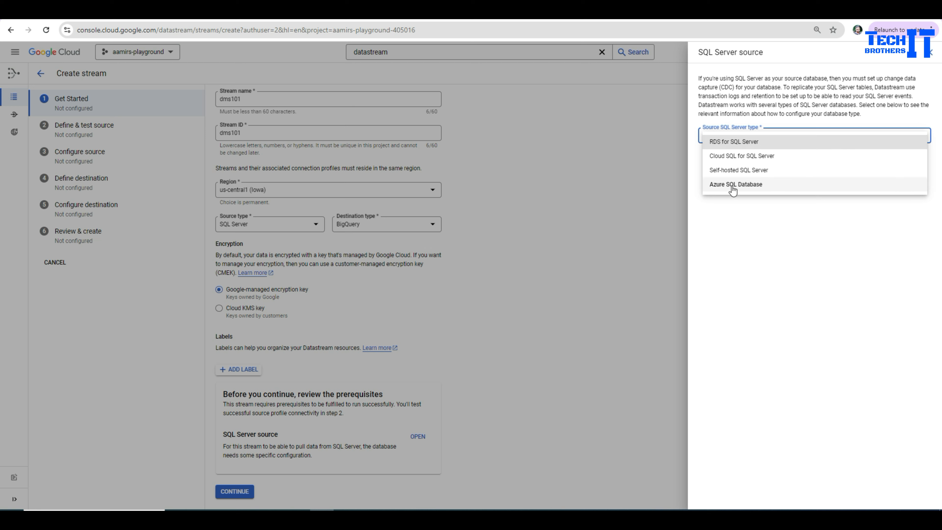
click(741, 157)
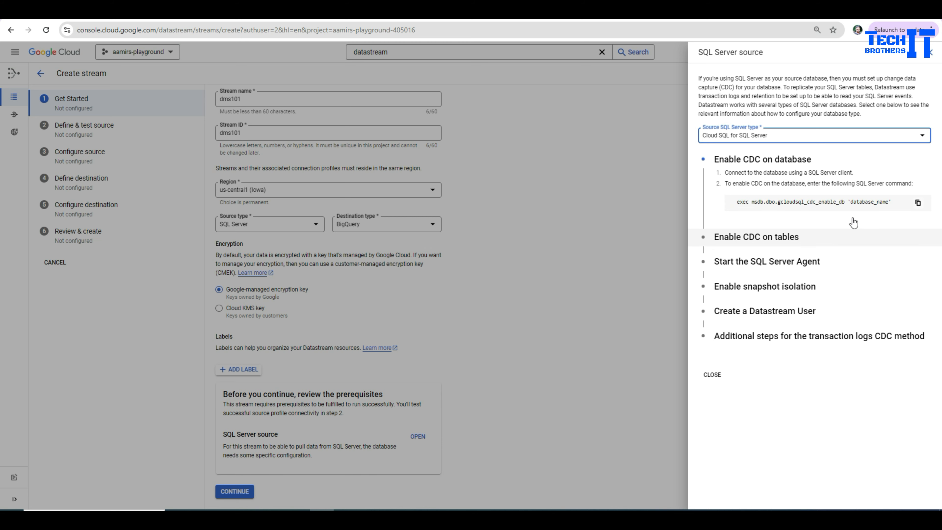
click(918, 202)
- Switch to SSMS, create a new query on the TestDB database and paste the copied gcloudsql_cdc_enable_db command
click(441, 520)
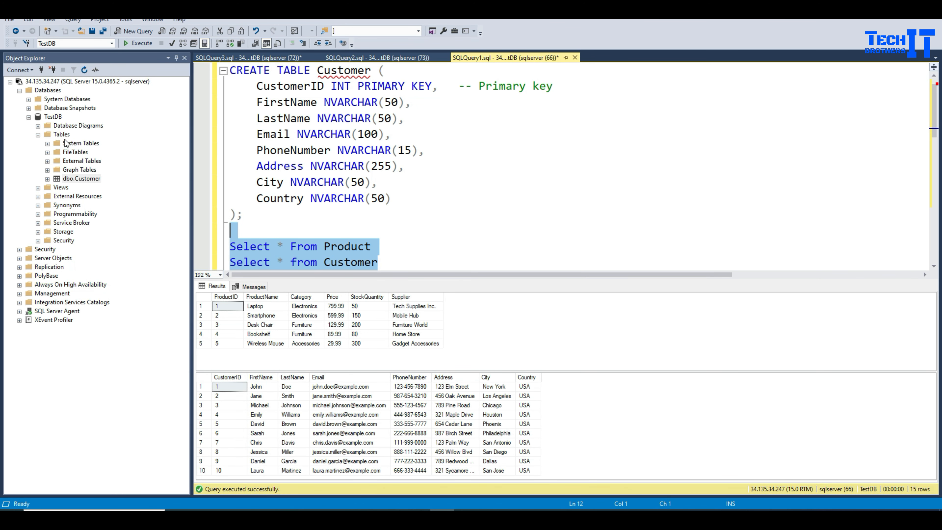
click(53, 117)
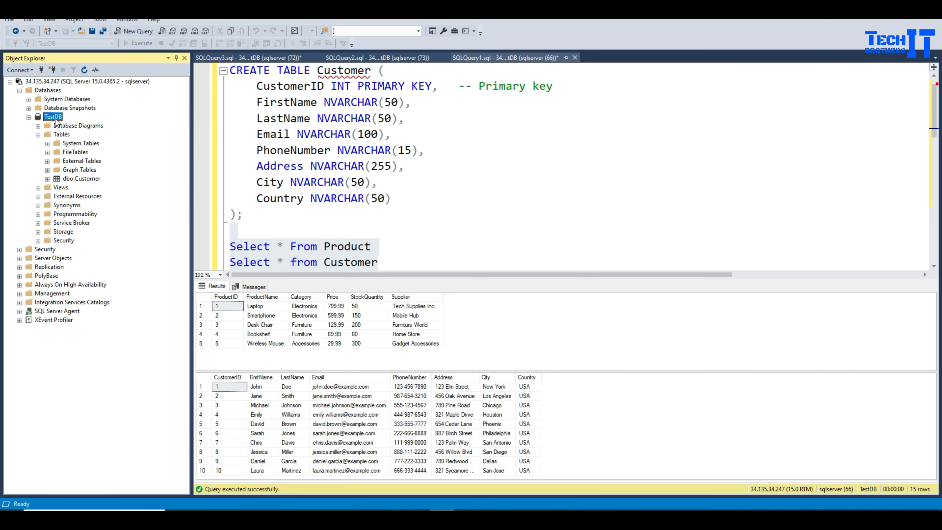
right_click(57, 119)
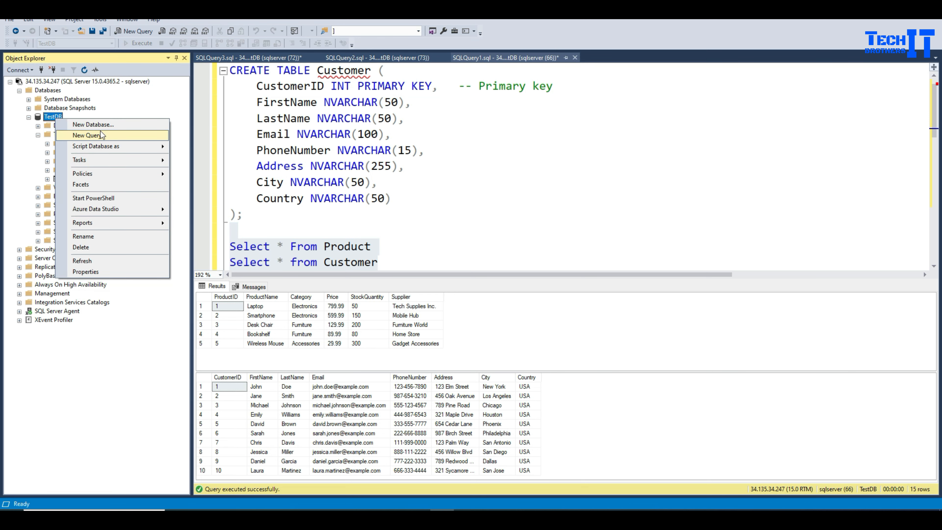
click(104, 135)
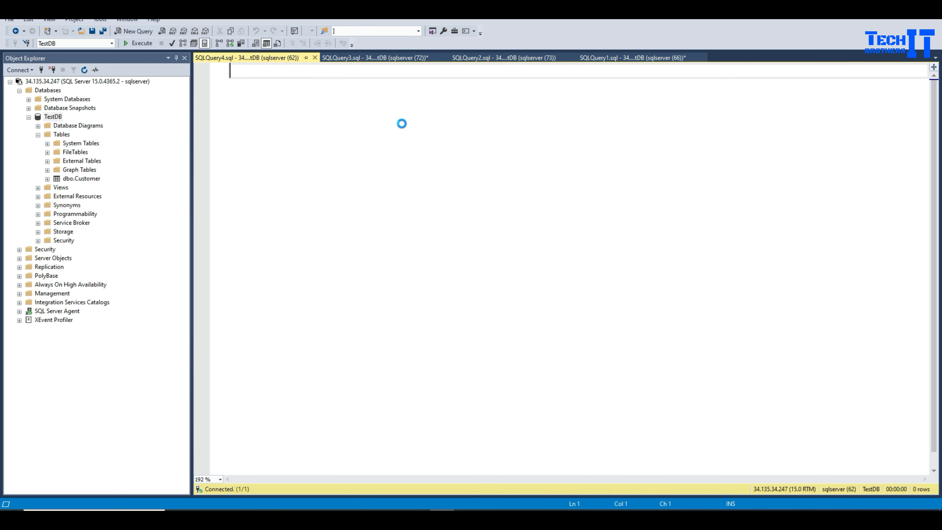
click(403, 124)
key(ctrl+v)
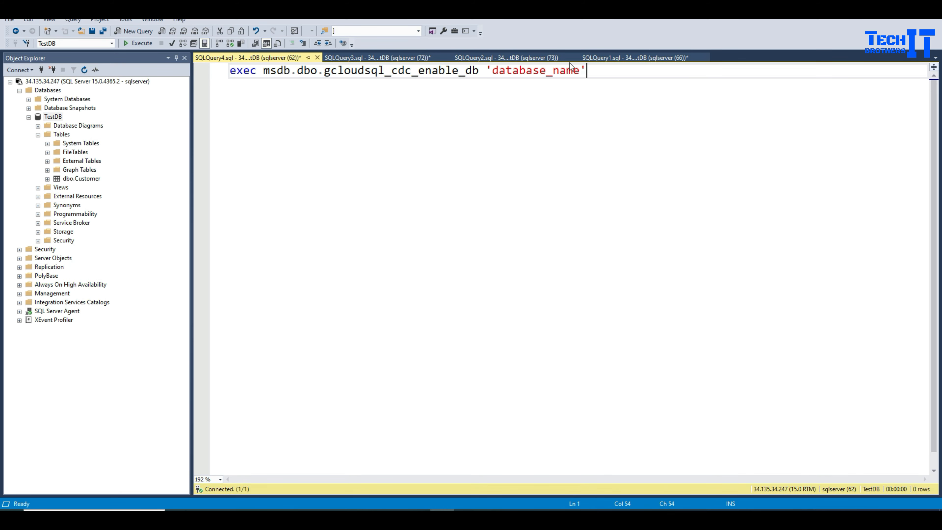
- Replace the database_name placeholder with testdb and execute the command to enable CDC on the database
double_click(553, 70)
key(BackSpace)
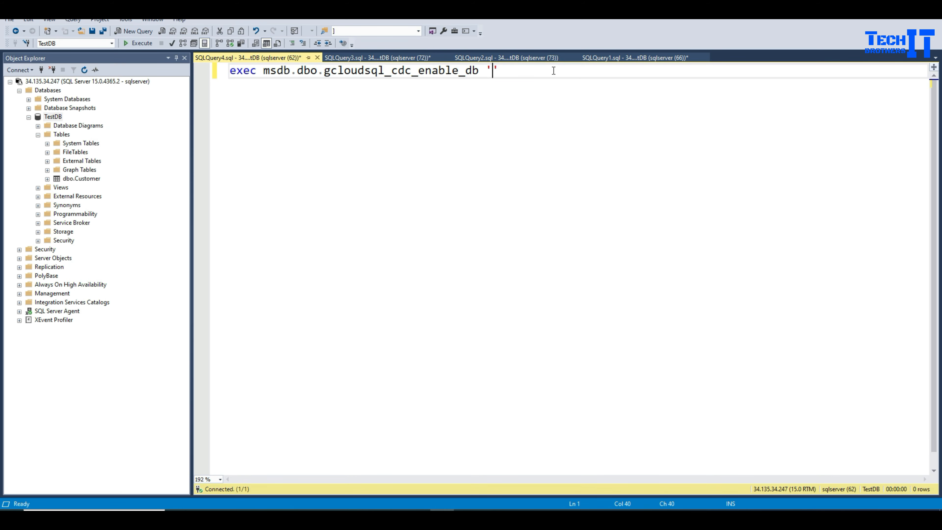
text(testdb)
click(142, 43)
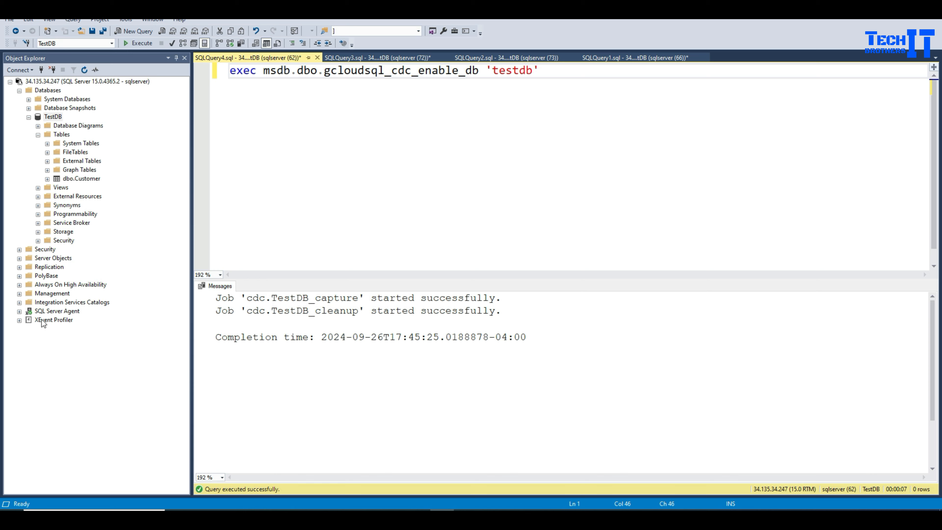
- Expand SQL Server Agent and its Jobs folder to check the CDC capture and cleanup jobs
click(50, 312)
click(19, 312)
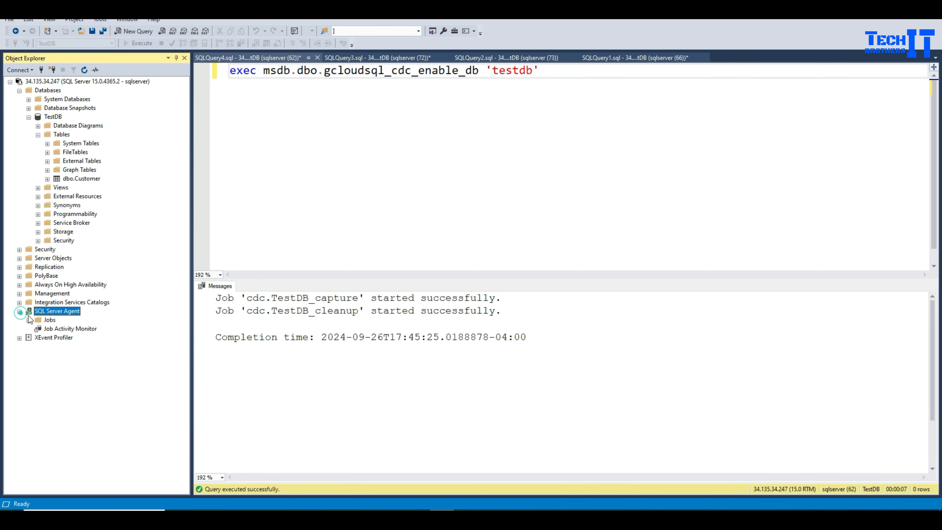
click(50, 319)
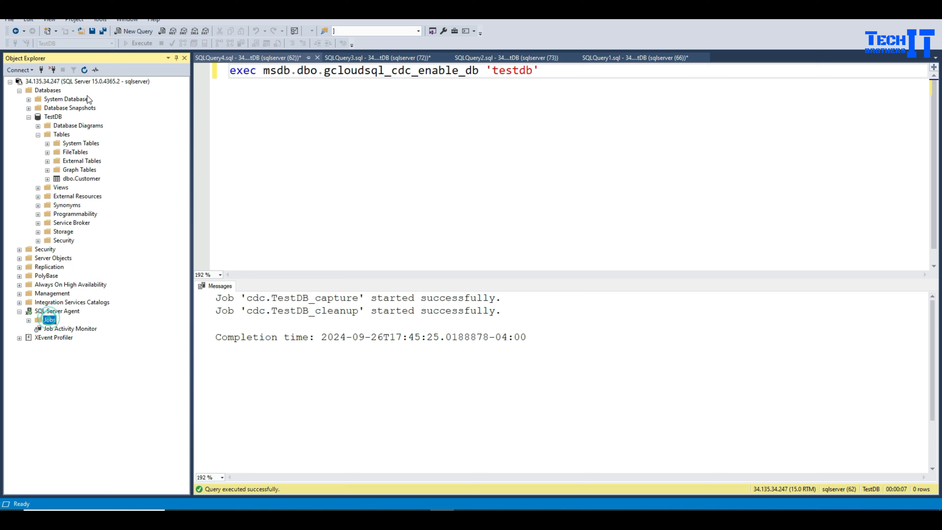
click(29, 320)
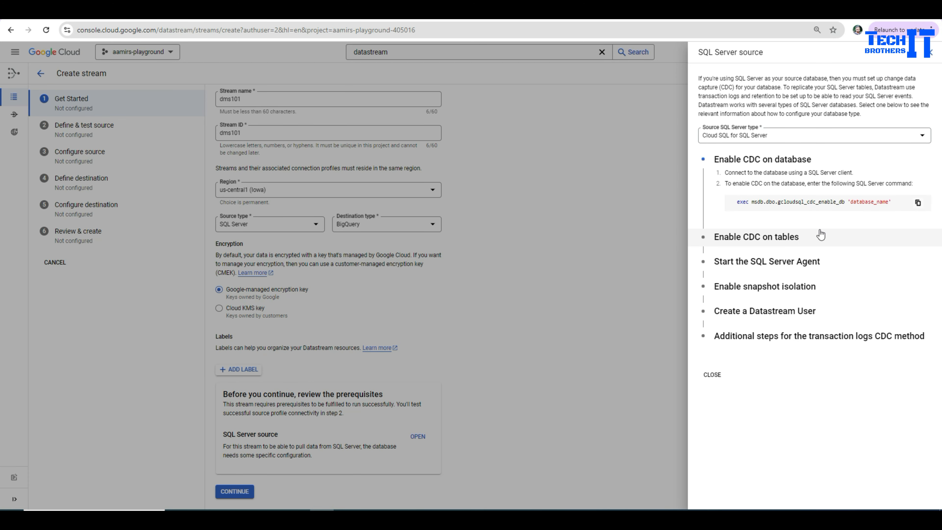
- Copy the Enable CDC on tables command from the SQL Server source prerequisites and paste it below the existing command in the SSMS query
click(751, 238)
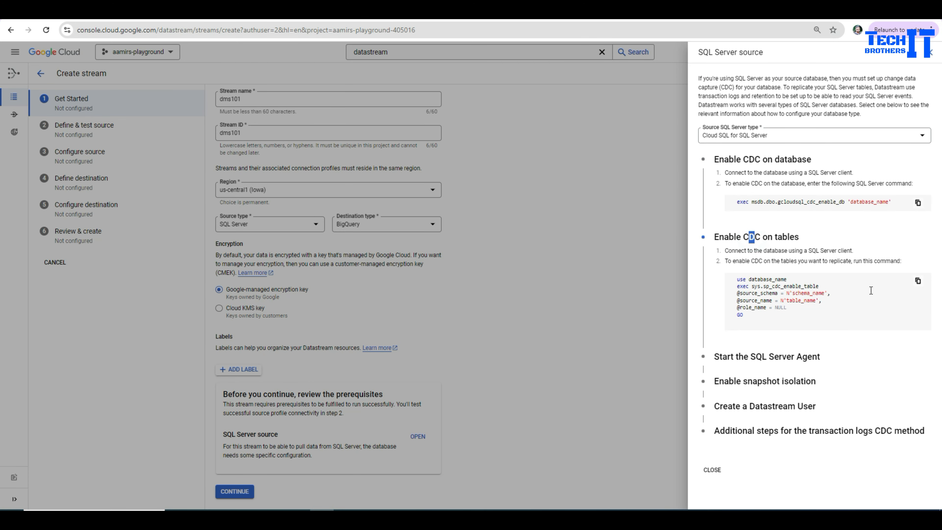
click(918, 280)
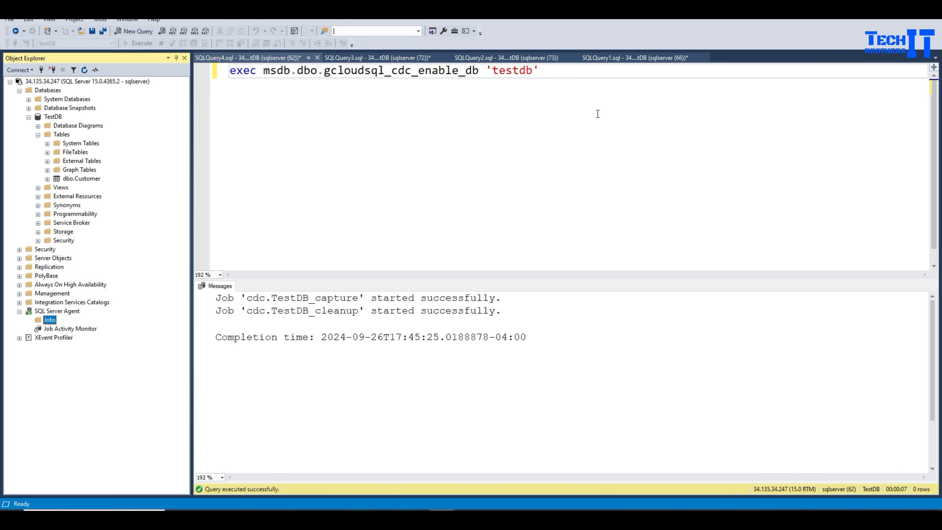
click(597, 114)
key(Return)
key(Return)
key(ctrl+v)
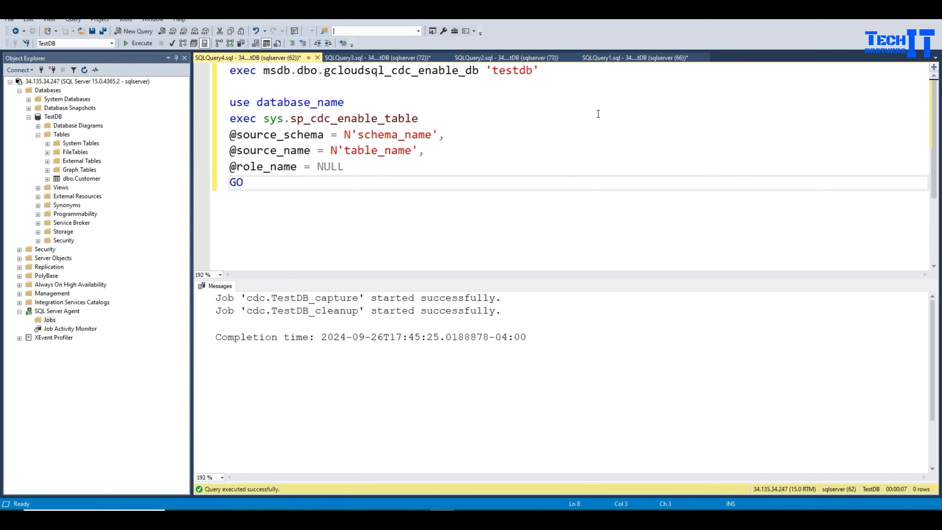
- Set the source schema to dbo and the source name to Customer in the pasted command, refreshing TestDB's Tables folder
double_click(409, 133)
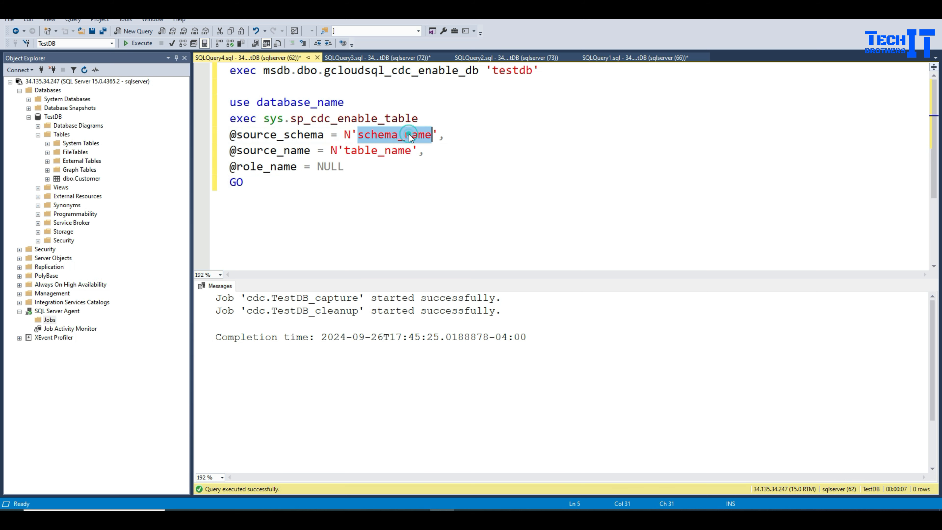
text(dbo)
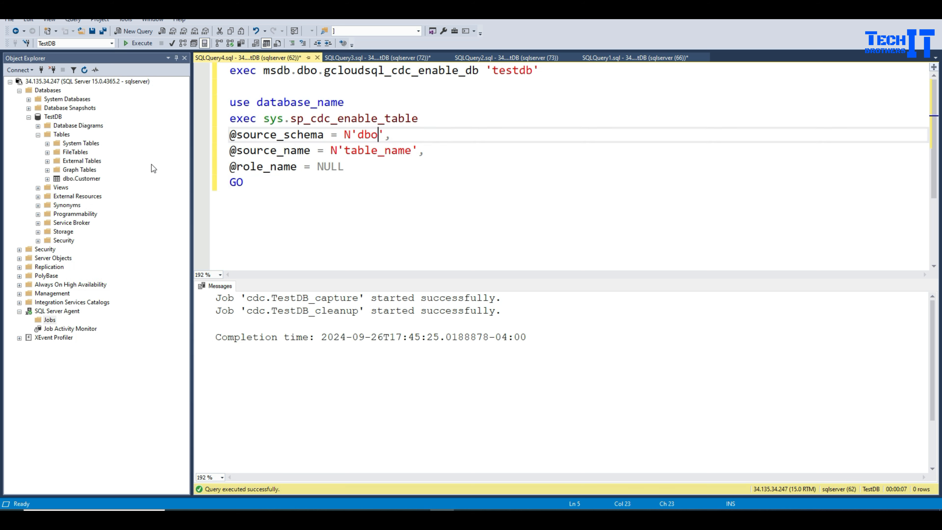
click(61, 134)
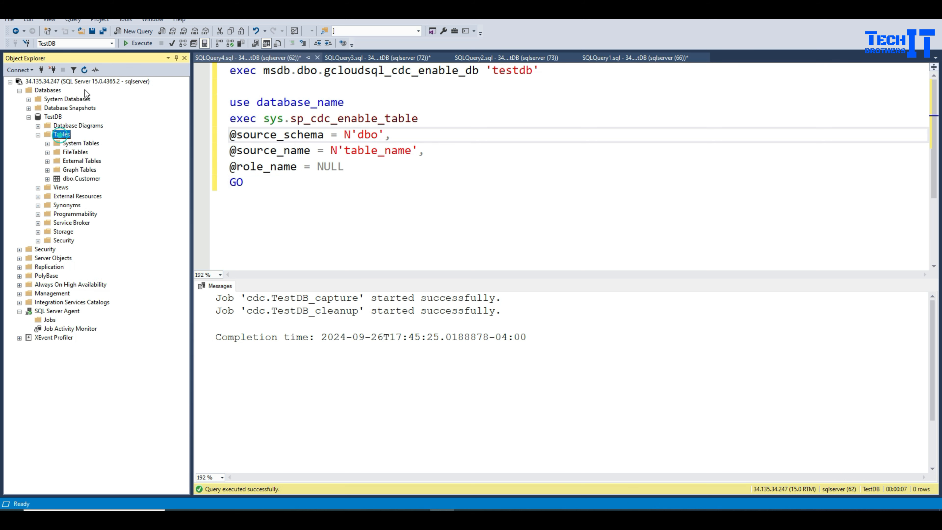
click(84, 70)
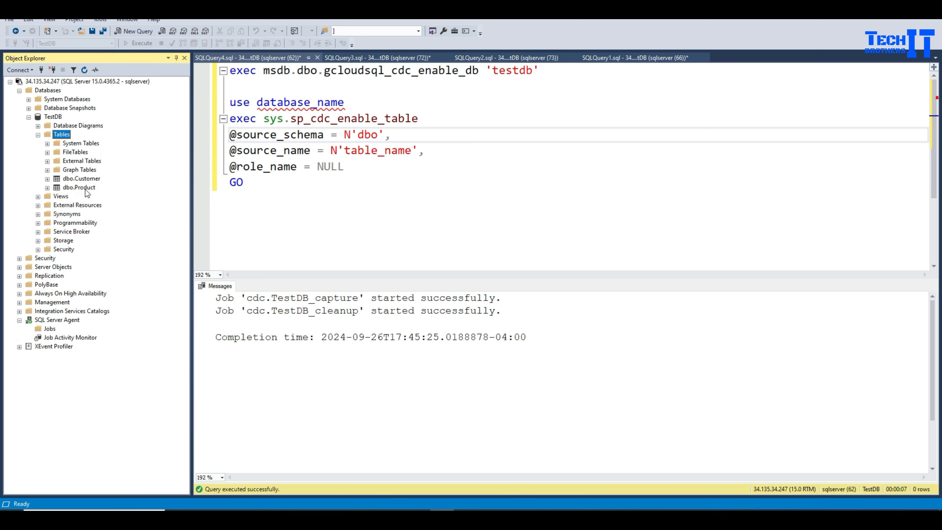
double_click(358, 155)
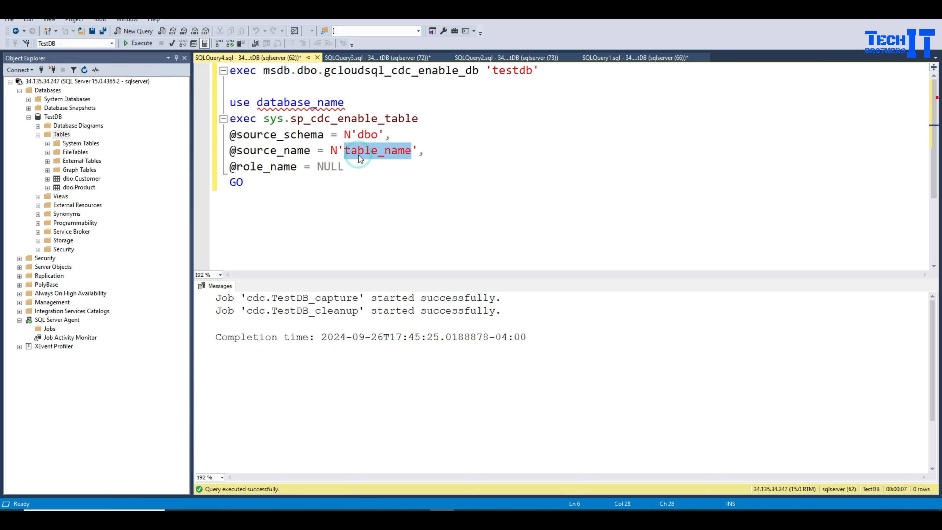
text(Customer)
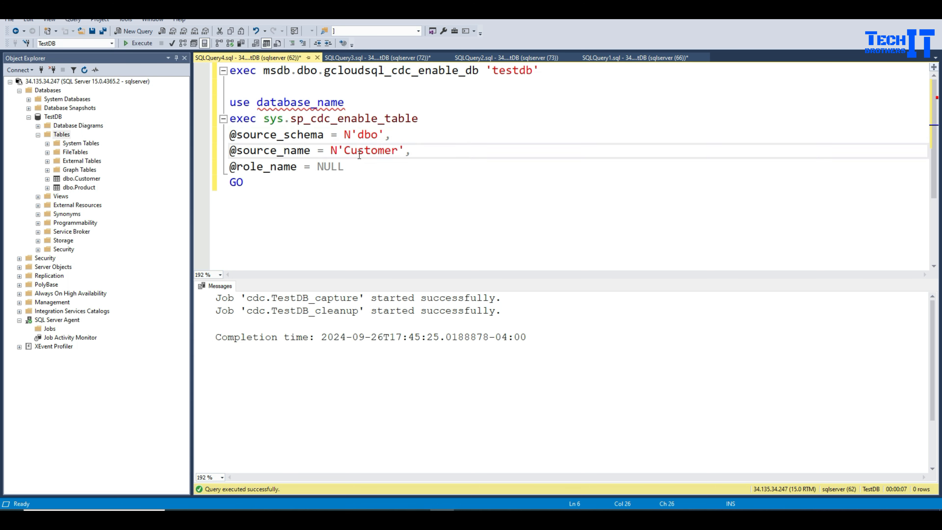
- Delete the "use database_name" line above the sp_cdc_enable_table command
drag(289, 94, 292, 98)
click(337, 98)
click(354, 99)
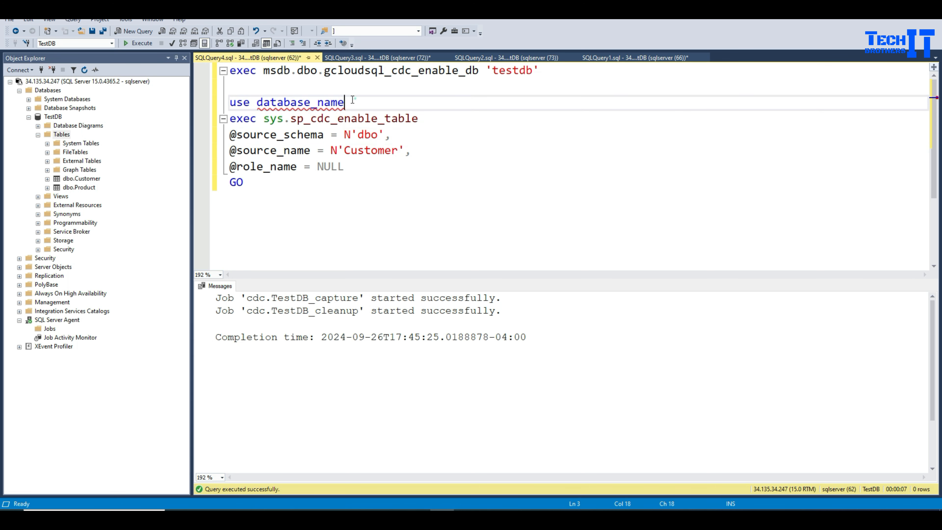
key(shift+Home)
key(Delete)
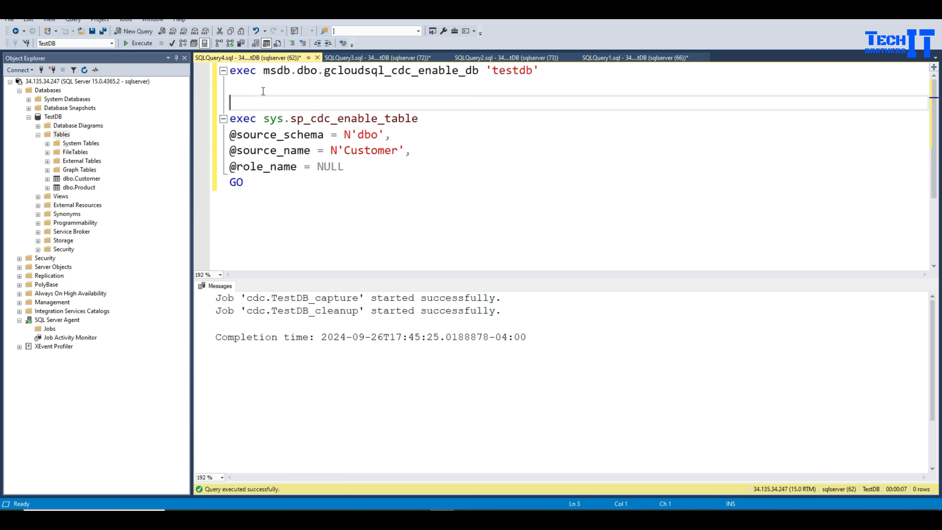
- Execute only the sp_cdc_enable_table block to enable CDC on the Customer table
click(265, 186)
key(shift+Up)
key(shift+Up)
key(shift+Up)
key(shift+Up)
key(shift+Home)
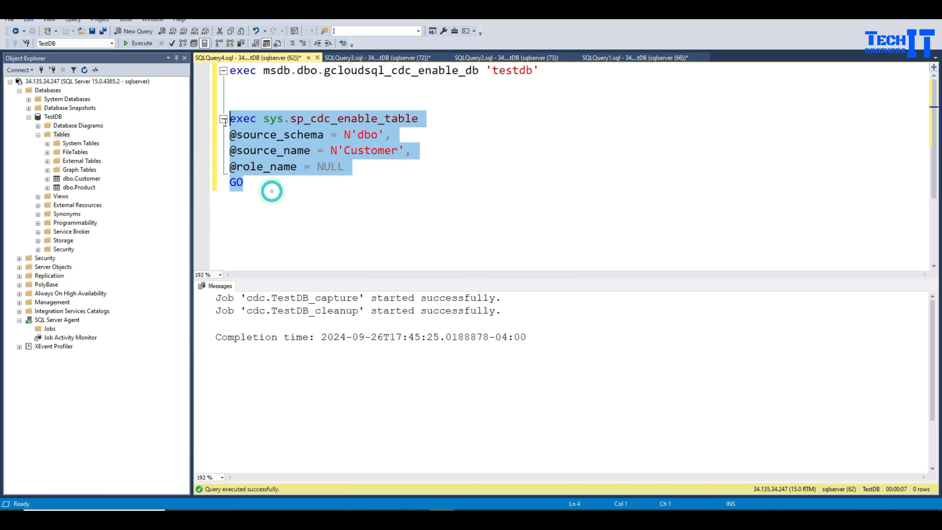
click(137, 43)
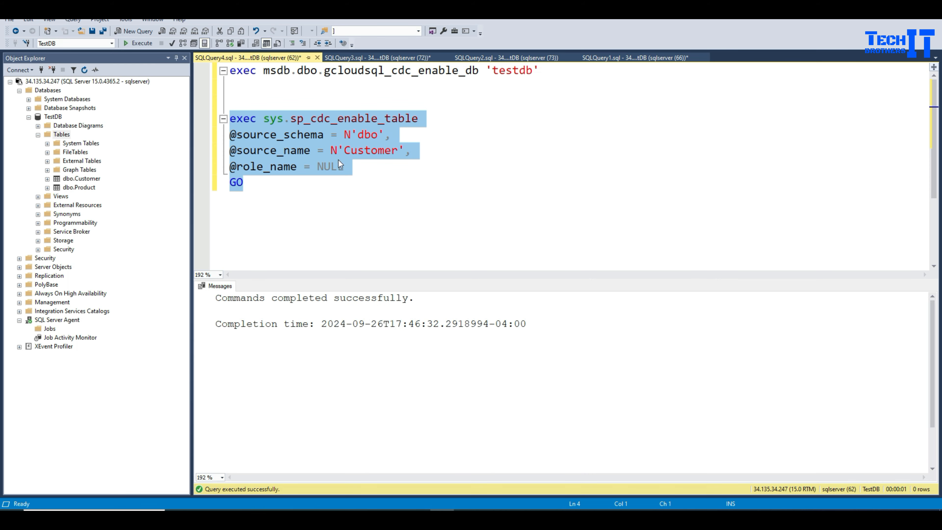
- Change the source name to Product and execute the sp_cdc_enable_table block to enable CDC on that table
double_click(365, 150)
text(Produc t)
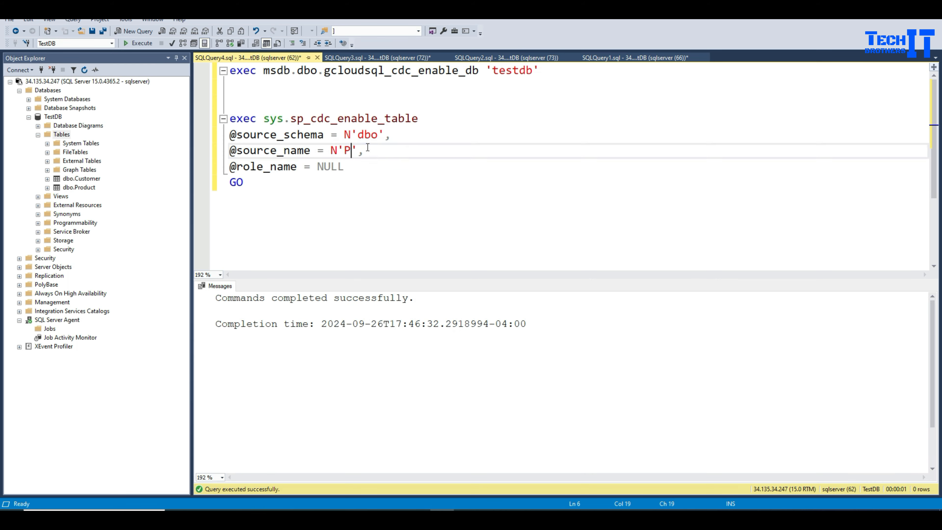
key(BackSpace)
key(BackSpace)
text(t)
click(290, 182)
key(shift+Up)
key(shift+Up)
key(shift+Up)
key(shift+Up)
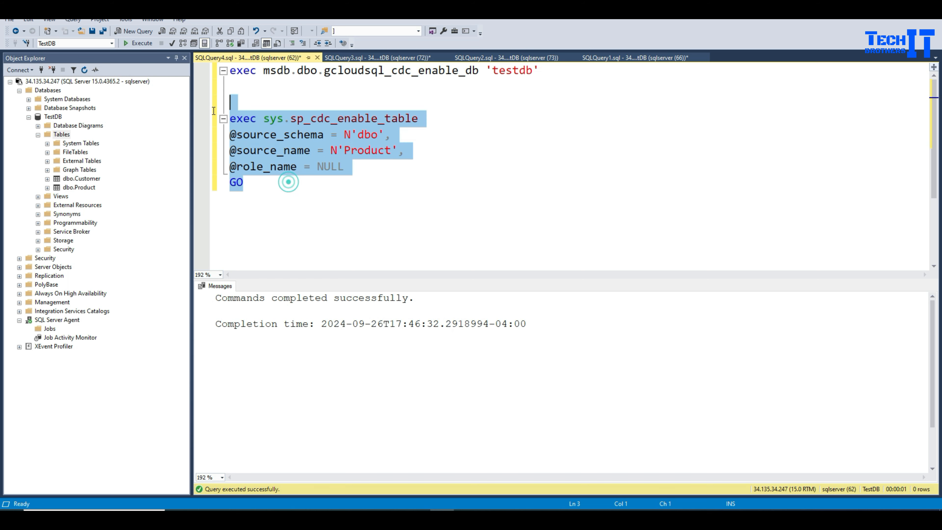
click(147, 44)
- Read the Start the SQL Server Agent prerequisite in the Datastream page and check the SQL Server Agent node in SSMS
click(321, 516)
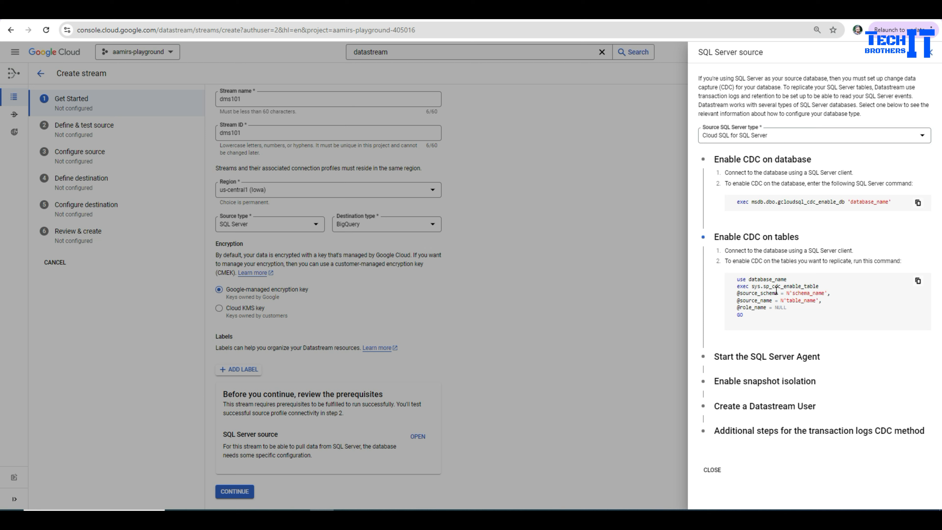
click(753, 360)
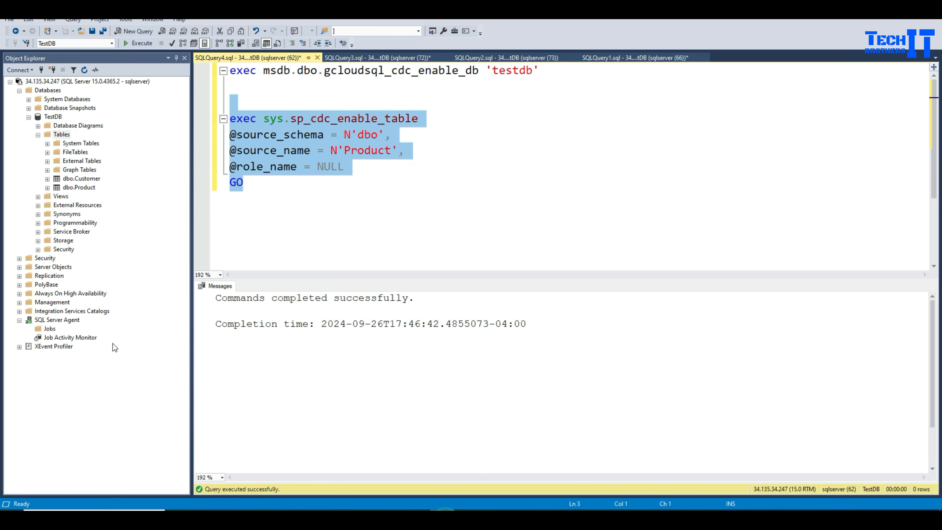
click(57, 320)
right_click(75, 321)
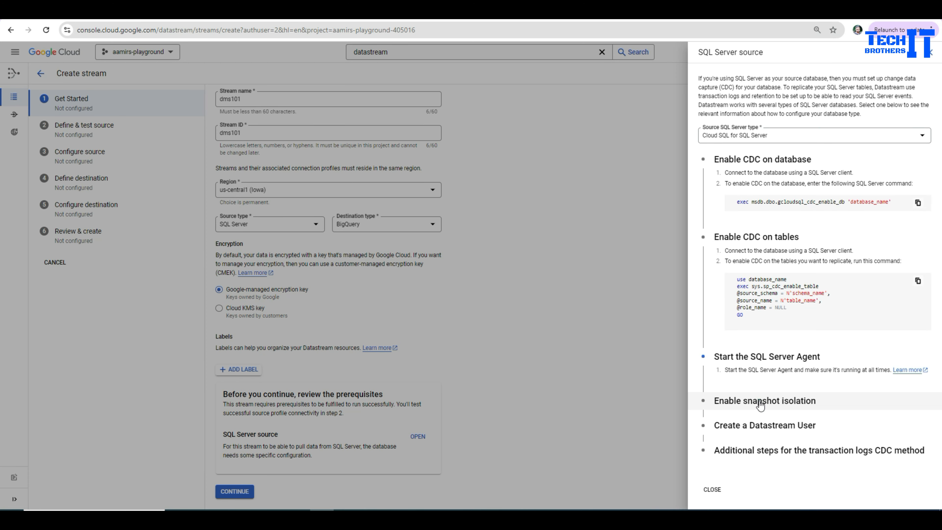
- Copy the Enable snapshot isolation command from the Datastream prerequisites and paste it at the end of the SSMS query
click(760, 404)
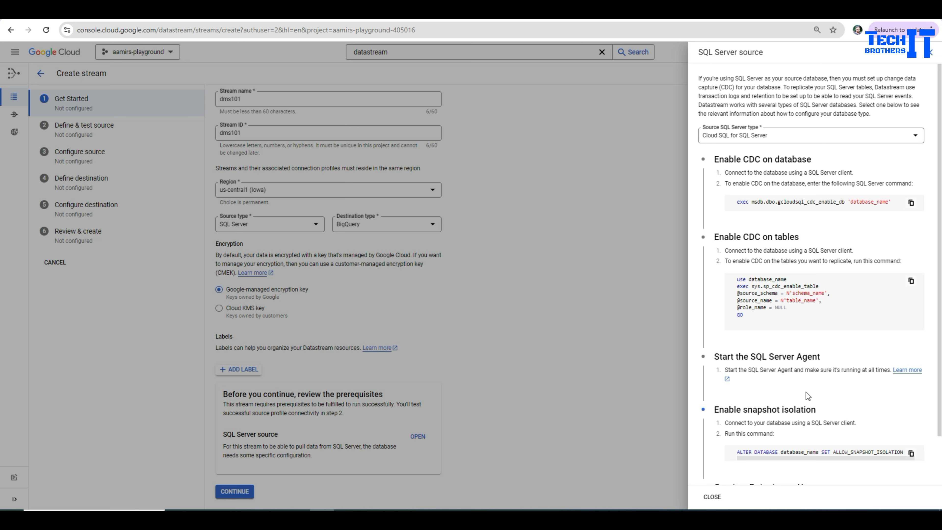
scroll(805, 392, down, 2)
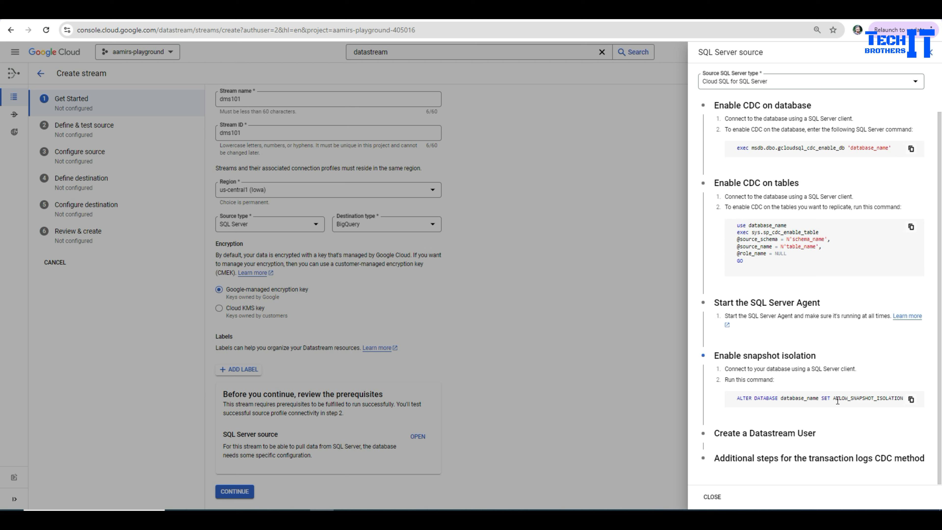
click(911, 399)
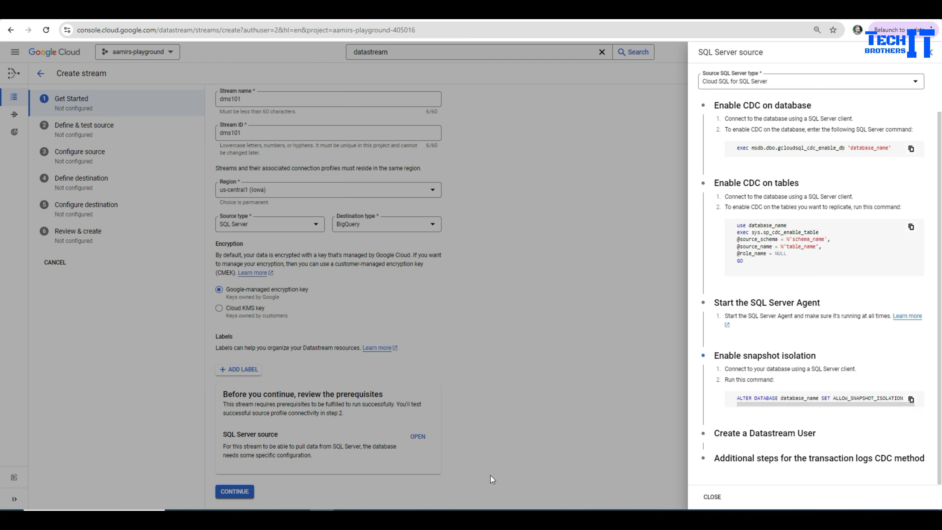
click(441, 517)
click(318, 220)
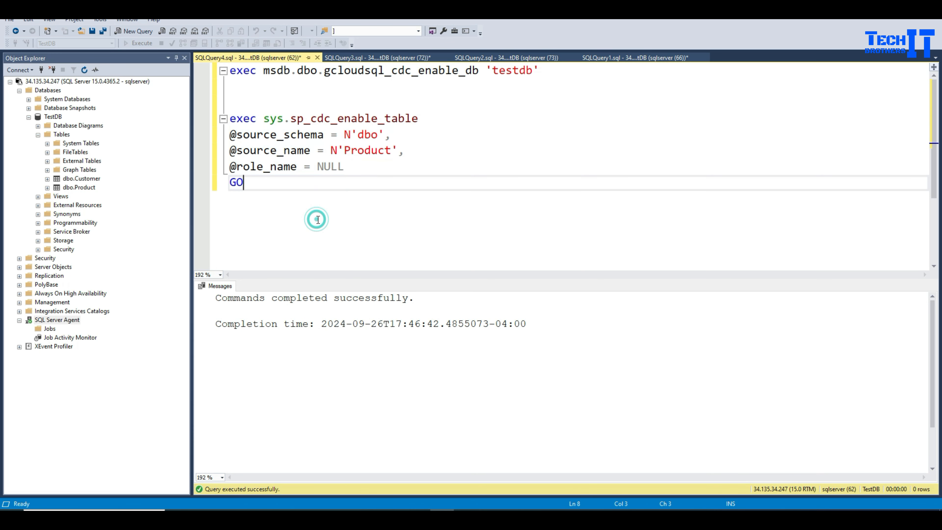
key(ctrl+v)
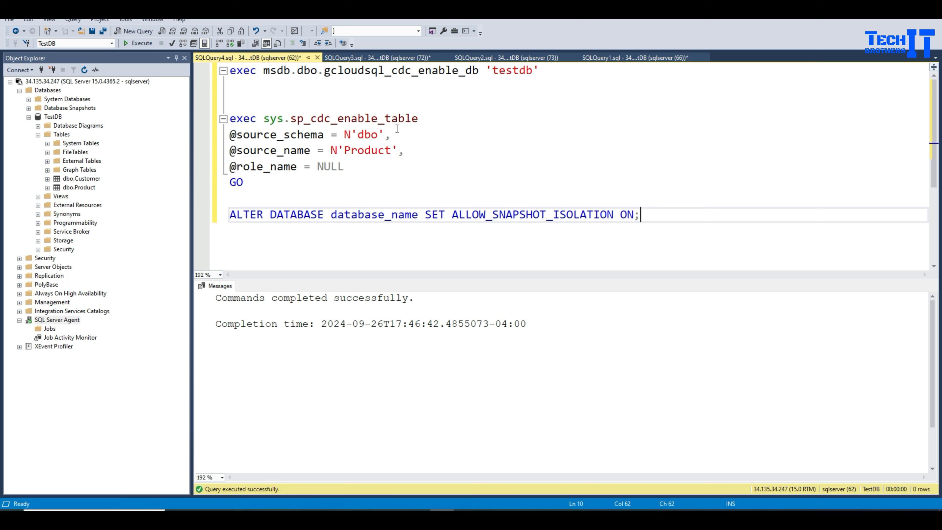
- Replace database_name with testdb in the ALTER DATABASE statement and execute only that statement to allow snapshot isolation
double_click(515, 71)
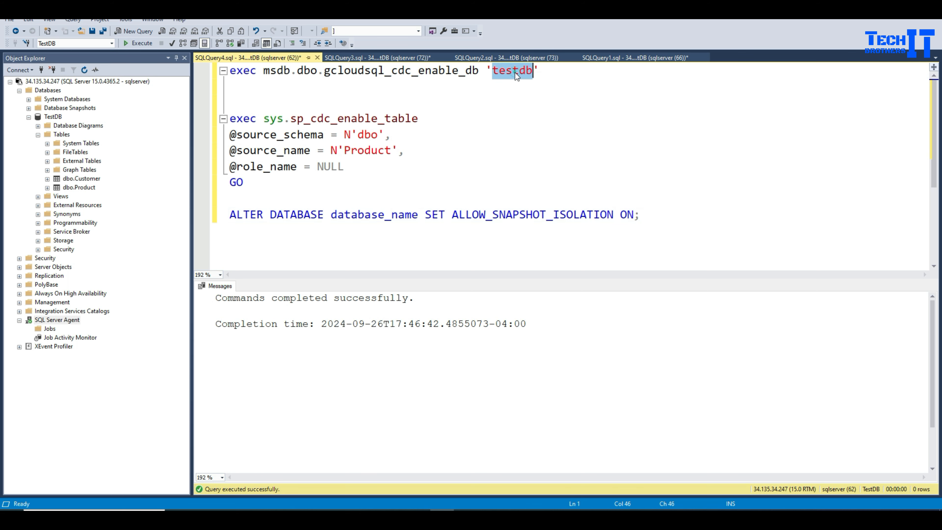
right_click(515, 71)
click(534, 90)
double_click(356, 215)
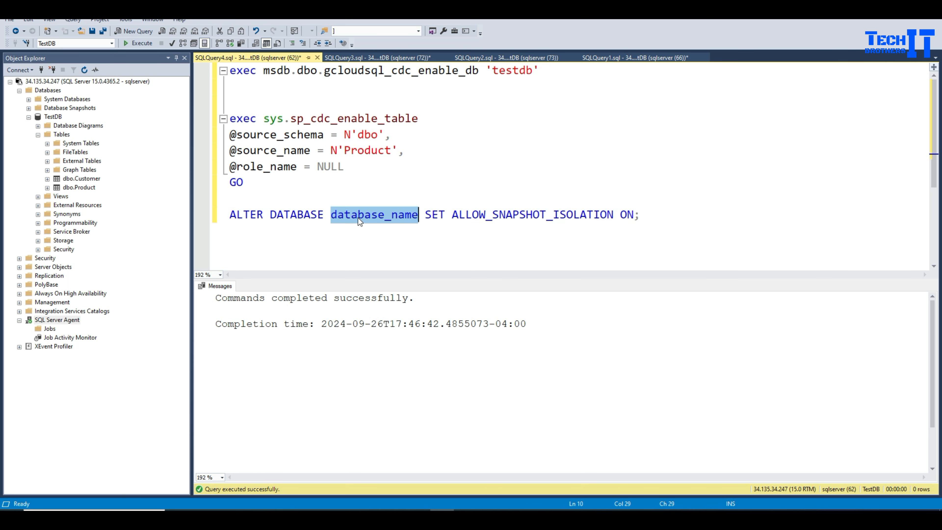
key(ctrl+v)
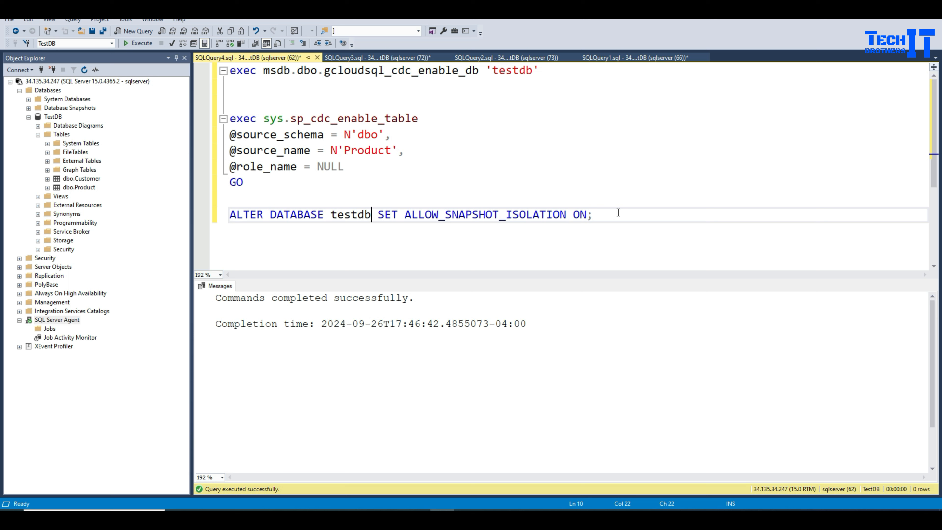
drag(617, 213, 208, 210)
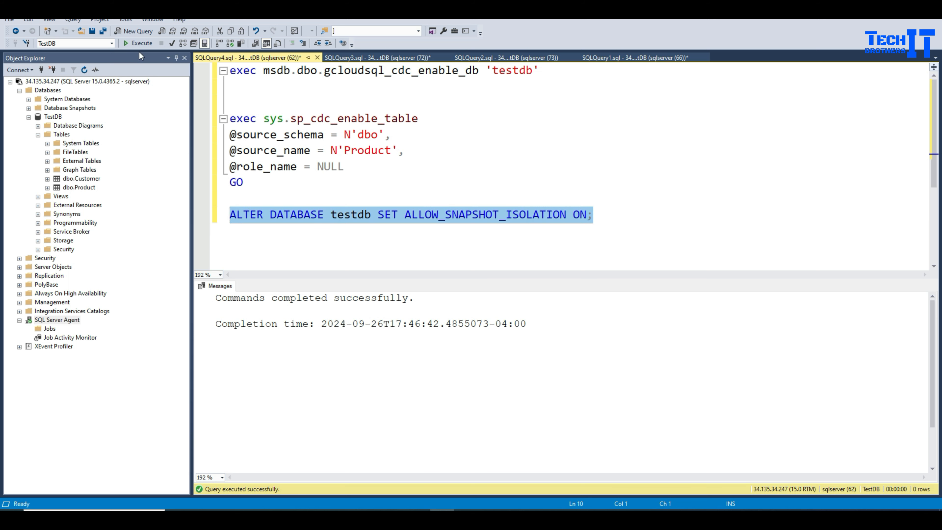
click(140, 44)
- Return to the Datastream prerequisites and read the instructions for creating a Datastream user
click(322, 516)
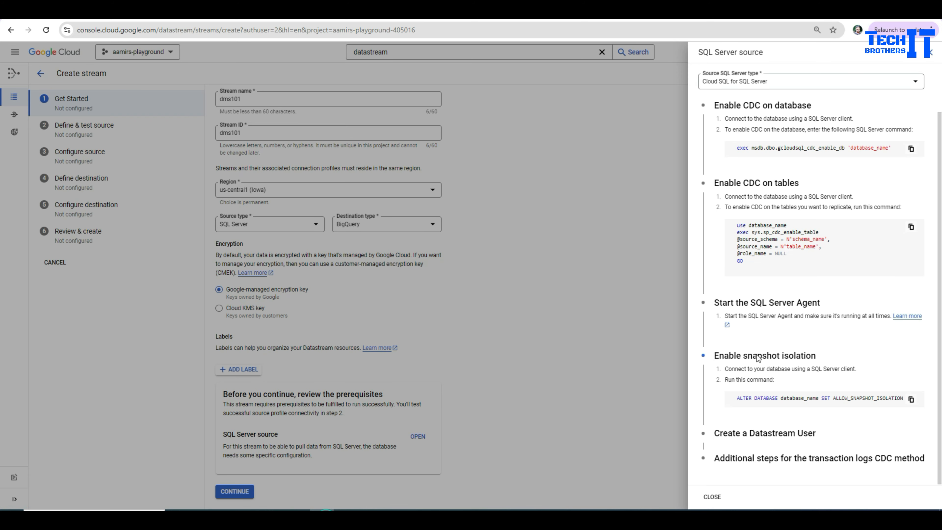
click(758, 435)
scroll(785, 442, down, 3)
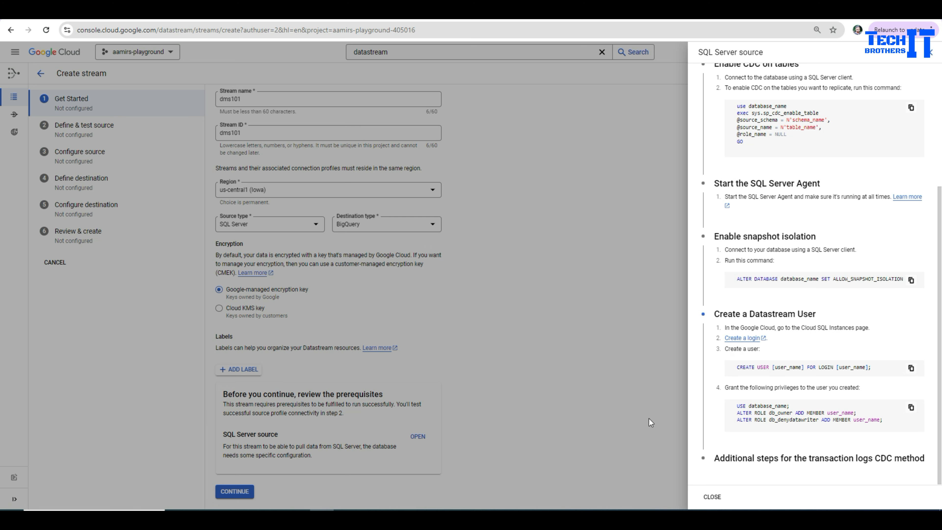
- Switch to SSMS, collapse TestDB and expand the server's Security and Logins folders to examine the existing logins
click(441, 516)
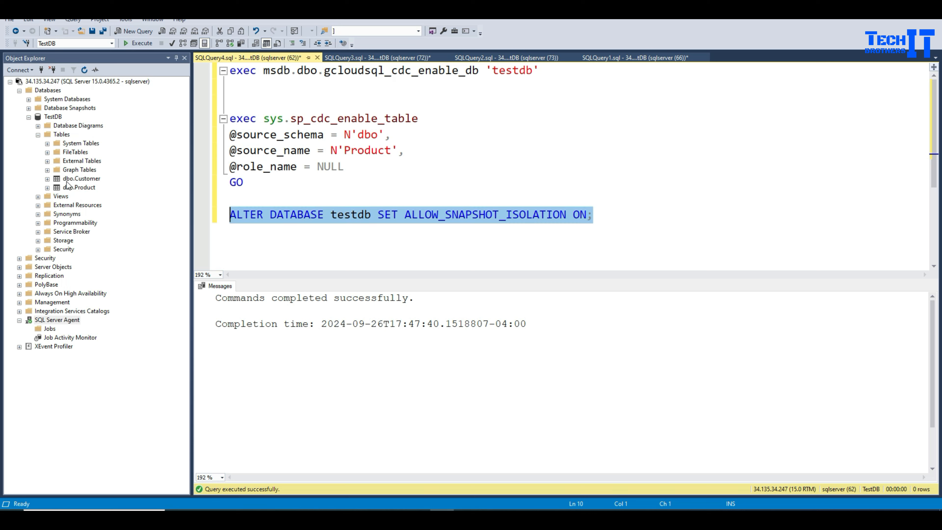
click(29, 117)
click(42, 126)
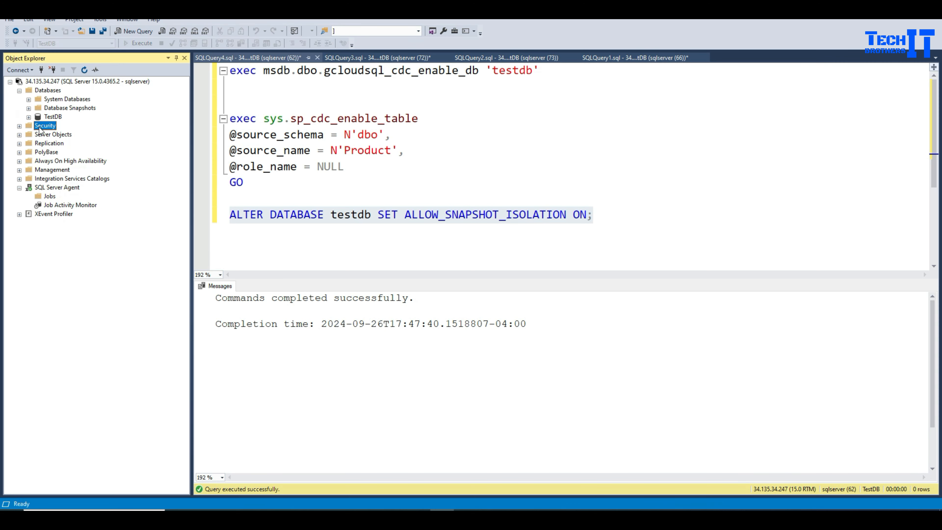
click(19, 127)
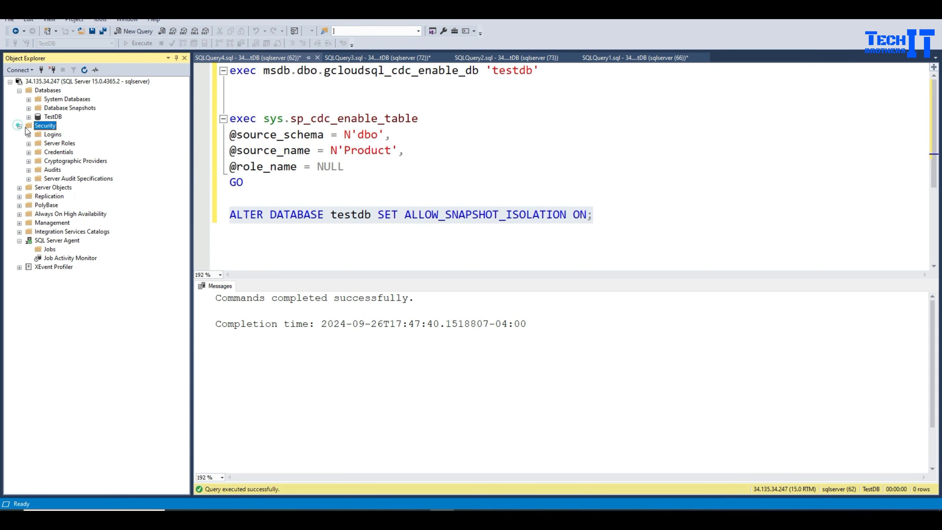
right_click(54, 135)
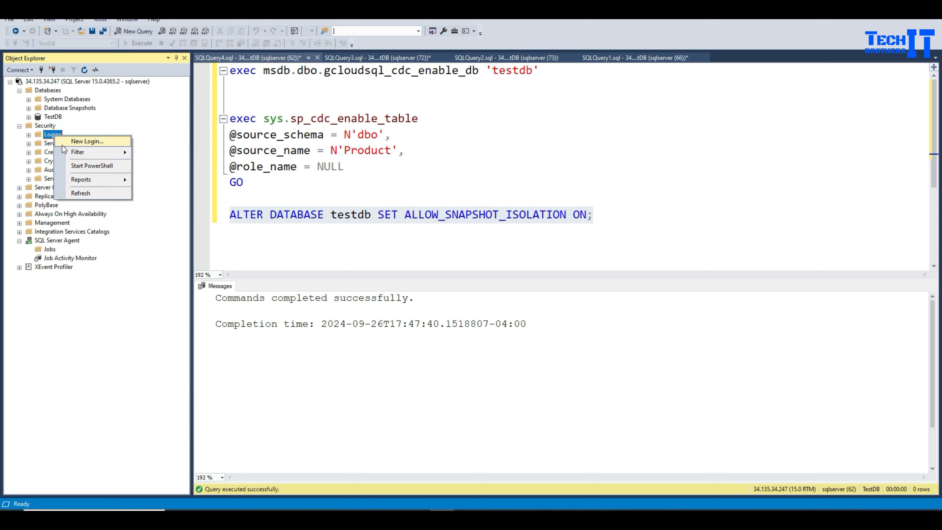
click(85, 71)
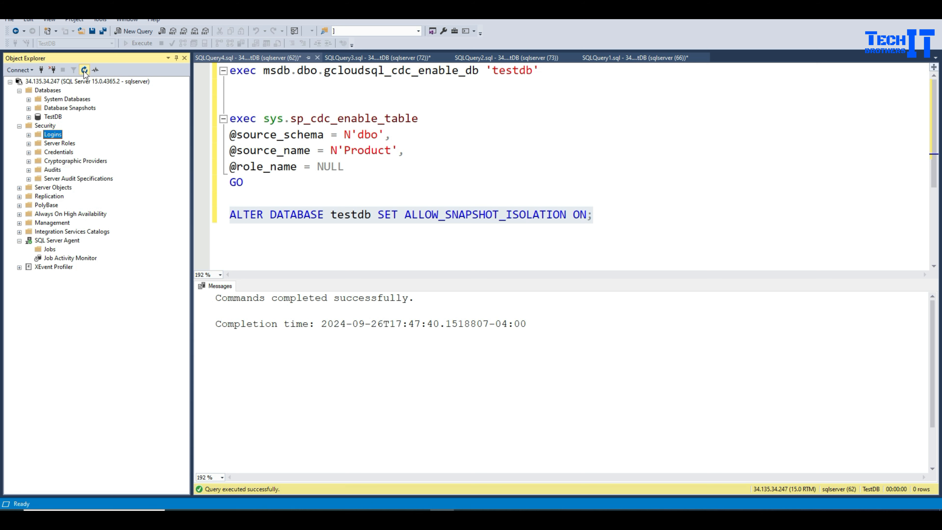
click(28, 135)
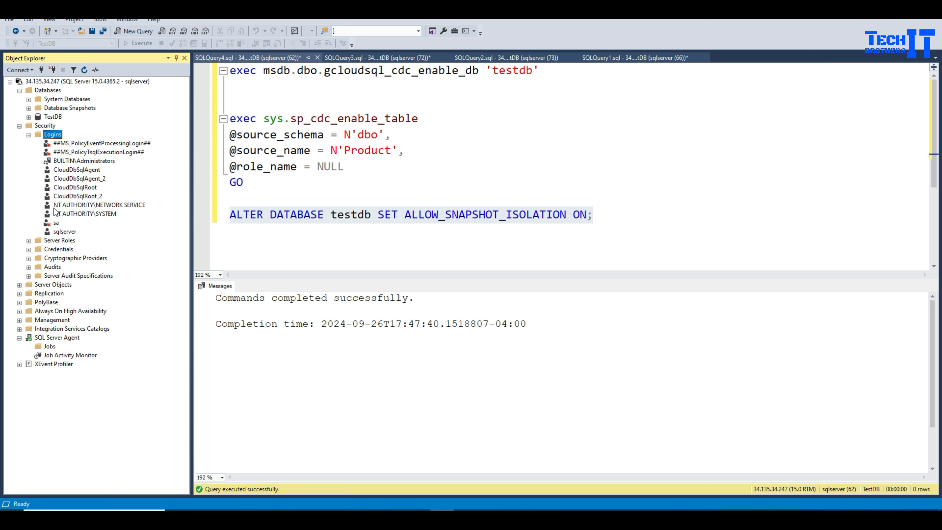
- Switch to the Cloud SQL instances page in the browser and open the list of users for the techsql instance
click(71, 232)
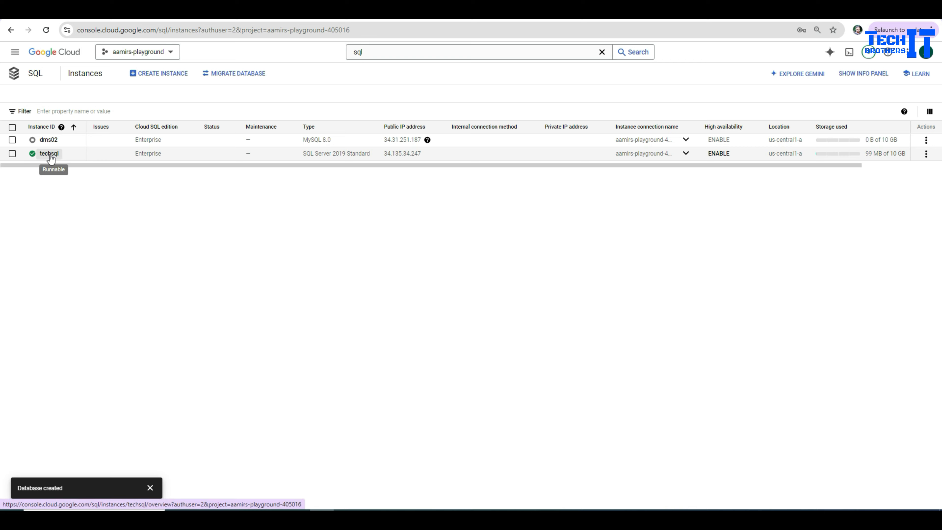
click(51, 158)
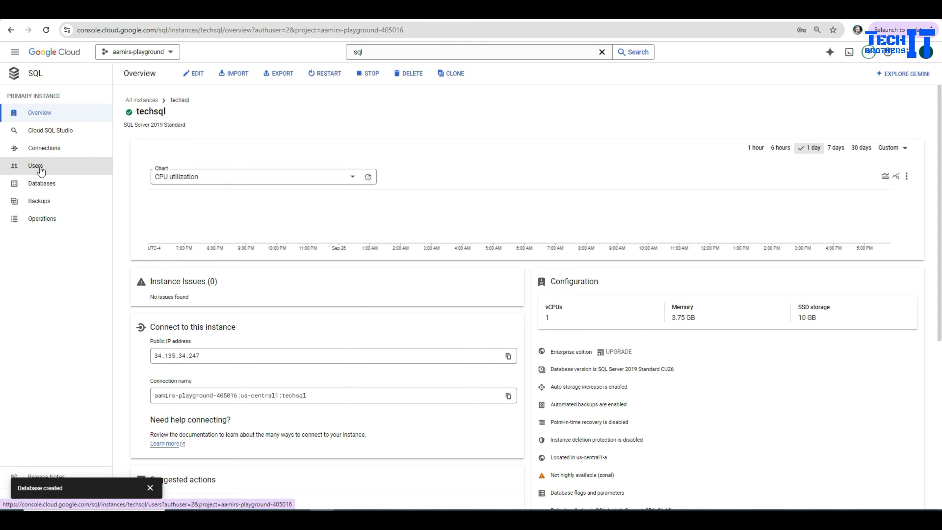
click(41, 170)
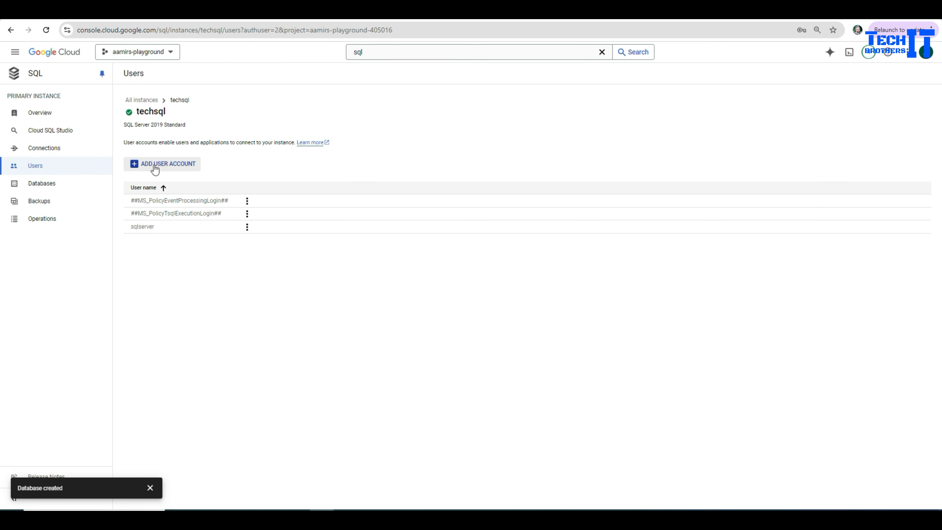
- Add a user account named datastream to the techsql instance, entering the account password
click(155, 166)
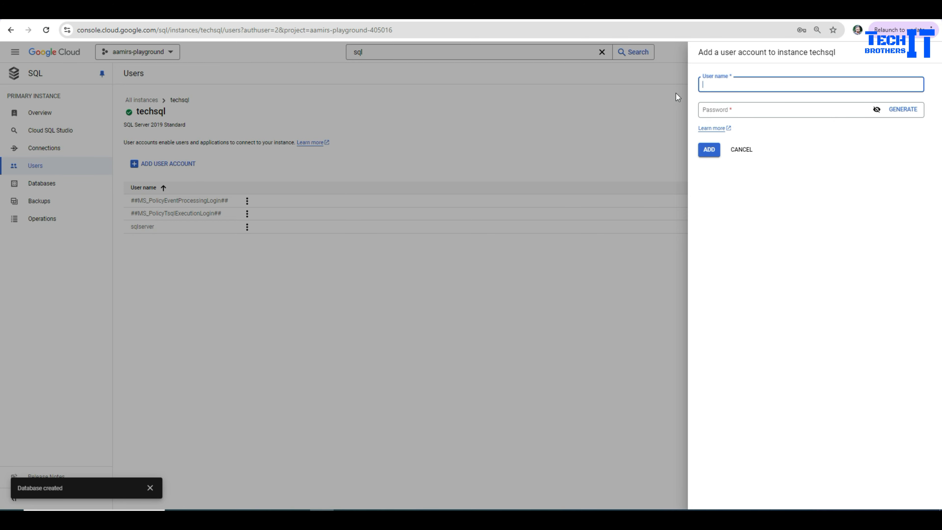
text(datastream)
click(730, 108)
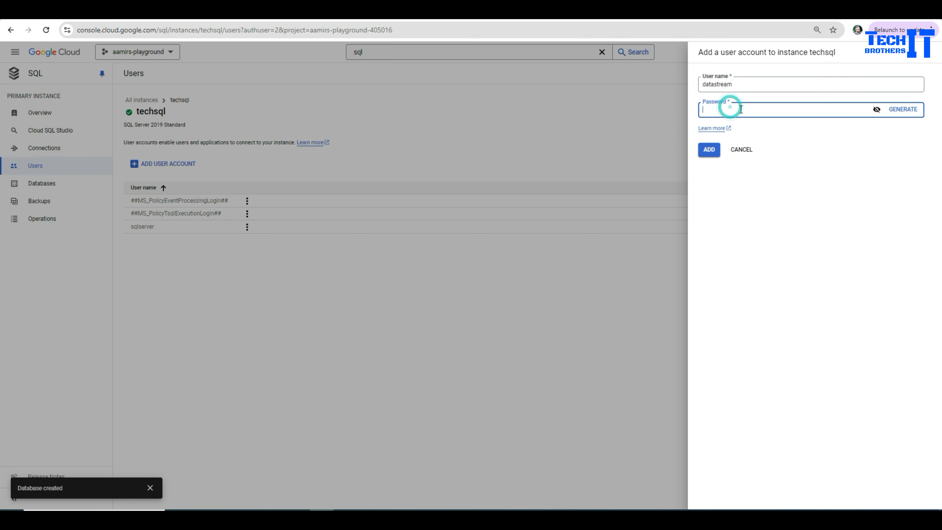
text(•••)
key(BackSpace)
key(BackSpace)
text(••)
click(717, 151)
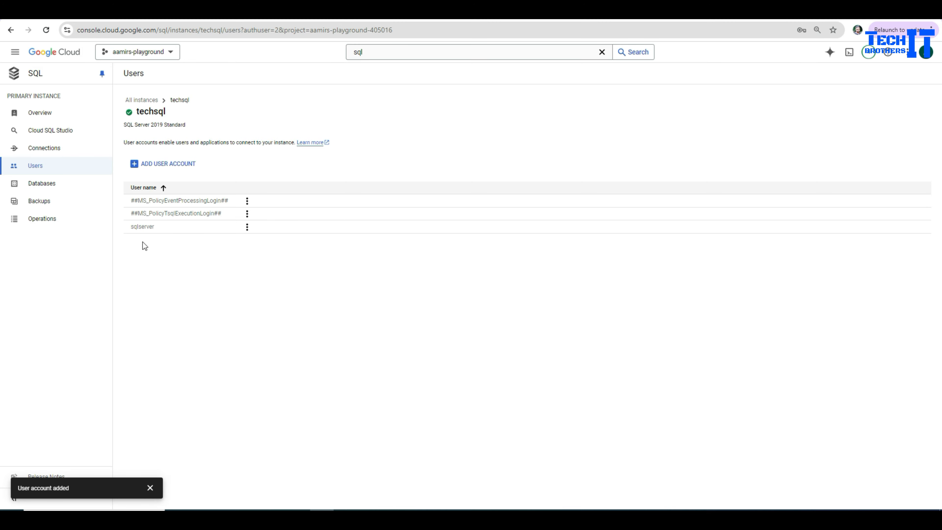
- Return to SSMS, refresh the server's Logins folder and check it for the datastream login
click(144, 228)
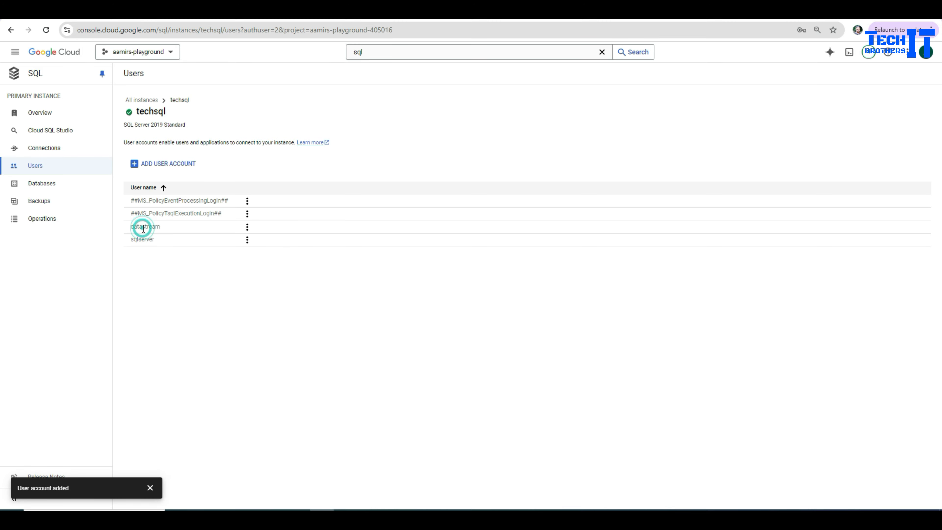
click(441, 516)
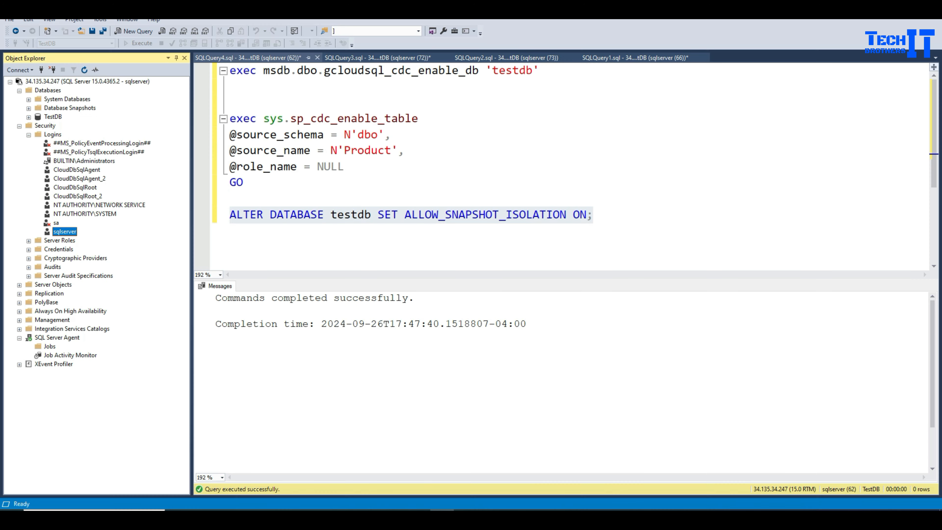
click(54, 135)
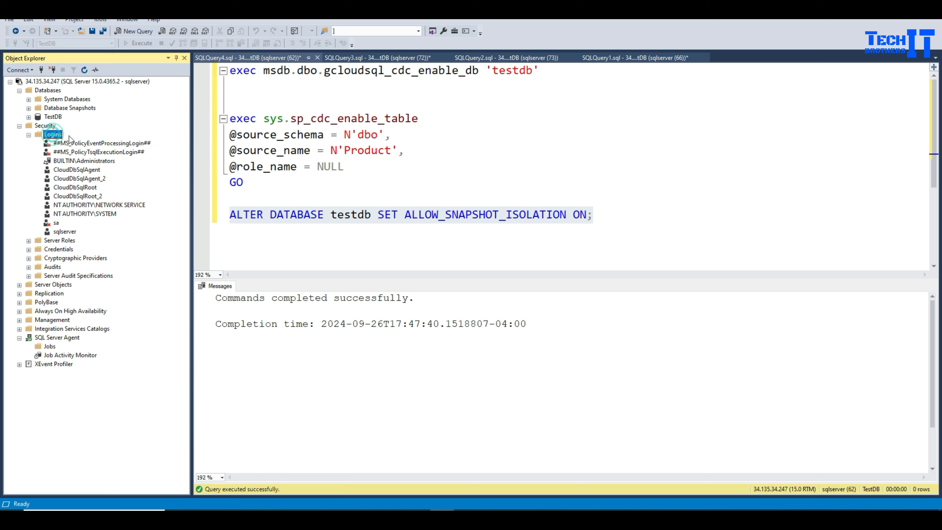
click(83, 71)
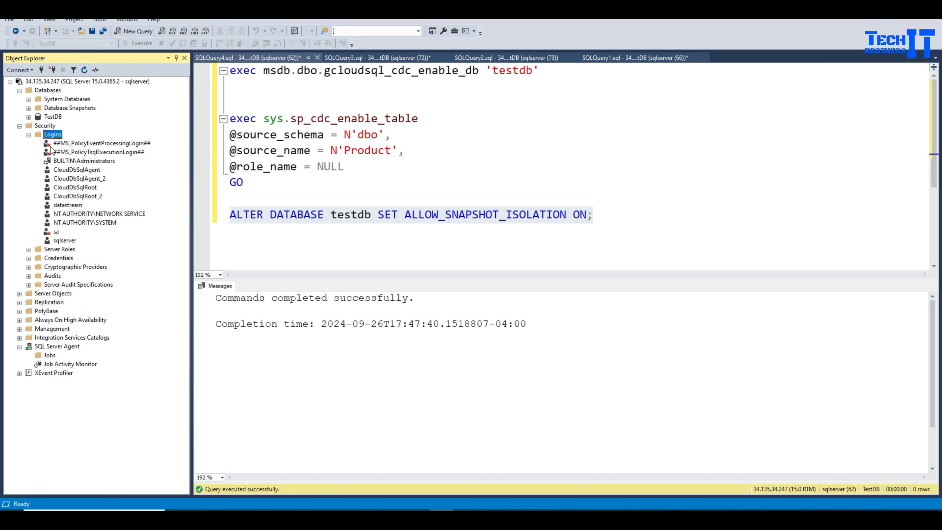
click(28, 135)
click(43, 82)
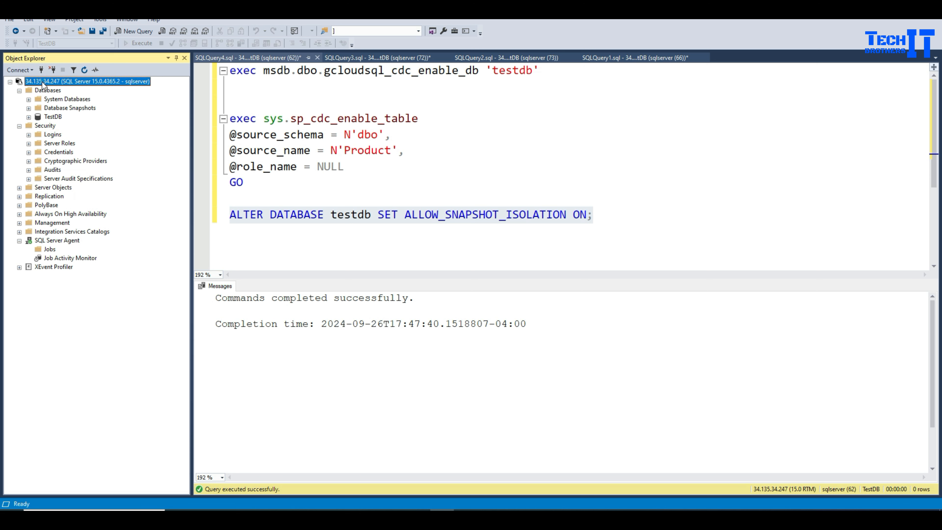
click(29, 135)
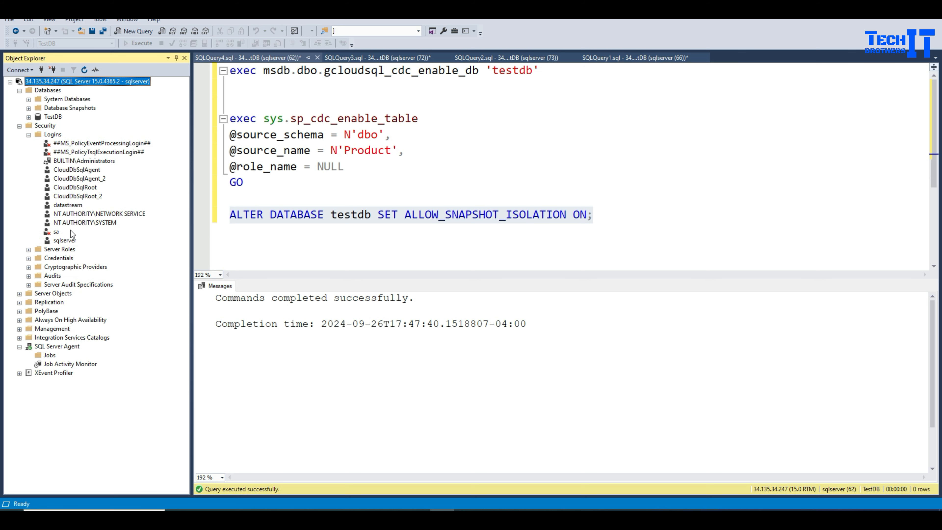
click(71, 206)
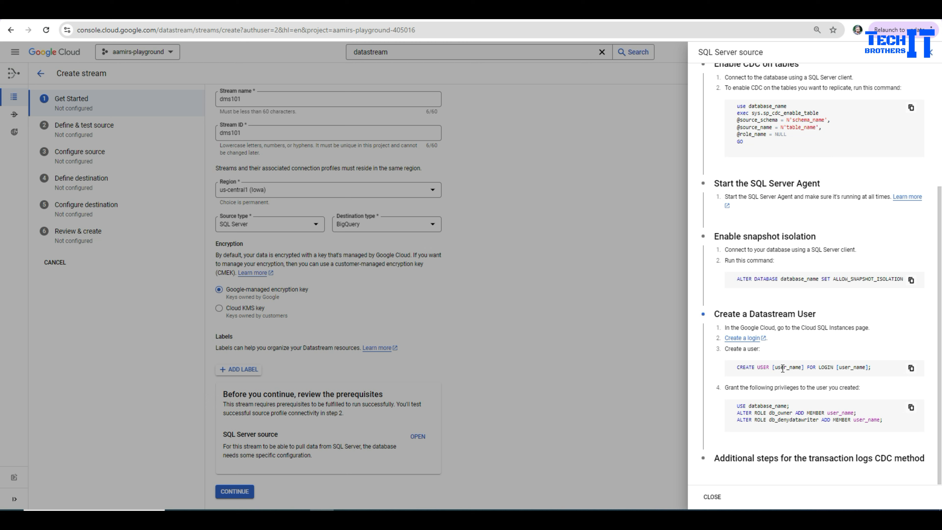
- Copy the CREATE USER command from the Datastream prerequisites and paste it below the ALTER DATABASE statement in the SSMS query
click(911, 368)
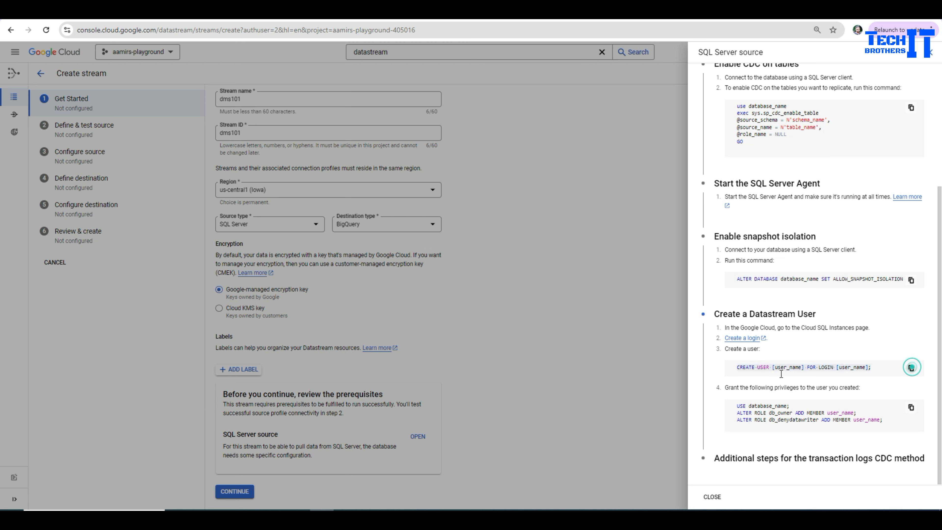
click(441, 516)
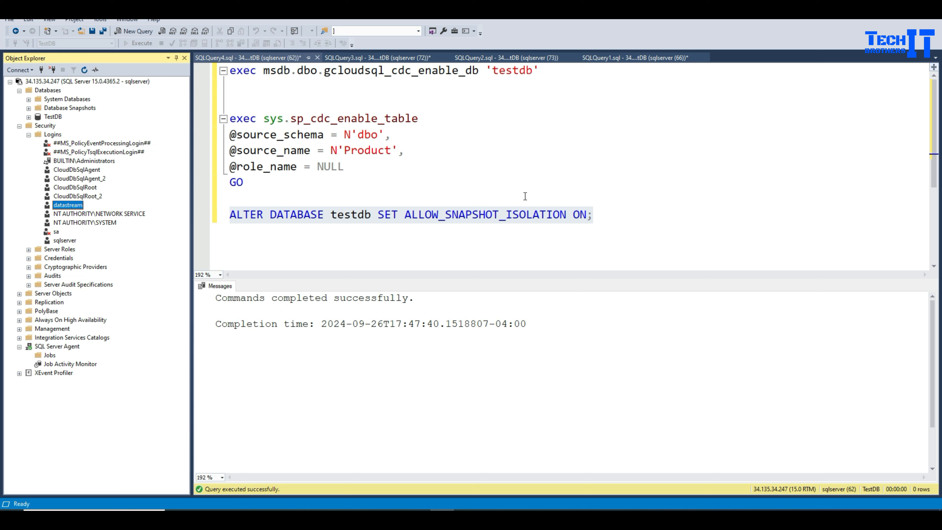
click(607, 211)
key(Return)
key(Return)
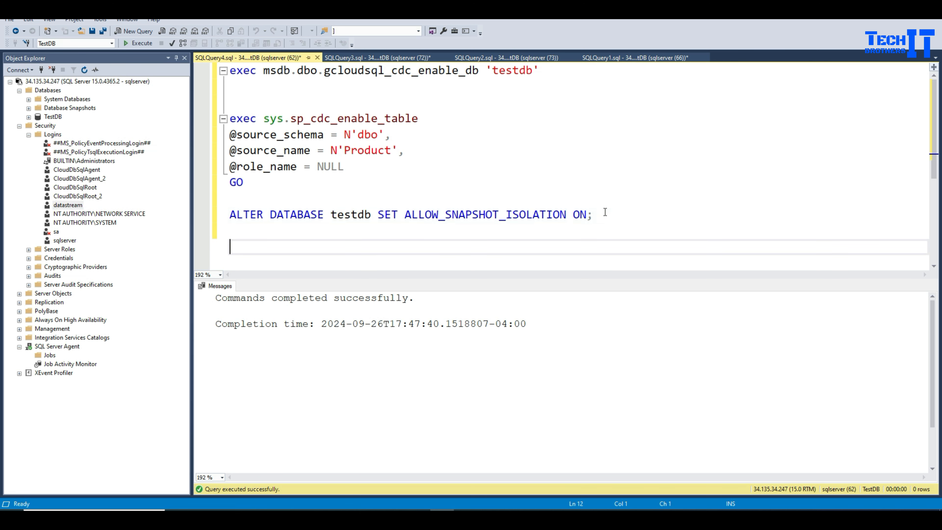
key(ctrl+v)
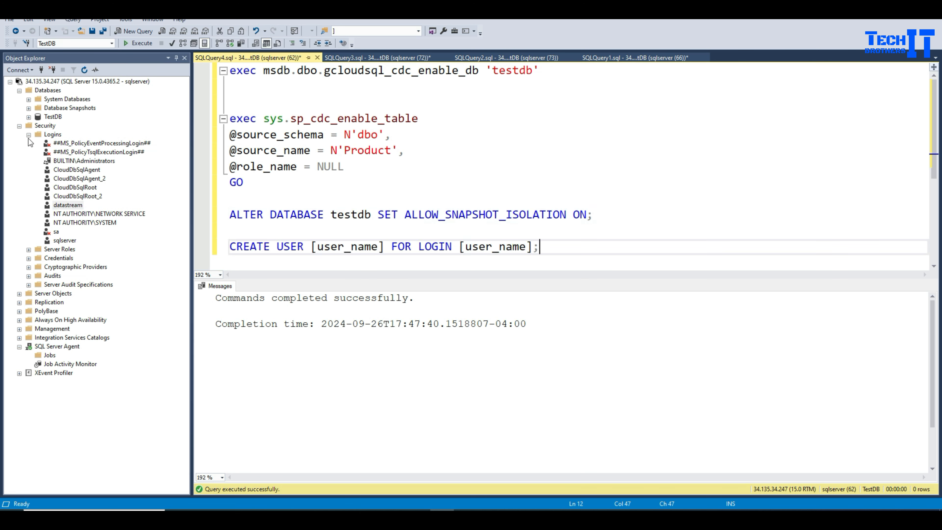
- Collapse the server-level Security folder and expand Security and Users under TestDB to examine the existing database users
click(29, 134)
click(20, 126)
click(29, 117)
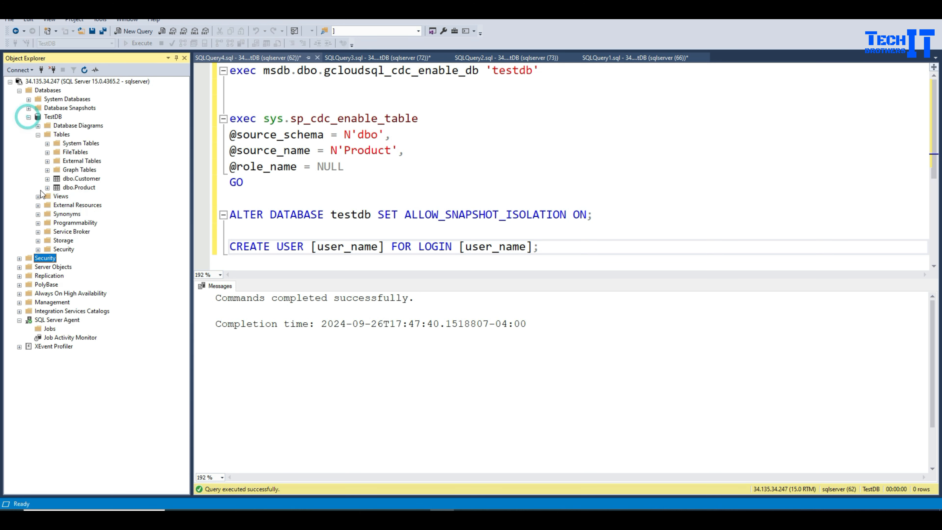
click(37, 249)
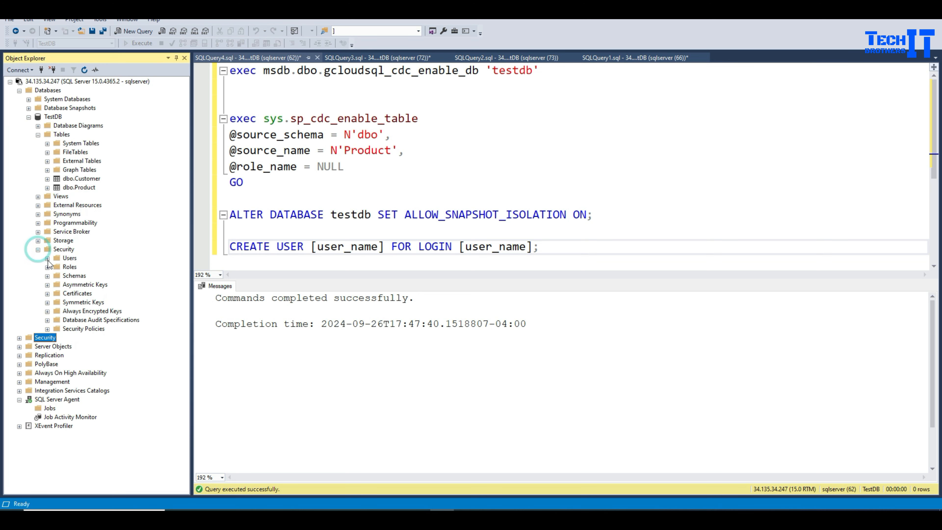
click(47, 258)
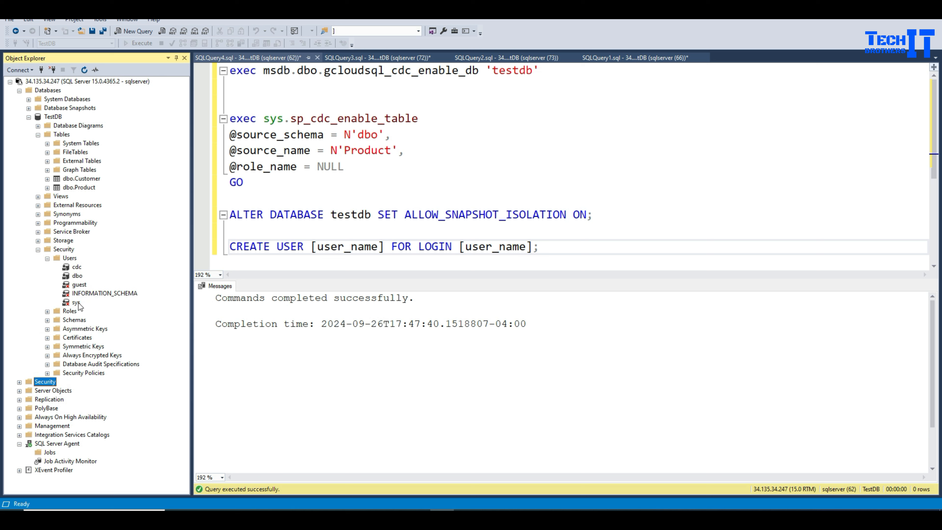
click(78, 275)
click(77, 269)
- Replace both [user_name] placeholders in the CREATE USER statement with datastream
double_click(342, 244)
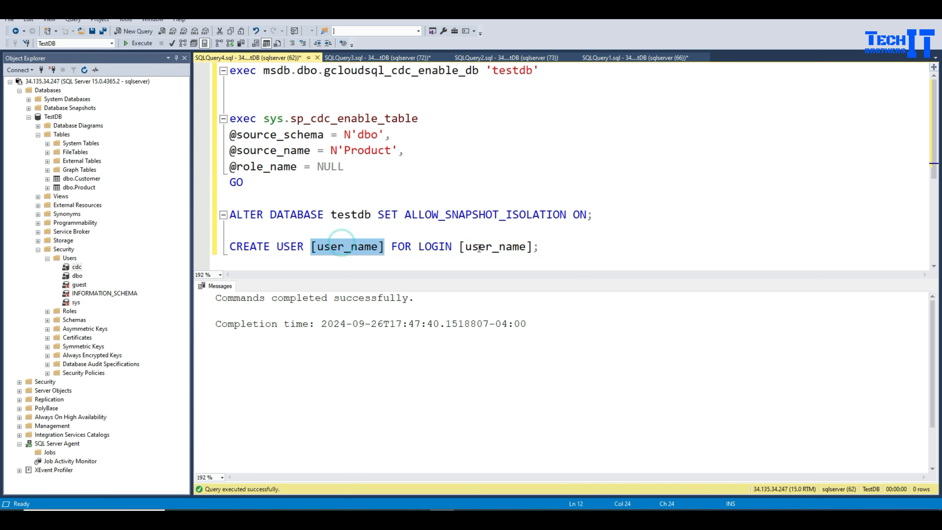
double_click(472, 248)
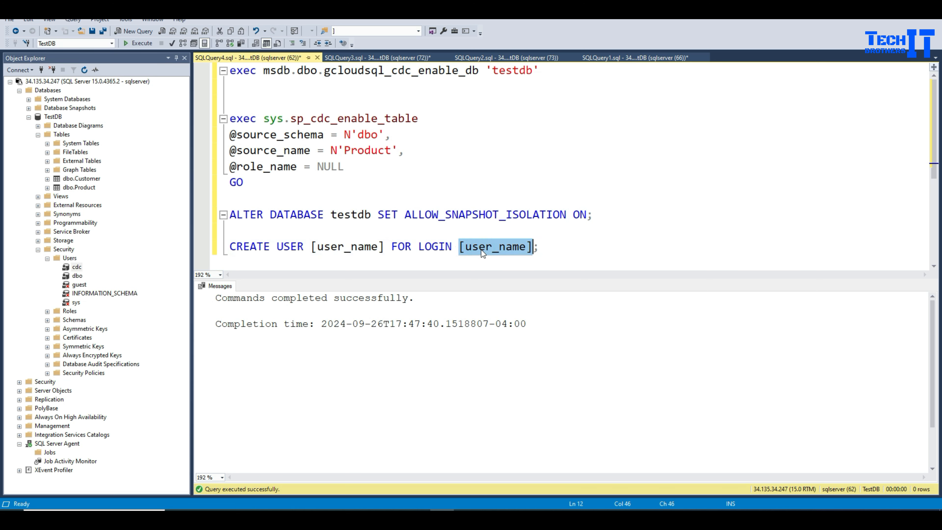
text(data)
text(stream)
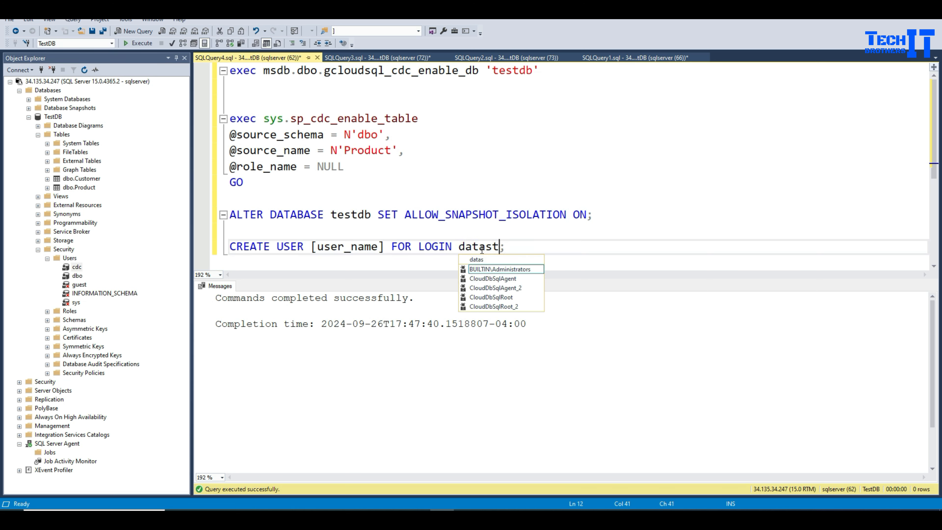
double_click(470, 247)
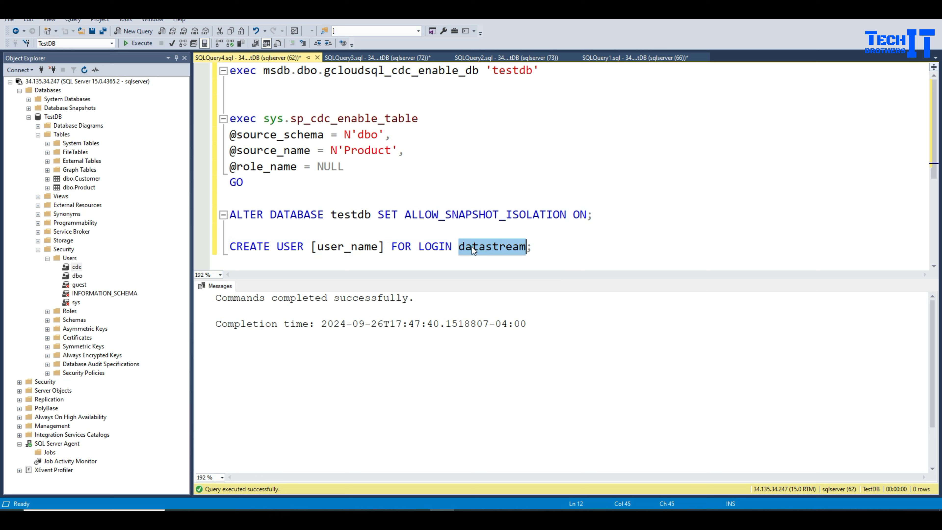
click(382, 247)
double_click(349, 247)
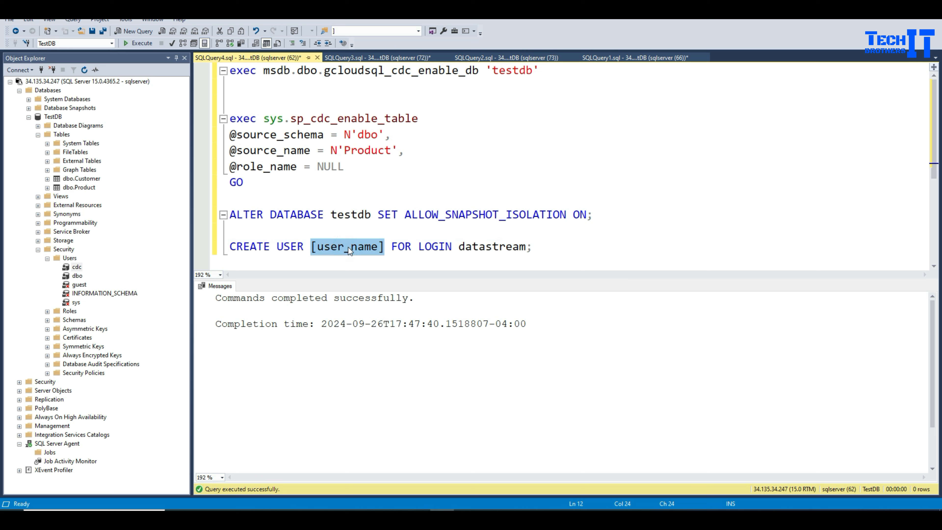
key(ctrl+v)
double_click(355, 247)
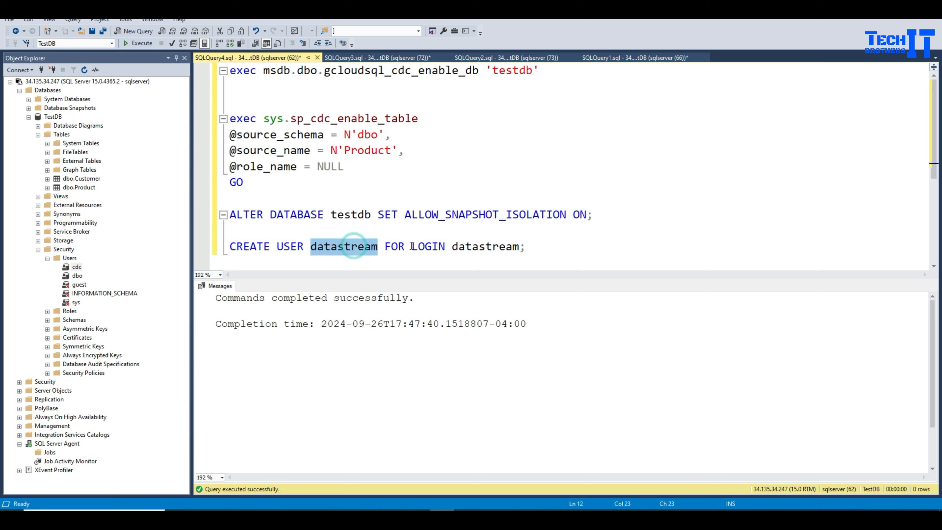
- Execute only the CREATE USER datastream FOR LOGIN datastream statement against TestDB
click(438, 247)
drag(543, 246, 227, 246)
click(138, 45)
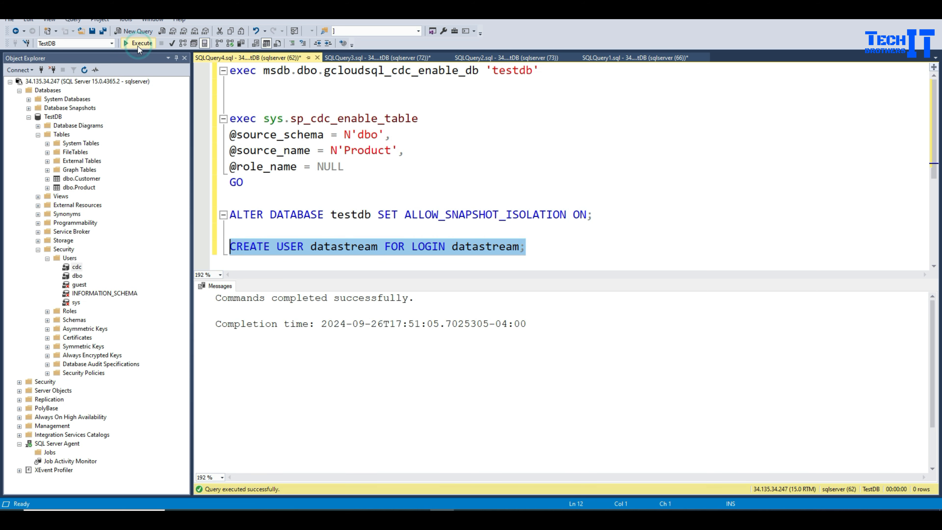
- Refresh TestDB's Users folder and check it for the datastream user
click(70, 258)
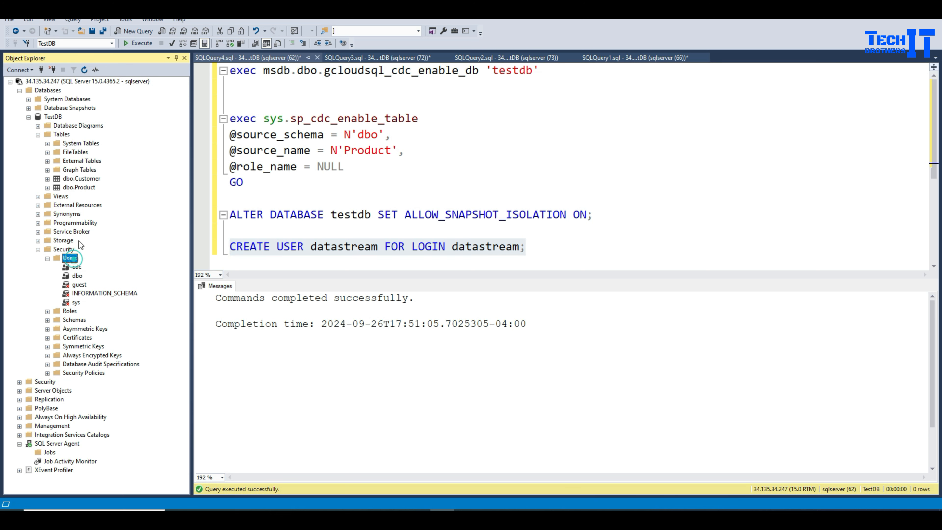
click(84, 69)
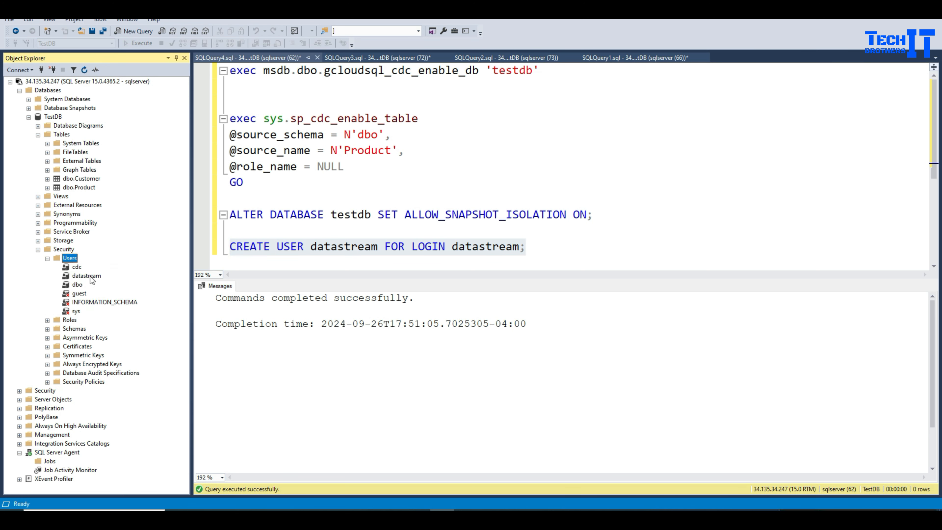
click(86, 276)
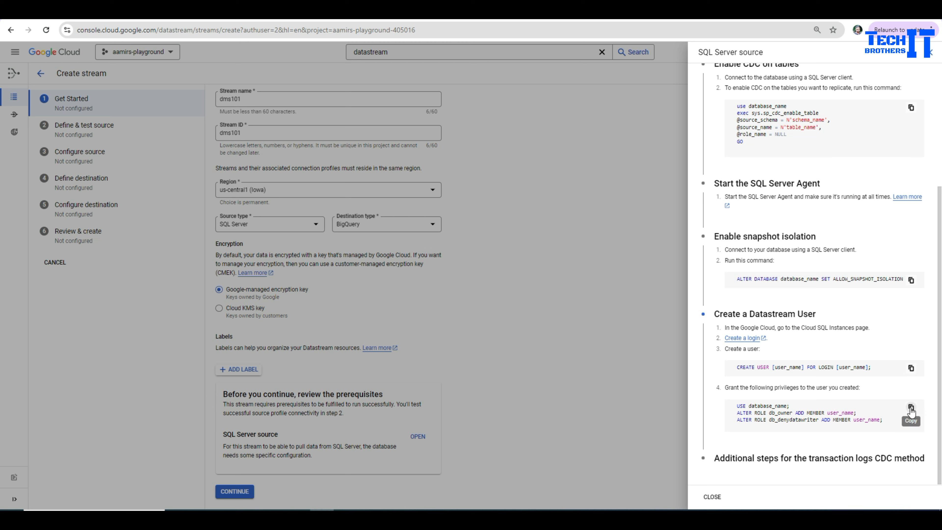
- Copy the privilege-granting commands from the Datastream prerequisites, paste them below the CREATE USER statement in SSMS and delete the USE database_name line
click(911, 408)
mouse_move(440, 510)
click(414, 478)
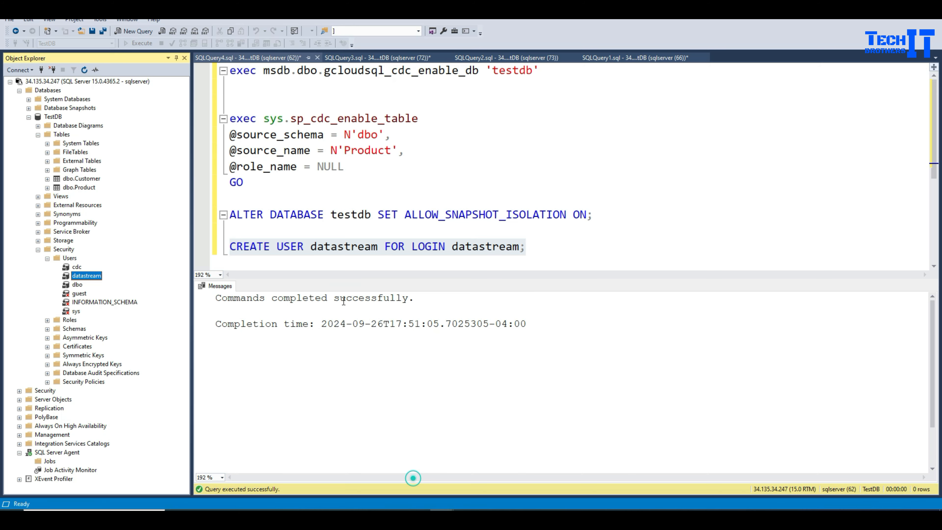
click(538, 253)
key(Return)
key(Return)
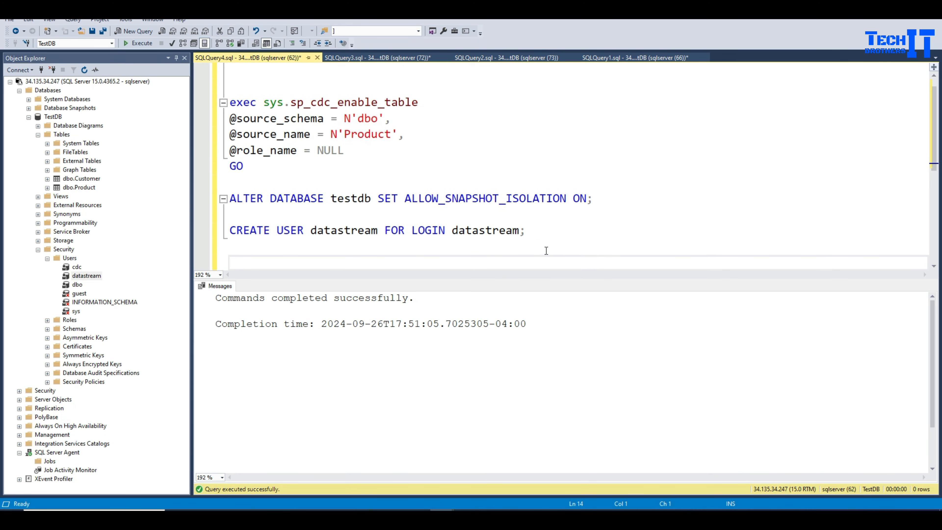
key(ctrl+v)
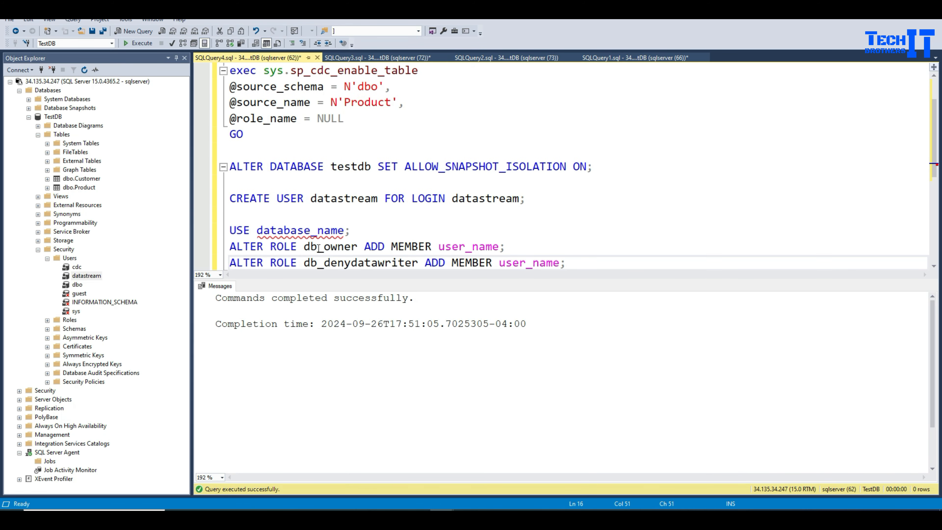
drag(356, 231, 227, 230)
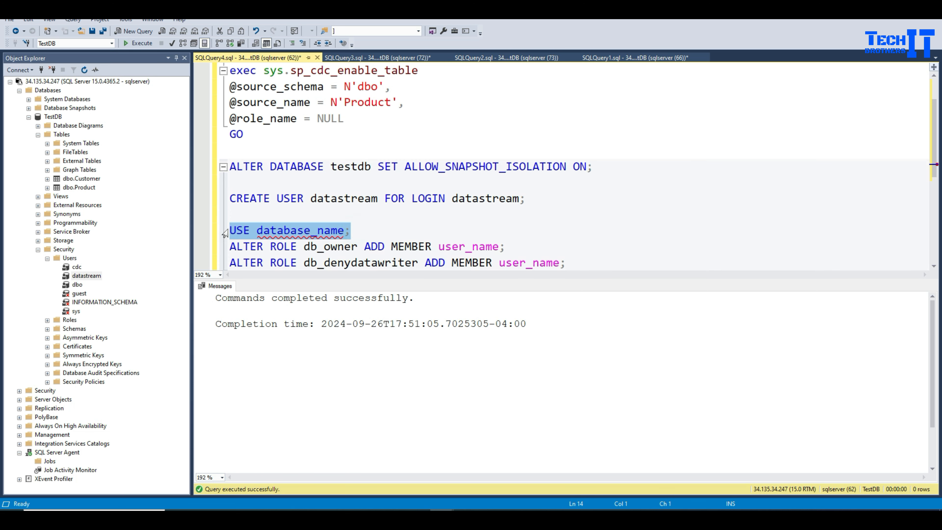
key(BackSpace)
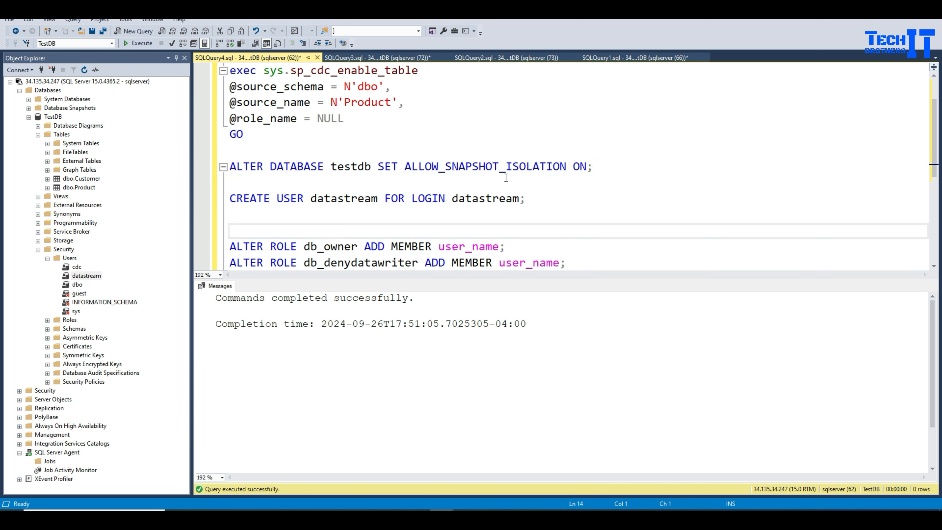
- Replace the user_name placeholder in both ALTER ROLE statements with datastream
double_click(493, 199)
right_click(493, 199)
click(516, 213)
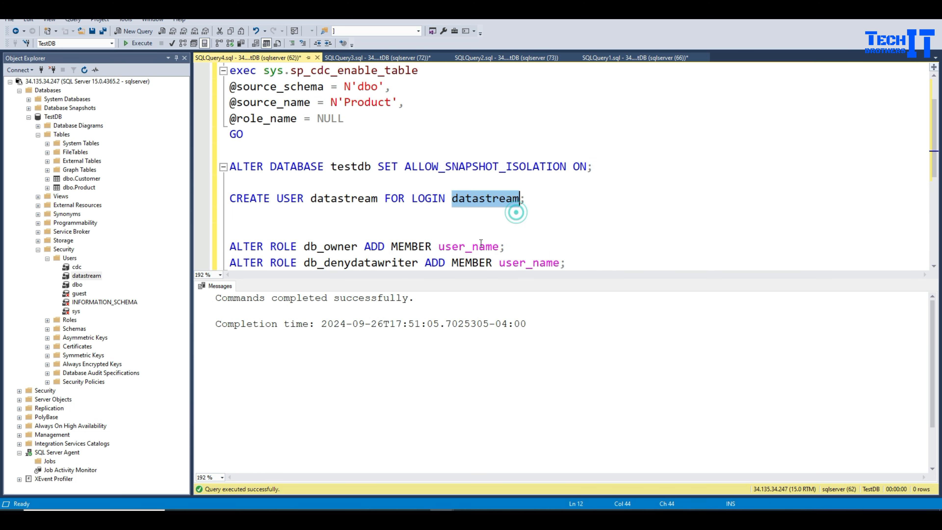
double_click(481, 247)
key(ctrl+v)
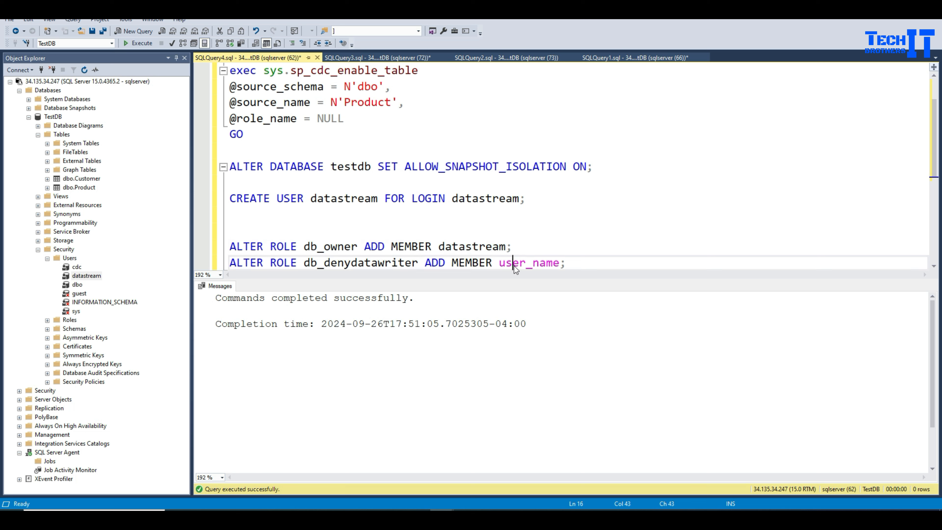
double_click(513, 263)
key(ctrl+v)
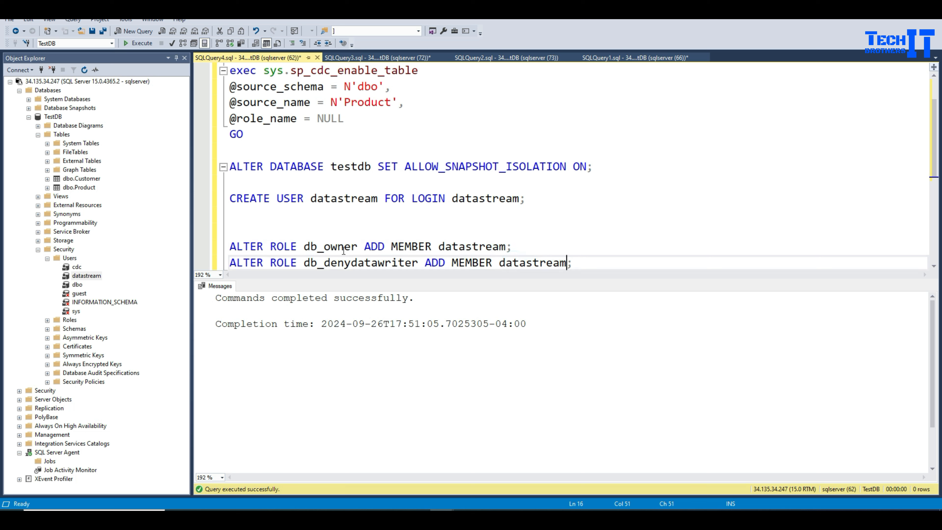
- Execute only the two ALTER ROLE statements that add datastream to db_owner and db_denydatawriter
double_click(341, 247)
double_click(349, 263)
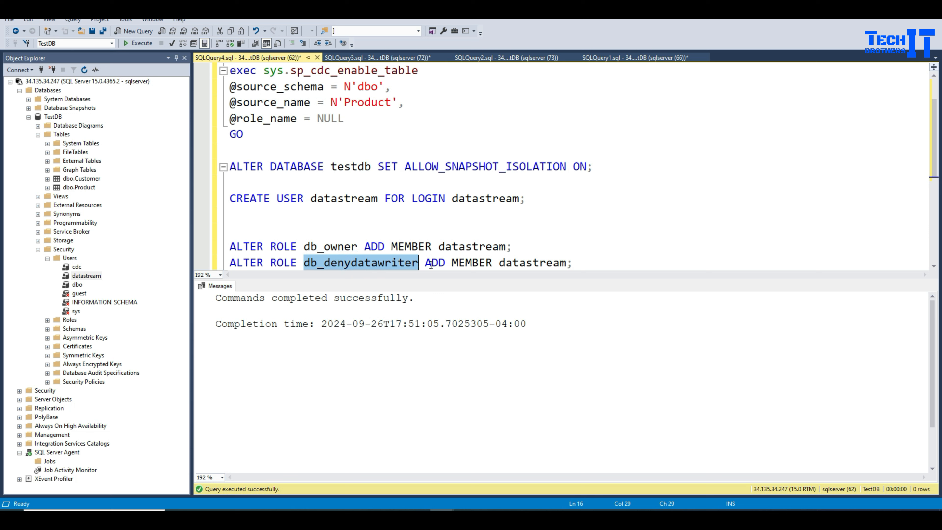
click(459, 251)
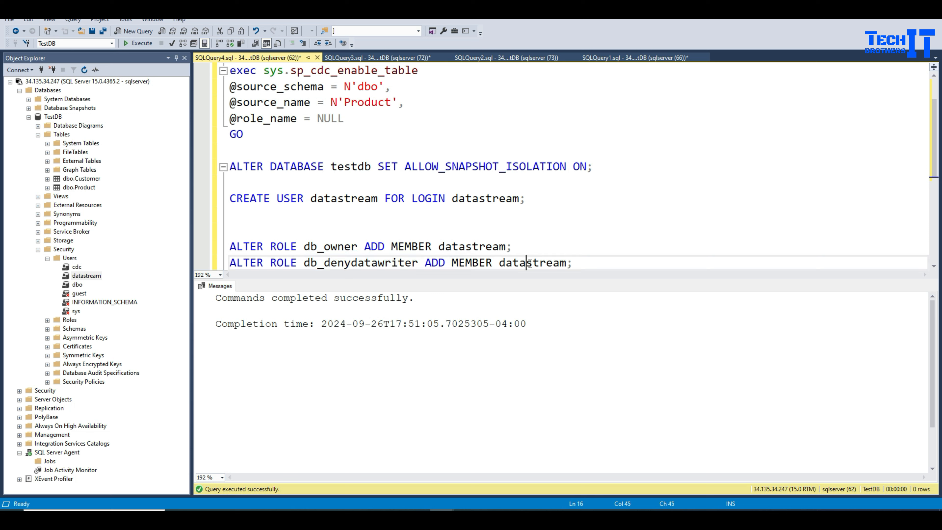
drag(583, 263, 230, 247)
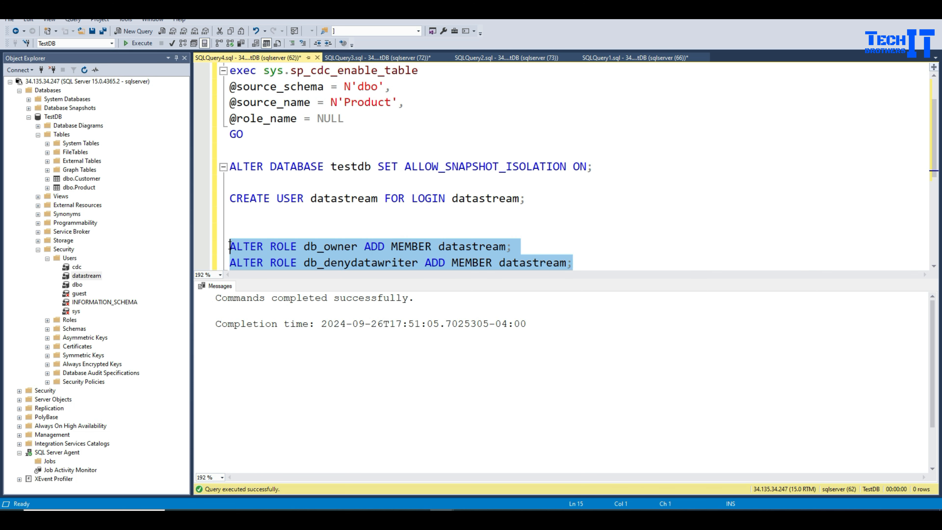
click(137, 43)
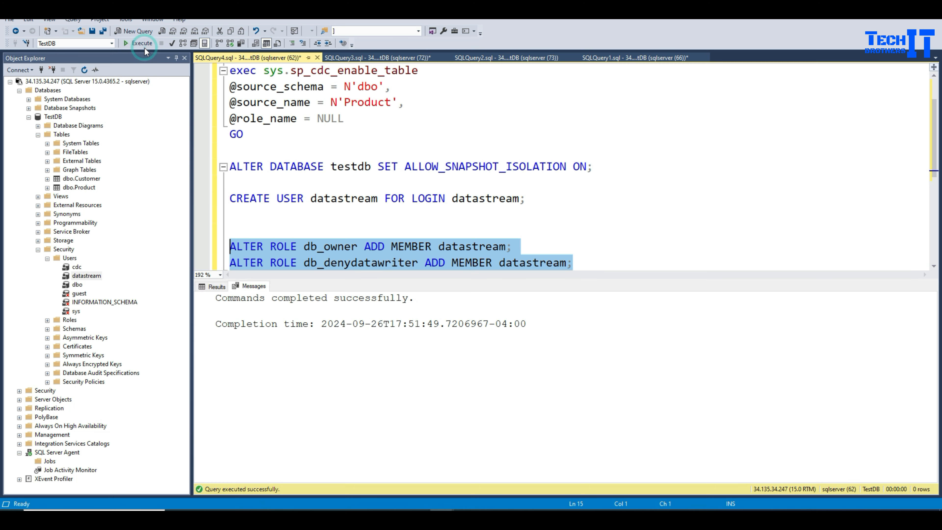
- Check the datastream user's database role membership for db_owner and db_denydatawriter, then dismiss its properties without changes
double_click(339, 248)
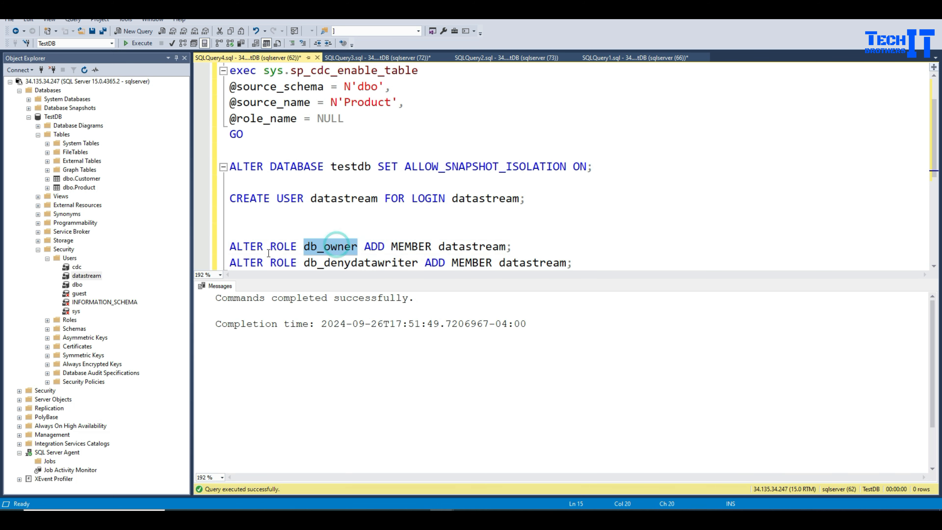
double_click(338, 263)
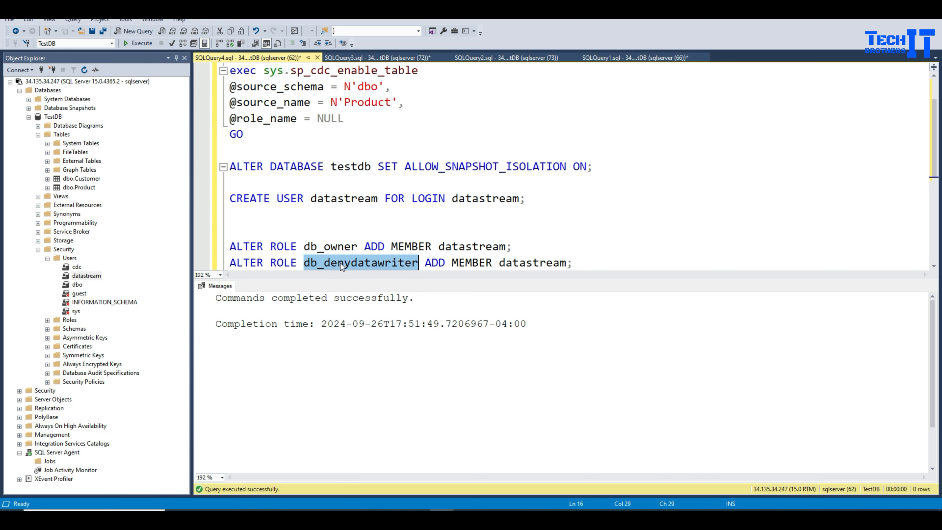
click(342, 218)
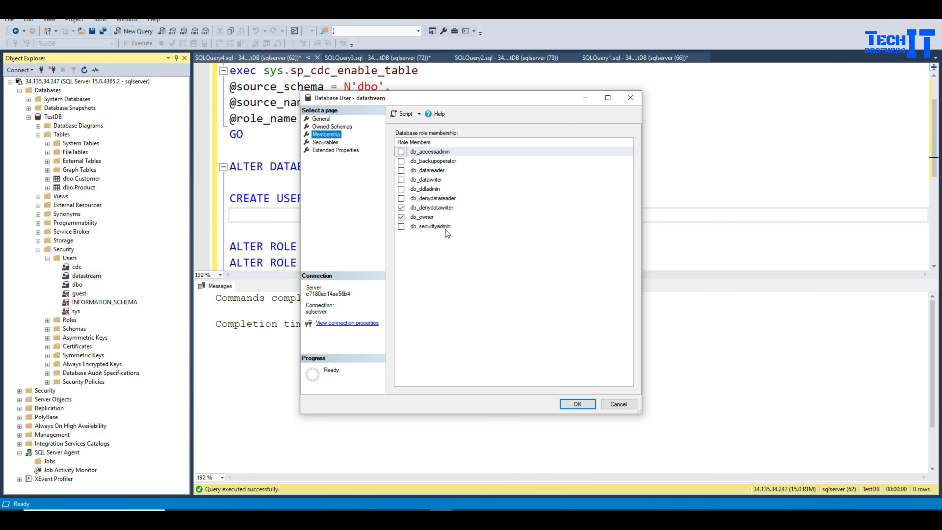
click(618, 403)
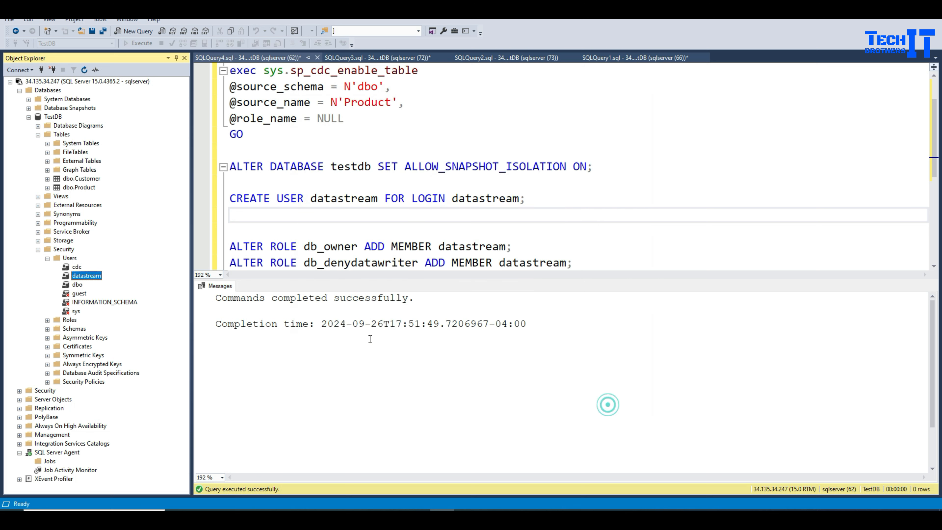
- Switch to the Datastream prerequisites in the browser, expand the additional transaction logs CDC steps and open their linked documentation
click(475, 184)
scroll(344, 121, down, 3)
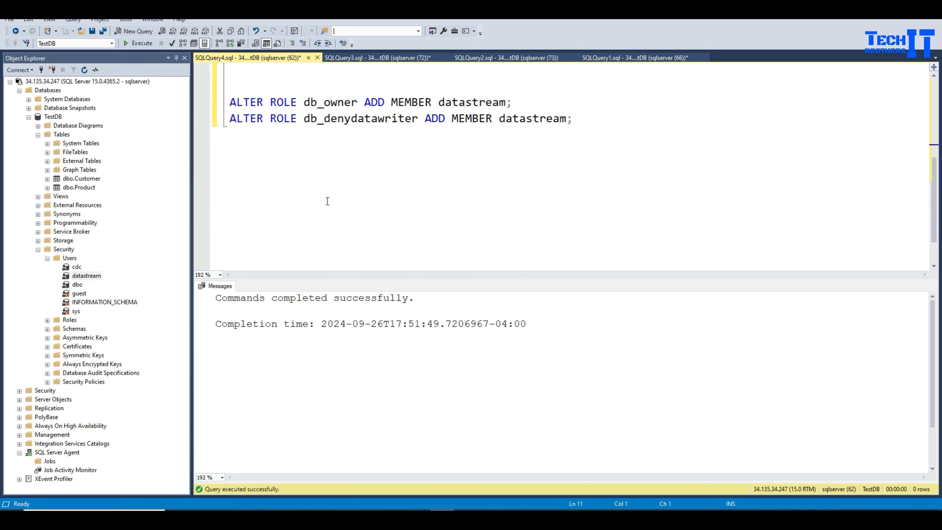
click(322, 519)
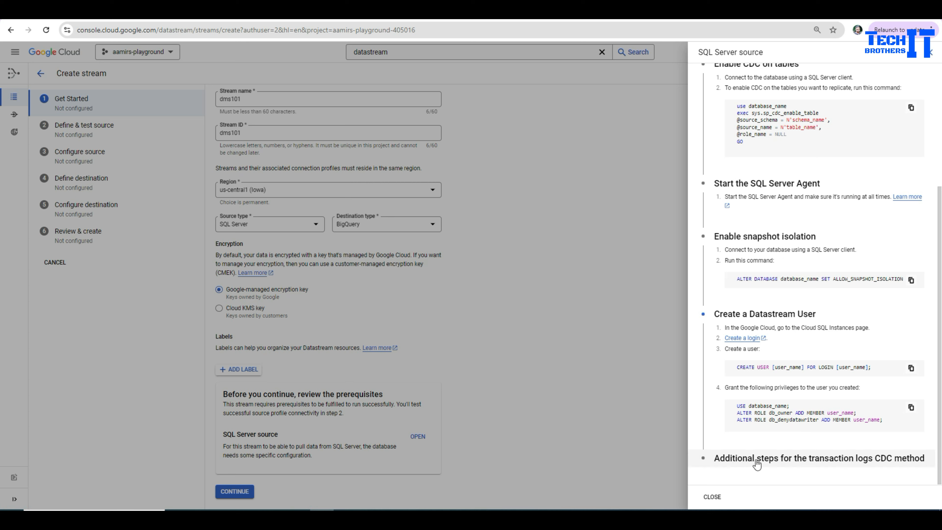
click(840, 463)
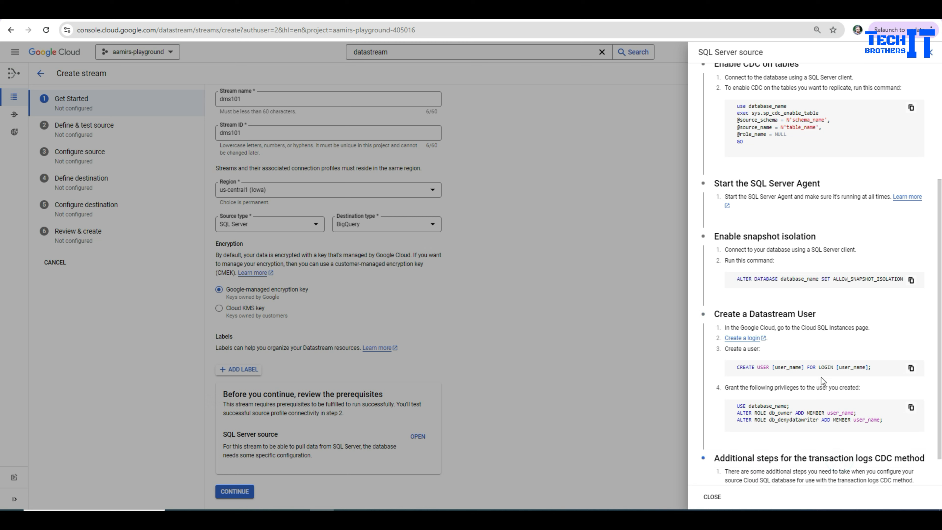
scroll(827, 376, down, 1)
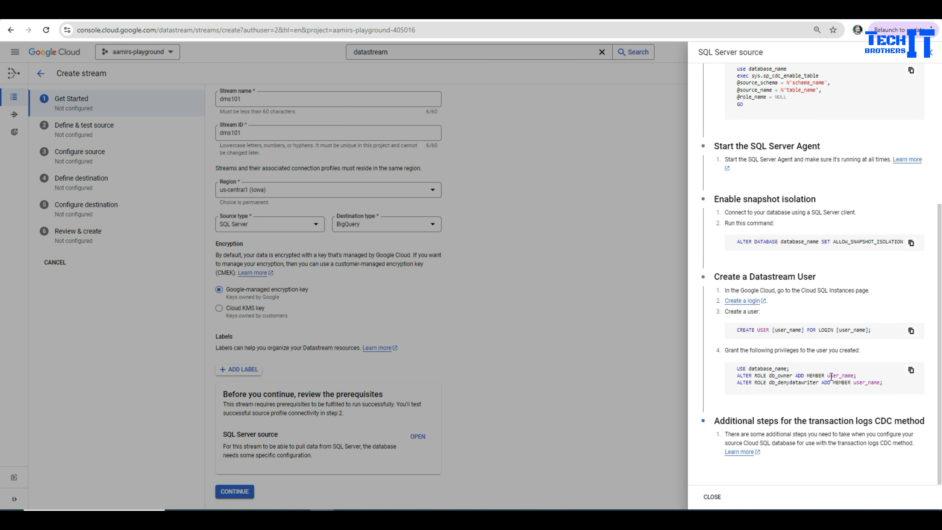
click(740, 451)
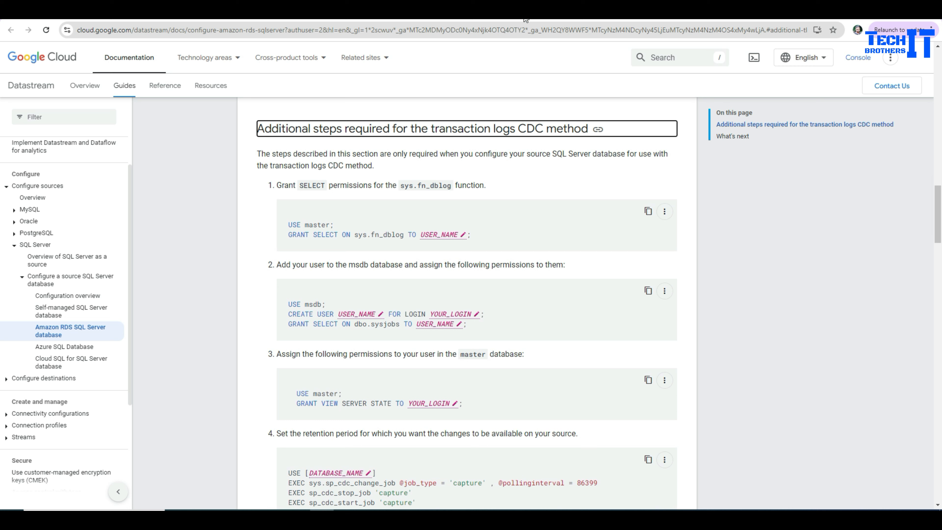
- Switch the opened Datastream documentation to the Cloud SQL for SQL Server database configuration guide
click(516, 14)
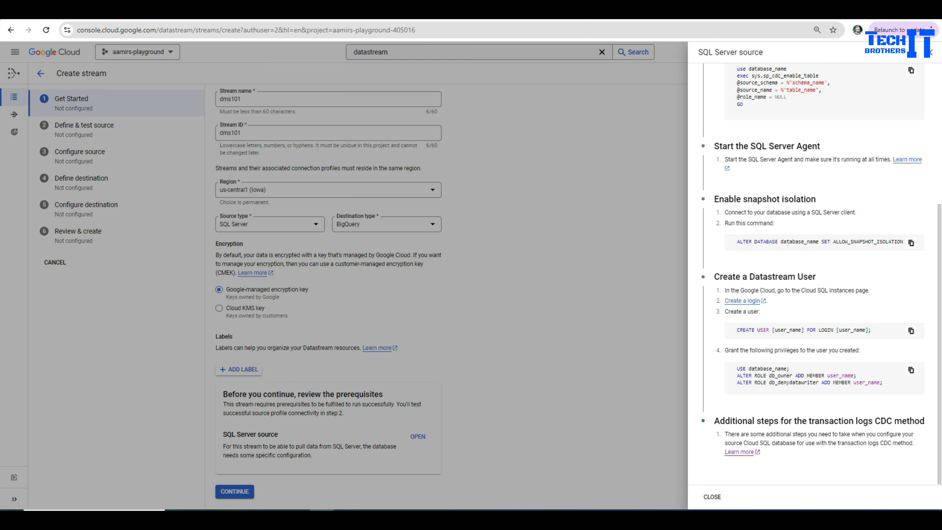
click(548, 14)
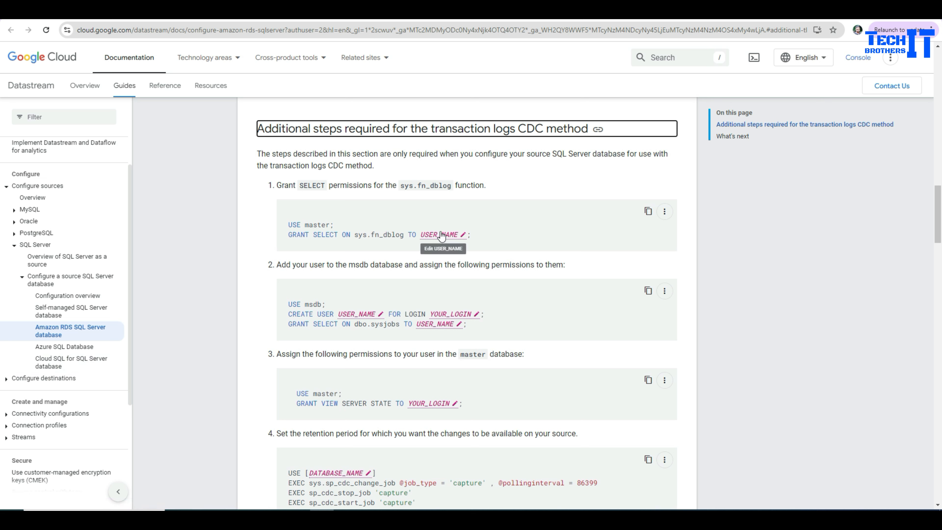
click(56, 365)
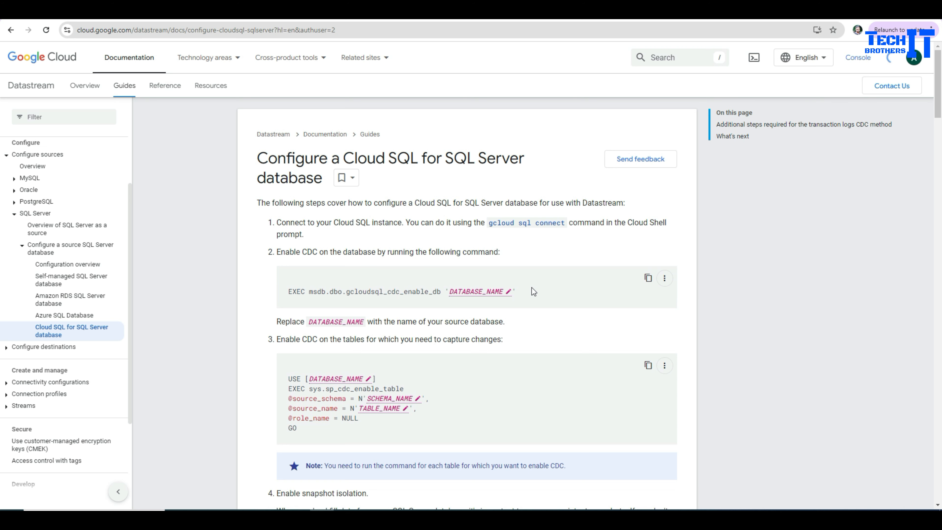
- Compare the stream's SQL Server prerequisites with the Cloud SQL guide and read through to its additional transaction logs CDC steps
click(514, 11)
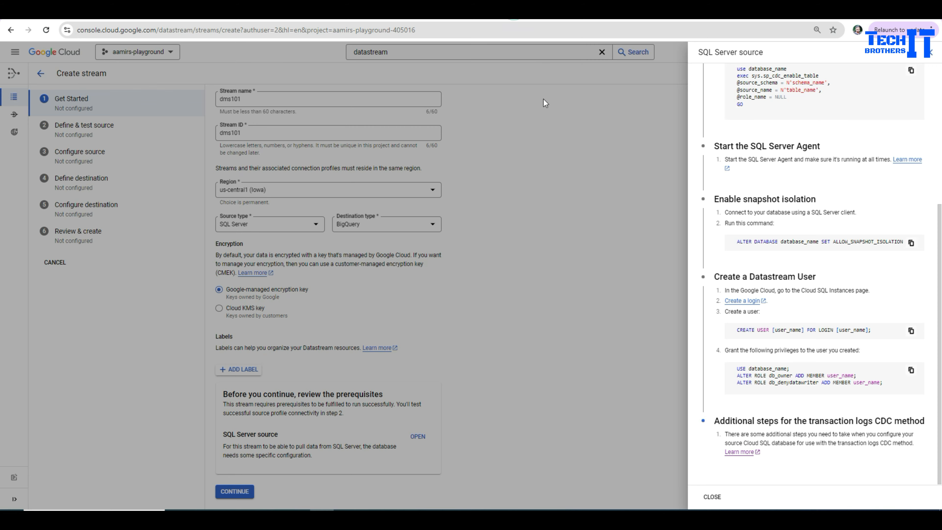
scroll(830, 219, up, 5)
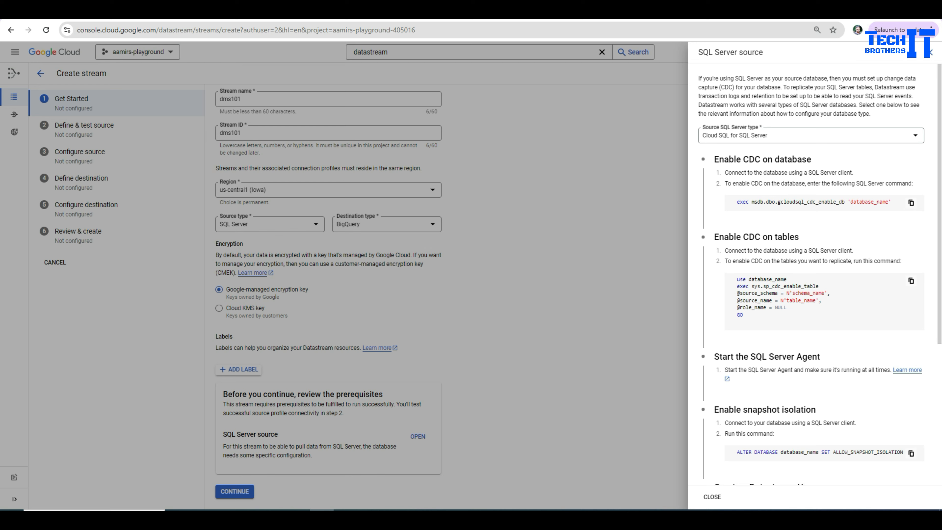
click(578, 11)
scroll(467, 364, down, 5)
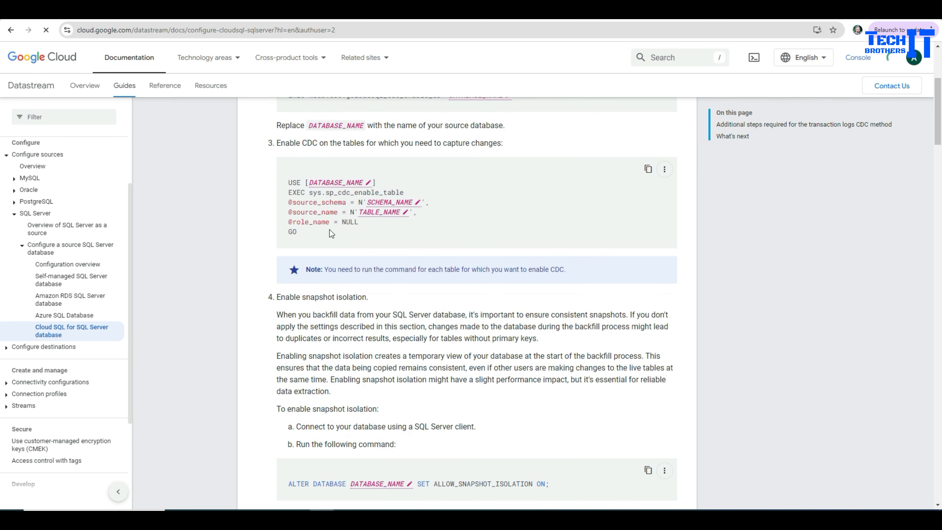
click(519, 11)
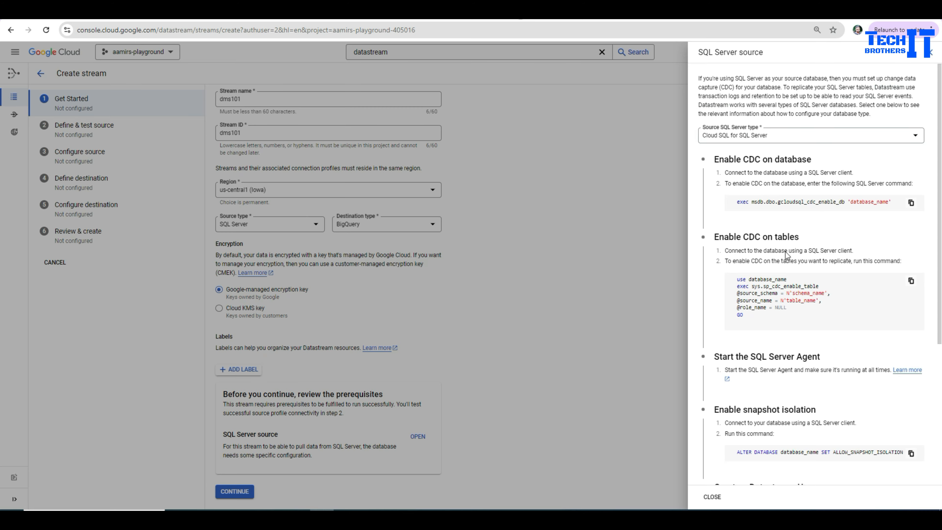
click(580, 11)
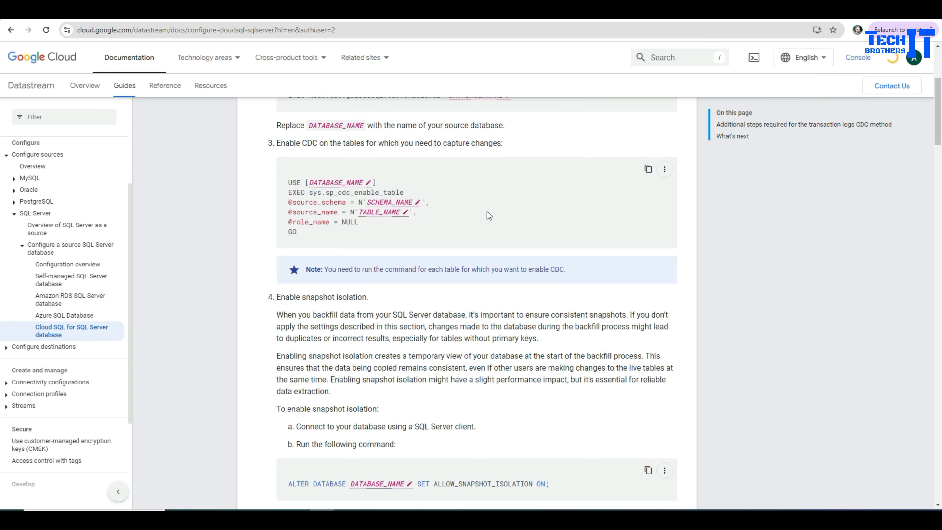
scroll(474, 309, down, 3)
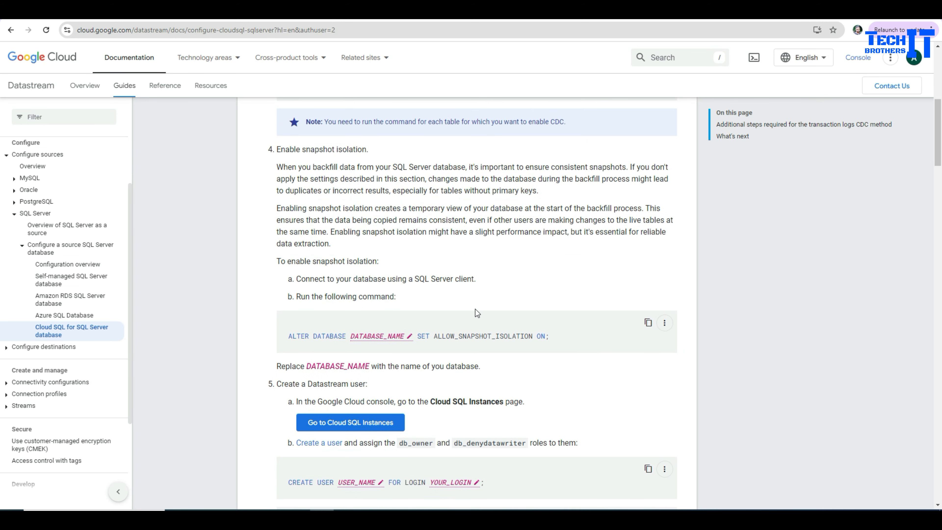
scroll(475, 309, down, 1)
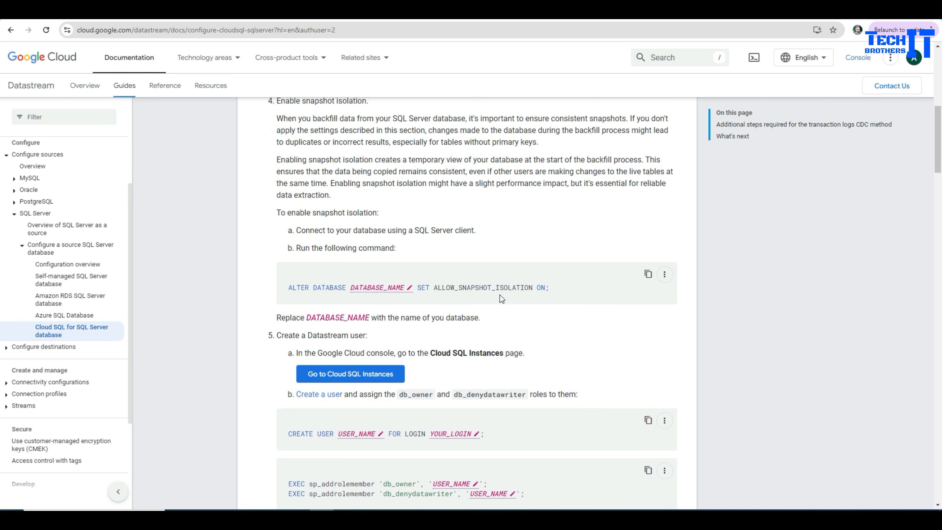
scroll(477, 311, down, 3)
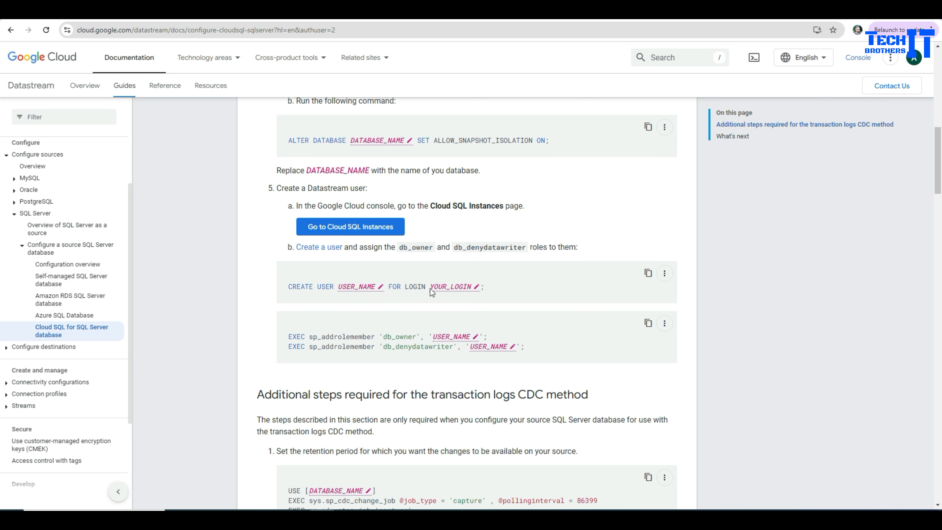
scroll(392, 338, down, 3)
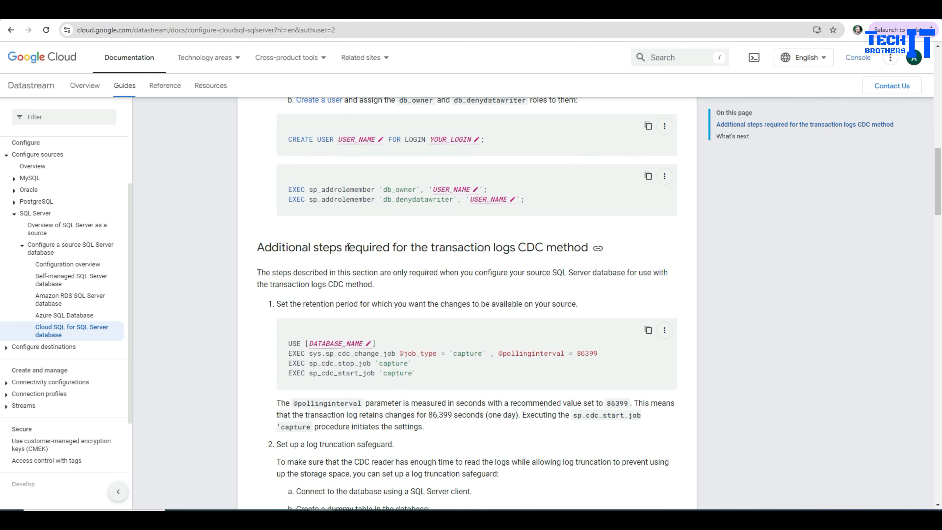
scroll(458, 254, down, 2)
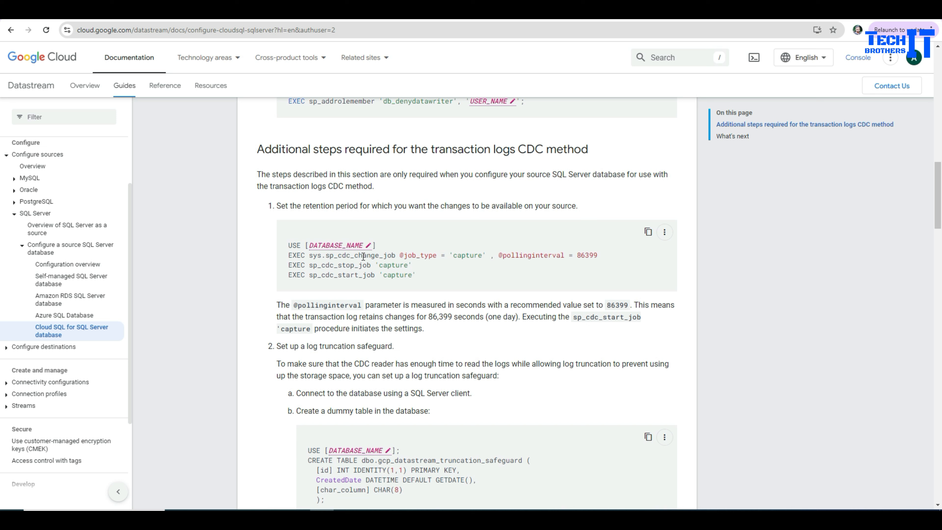
- Set the guide's DATABASE_NAME placeholder to testdb and copy the retention period commands
click(367, 248)
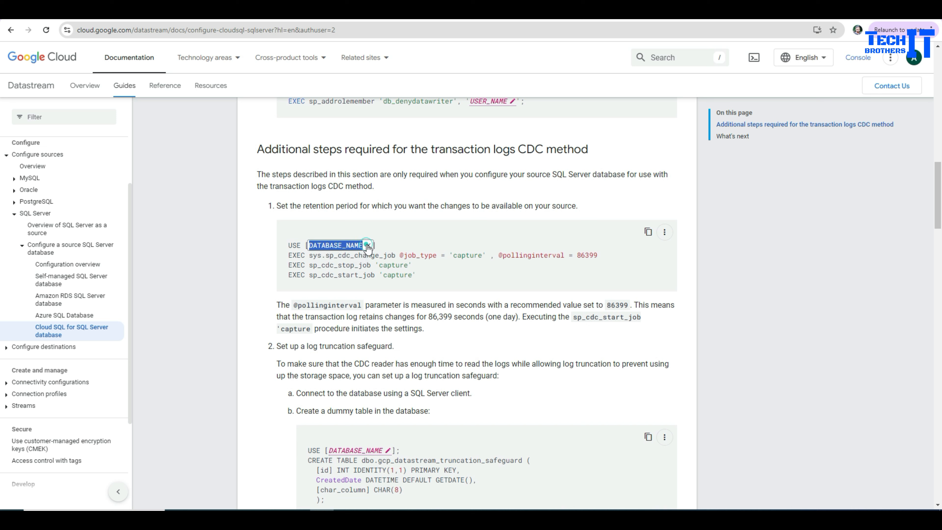
text(testdb)
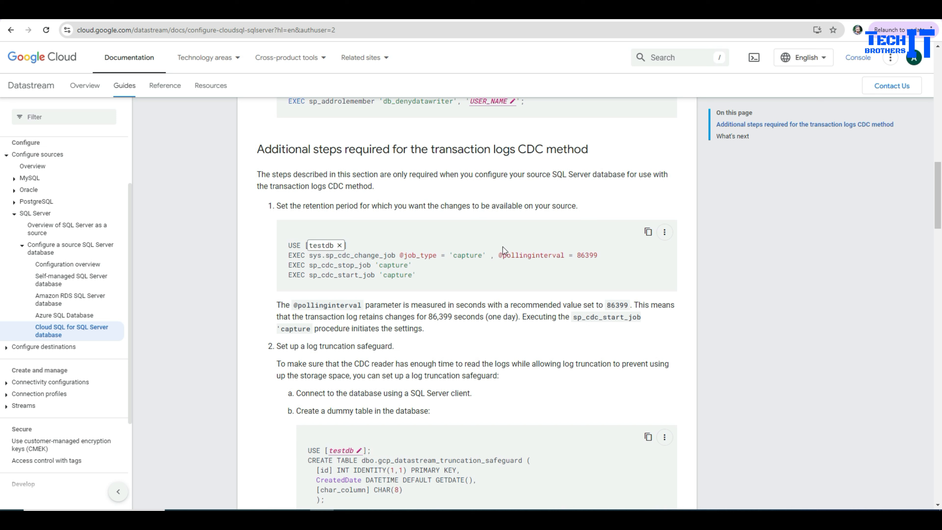
click(648, 231)
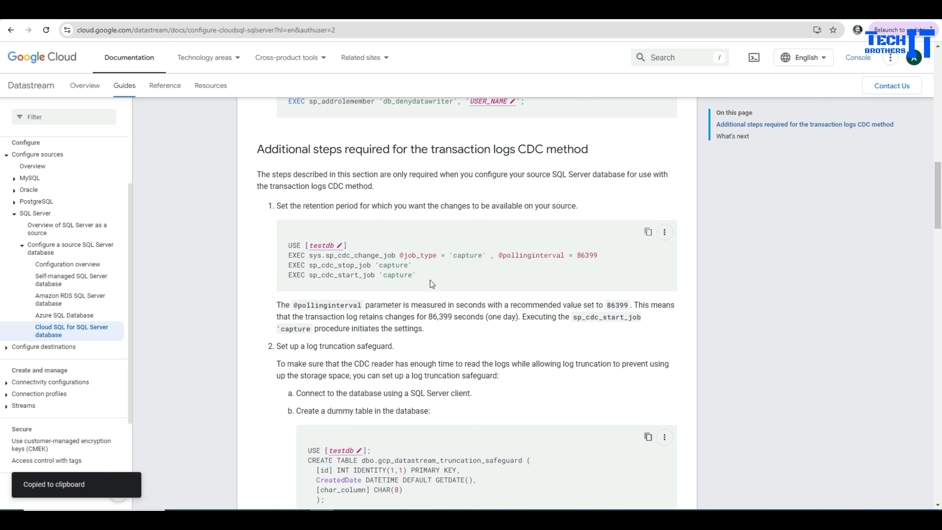
- Switch to SSMS and paste the CDC capture job retention commands a few lines below the ALTER ROLE statements
click(442, 516)
click(601, 130)
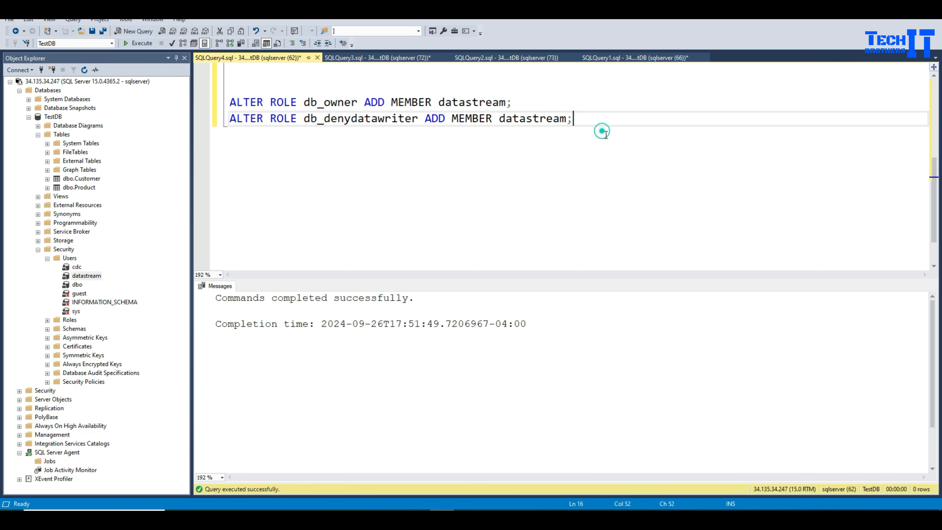
key(Return)
key(Return)
key(Return)
key(ctrl+v)
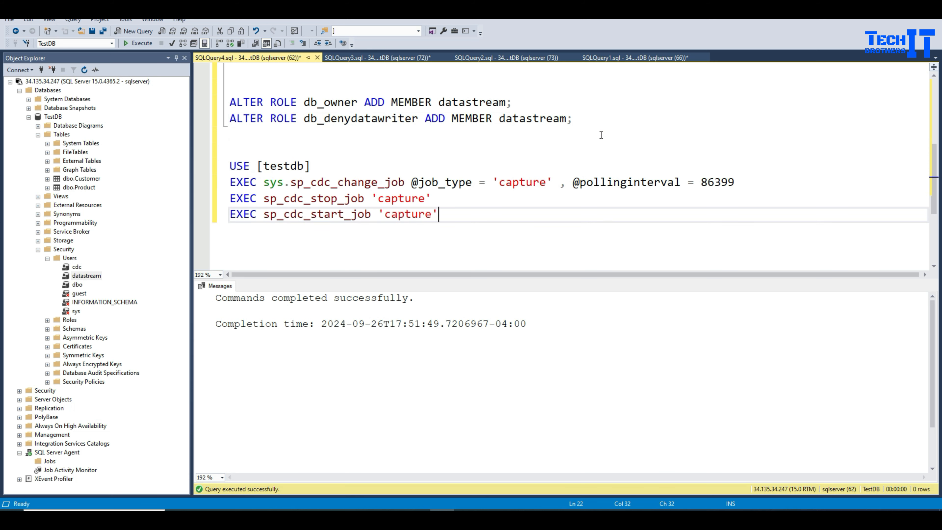
click(279, 165)
click(341, 180)
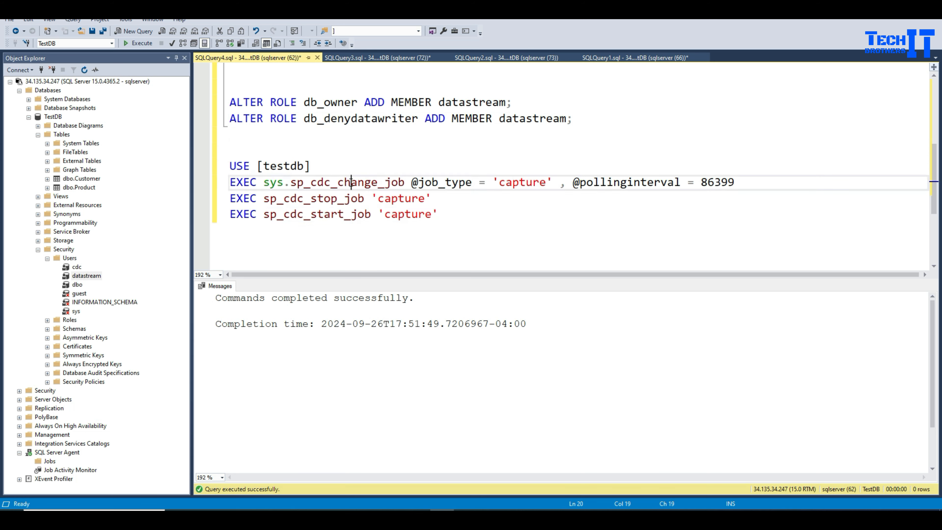
- Review the pasted testdb statements that change, stop and start the CDC capture job, including the polling interval
click(655, 182)
drag(744, 181, 226, 167)
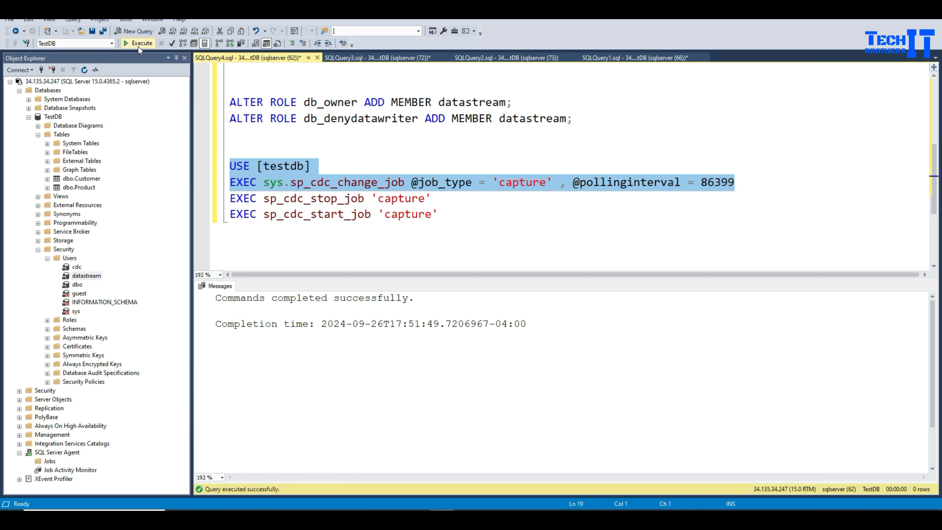
click(411, 193)
drag(458, 220, 228, 167)
click(346, 199)
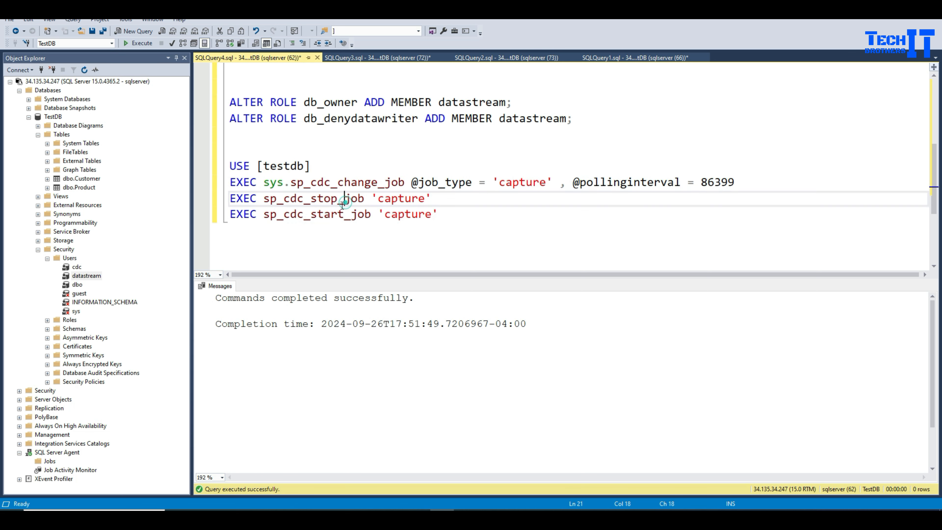
double_click(315, 201)
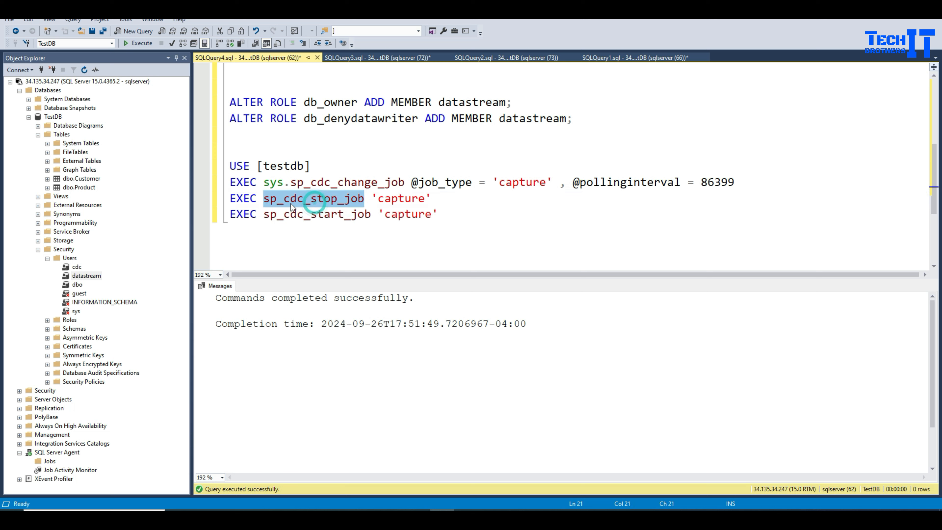
drag(229, 198, 438, 214)
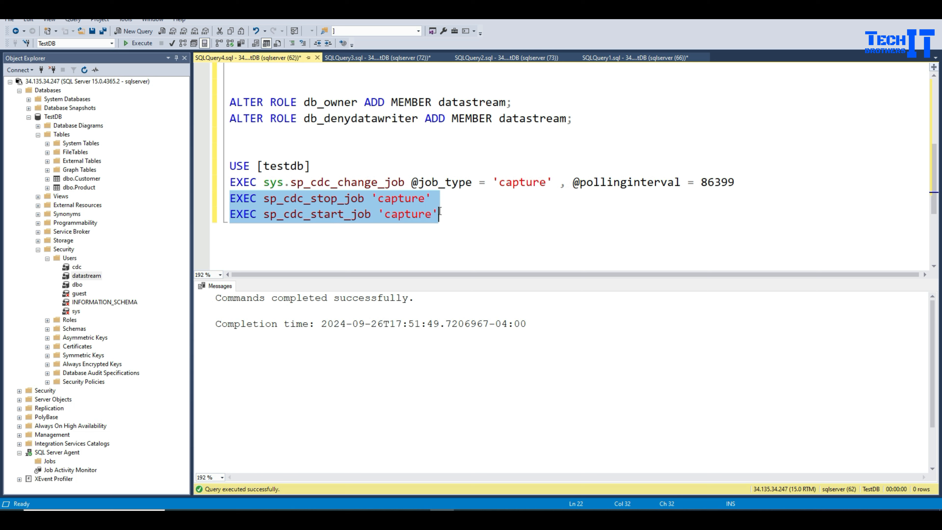
click(439, 182)
click(580, 182)
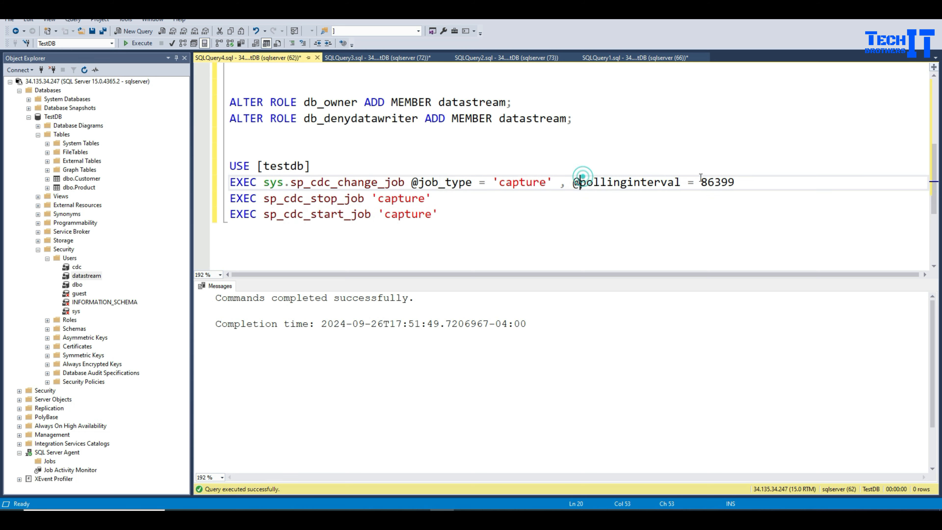
- Try to run the whole testdb capture job block in one batch and read the full output message
drag(745, 178, 229, 161)
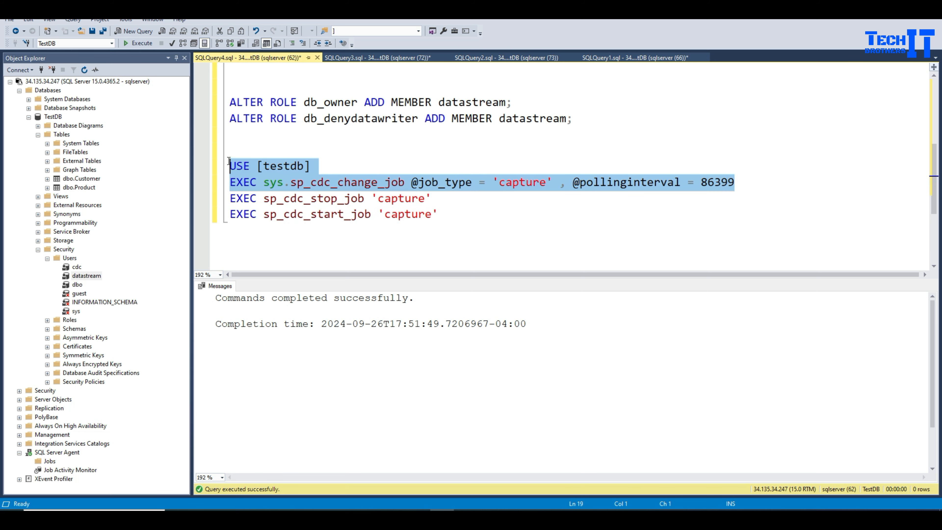
drag(448, 216, 229, 163)
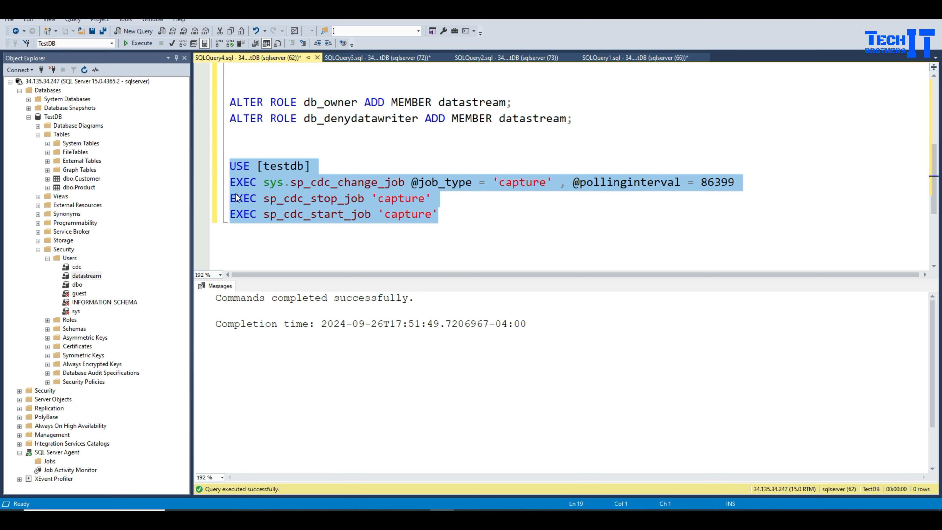
click(147, 45)
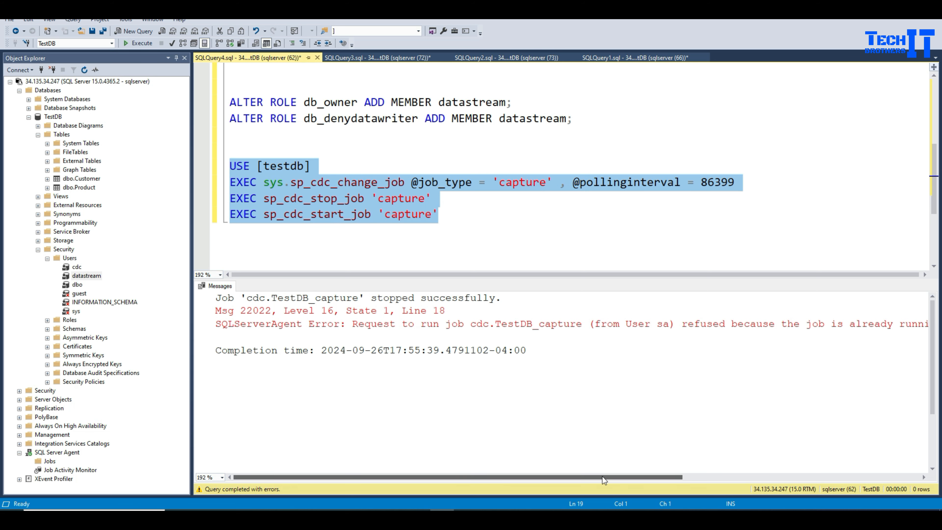
drag(601, 479, 760, 473)
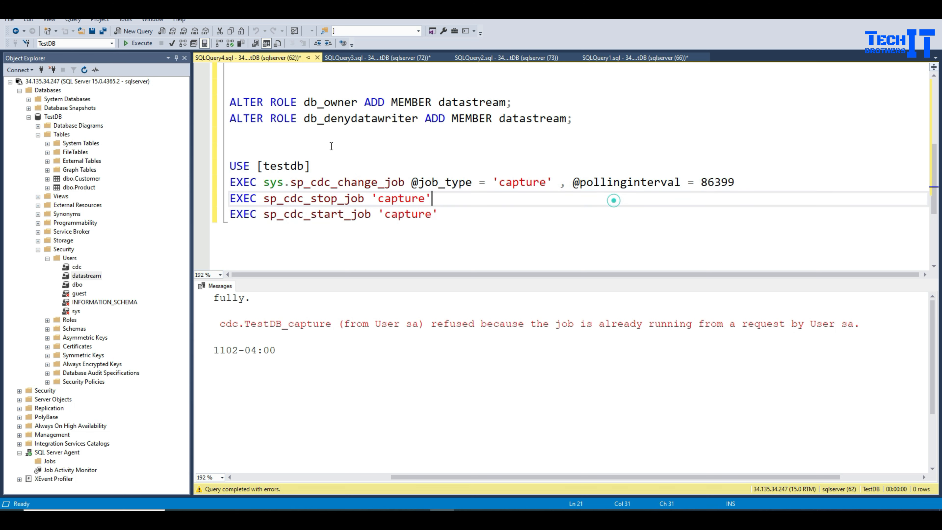
- Run only the USE [testdb] and sp_cdc_change_job statements to set the capture job's polling interval to 86399
click(544, 166)
drag(734, 182, 211, 167)
click(139, 43)
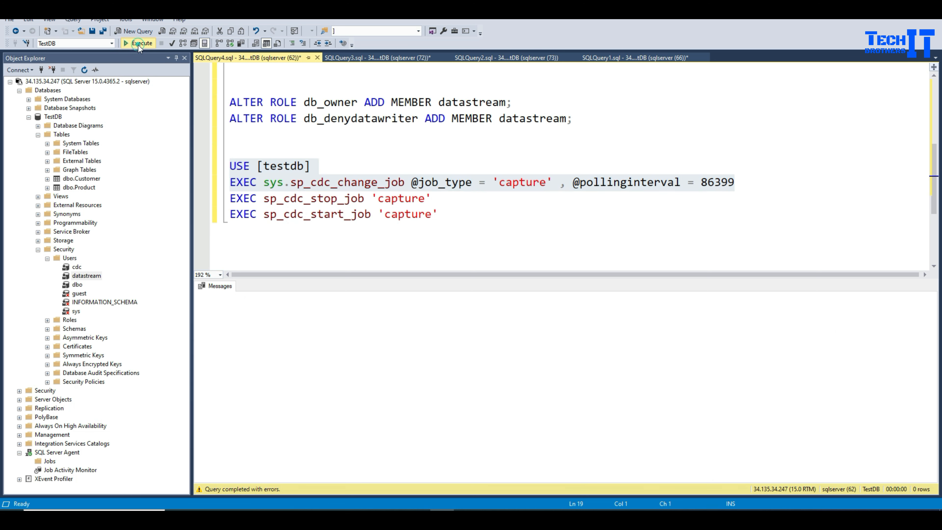
- Run the sp_cdc_start_job 'capture' statement on its own
click(338, 198)
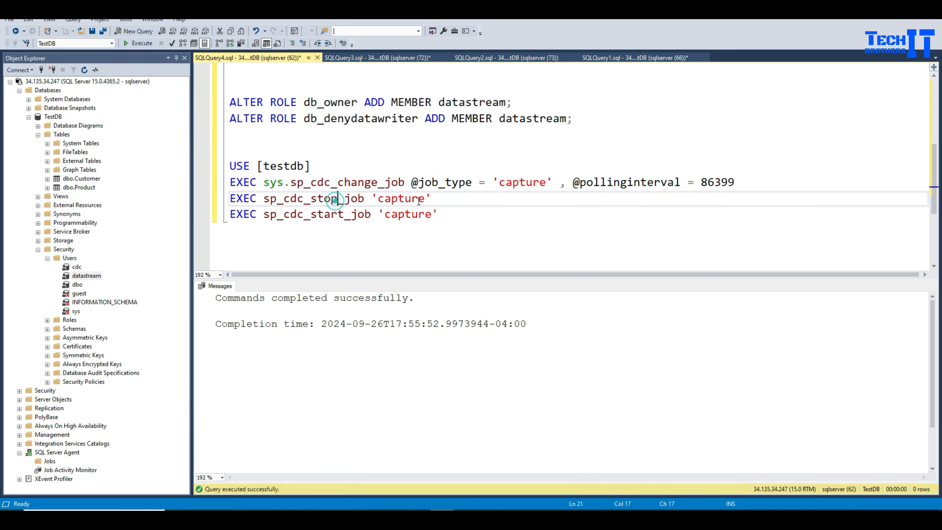
drag(441, 214, 227, 214)
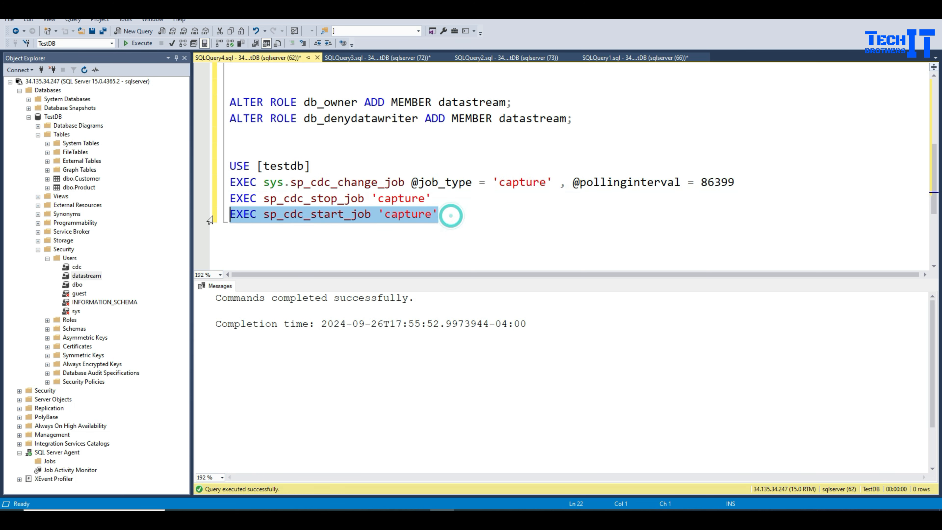
click(146, 45)
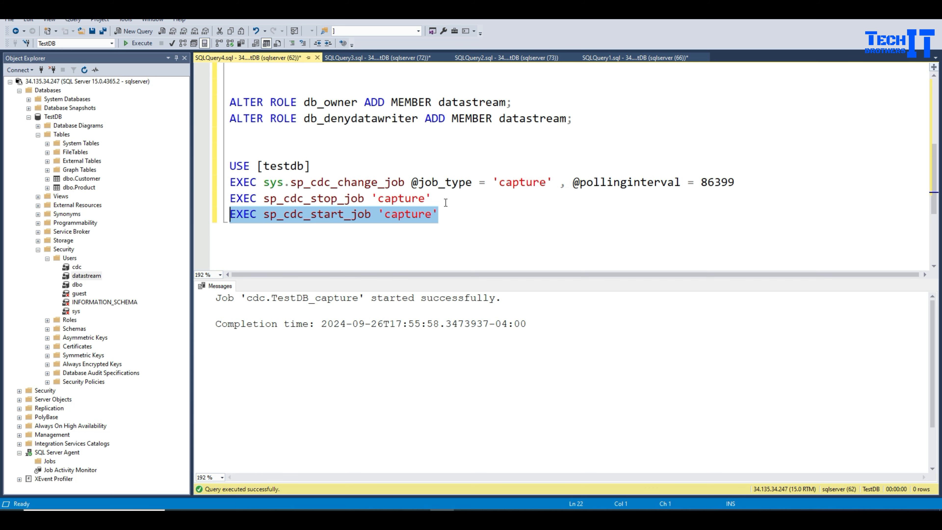
- Restart the CDC capture job by running sp_cdc_stop_job 'capture' and sp_cdc_start_job 'capture' separately, in that order
drag(442, 200, 213, 205)
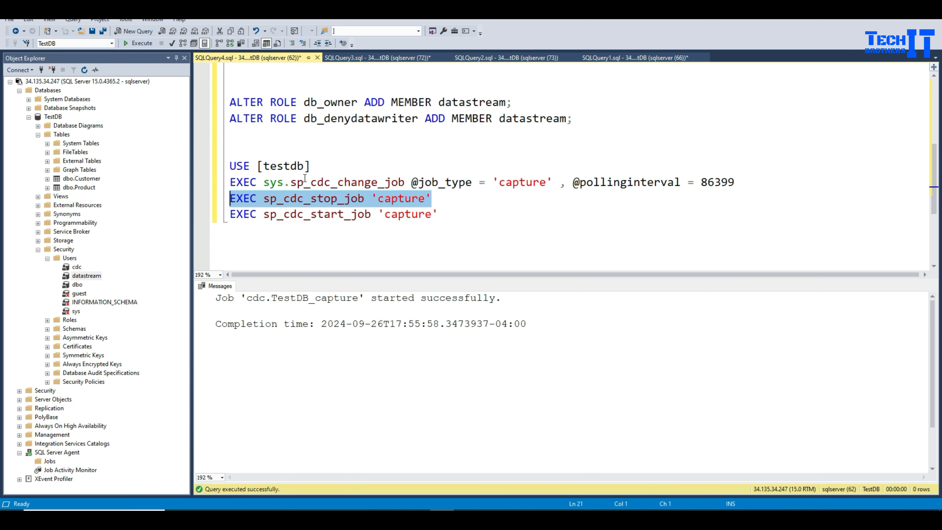
click(142, 44)
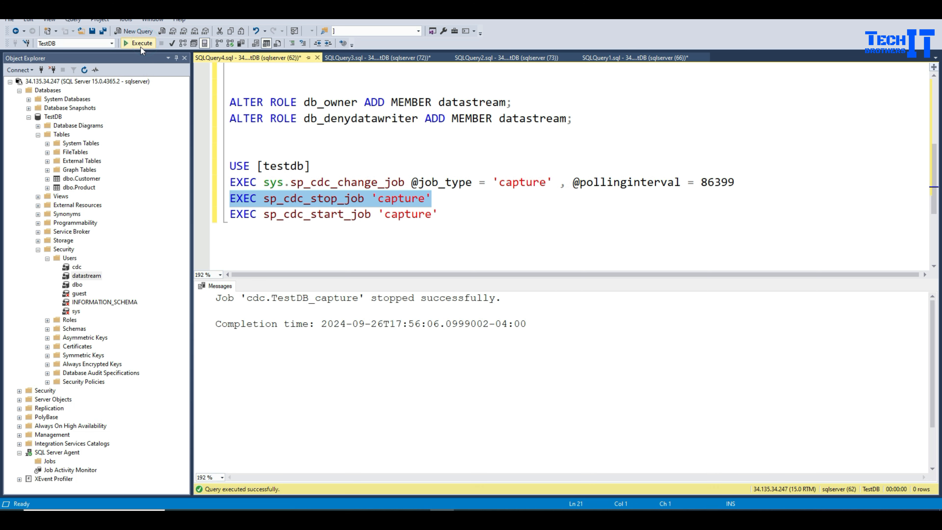
drag(439, 215, 224, 222)
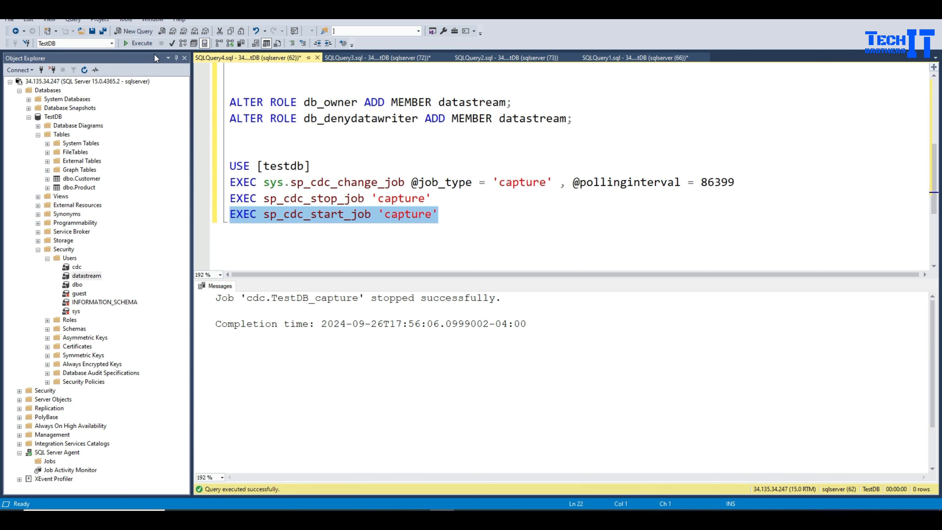
click(149, 44)
drag(737, 182, 231, 147)
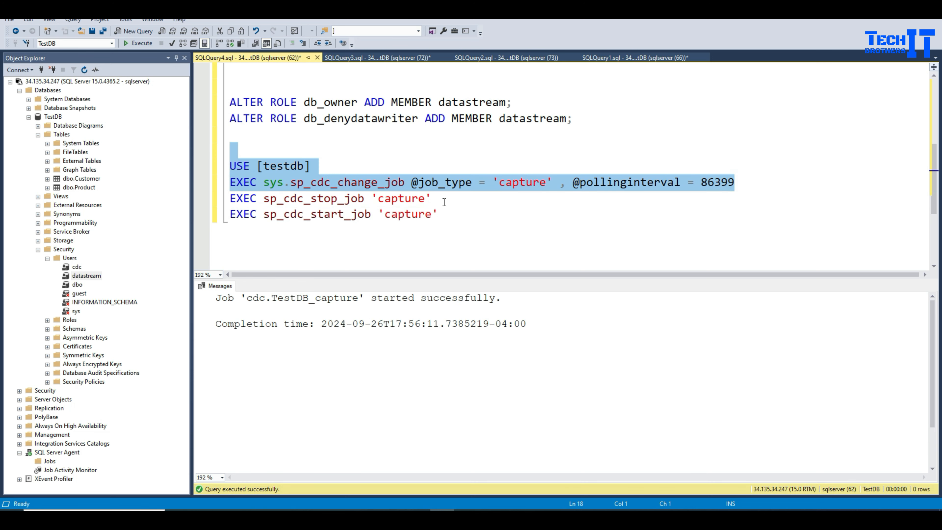
drag(443, 200, 192, 211)
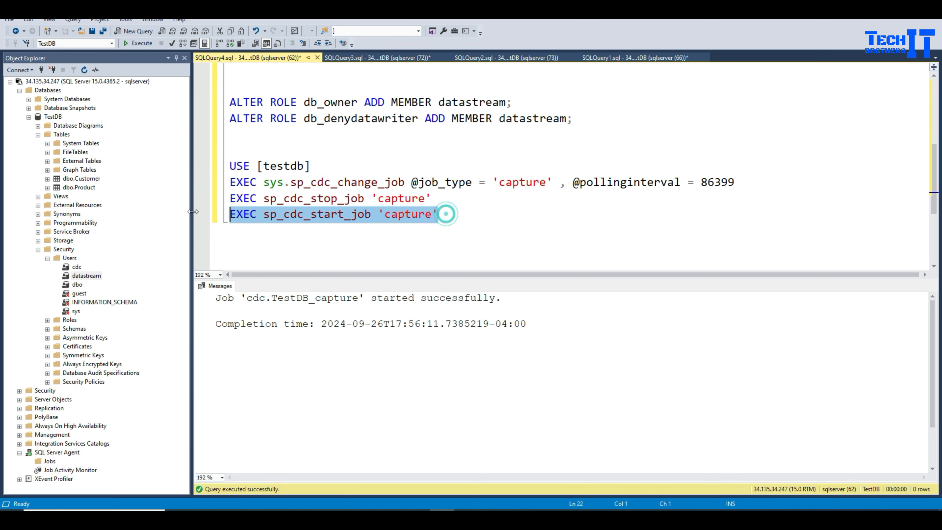
- Copy the dummy table code from the browser guide's log truncation safeguard section and paste it below the capture job commands in SSMS
click(337, 504)
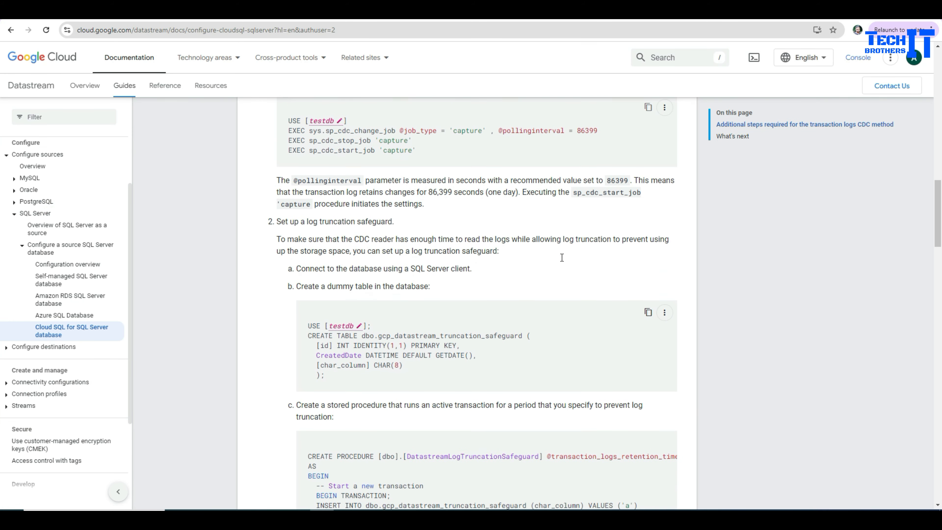
scroll(562, 258, down, 1)
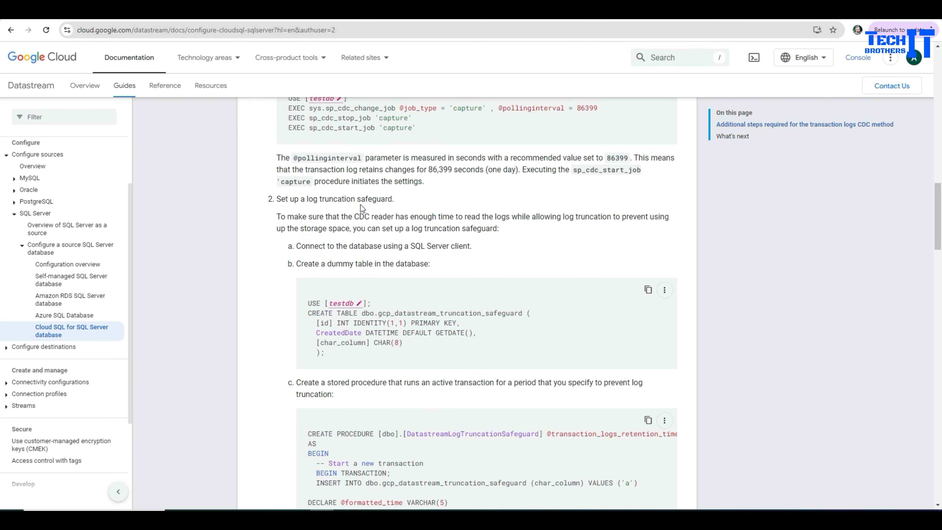
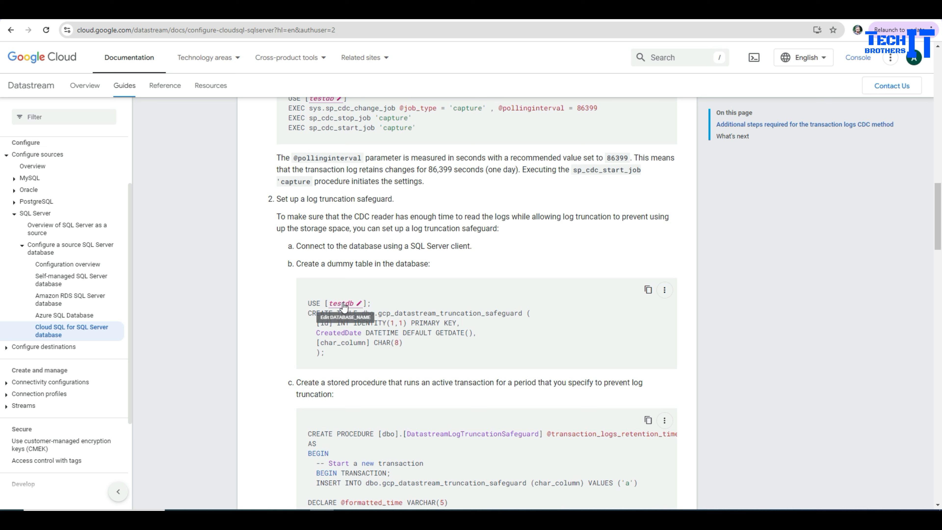
click(647, 290)
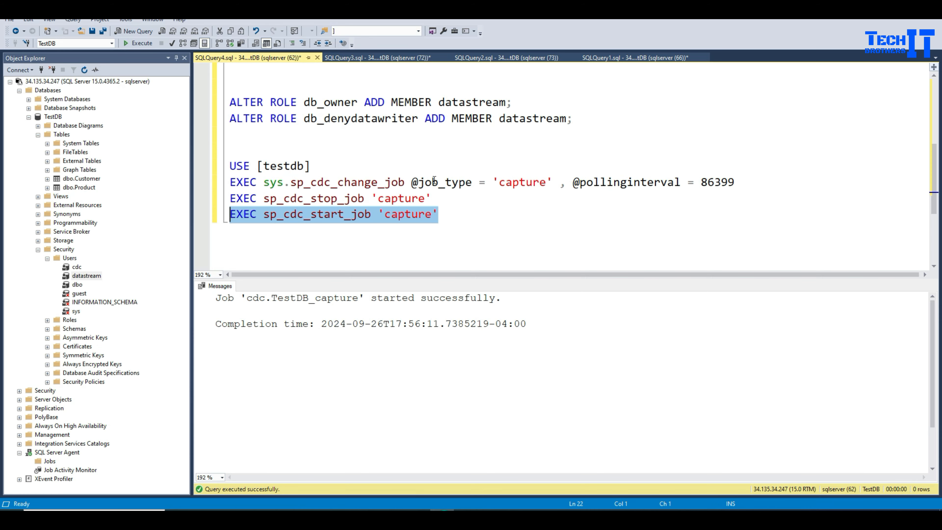
click(471, 219)
scroll(472, 221, down, 2)
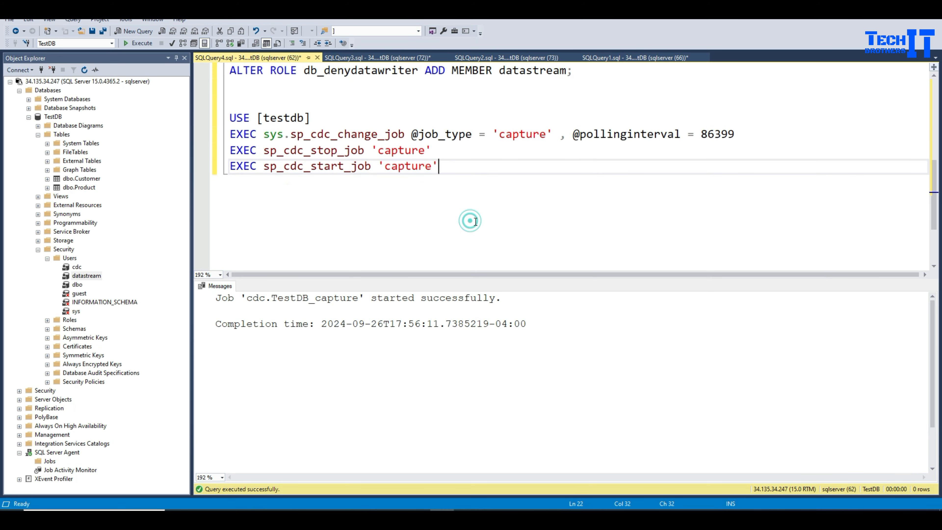
key(Return)
key(Return)
key(ctrl+v)
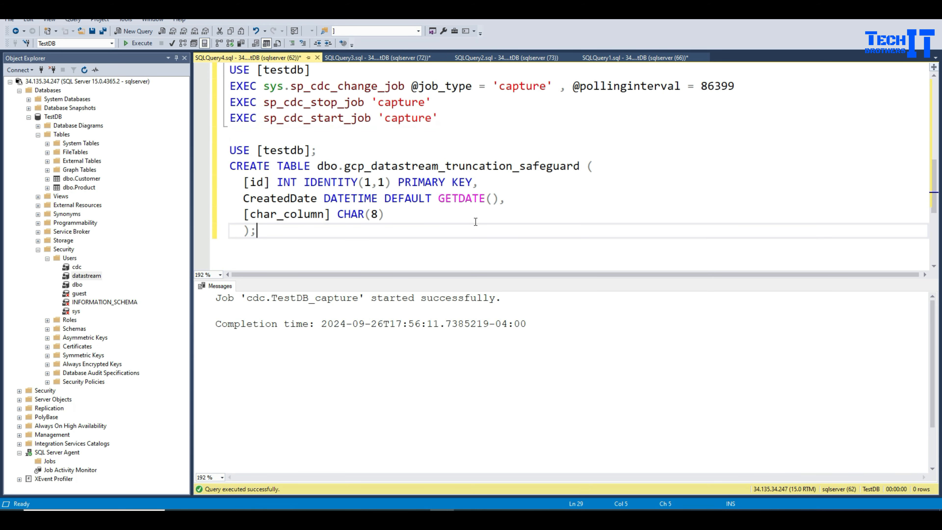
- Run only the pasted testdb statements to create the dbo.gcp_datastream_truncation_safeguard table
key(shift+Up)
key(shift+Up)
key(shift+Up)
key(shift+Up)
key(shift+Up)
key(shift+Left)
key(shift+Left)
key(shift+Left)
key(shift+Left)
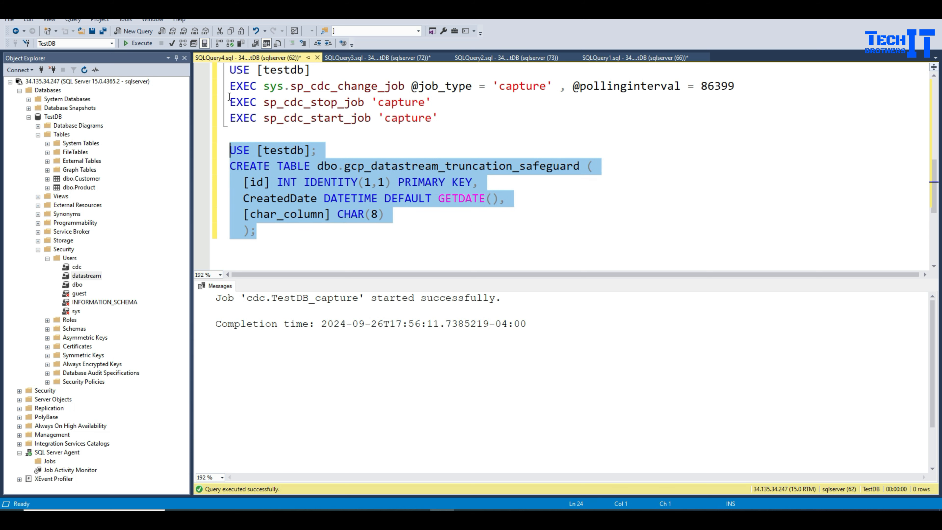
click(141, 45)
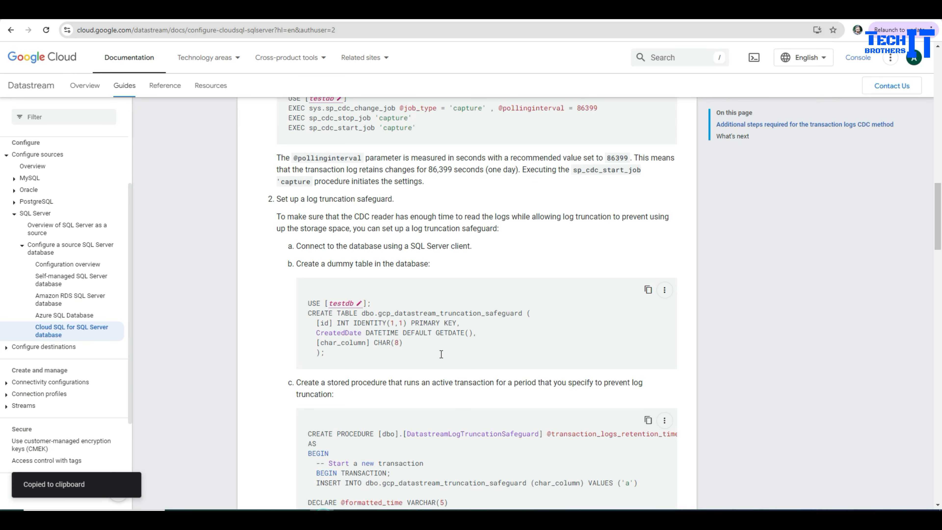
- Return to the browser guide and copy the code for the DatastreamLogTruncationSafeguard stored procedure
scroll(441, 354, down, 5)
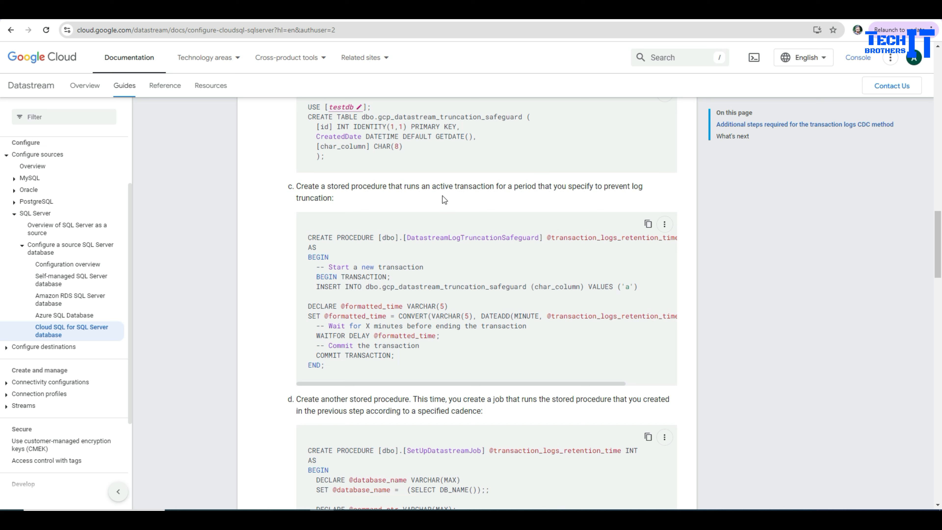
triple_click(348, 198)
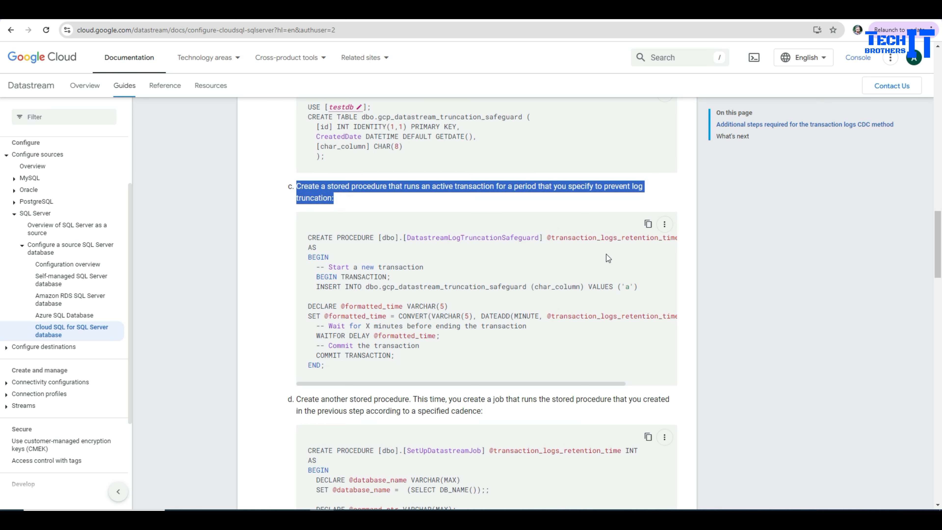
click(647, 223)
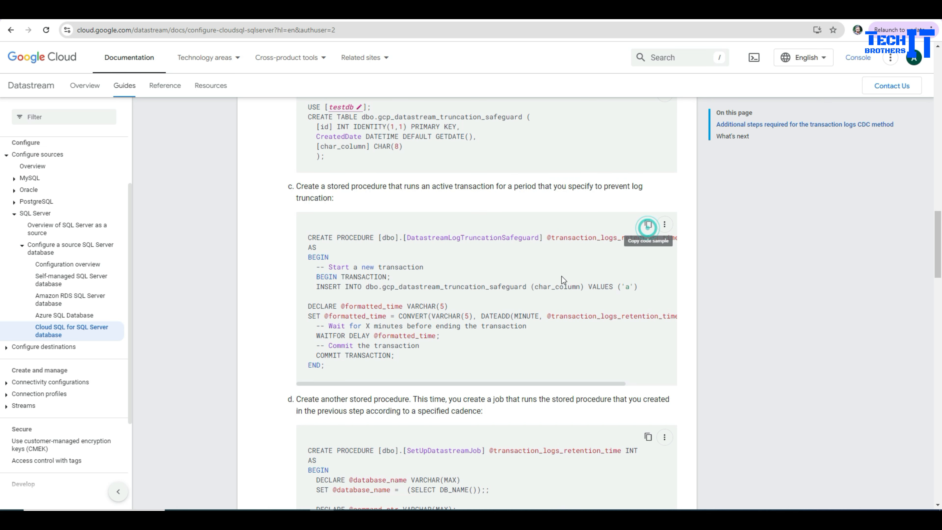
- Switch to SQL Server Management Studio, paste the copied DatastreamLogTruncationSafeguard procedure below the CREATE TABLE script, and execute only that procedure code
key(alt+Tab)
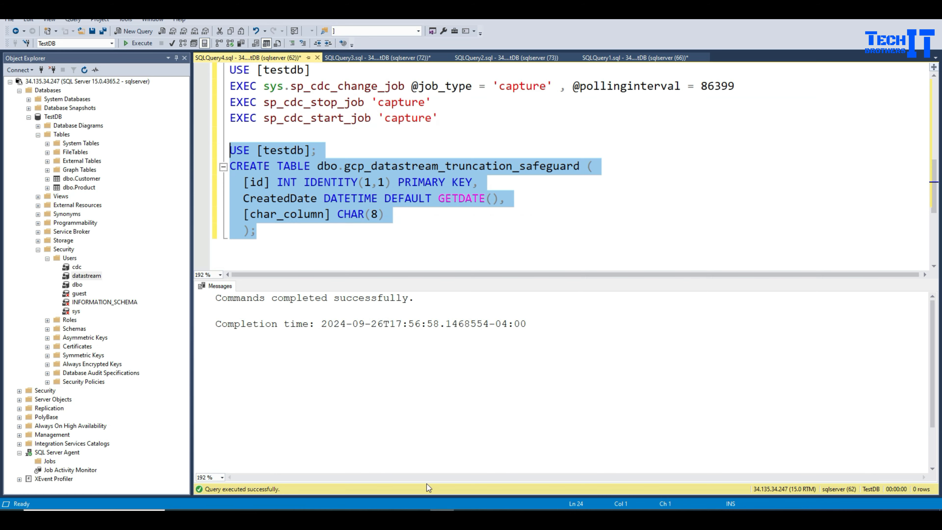
click(344, 252)
key(ctrl+v)
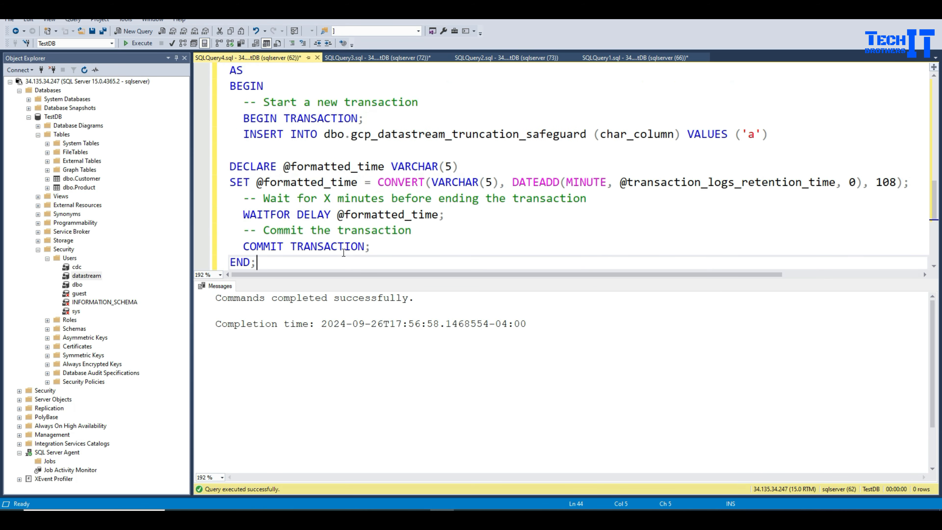
scroll(387, 217, up, 2)
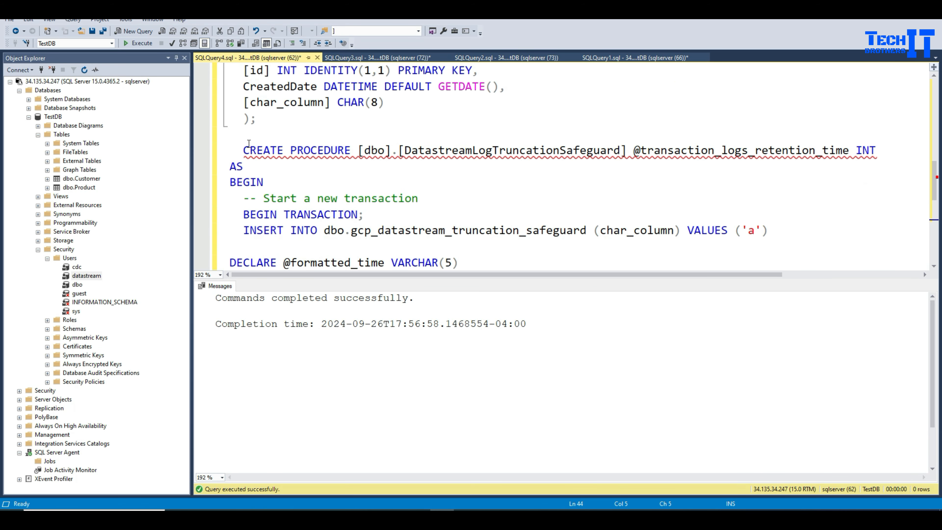
drag(241, 142, 348, 266)
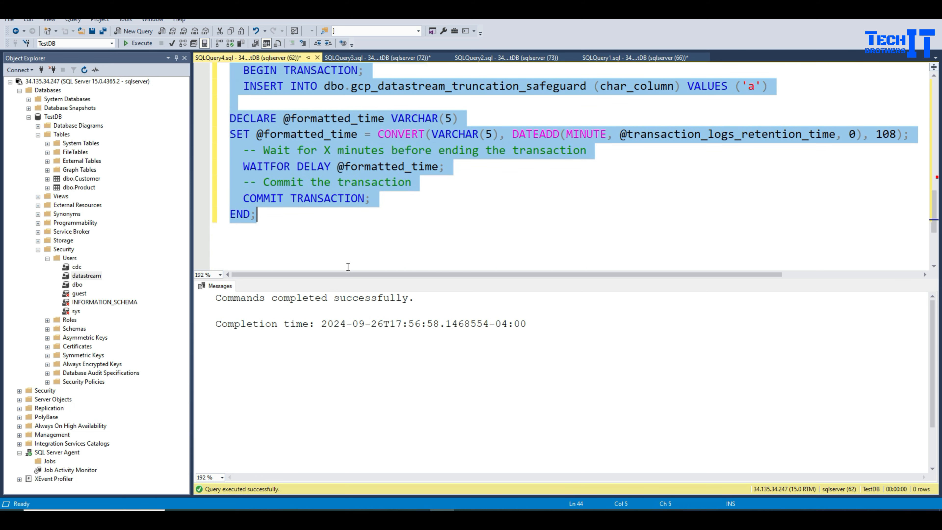
click(141, 44)
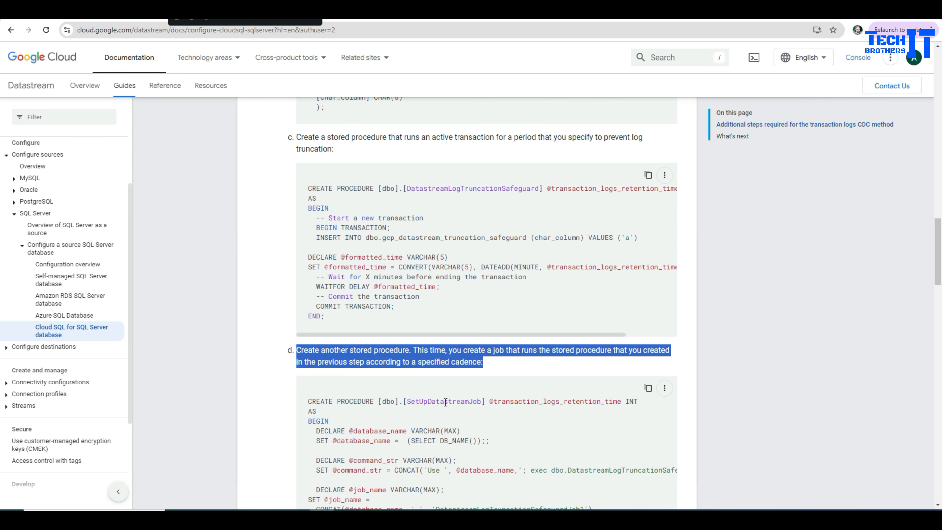
- Copy the SetUpDatastreamJob procedure code from the Datastream documentation and execute it in a new query on TestDB
scroll(423, 416, down, 2)
click(648, 290)
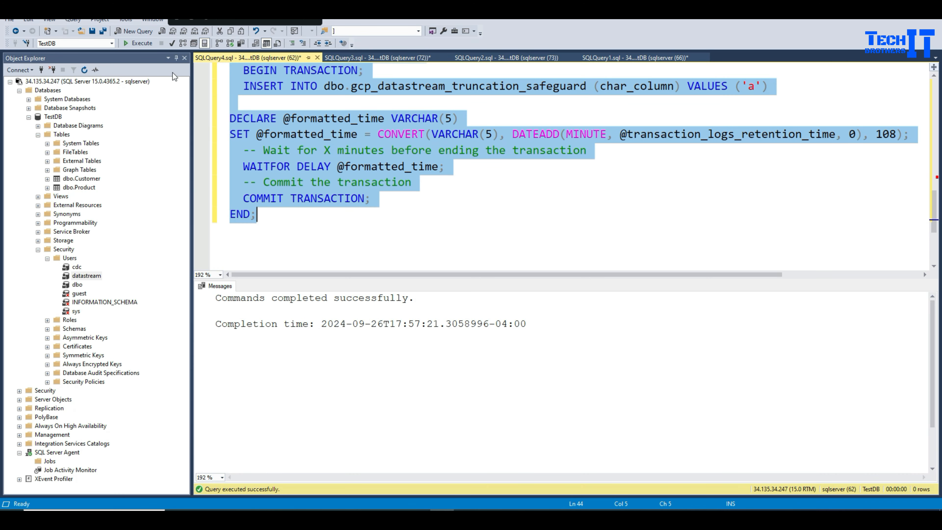
click(141, 33)
key(ctrl+v)
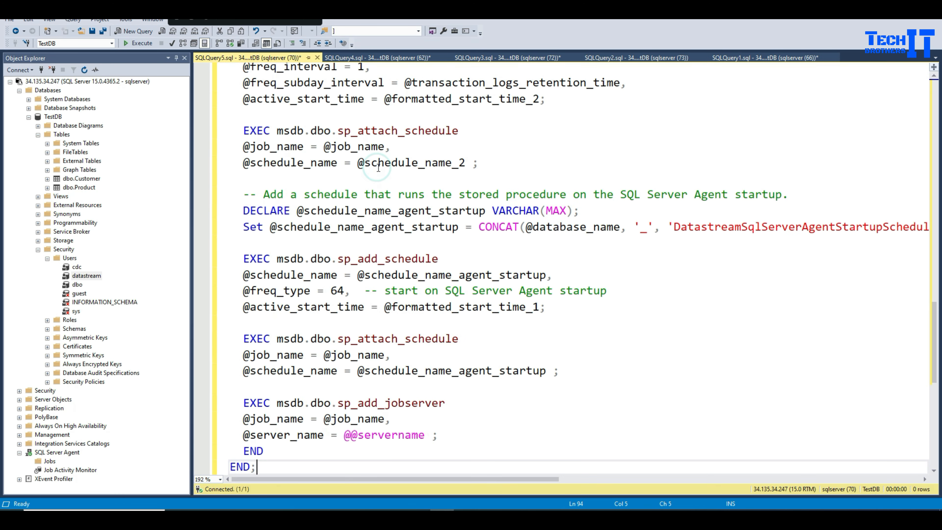
click(146, 45)
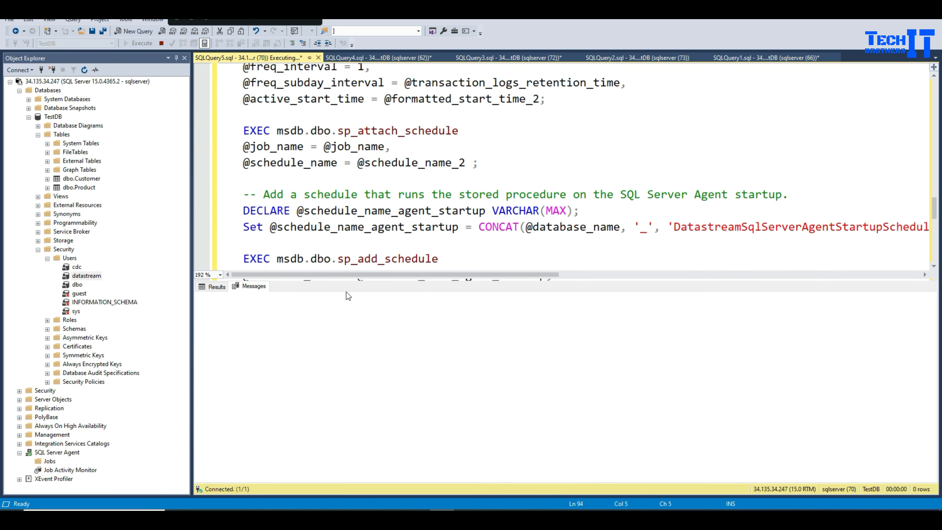
- Collapse the TestDB tree and refresh the SQL Server Agent Jobs folder to check for jobs
click(38, 134)
click(28, 117)
click(47, 196)
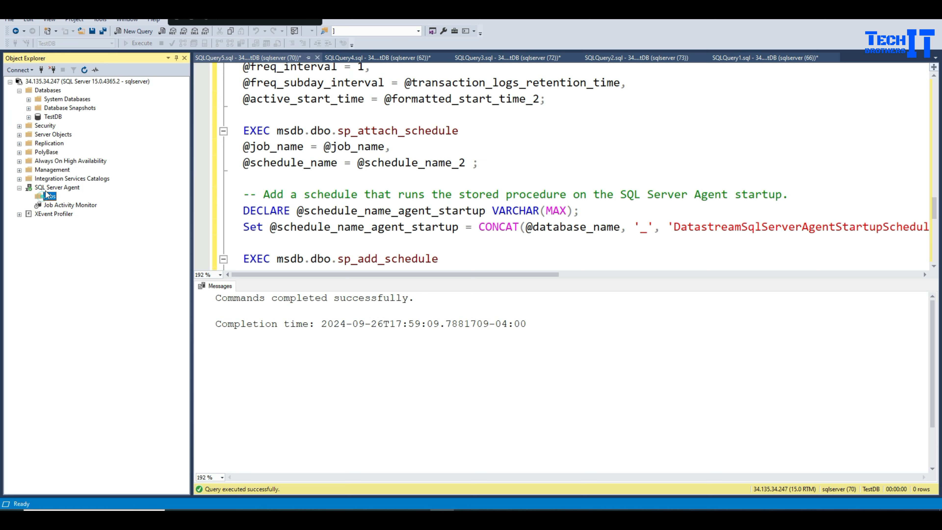
click(84, 69)
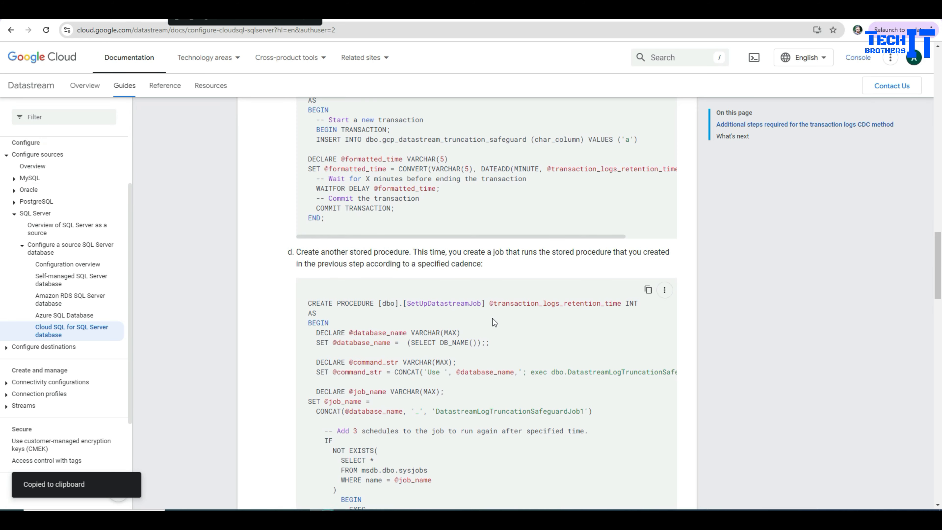
- Read the documentation step on executing the procedure that creates the Datastream job, including the example log retention values
scroll(499, 313, down, 2)
scroll(500, 312, down, 15)
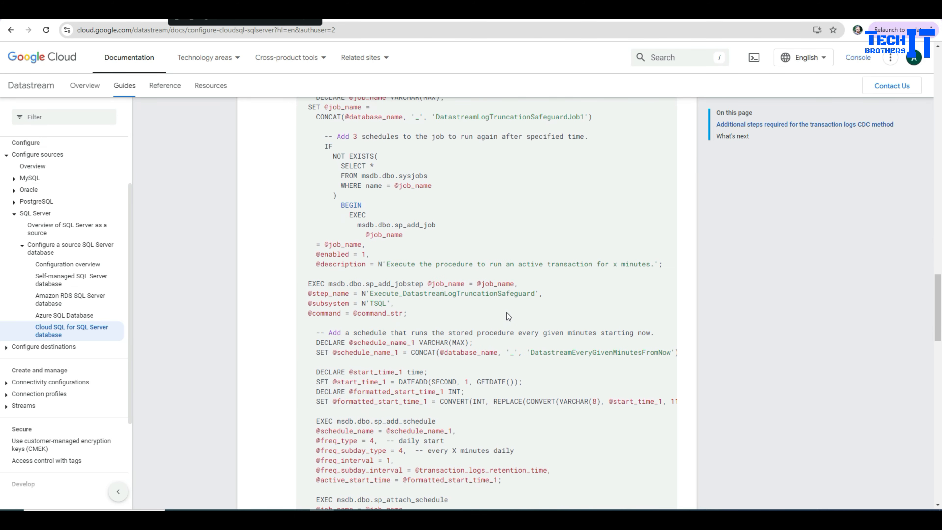
scroll(513, 314, down, 12)
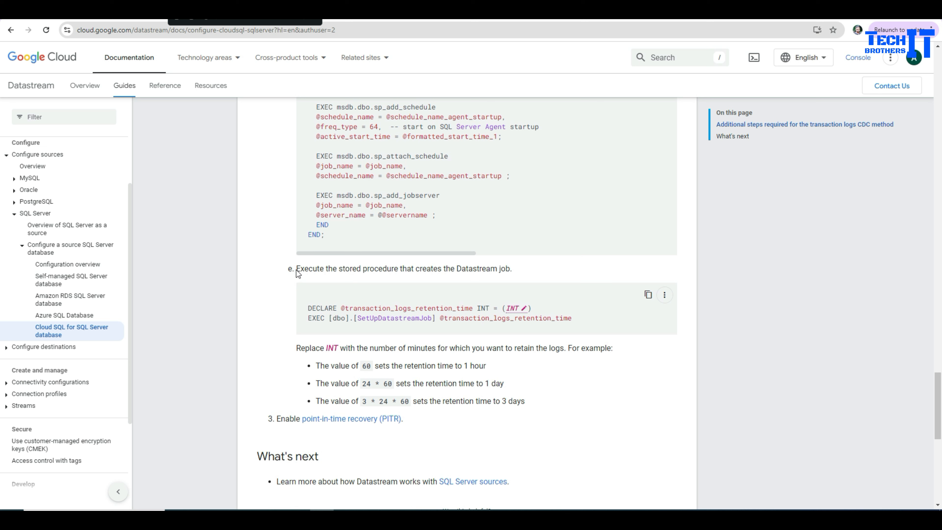
drag(297, 272, 517, 272)
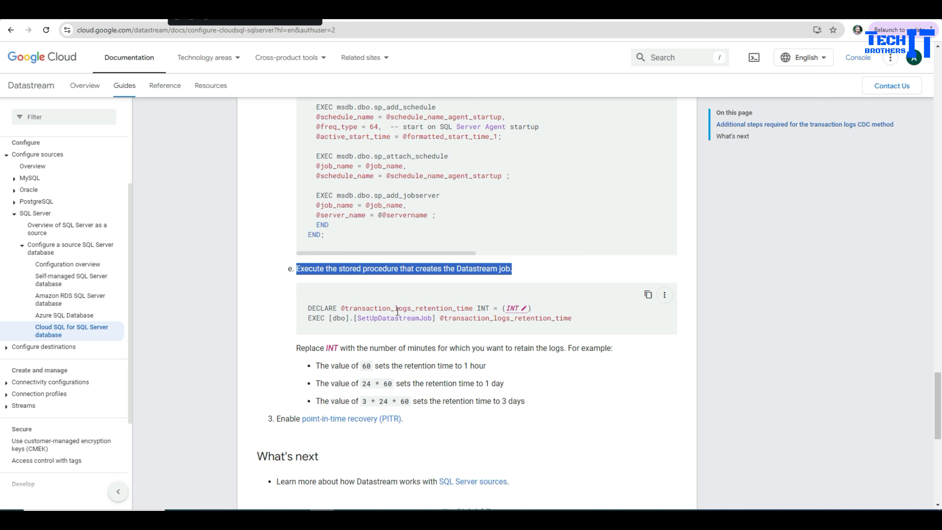
drag(346, 309, 465, 308)
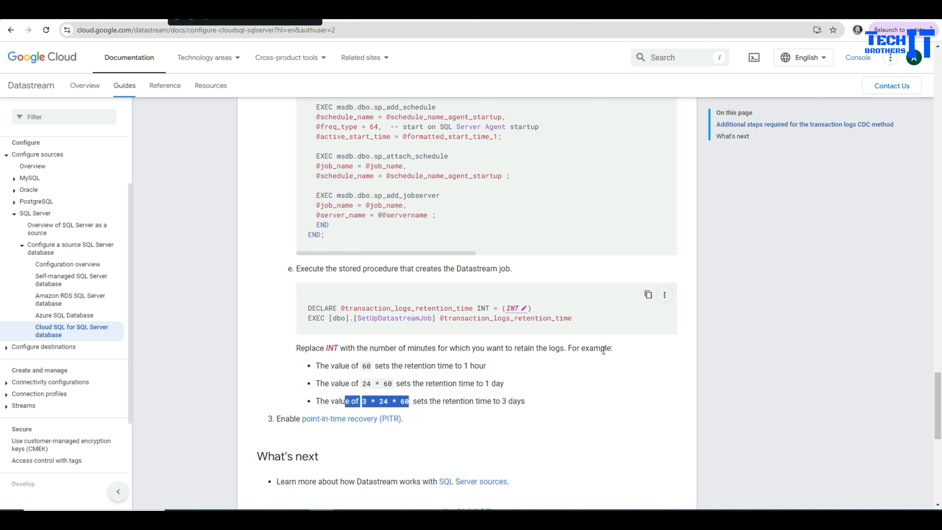
click(372, 361)
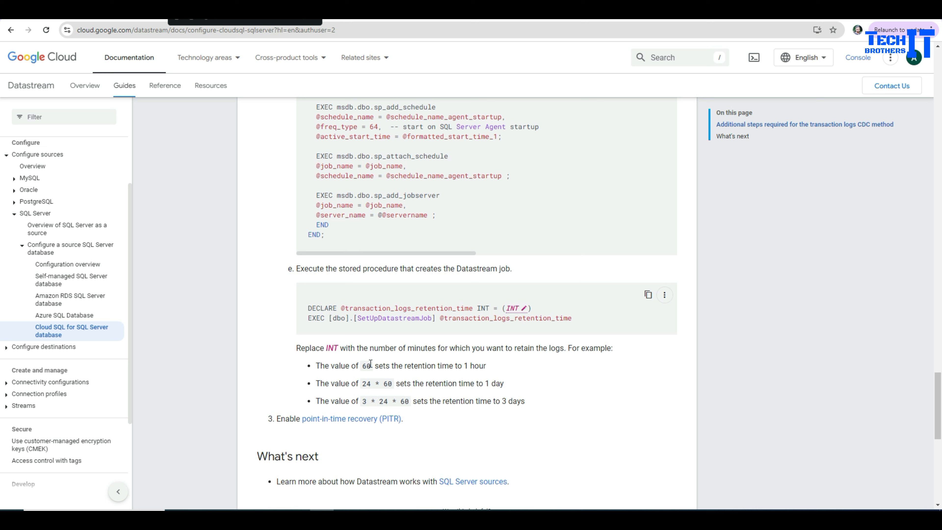
click(368, 379)
drag(363, 384, 377, 401)
click(369, 399)
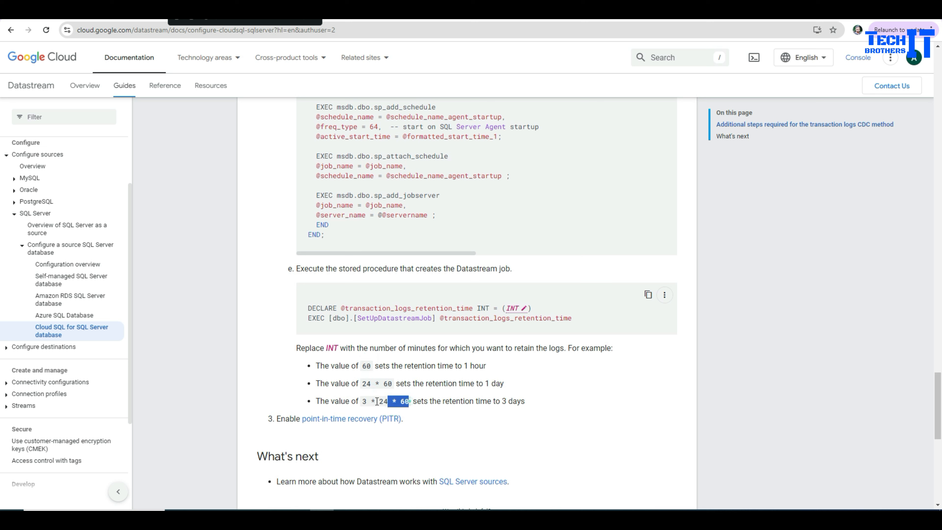
- Set the INT retention placeholder to 60 in the documentation's job execution sample and copy the code
click(526, 308)
text(60)
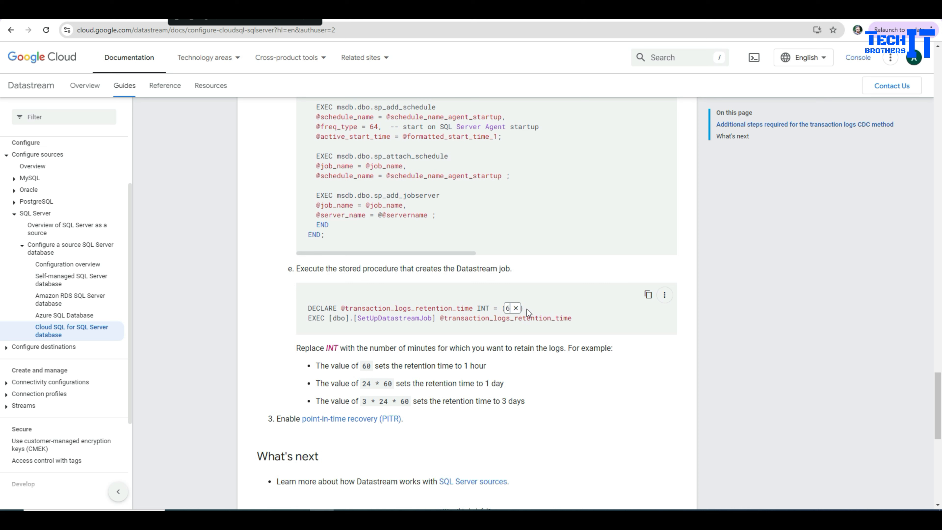
click(586, 317)
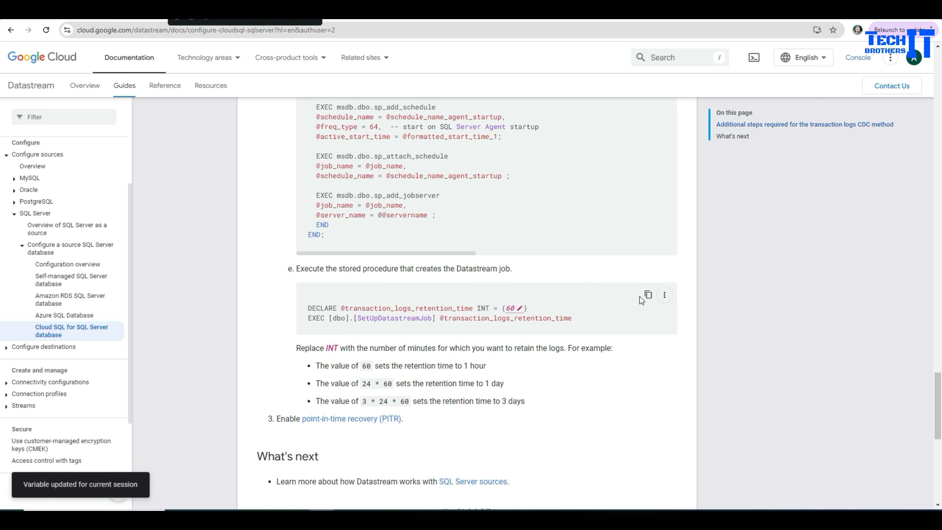
click(648, 295)
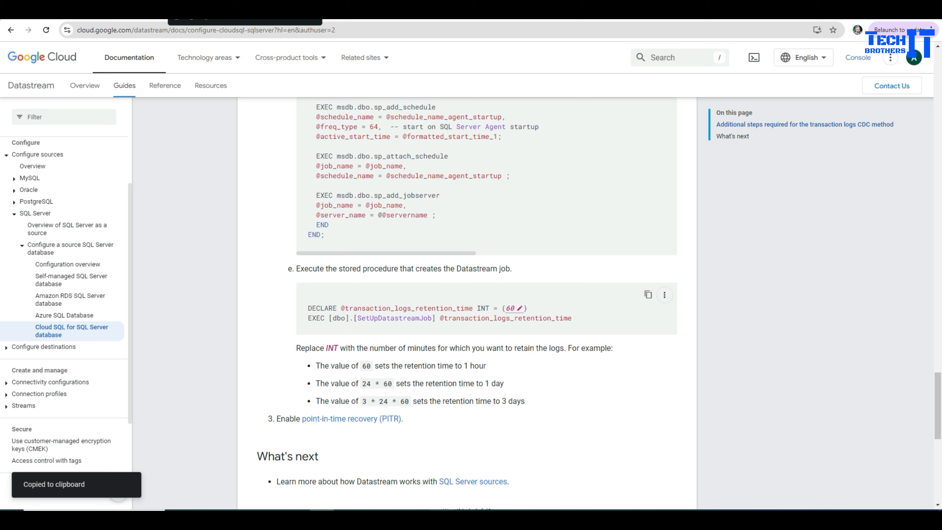
- Paste the SetUpDatastreamJob execution statements a few lines below the procedure code in the Management Studio query
key(alt+Tab)
scroll(418, 219, down, 6)
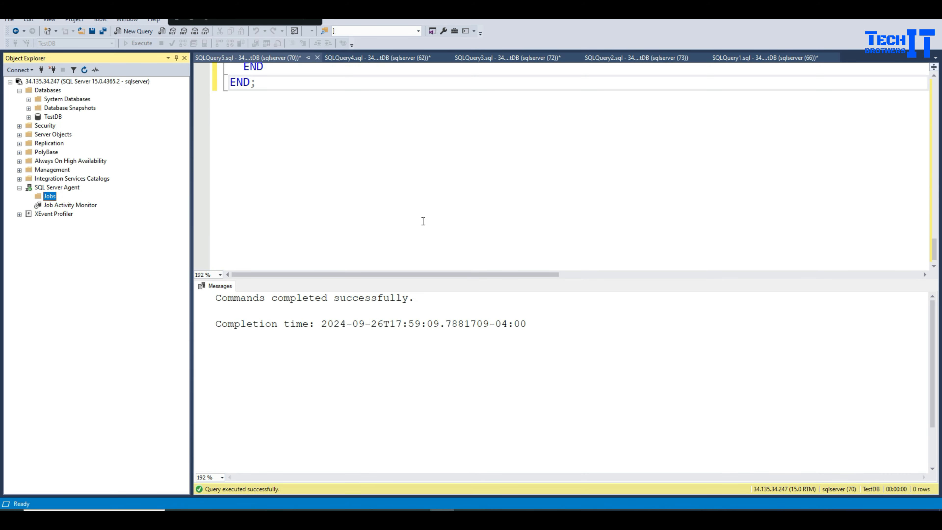
click(443, 204)
key(Return)
key(Return)
key(Return)
key(ctrl+v)
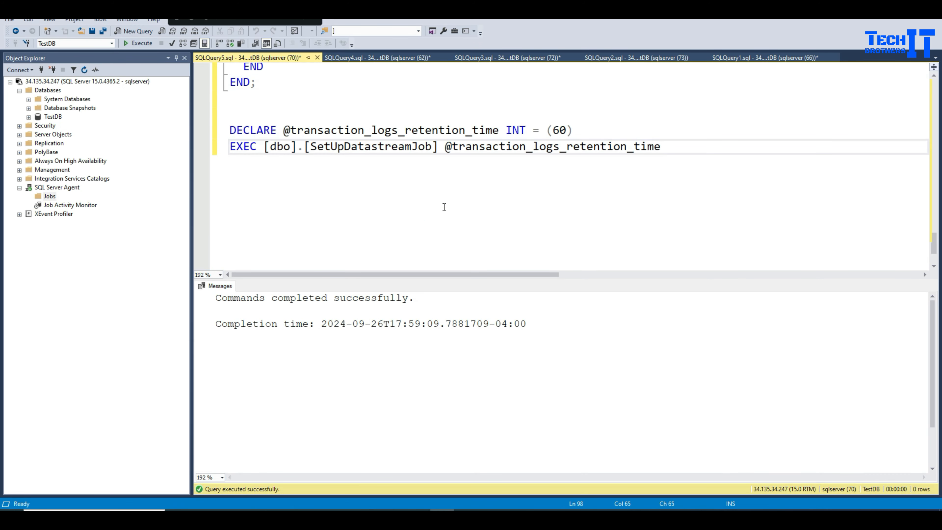
- Execute only the pasted statements that run SetUpDatastreamJob with a retention time of 60
key(shift+Up)
key(shift+Up)
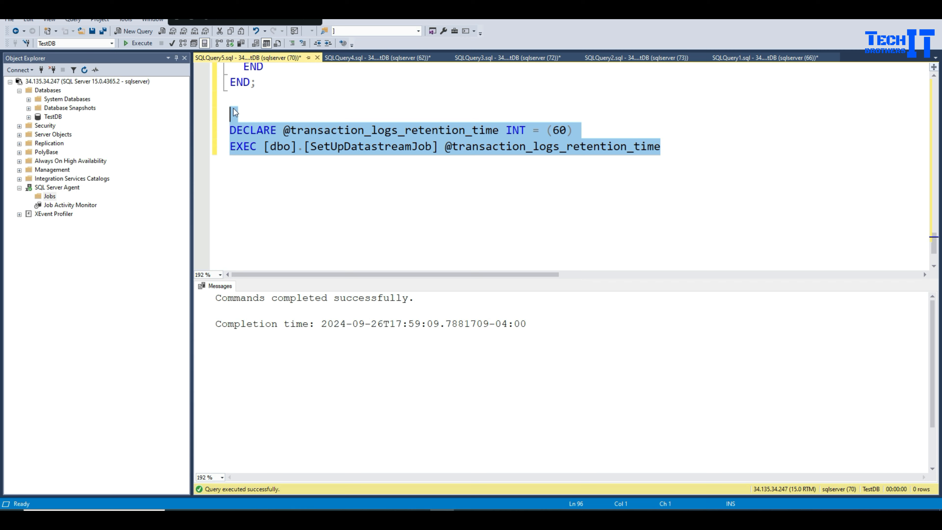
click(152, 46)
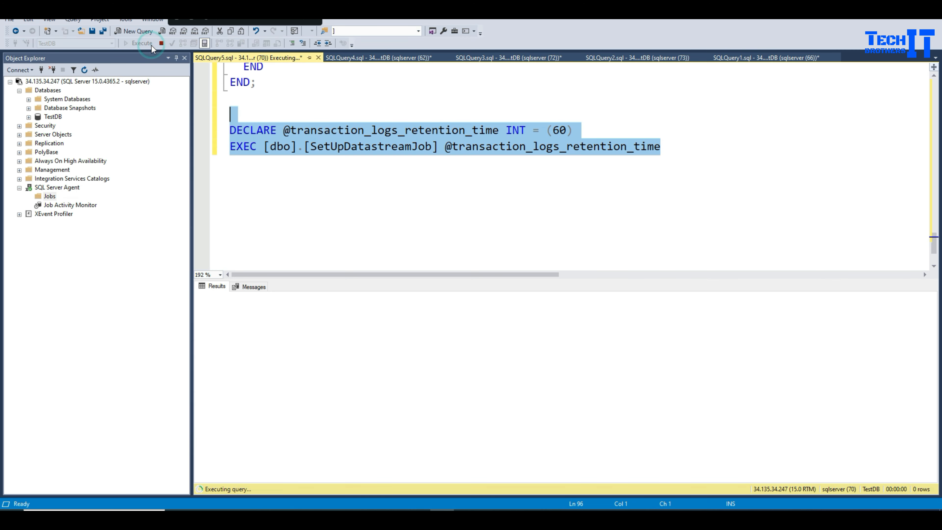
click(288, 209)
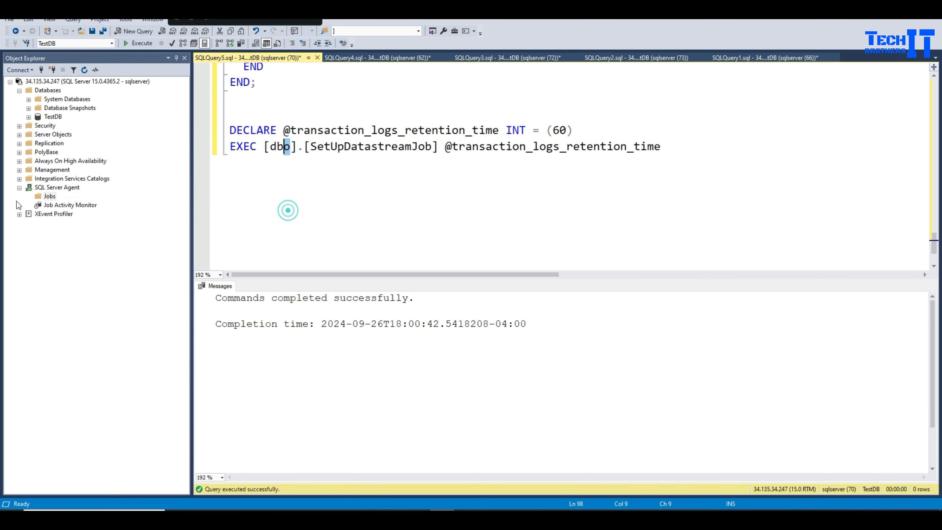
- Refresh and expand the SQL Server Agent jobs, and open the properties of TestDB_DatastreamLogTruncationSafeguardJob1
click(65, 197)
click(83, 69)
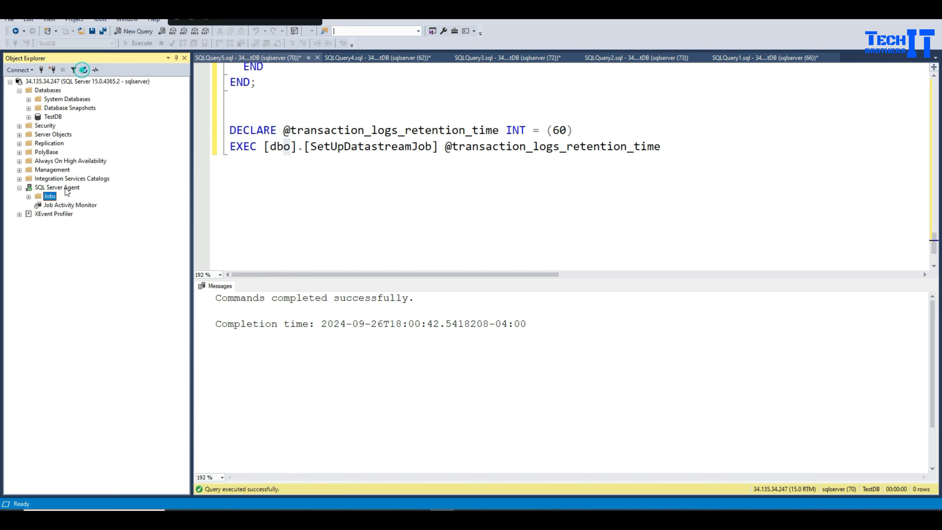
click(37, 197)
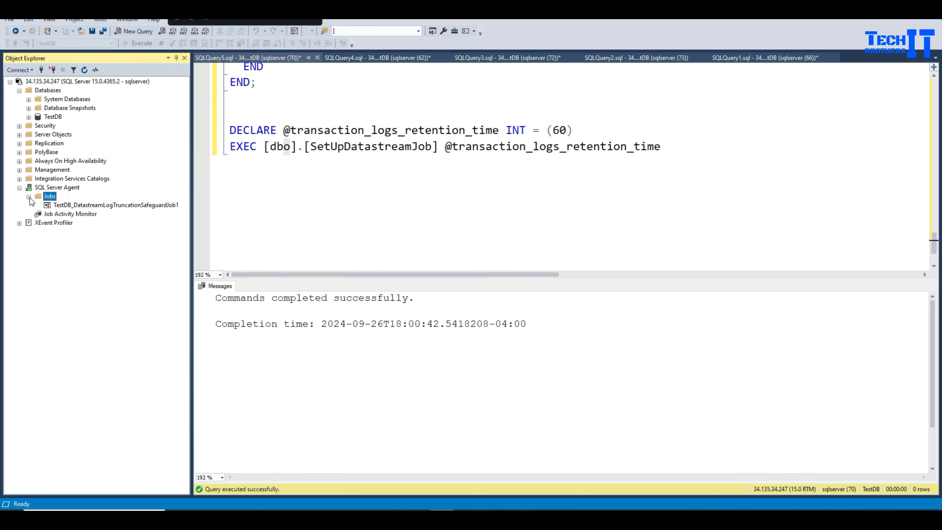
click(76, 206)
right_click(77, 208)
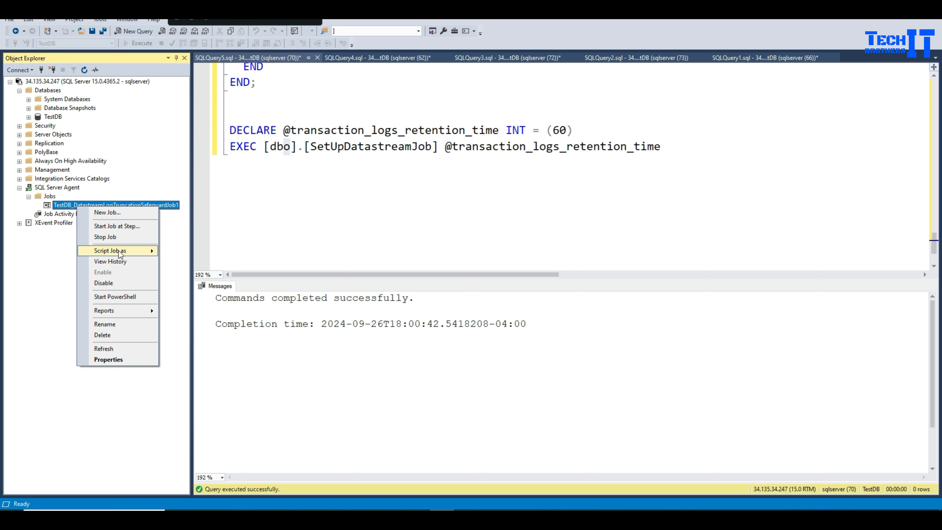
click(115, 358)
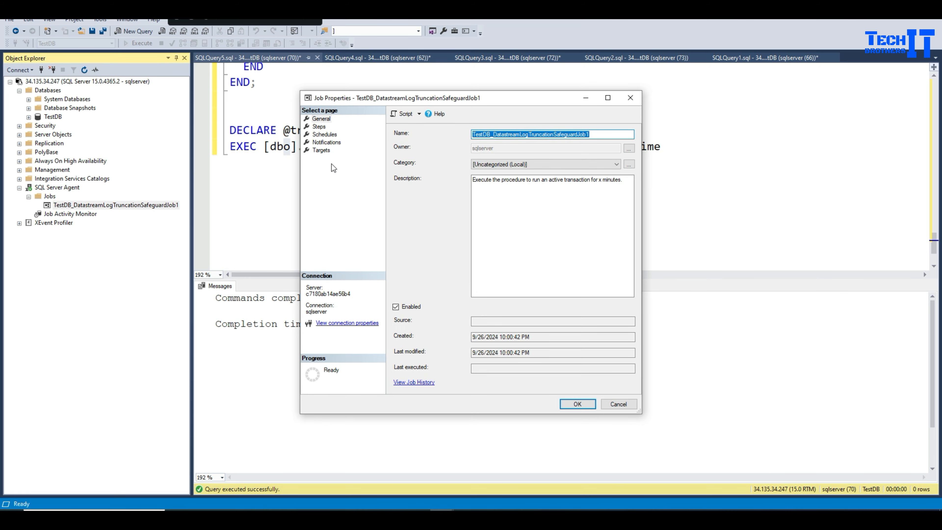
- Examine the command, retention parameter and advanced settings of the Execute_DatastreamLogTruncationSafeguard job step, and close it without changes
click(319, 127)
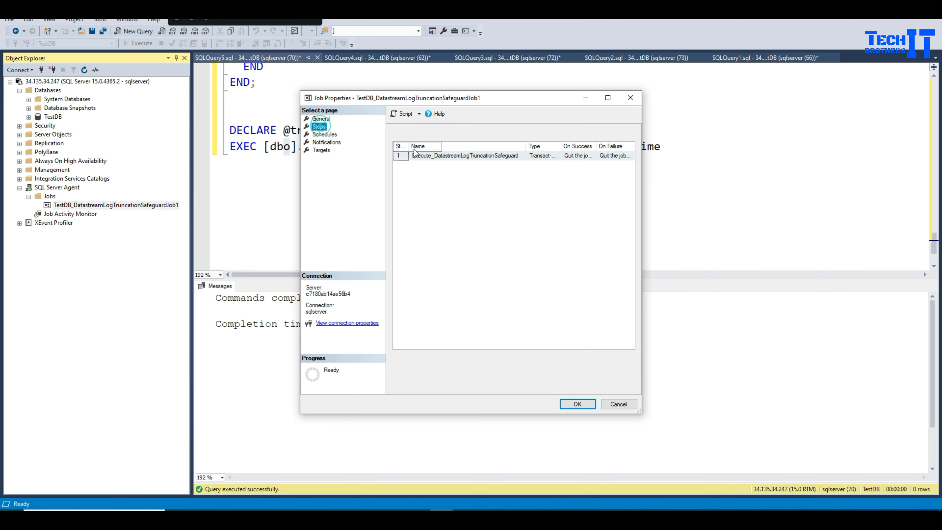
double_click(479, 155)
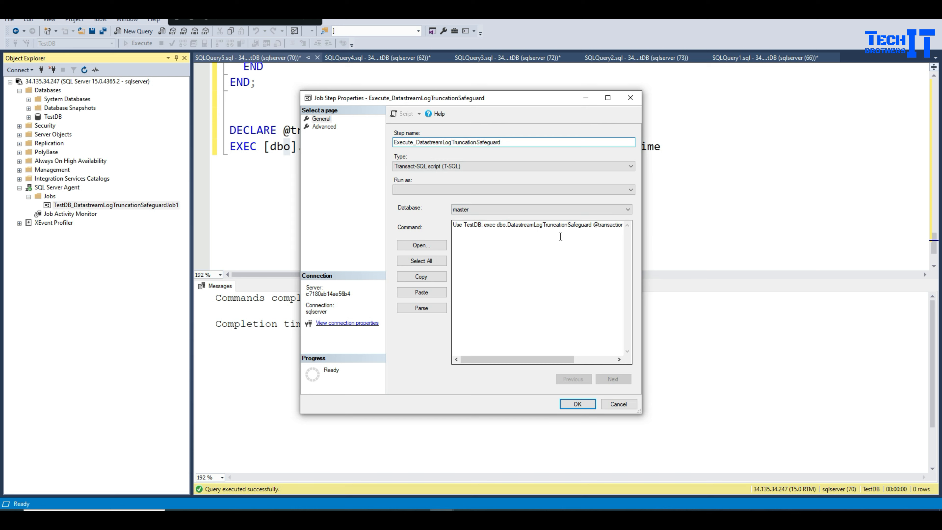
drag(593, 226, 507, 226)
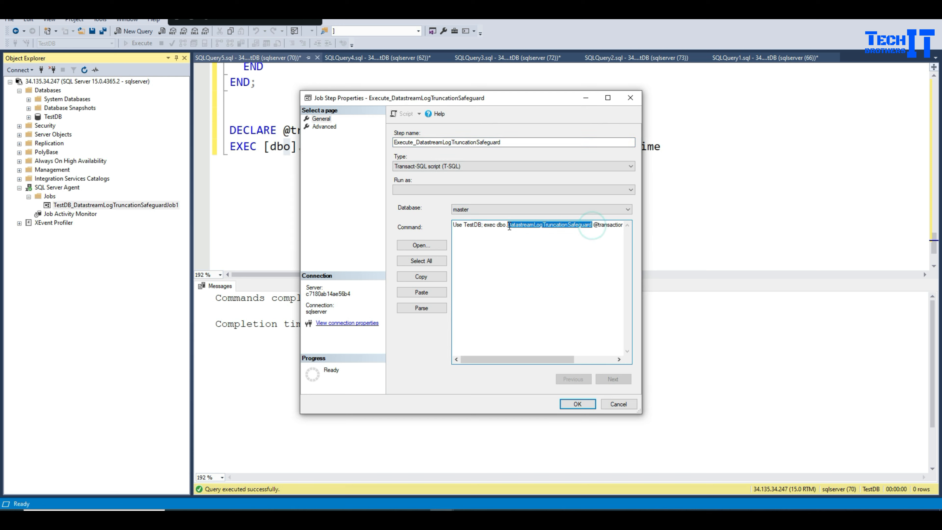
drag(511, 361, 552, 361)
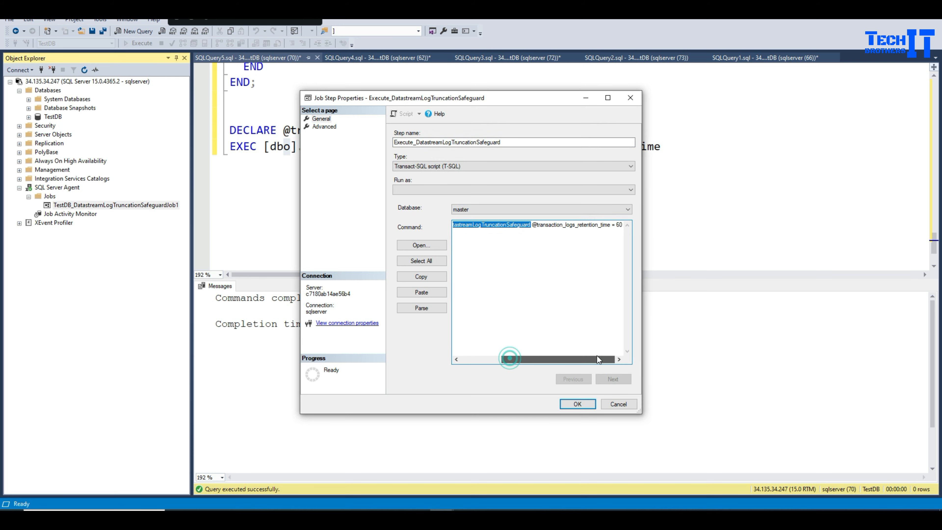
double_click(618, 225)
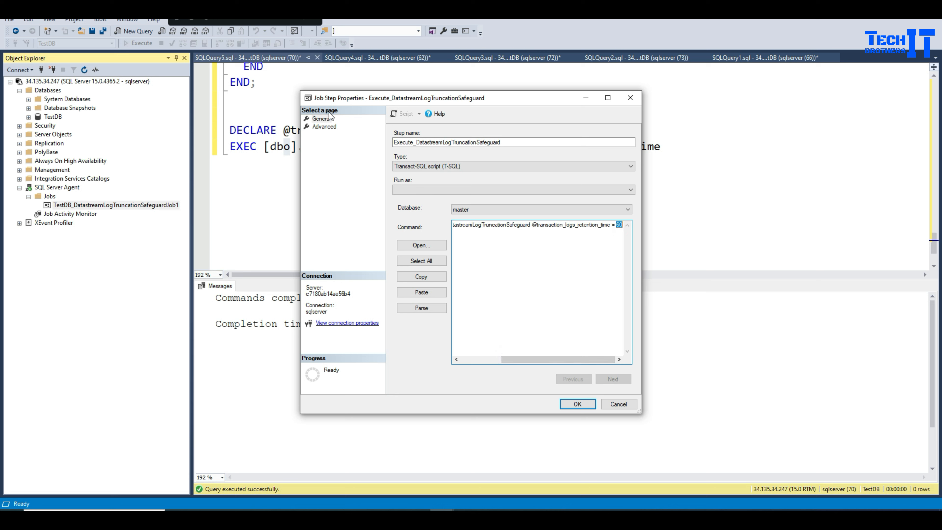
click(324, 126)
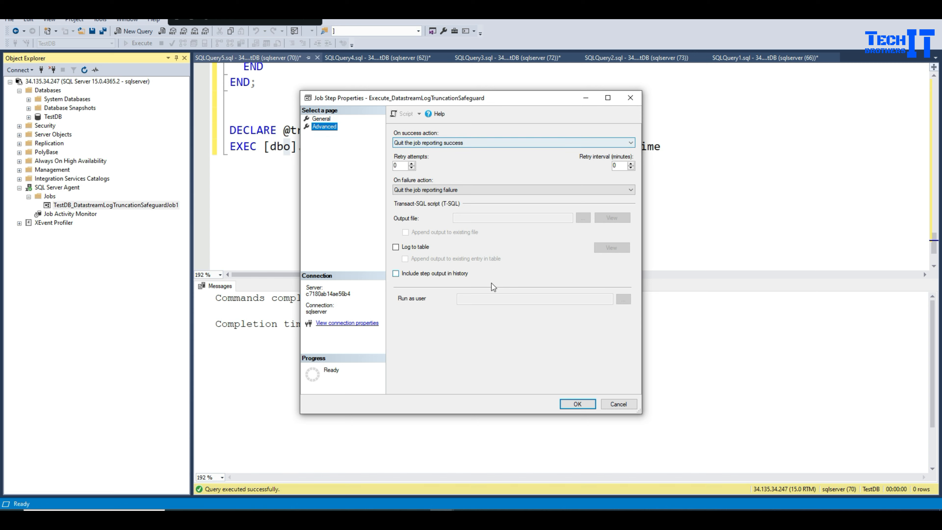
click(605, 402)
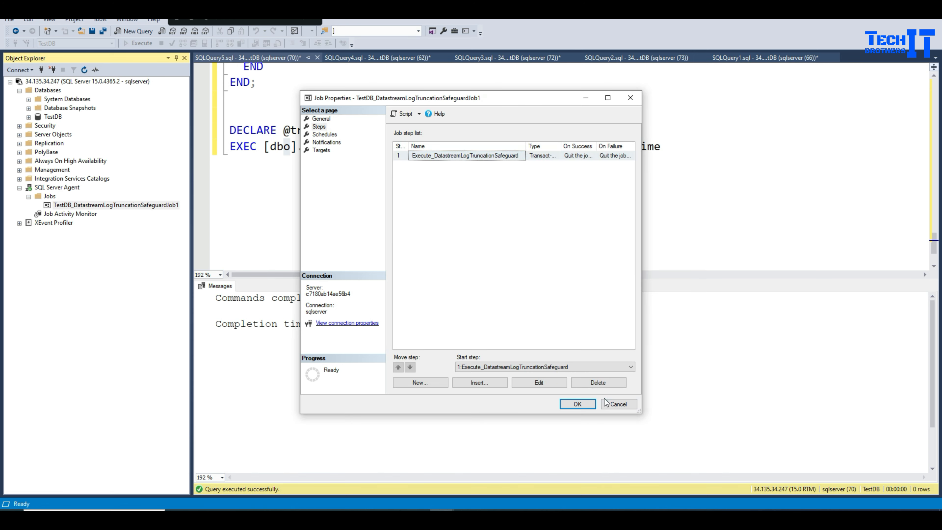
- Examine the schedules of the log truncation safeguard job in an enlarged properties window, and close it
click(322, 135)
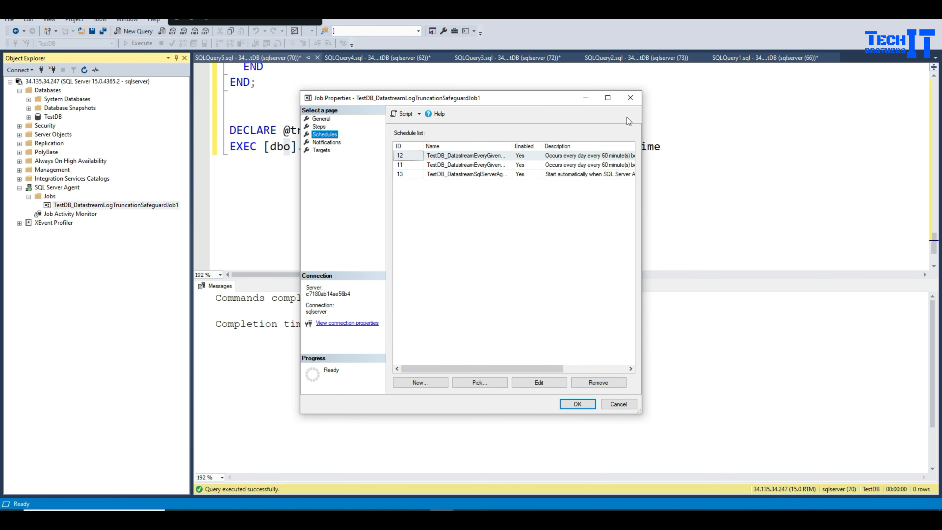
click(608, 98)
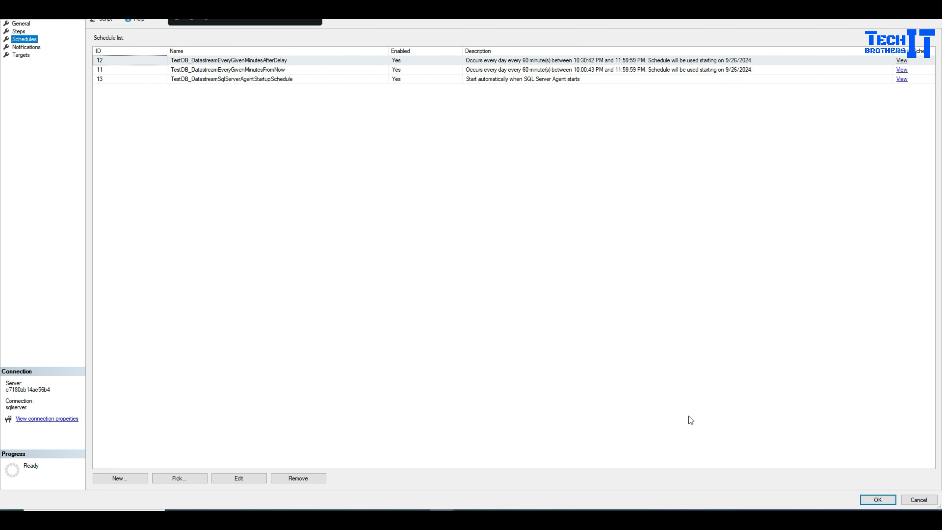
click(876, 499)
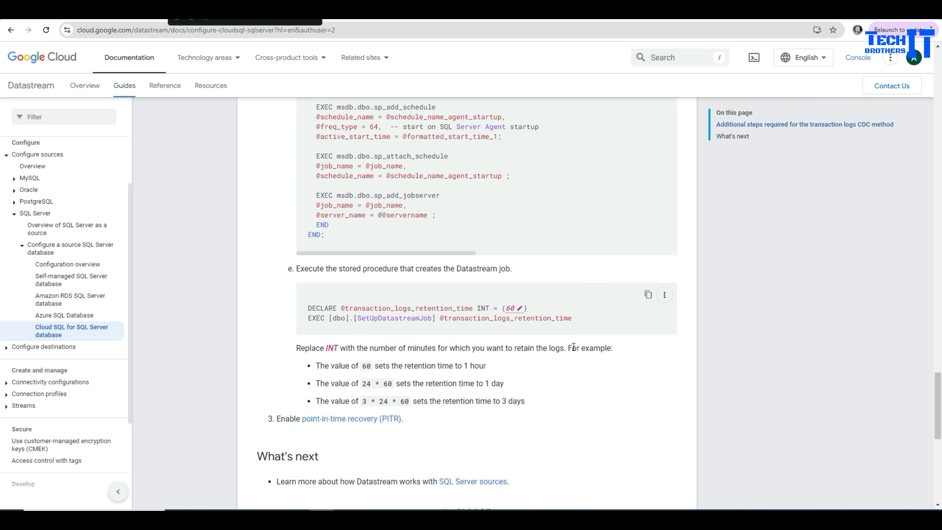
- Read the log retention note in the Datastream guide and check the point-in-time recovery status on the techsql instance overview in Google Cloud console
drag(612, 348, 304, 331)
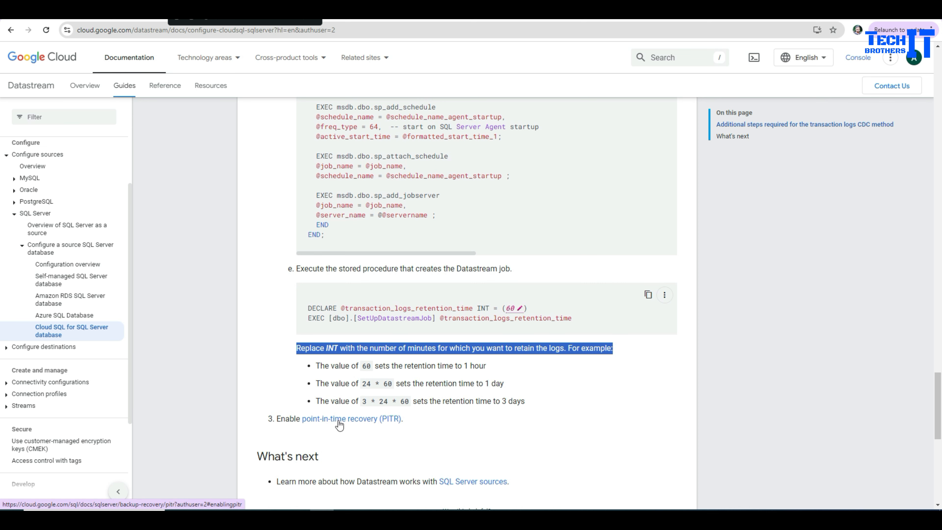
drag(268, 20, 853, 21)
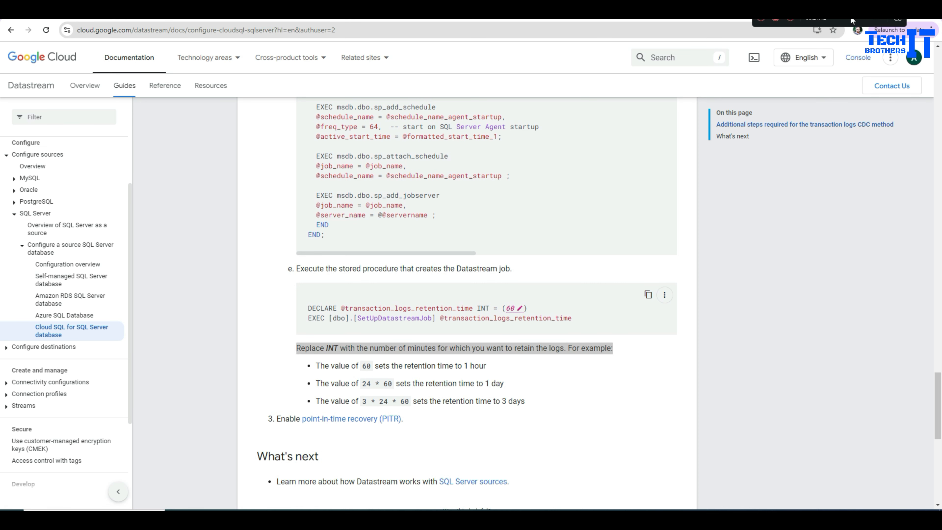
click(311, 17)
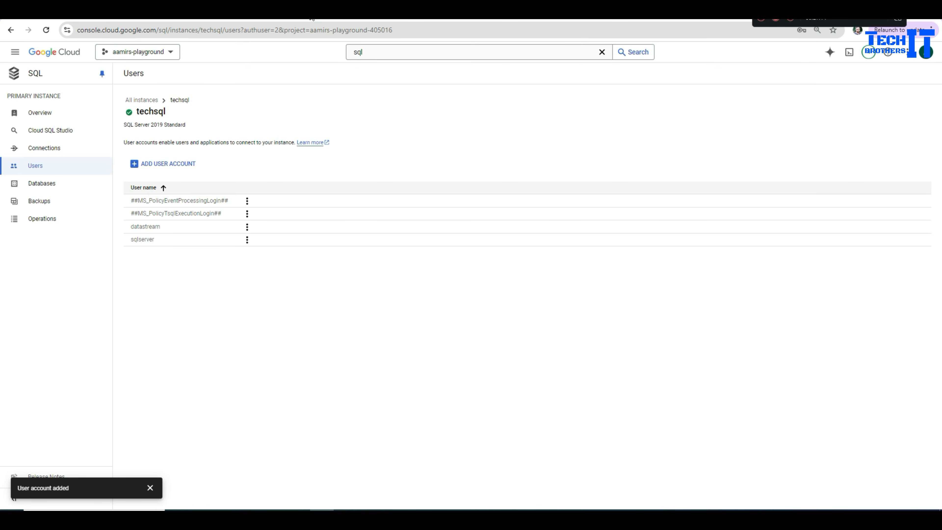
click(30, 115)
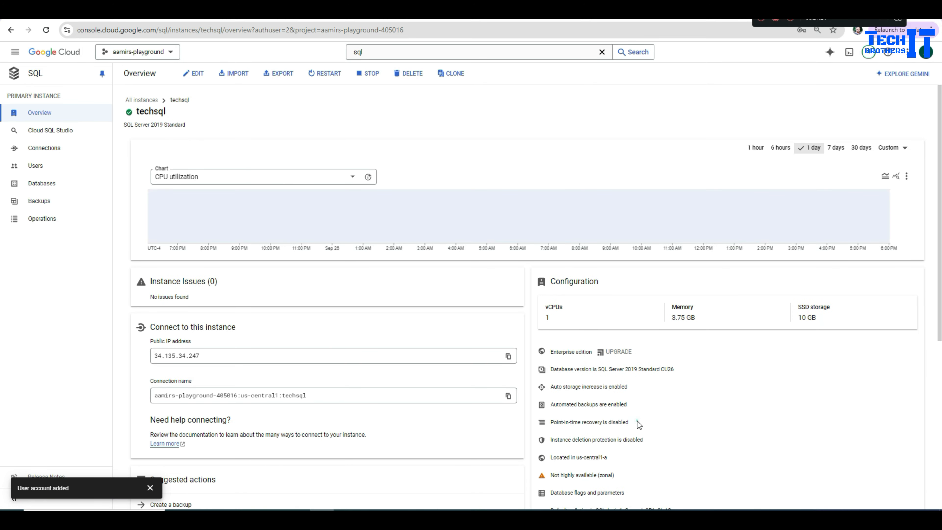
drag(637, 421, 551, 422)
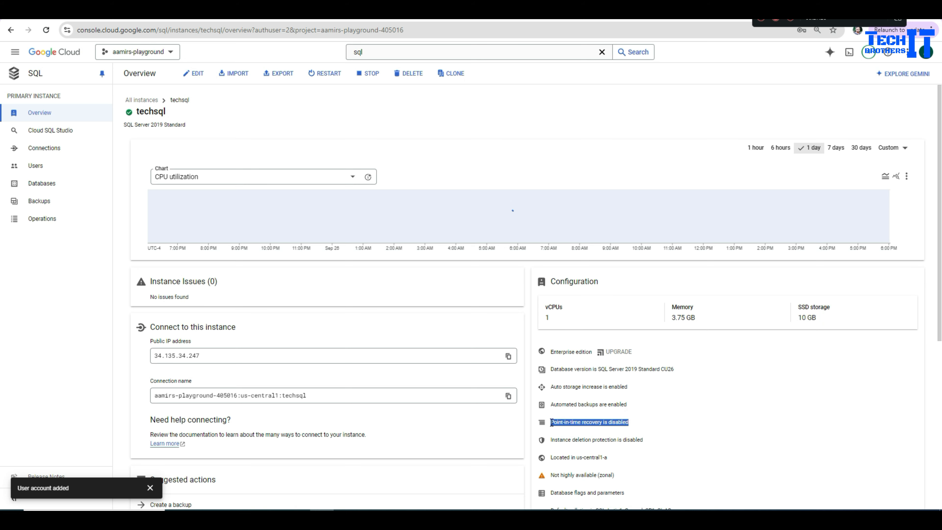
- Edit the techsql instance's data protection to enable point-in-time recovery with 7 days of logs, and save the instance
click(191, 79)
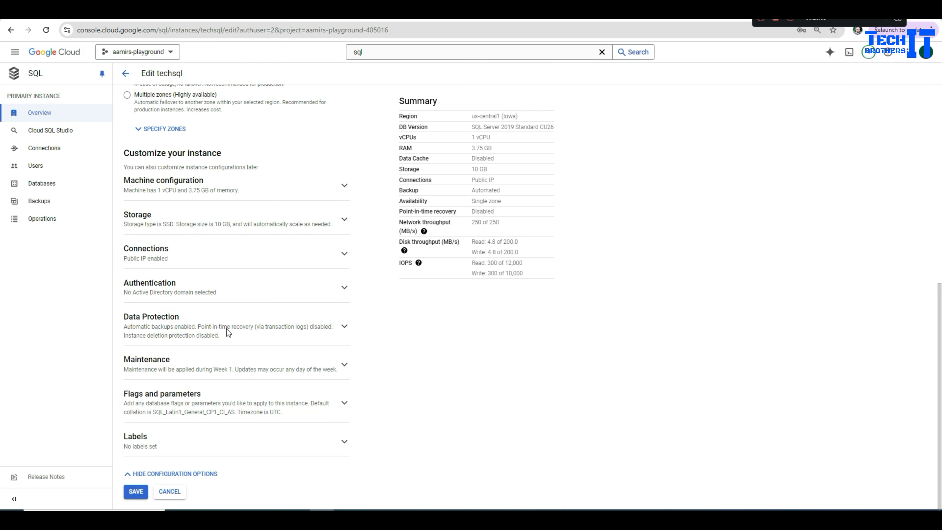
click(228, 332)
scroll(302, 332, down, 4)
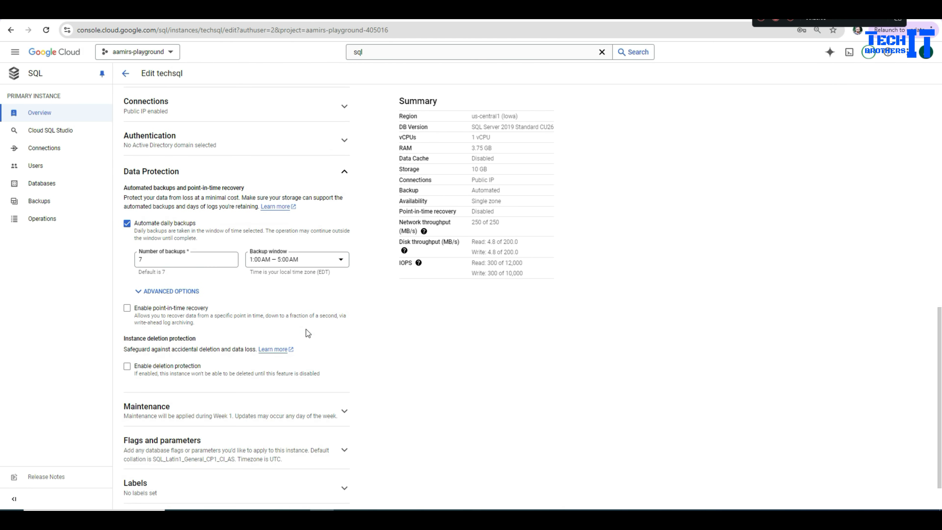
click(130, 311)
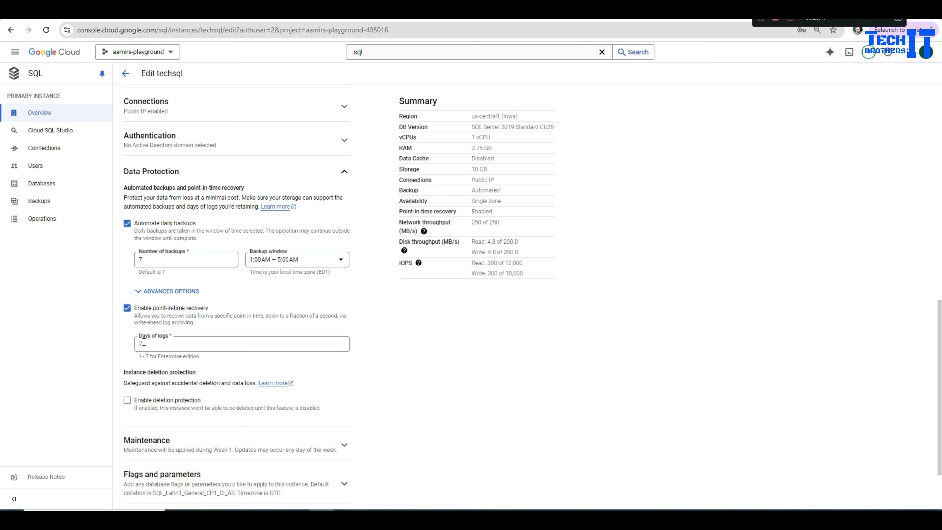
scroll(162, 320, down, 3)
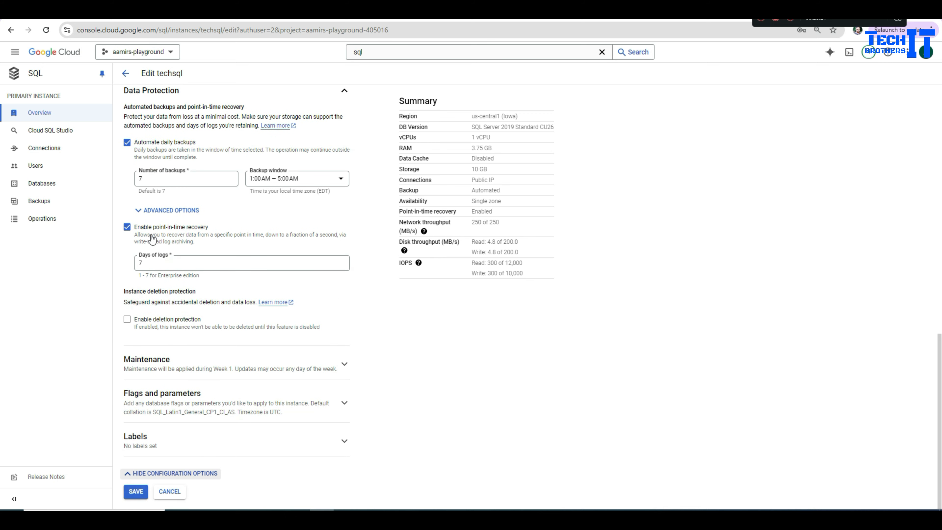
double_click(148, 262)
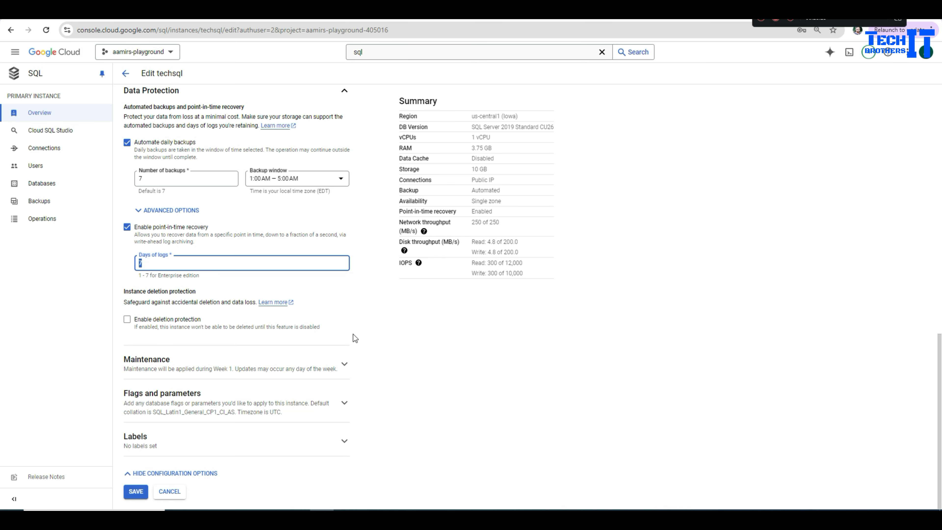
click(363, 323)
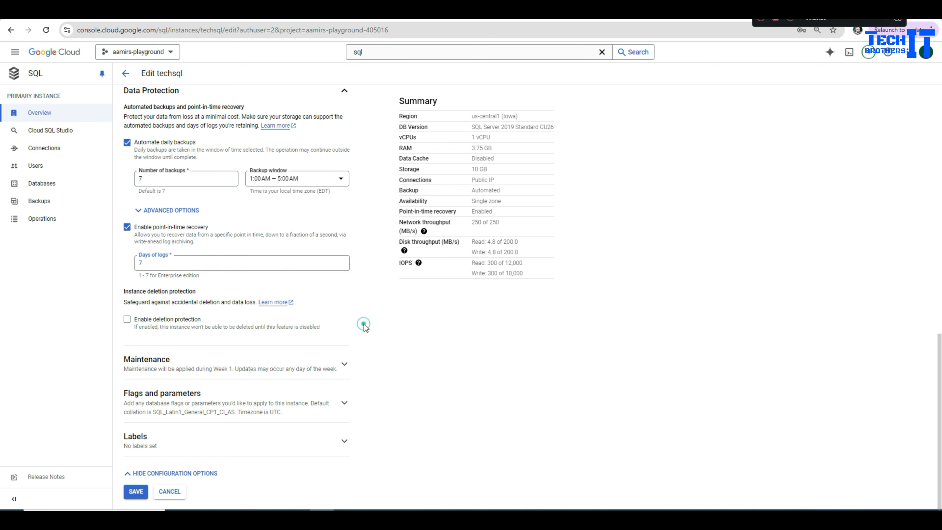
click(136, 491)
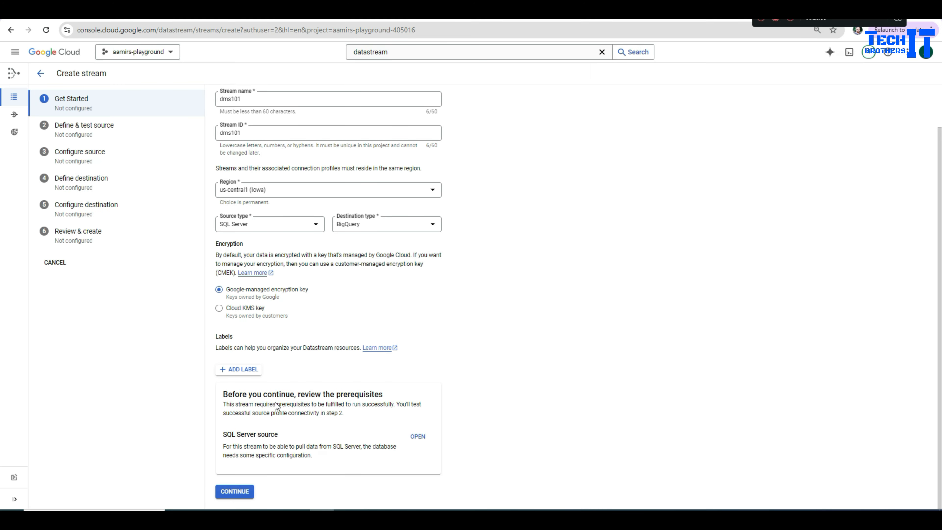
- Continue the dms101 stream in Datastream to its source definition and start a new SQL Server connection profile named techsqlsource
click(244, 493)
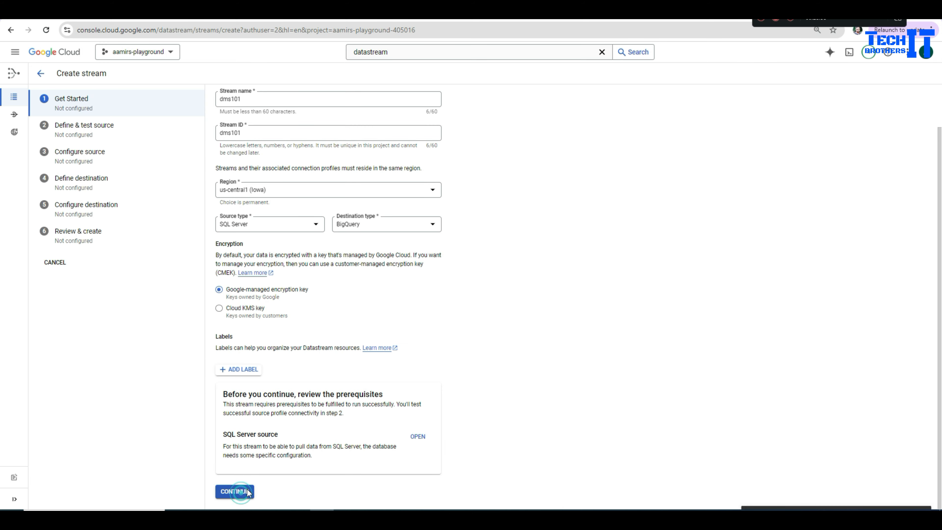
click(288, 155)
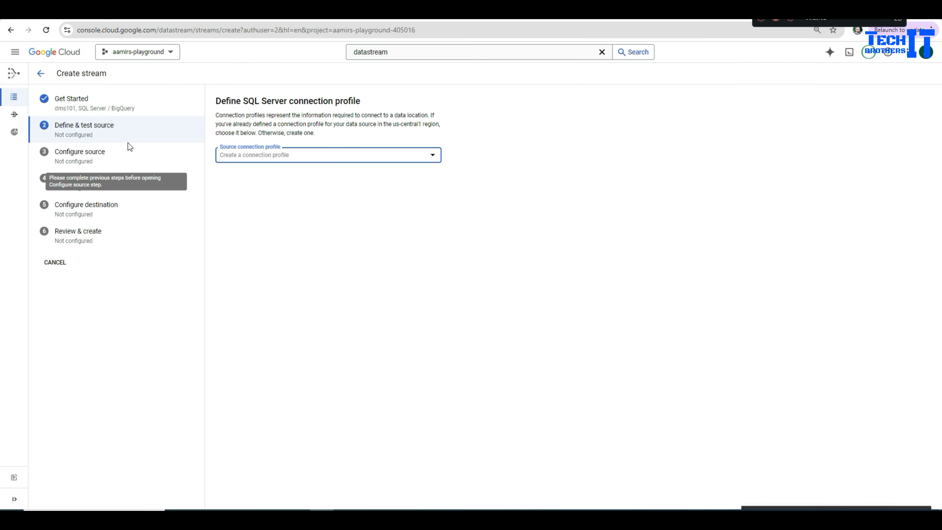
click(301, 158)
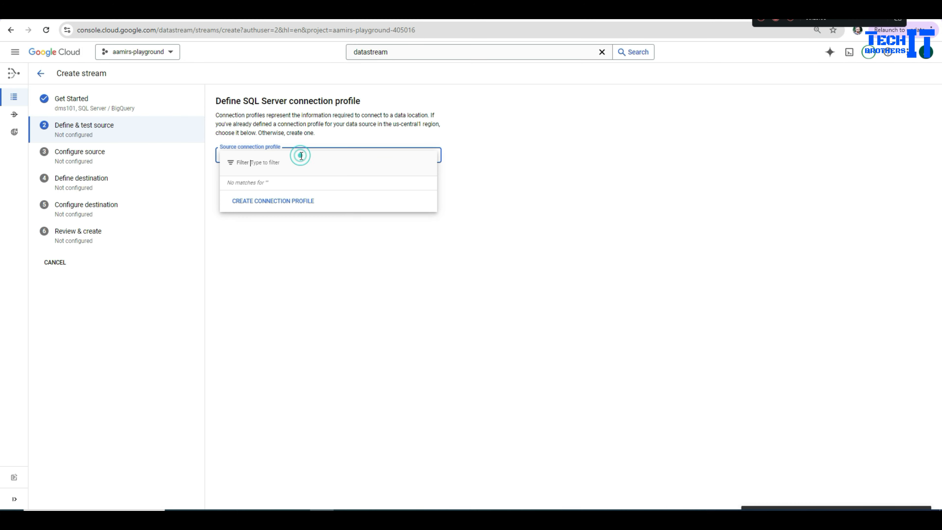
click(280, 200)
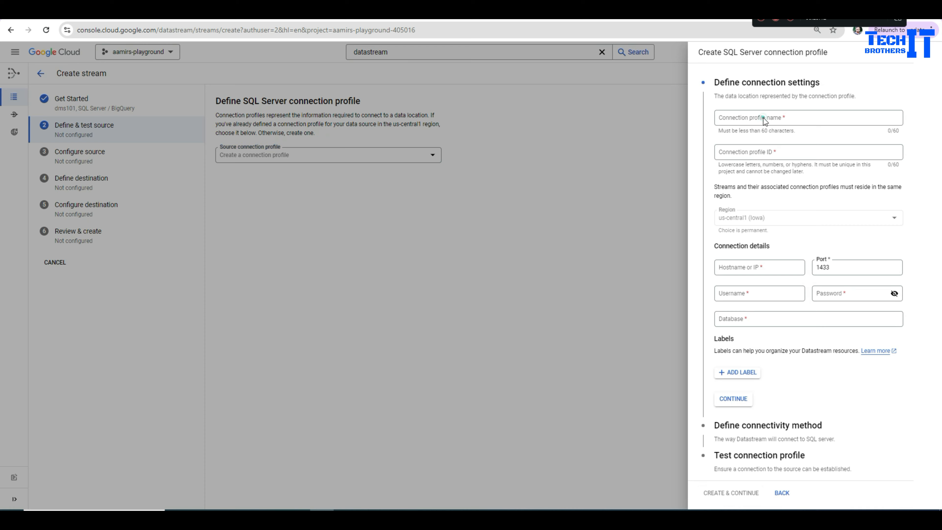
click(764, 120)
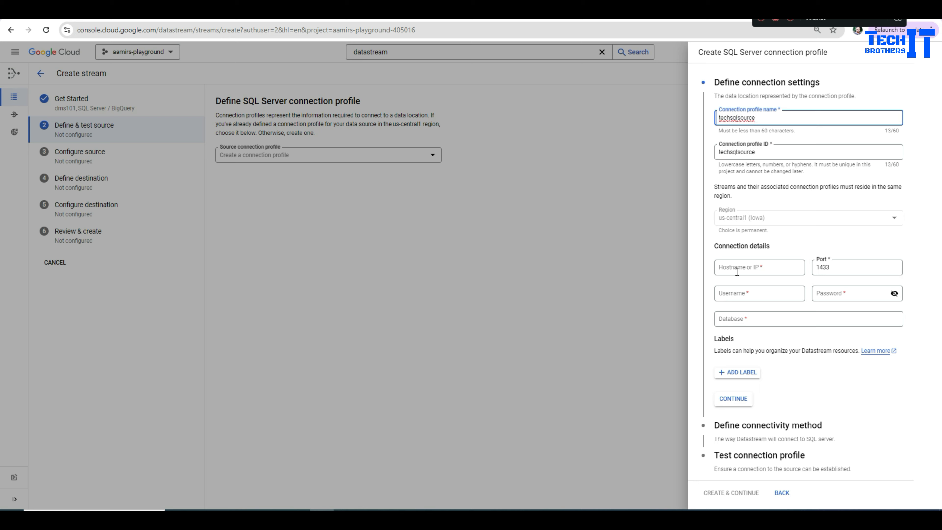
- Copy the public IP address of the techsql instance into the hostname of the techsqlsource connection profile
click(749, 267)
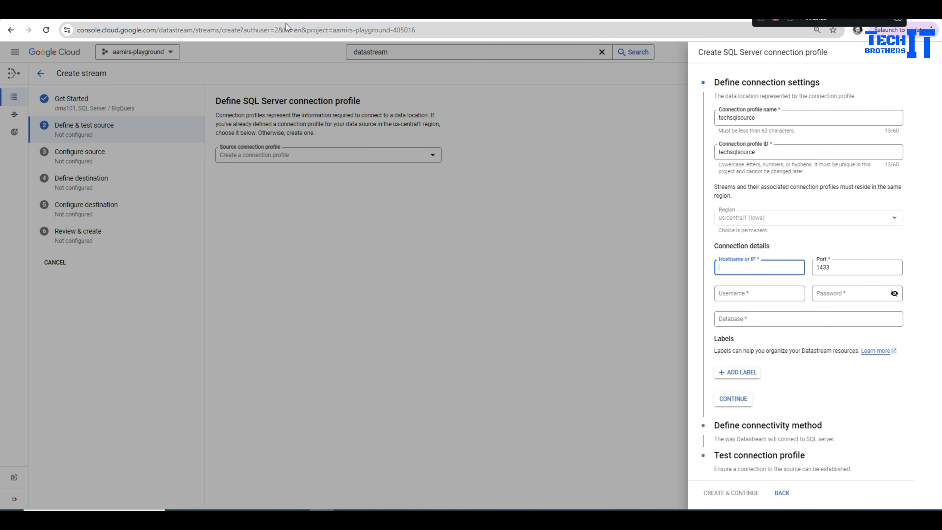
click(268, 14)
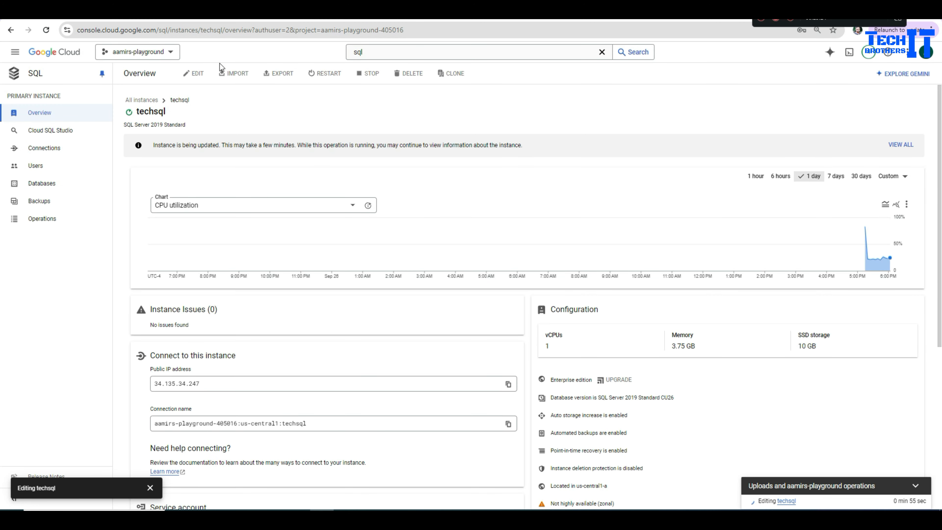
right_click(190, 383)
click(229, 284)
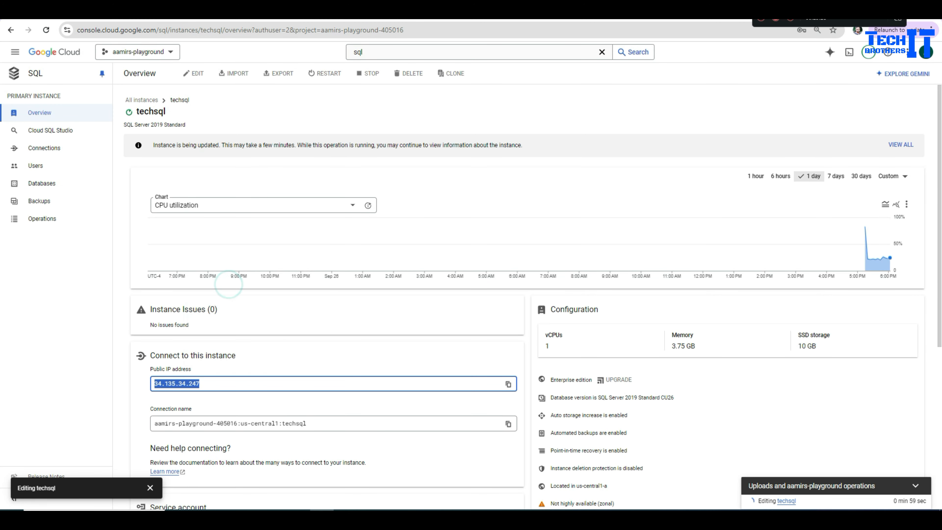
click(544, 12)
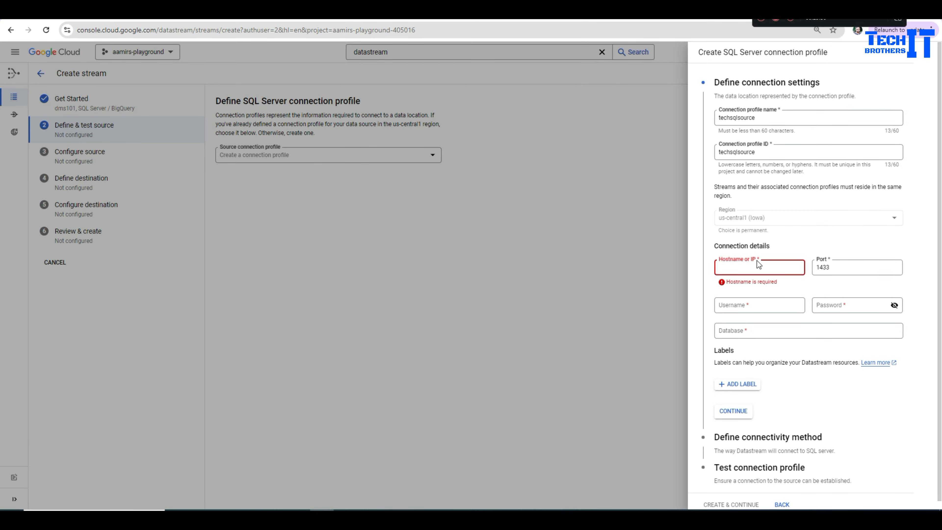
key(ctrl+v)
- Enter the username datastream, the account password and the database testdb in the profile's connection details
click(755, 295)
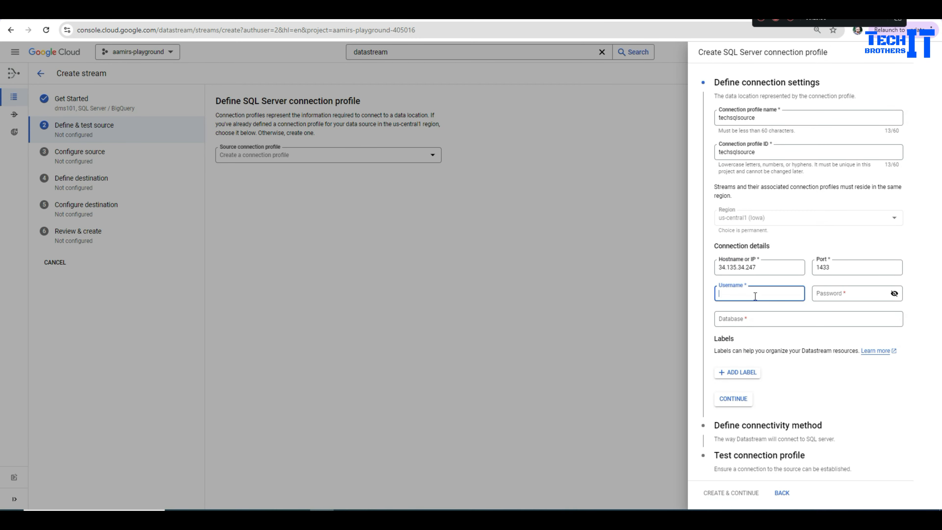
text(datastream)
key(Tab)
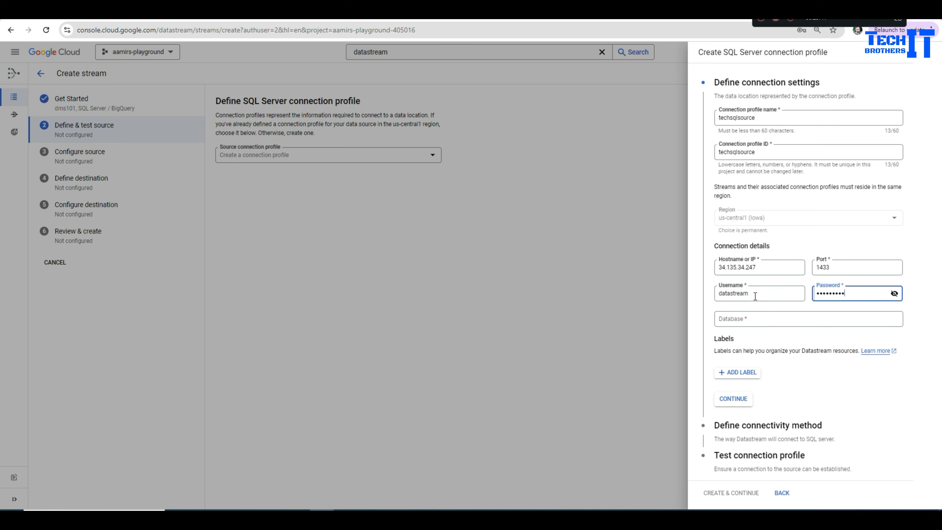
click(749, 321)
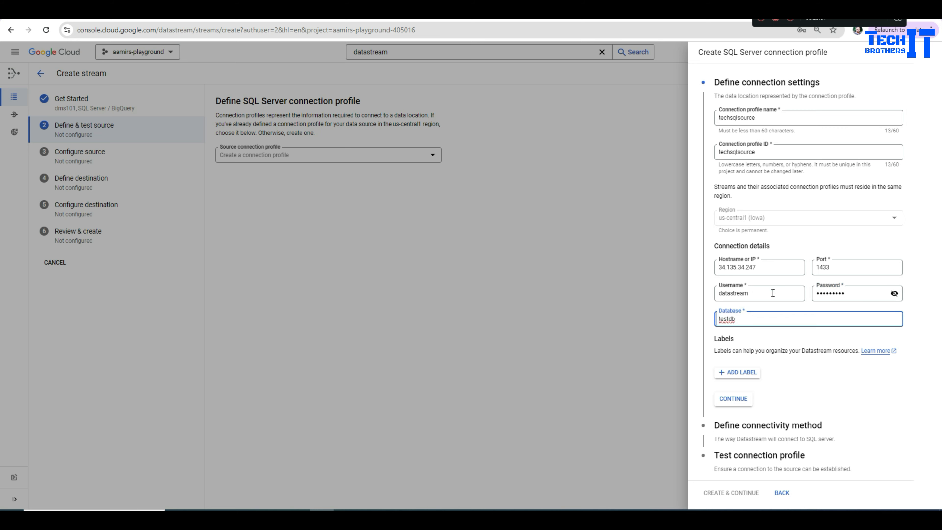
- Set the connection profile's connectivity method to IP allowlisting and display the us-central1 public IPs
click(772, 431)
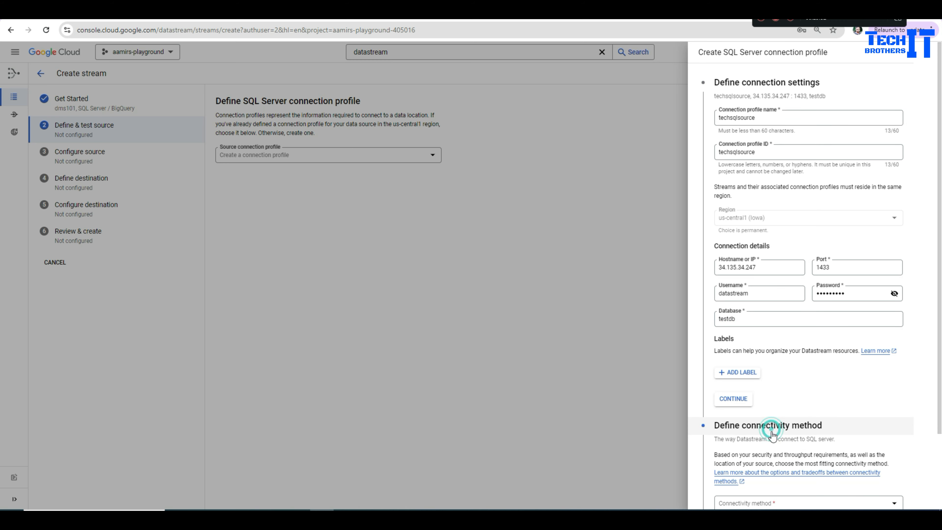
scroll(794, 405, down, 3)
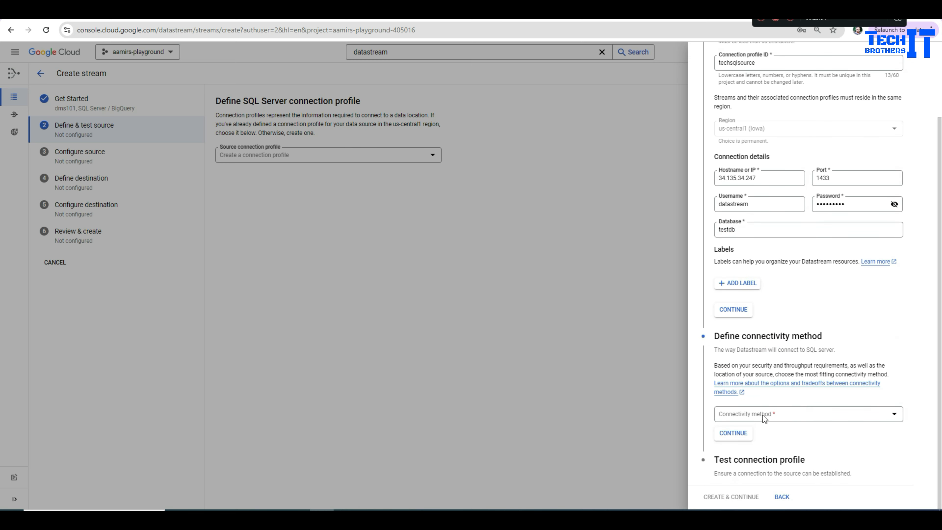
click(763, 418)
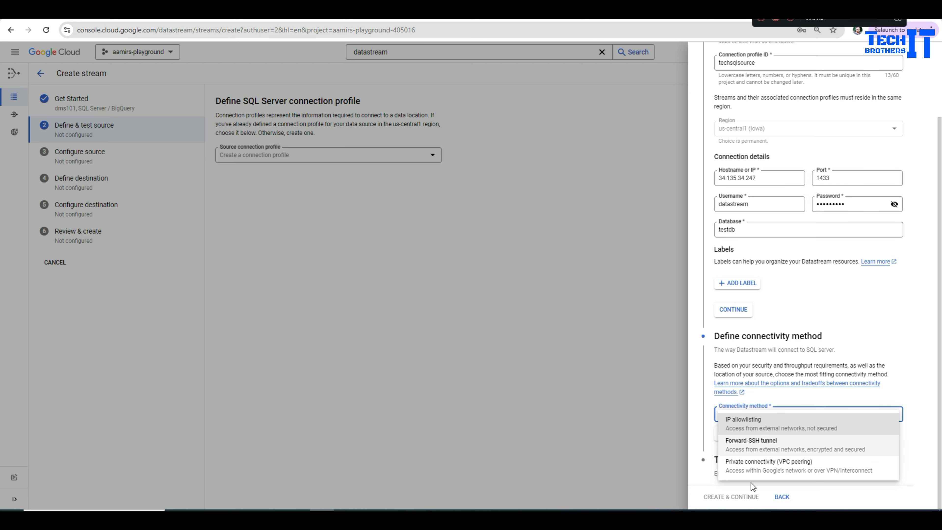
click(755, 422)
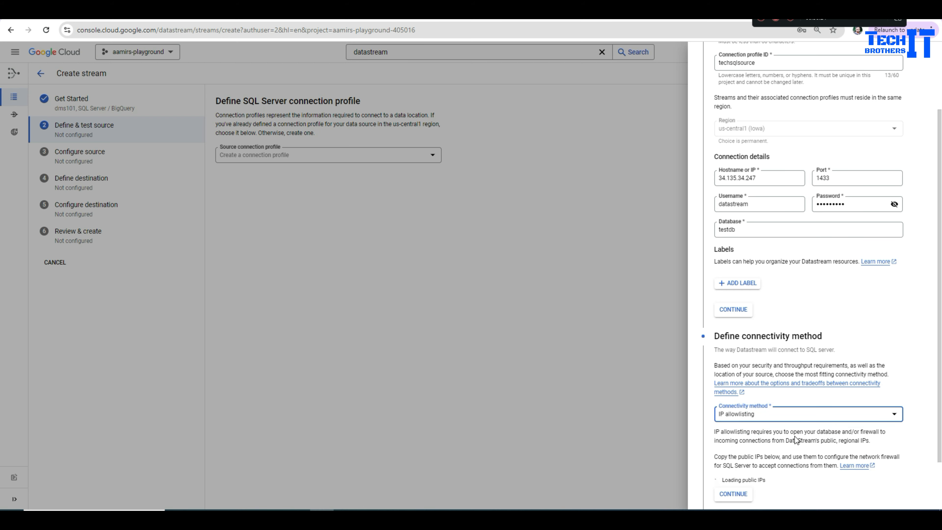
scroll(797, 440, down, 4)
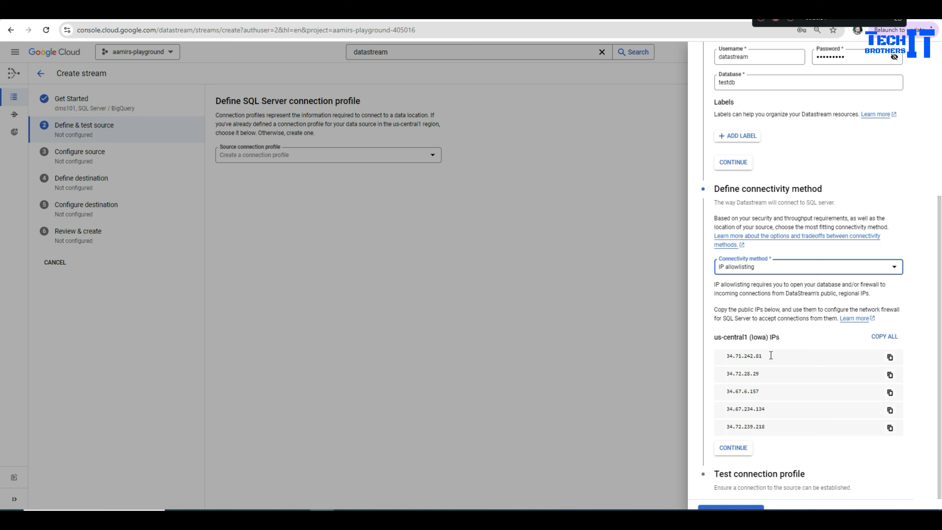
- Copy Datastream's IP 34.71.242.81 and open the connection settings of the techsql instance for editing
drag(769, 355, 725, 356)
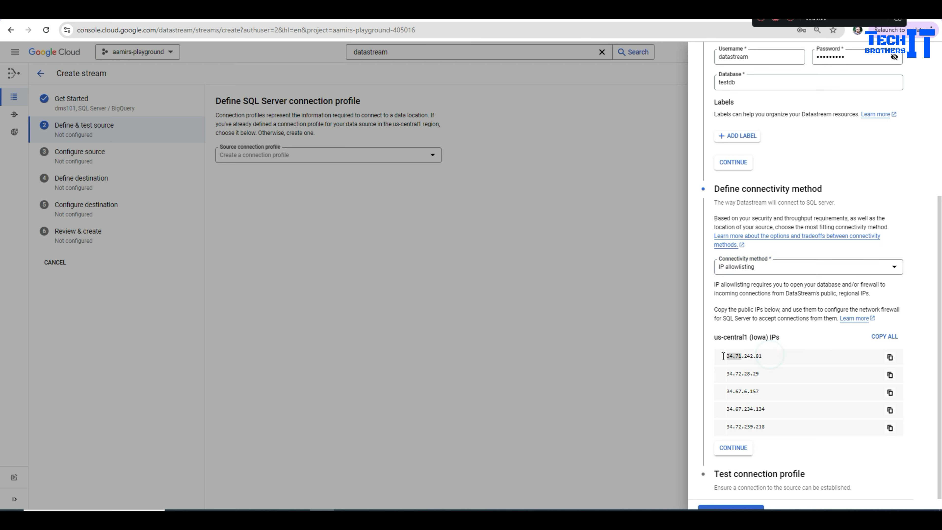
click(889, 356)
click(247, 16)
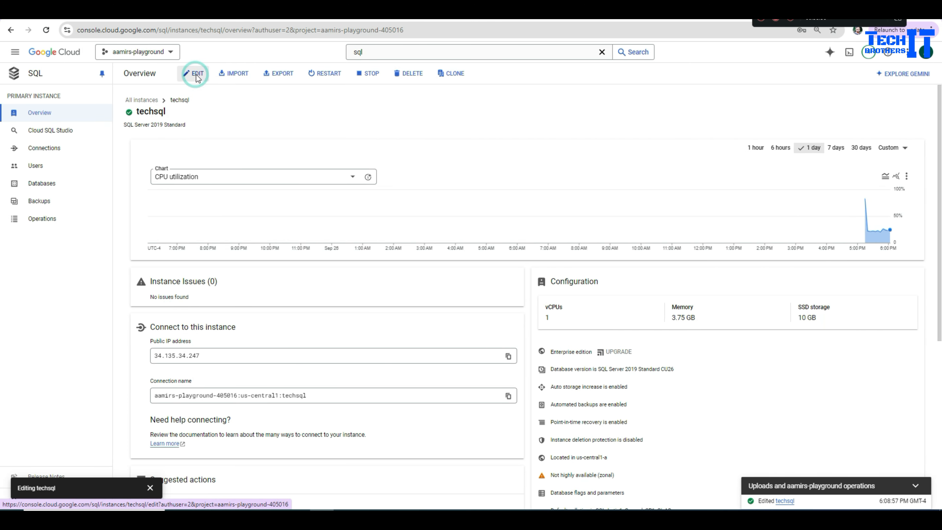
click(191, 76)
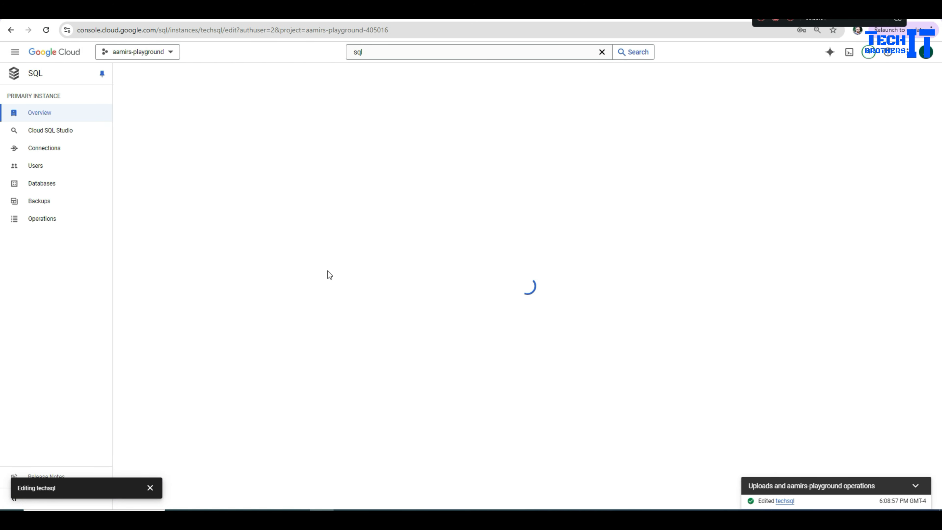
scroll(424, 345, down, 8)
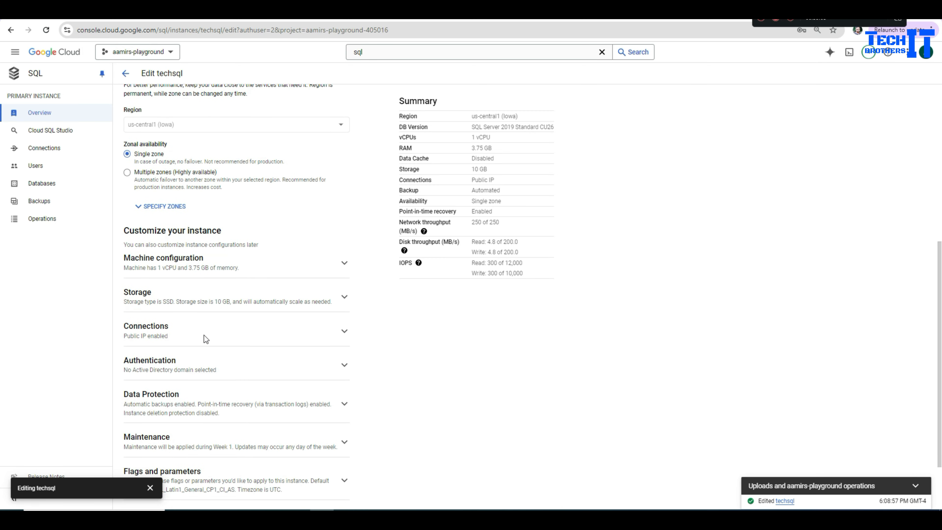
click(344, 332)
click(344, 331)
scroll(374, 323, down, 2)
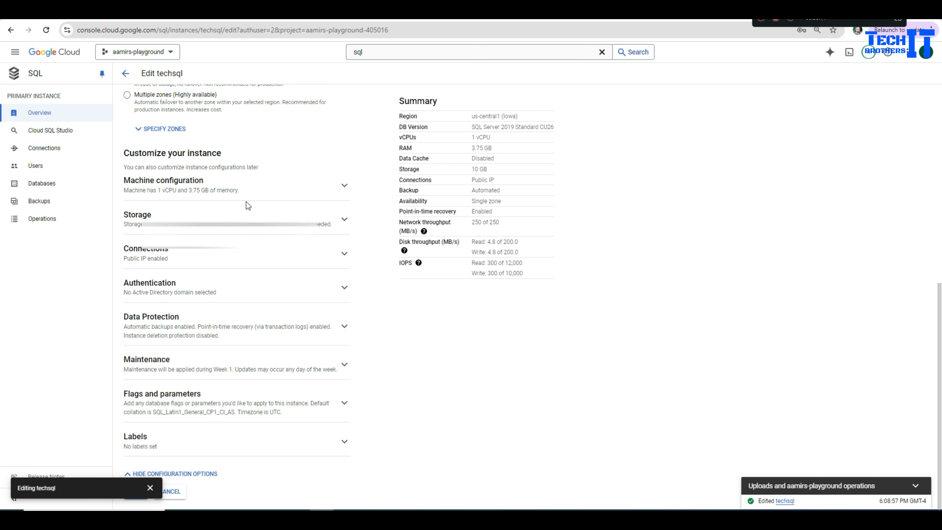
- Add an authorized network named ds1 with the copied IP 34.71.242.81 to the techsql instance
click(175, 285)
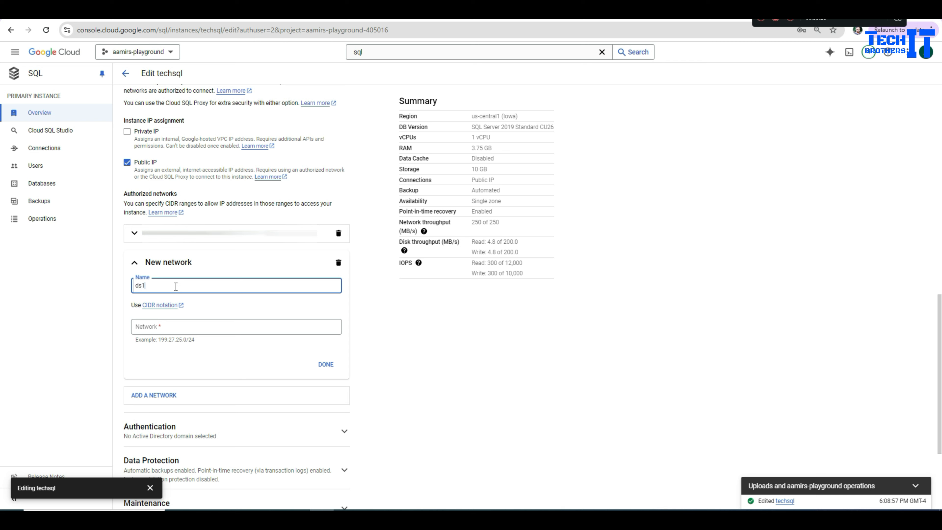
click(174, 327)
key(ctrl+v)
click(325, 364)
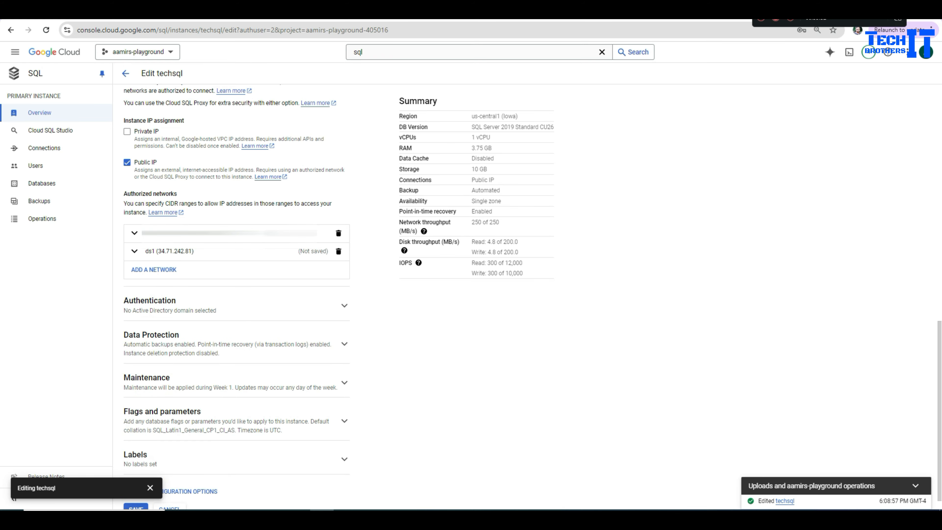
- Copy Datastream's IP 34.72.28.29 and add it to techsql as an authorized network named ds2
key(ctrl+Tab)
click(889, 376)
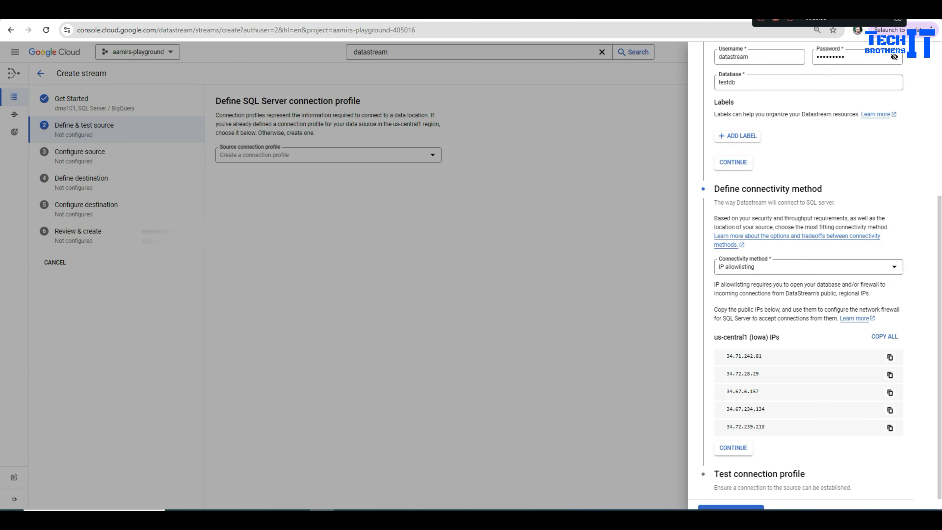
key(ctrl+shift+Tab)
click(164, 273)
click(186, 307)
text(ds)
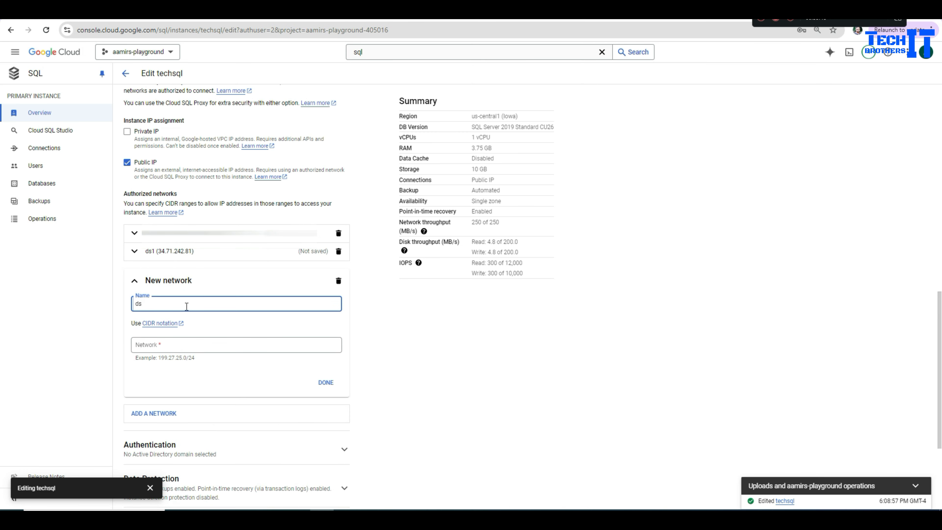
text(2)
click(197, 344)
key(ctrl+v)
click(325, 382)
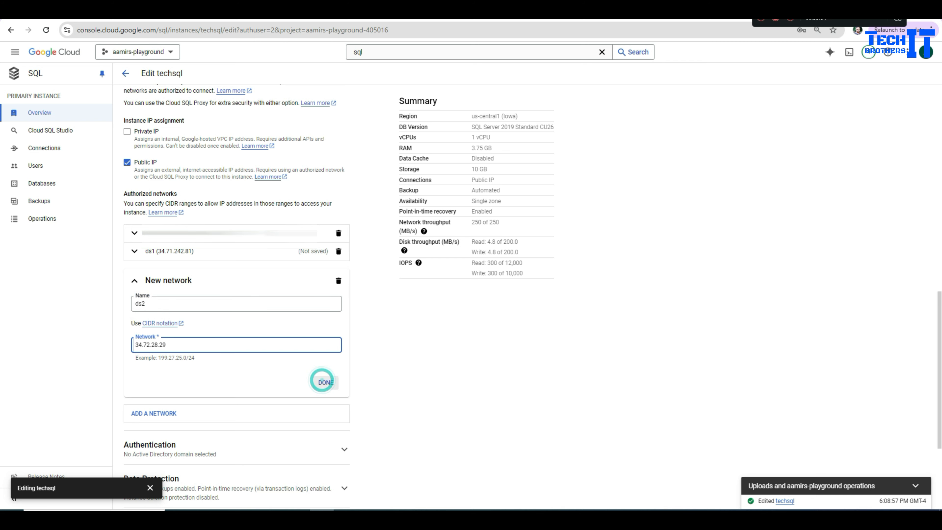
- Add Datastream's IP 34.67.6.157 to techsql as an authorized network named ds3
click(196, 293)
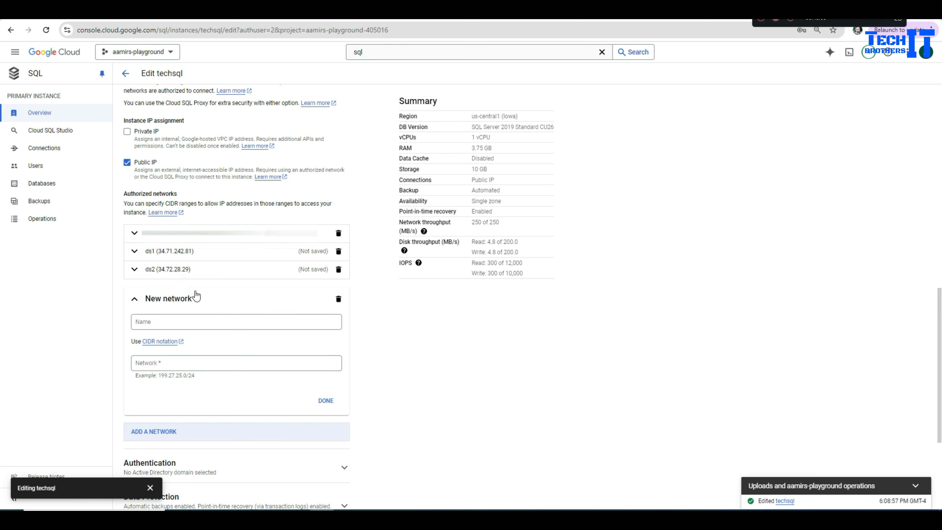
click(215, 322)
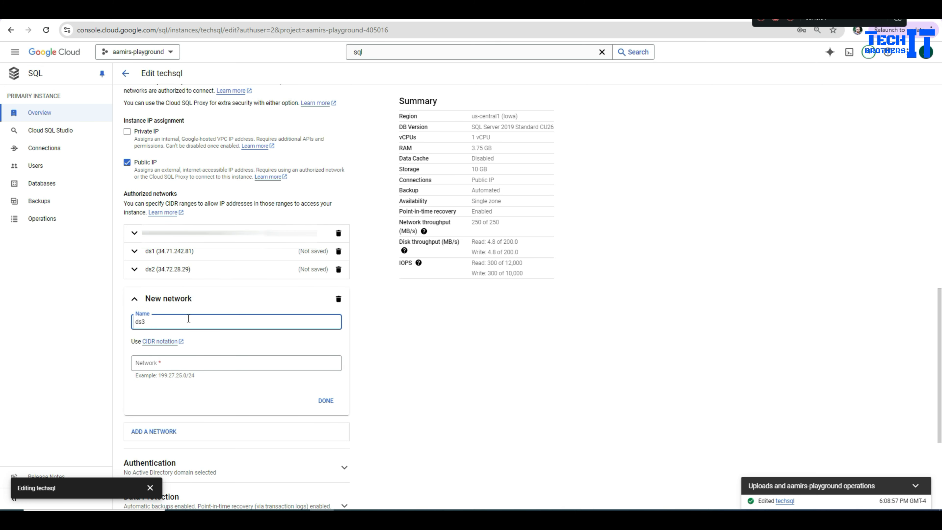
click(200, 364)
key(ctrl+v)
click(325, 400)
- Copy Datastream's IP 34.67.234.134 and add it to techsql as an authorized network named ds4
key(ctrl+Tab)
click(890, 410)
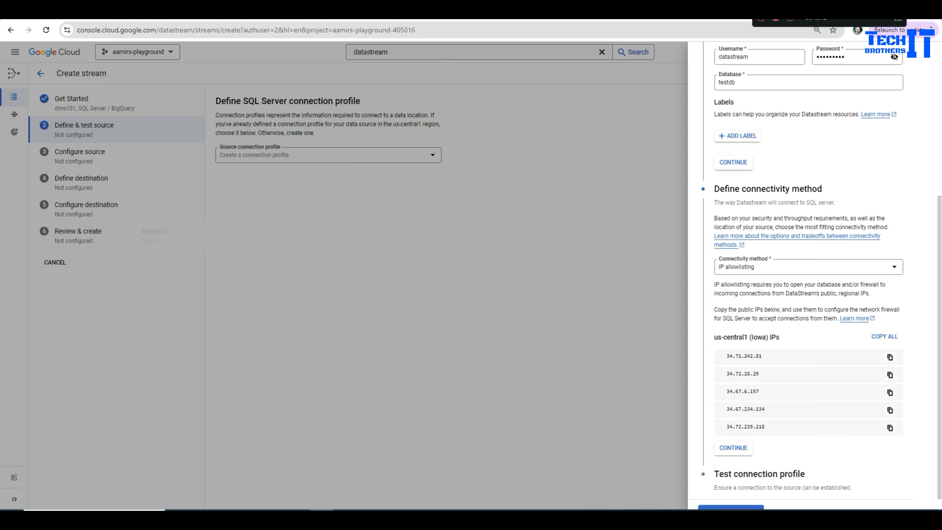
key(ctrl+Tab)
click(163, 304)
click(176, 338)
click(190, 379)
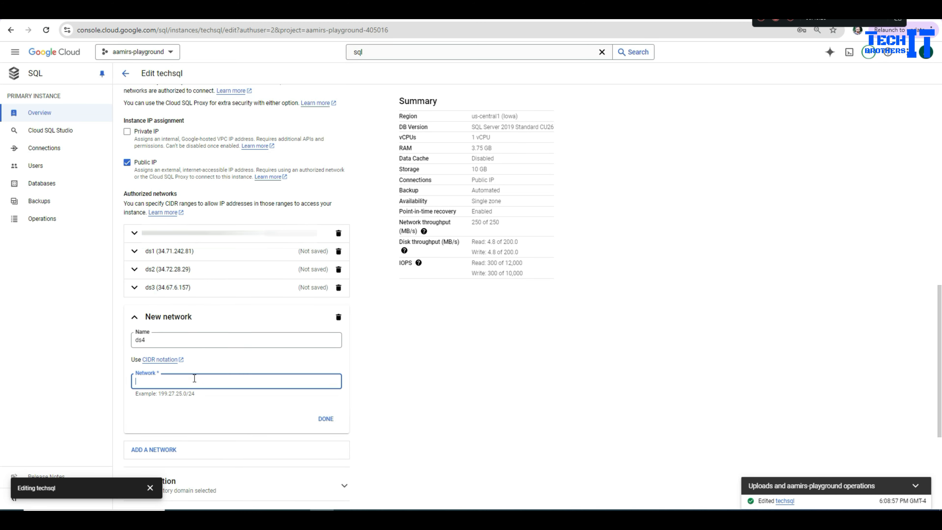
key(ctrl+v)
click(326, 418)
- Copy Datastream's IP 34.72.239.218 and add it to techsql as another authorized network, also named ds4
key(ctrl+Tab)
click(890, 430)
key(ctrl+Tab)
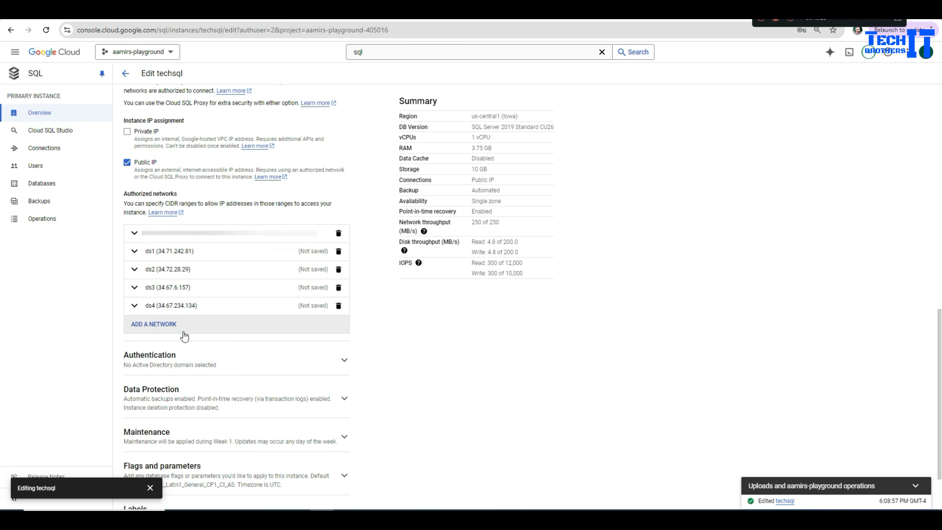
click(179, 325)
text(ds4)
click(198, 399)
key(ctrl+v)
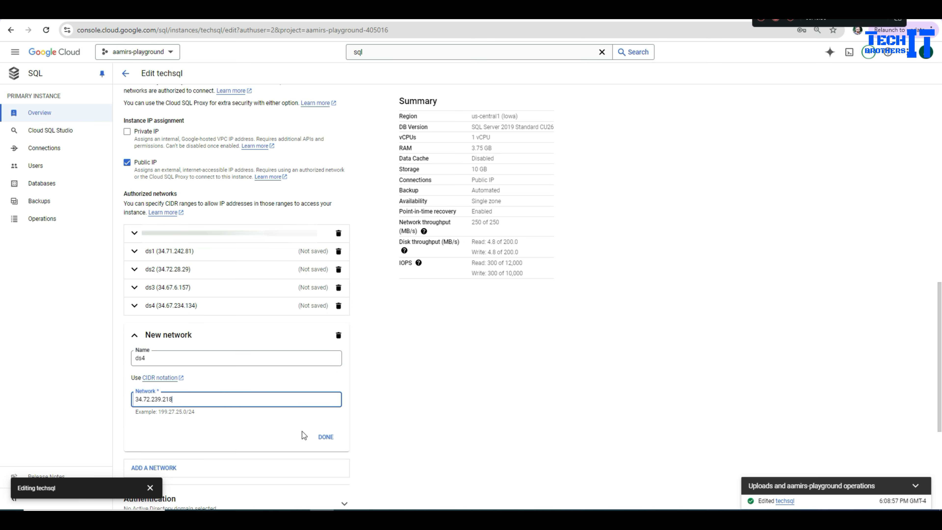
click(325, 436)
- Save the edited techsql instance with its new authorized networks
scroll(427, 370, down, 3)
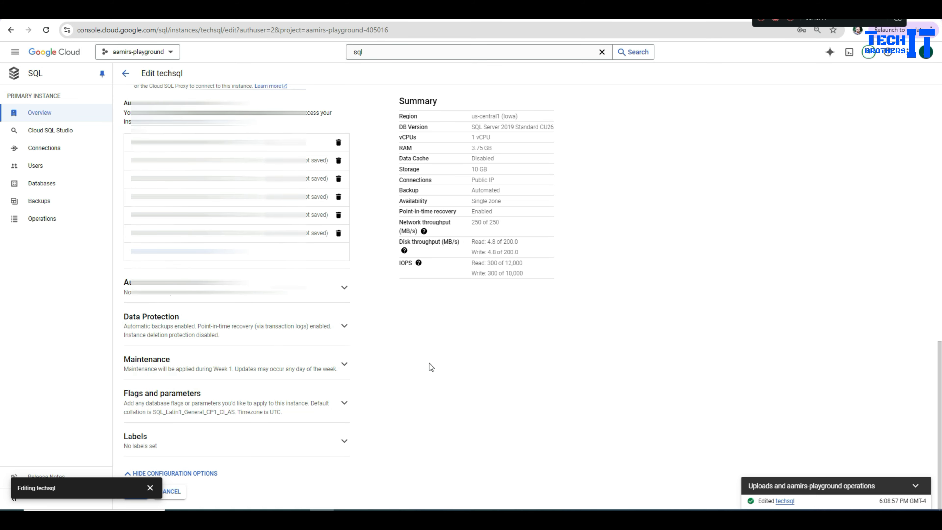
click(150, 489)
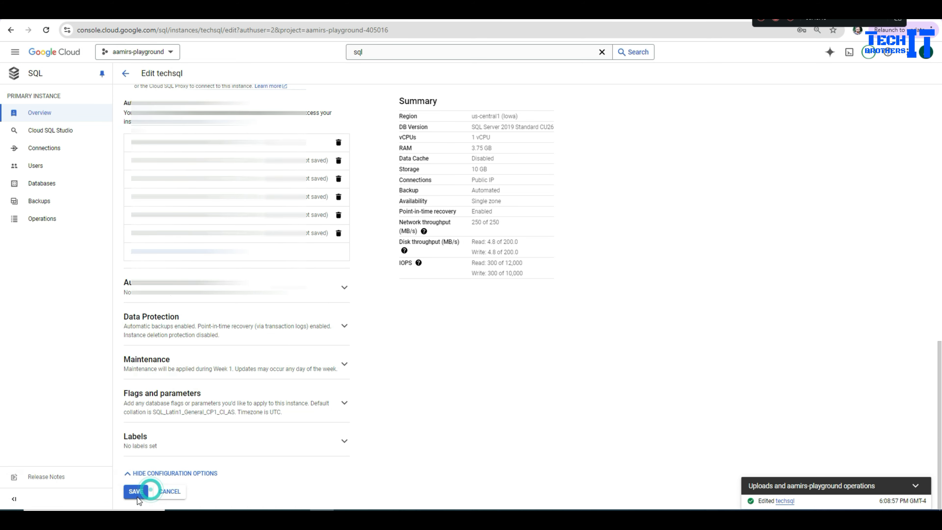
click(135, 492)
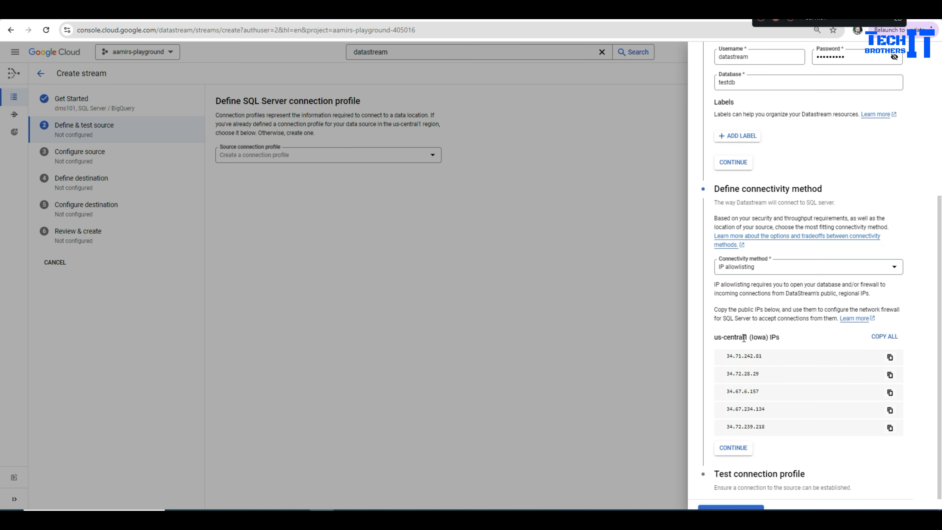
- Run the connectivity test for the techsqlsource profile in Datastream, then create the profile and continue to the source configuration
click(727, 447)
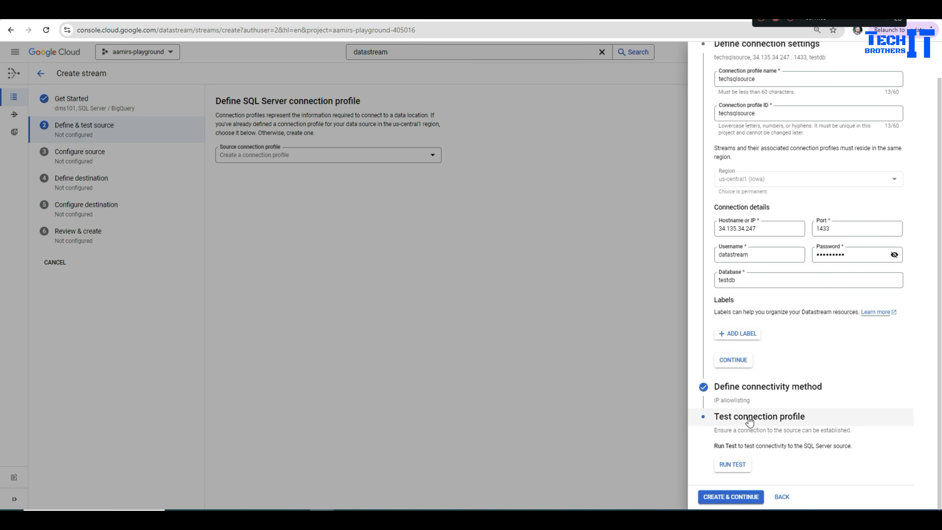
click(734, 464)
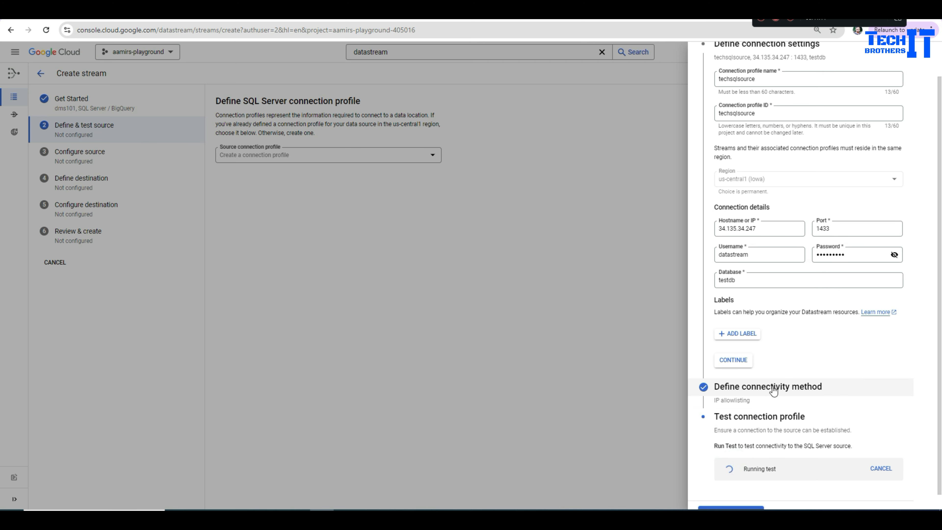
scroll(773, 390, down, 1)
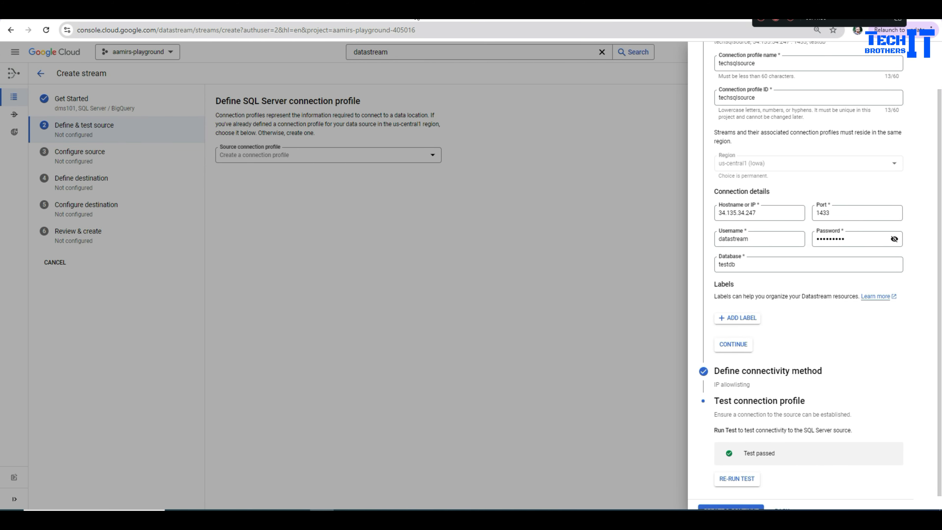
click(290, 15)
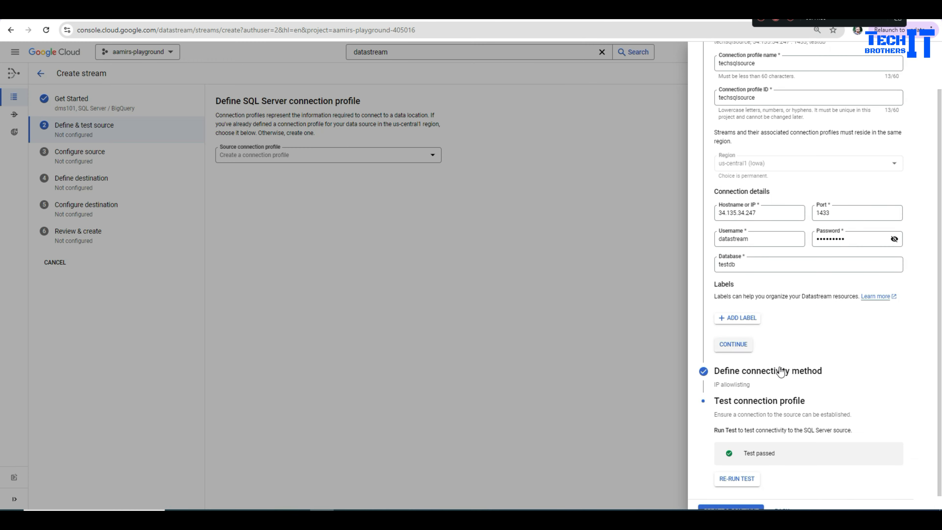
scroll(777, 361, down, 1)
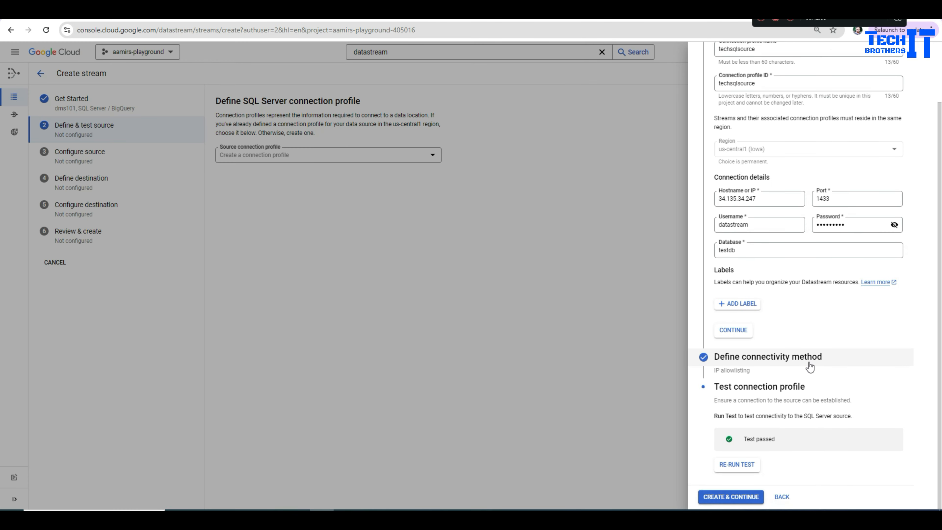
click(738, 497)
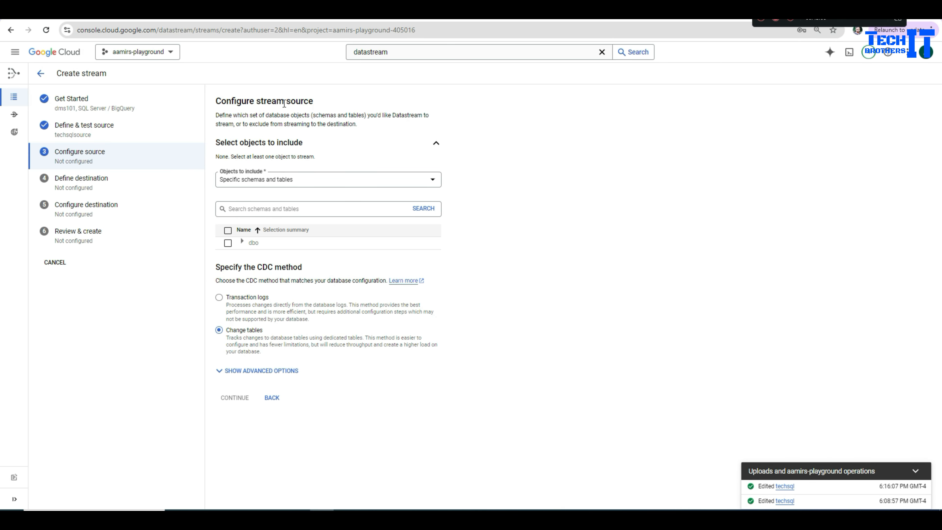
- Include specific schemas and tables in the stream, selecting the Product and Customer tables of the dbo schema
click(262, 184)
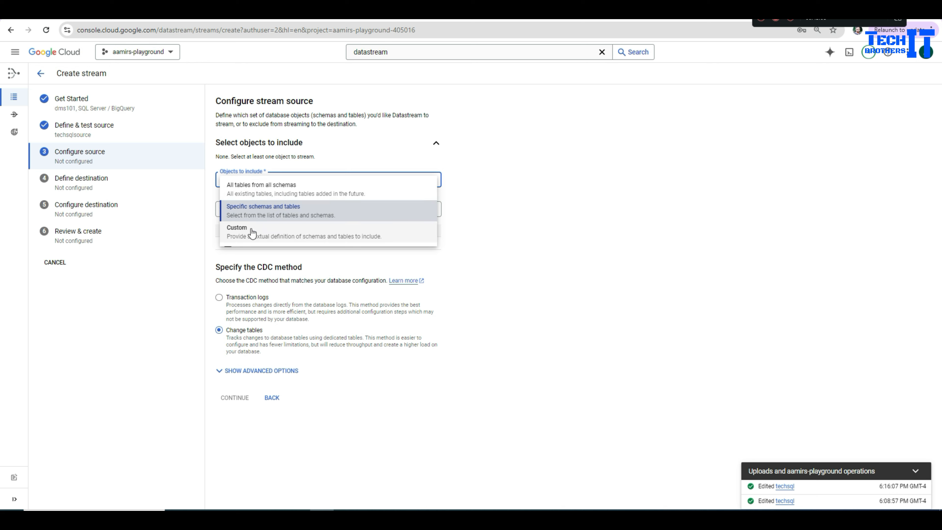
click(262, 216)
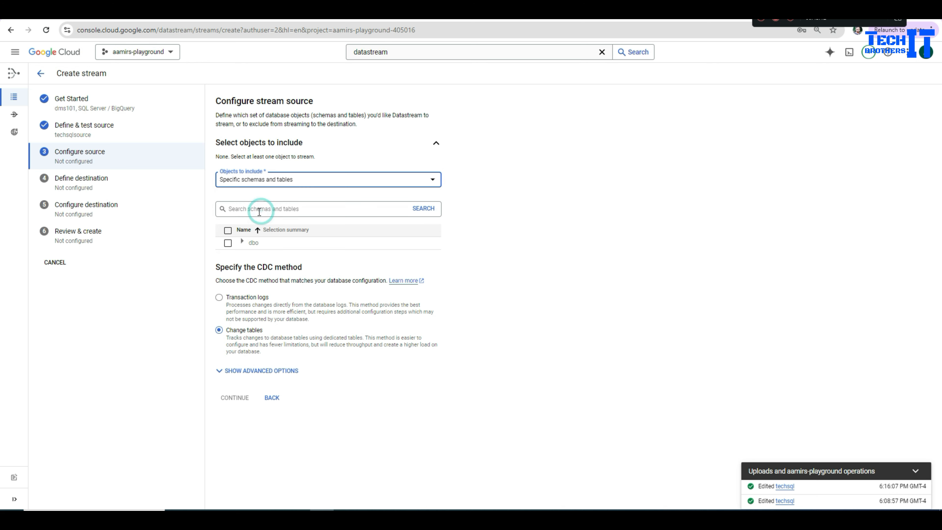
click(242, 243)
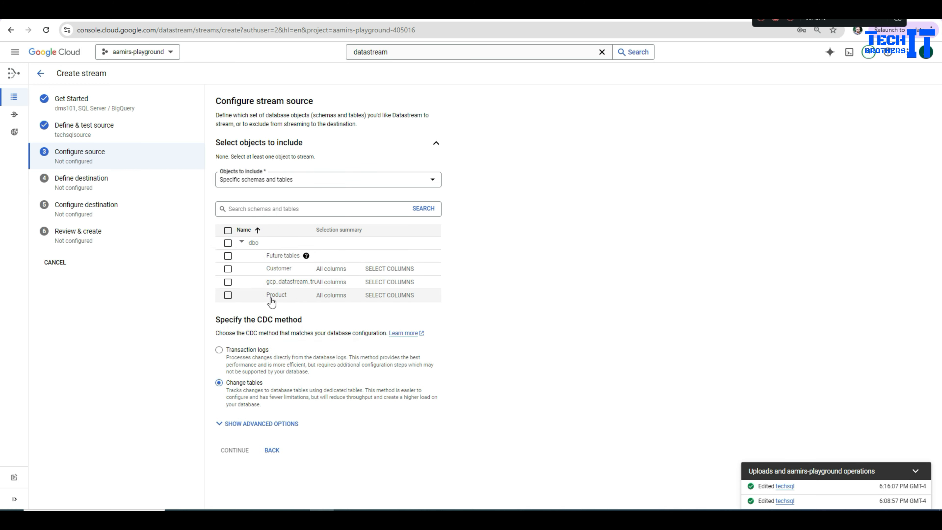
click(228, 295)
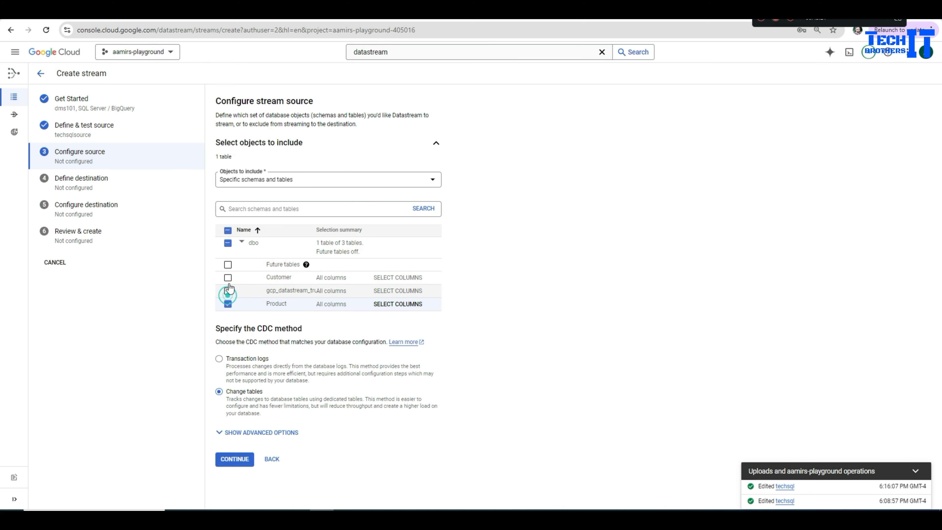
click(228, 277)
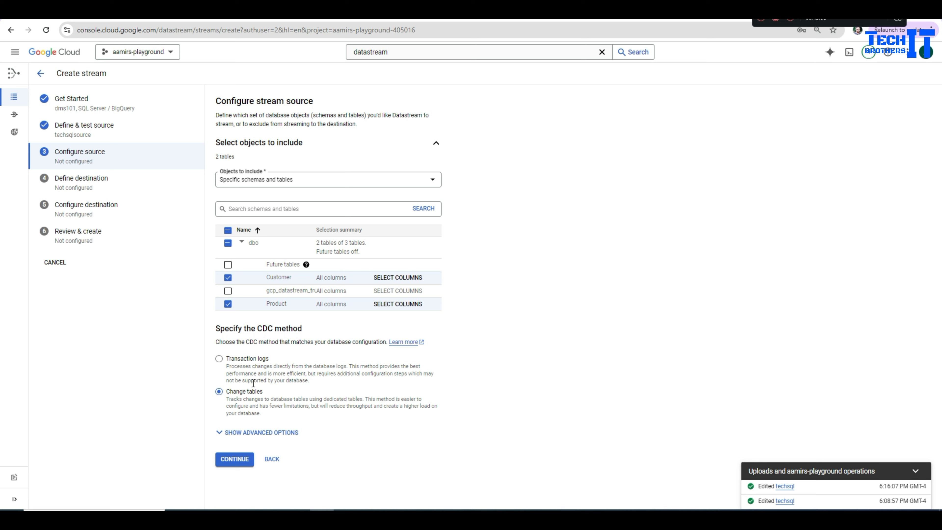
- Set the CDC method to Transaction logs, keep the automatic backfill mode in the advanced options and continue to the destination definition
drag(313, 379, 226, 366)
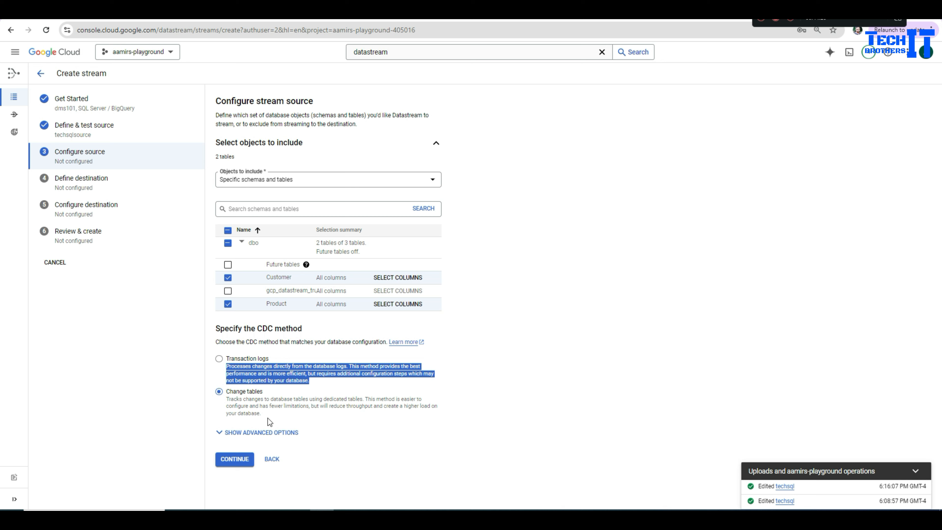
click(219, 359)
click(231, 433)
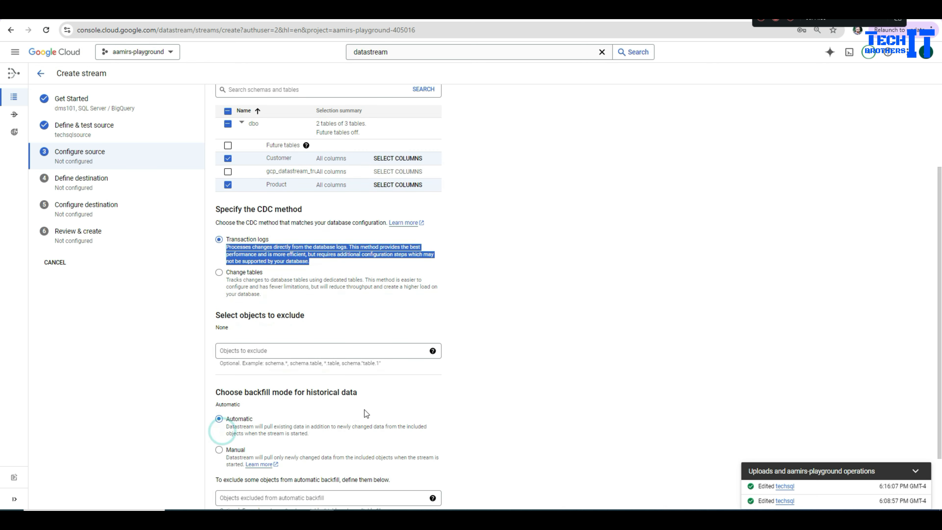
scroll(364, 409, down, 2)
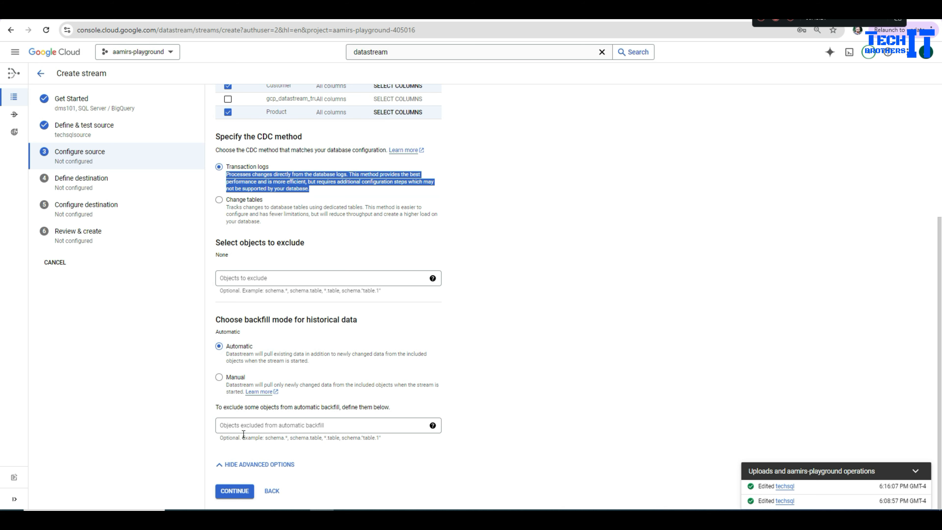
click(237, 493)
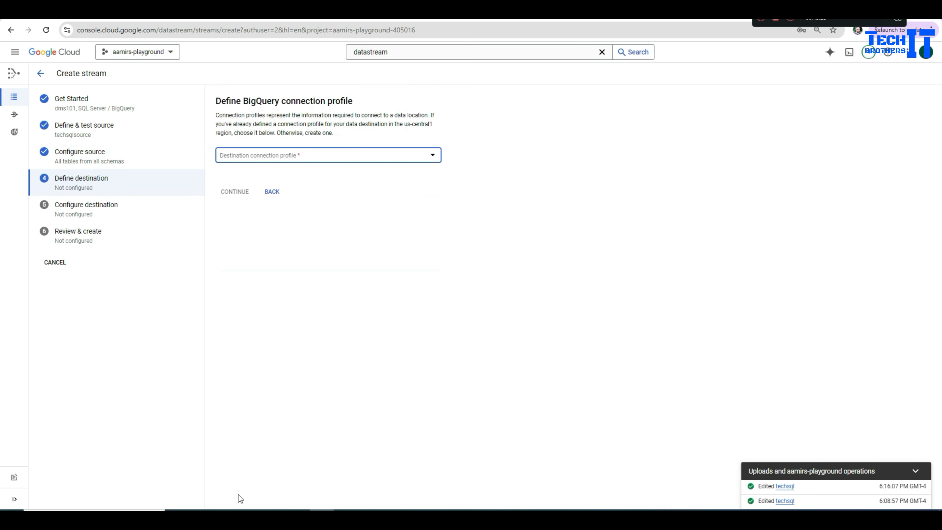
- Create a BigQuery destination connection profile named techbq and continue to the destination configuration
click(281, 159)
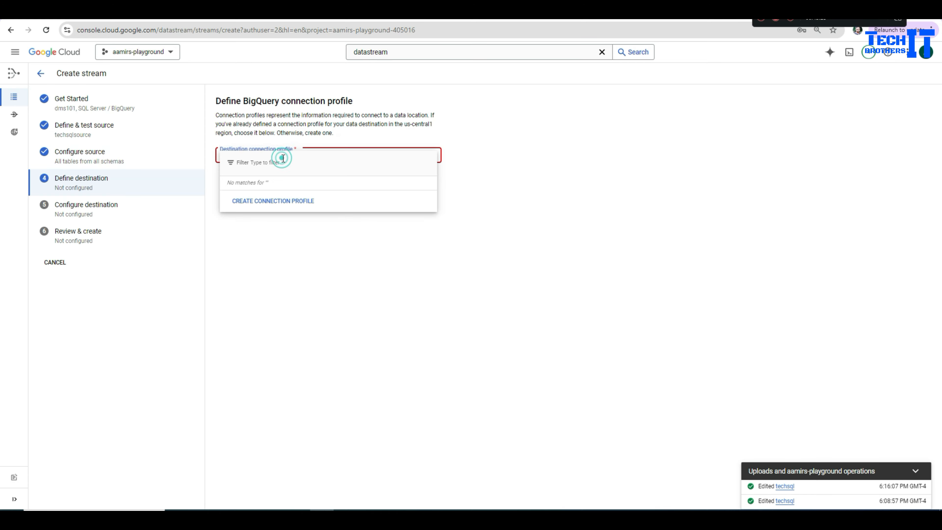
click(261, 202)
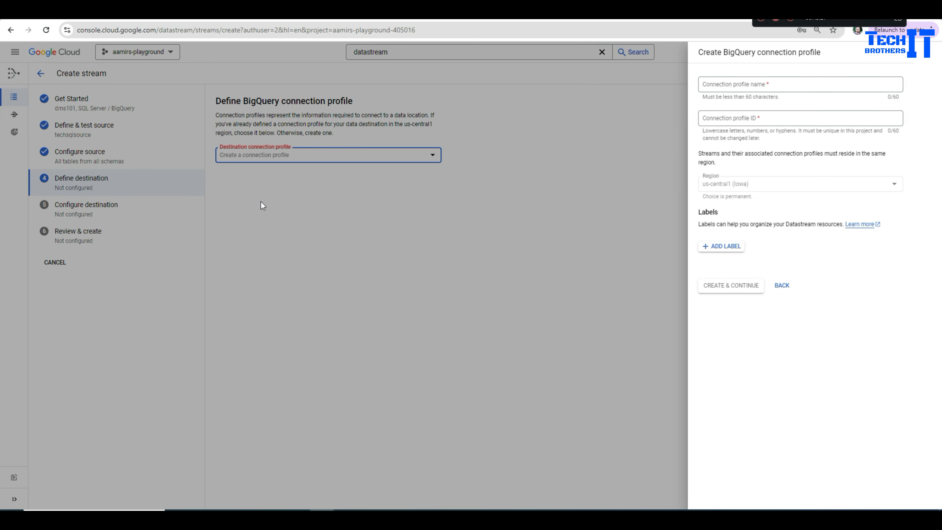
click(760, 85)
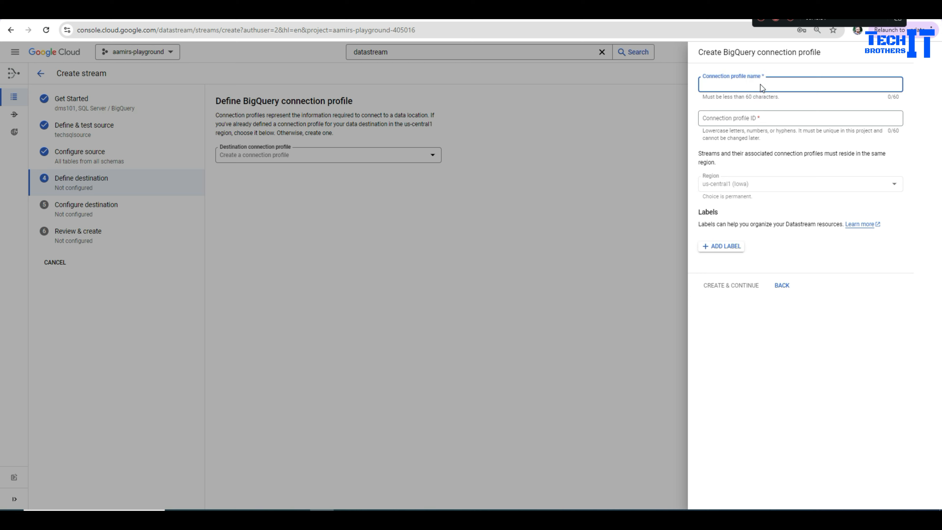
text(techd)
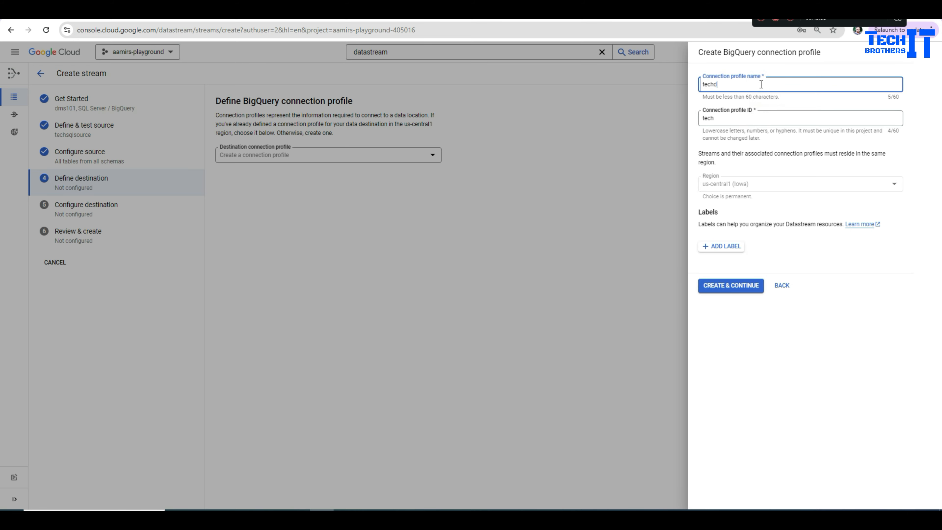
text(q)
click(729, 291)
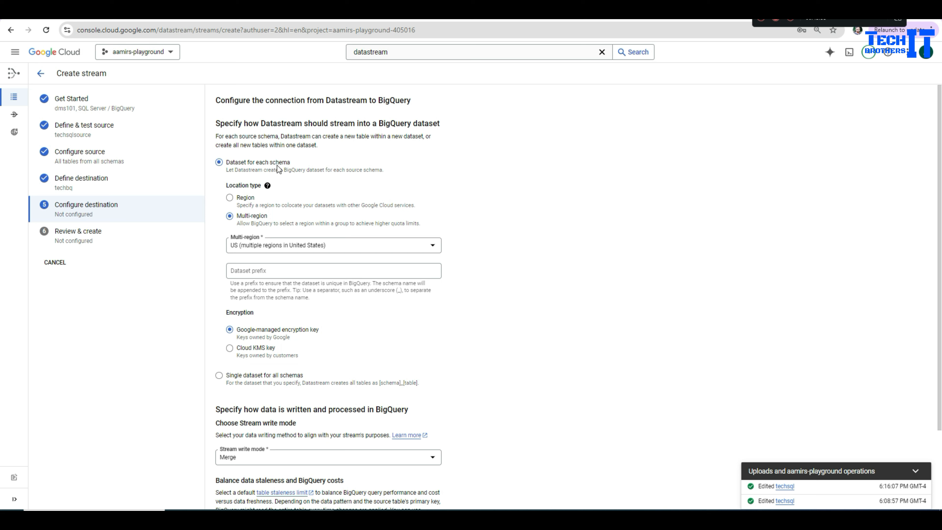
- Enter techdbbq as the dataset prefix for the dataset-for-each-schema option
mouse_move(267, 185)
click(265, 270)
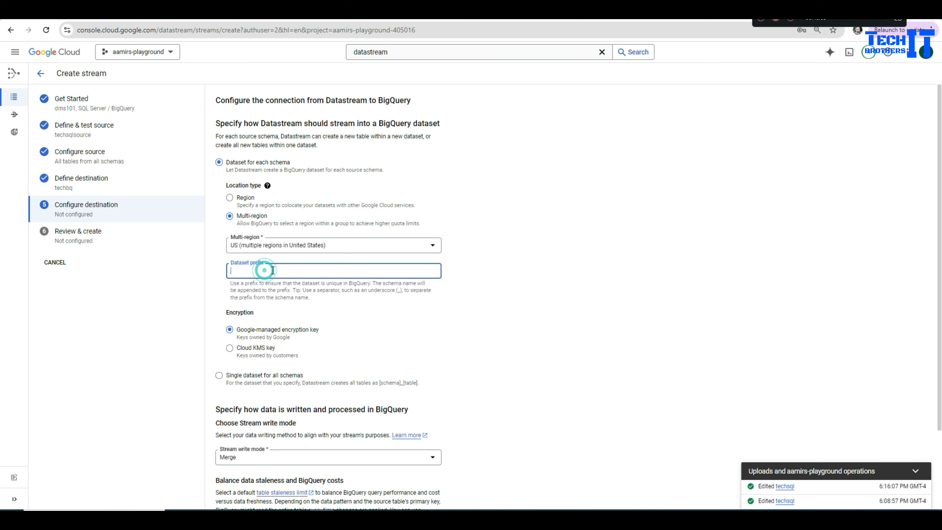
text(techdbbq)
- Stream into a single dataset for all schemas, creating a new US multi-region dataset with the ID techbq
scroll(289, 320, down, 3)
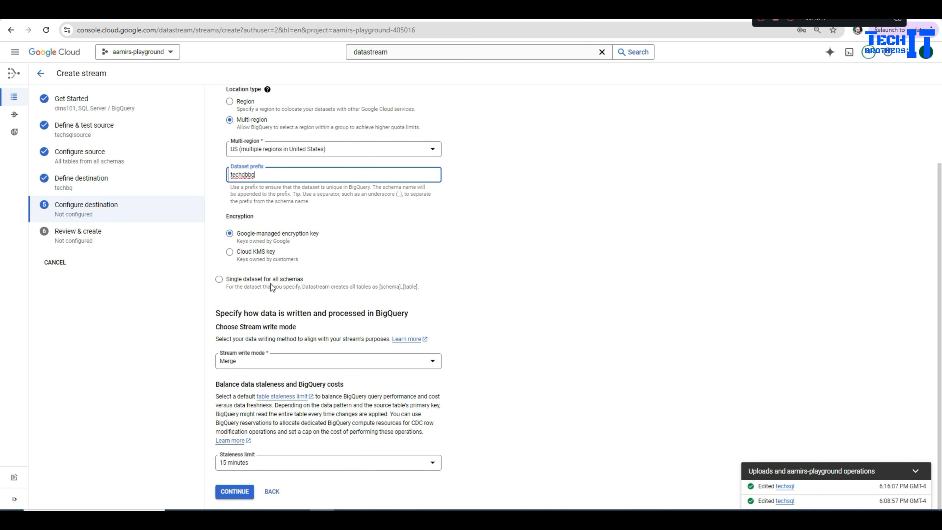
click(219, 279)
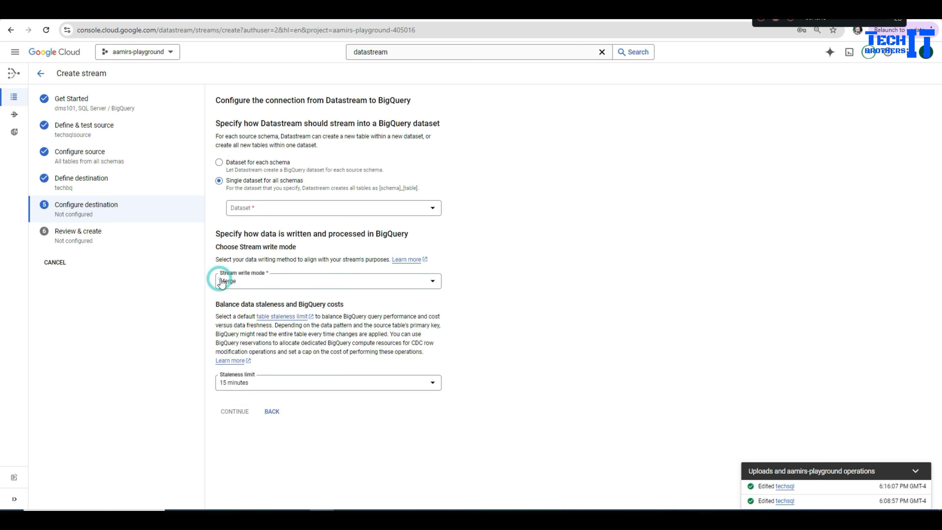
click(275, 208)
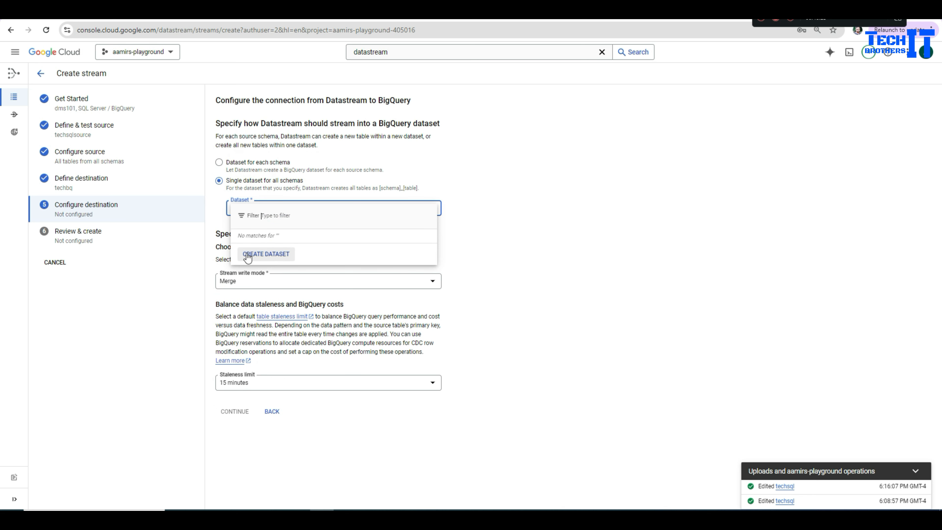
click(262, 257)
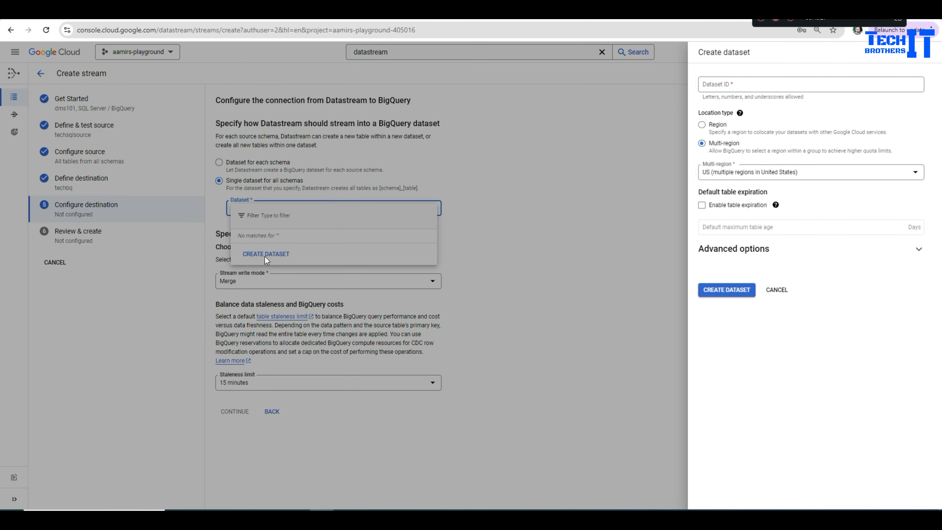
click(755, 87)
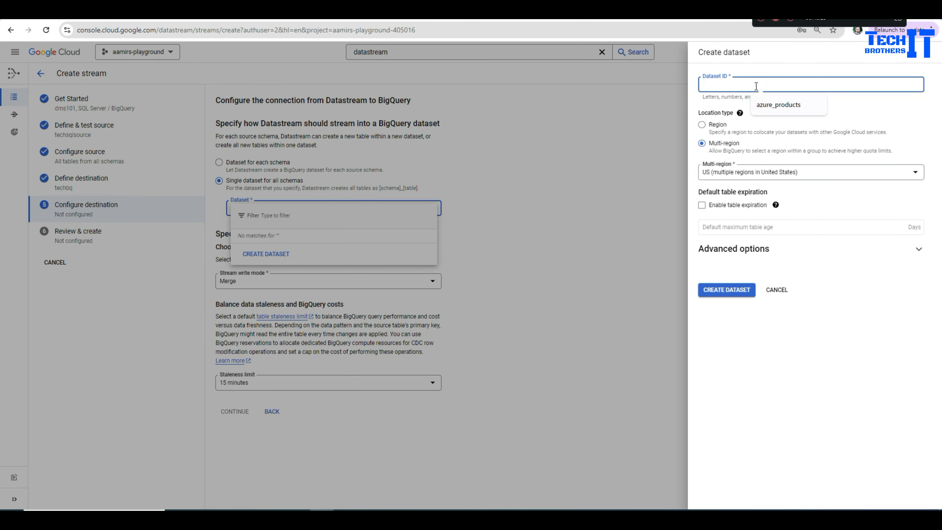
text(tech)
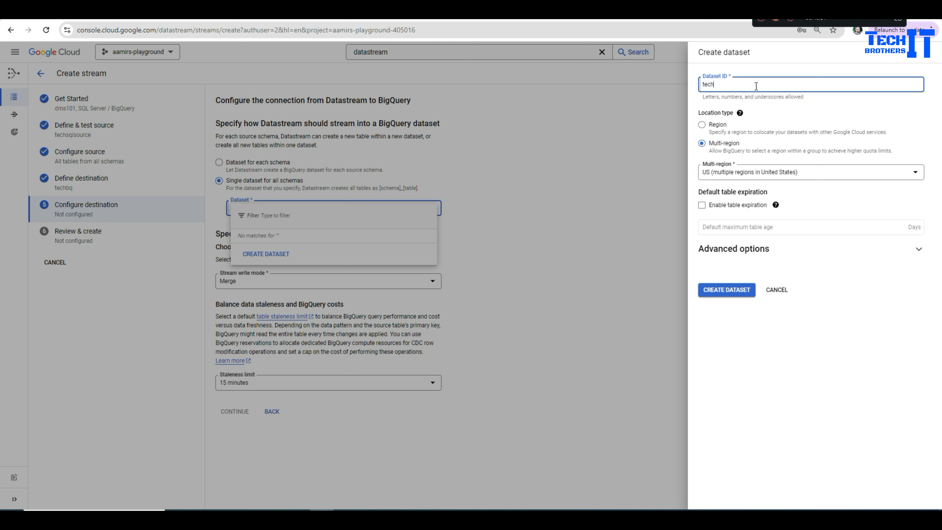
text(db)
key(BackSpace)
key(BackSpace)
text(bq)
click(729, 295)
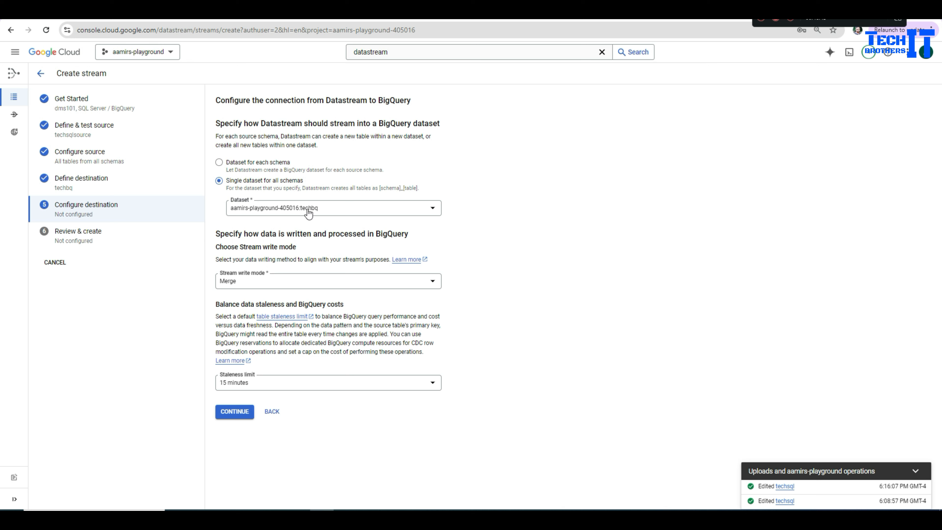
- Keep Merge as the stream write mode, set the staleness limit to 0 seconds and continue to the review
click(245, 287)
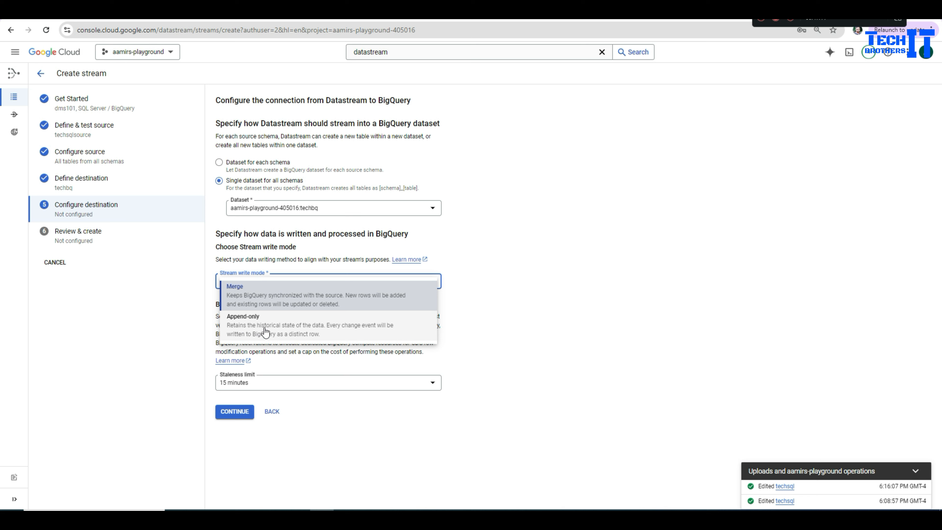
click(275, 301)
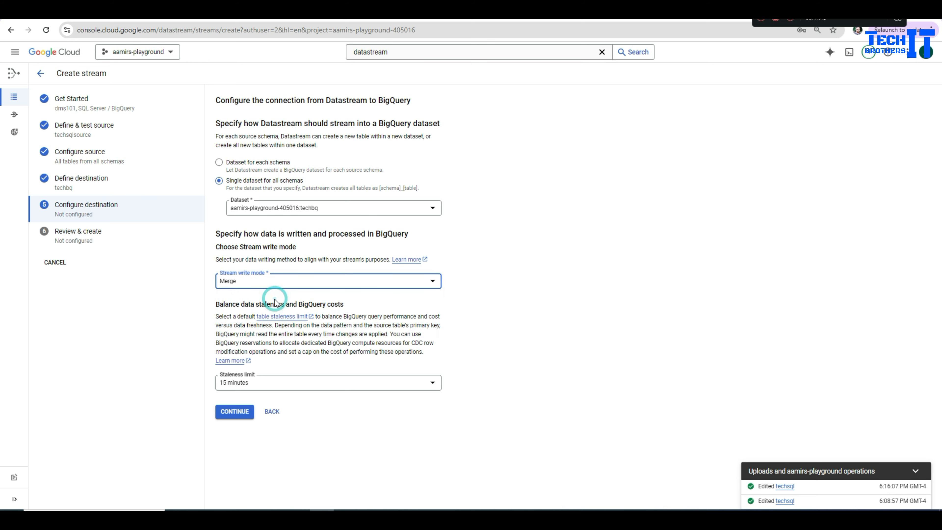
click(259, 386)
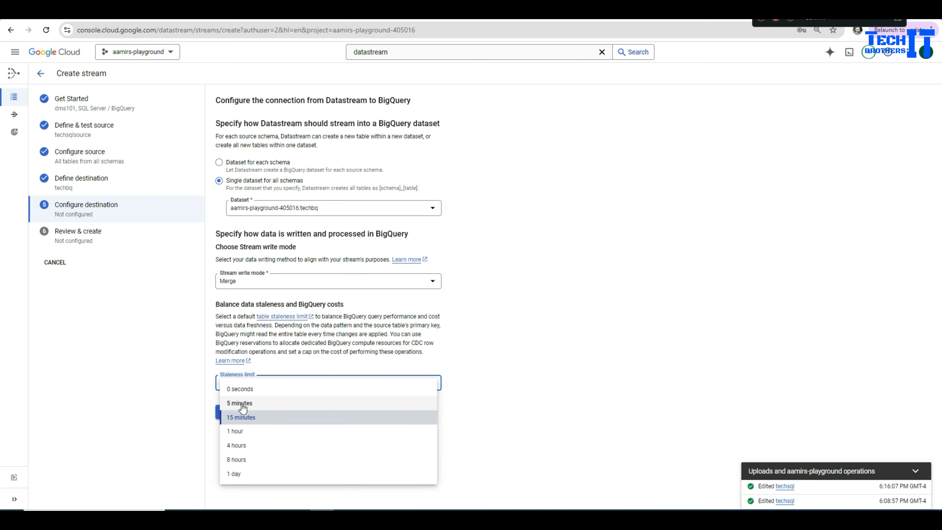
click(245, 388)
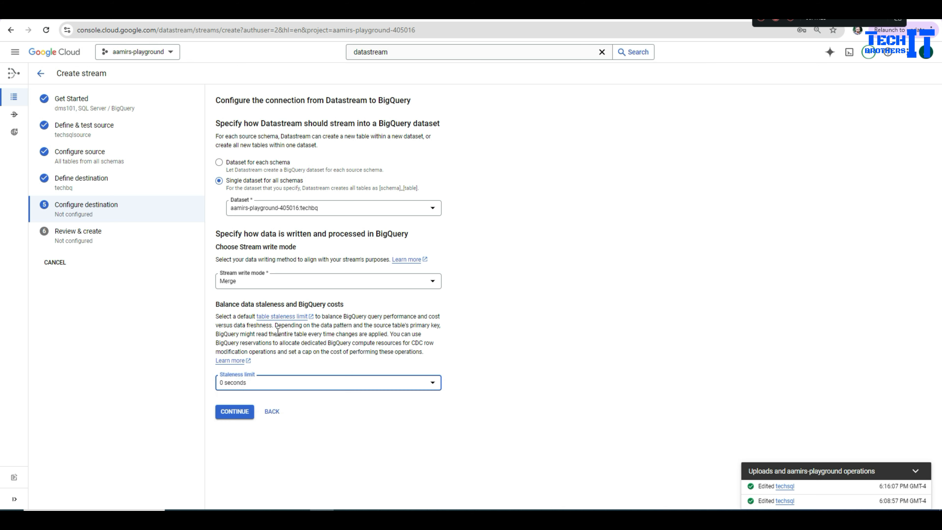
click(241, 388)
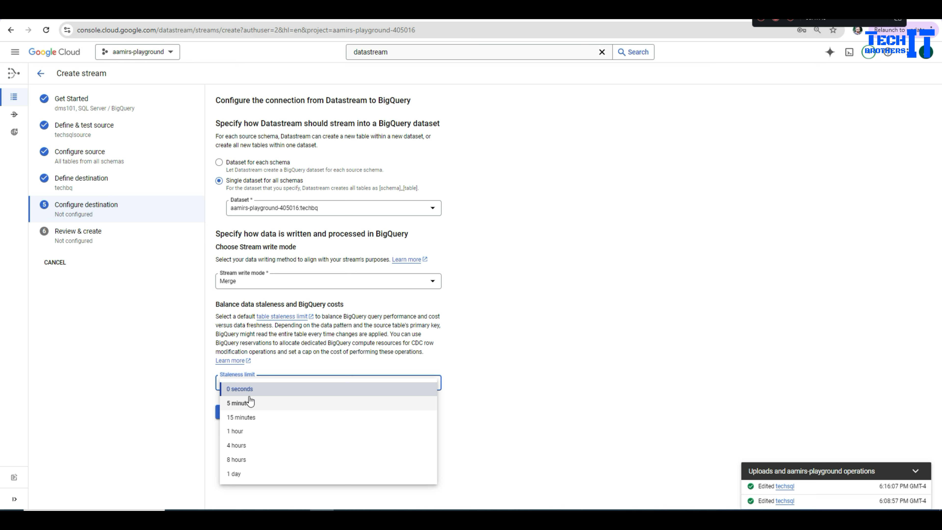
click(248, 404)
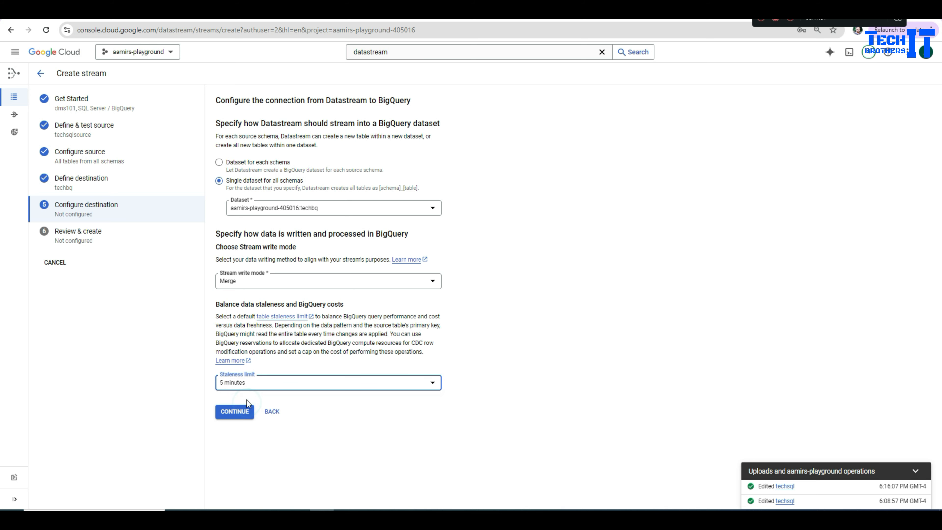
click(248, 383)
click(250, 391)
click(231, 412)
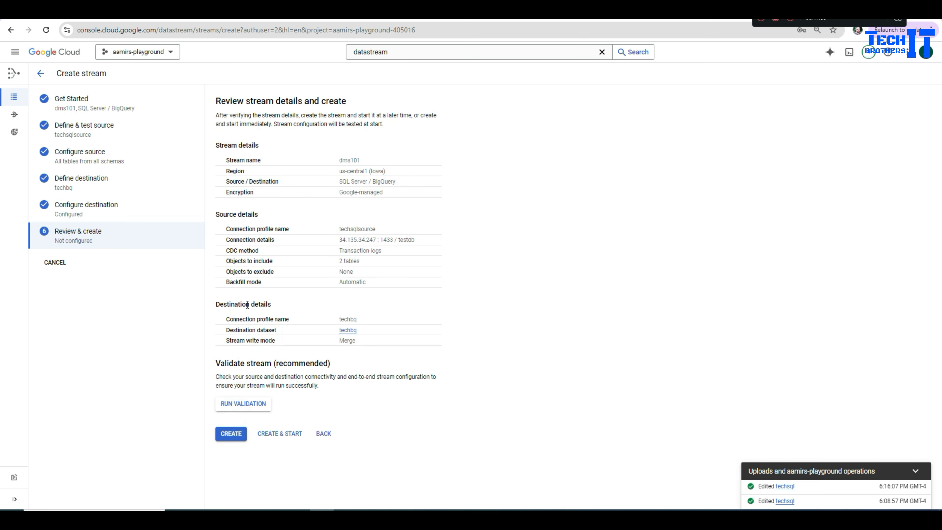
- Run the validation of the dms101 stream, then create and start it
click(244, 407)
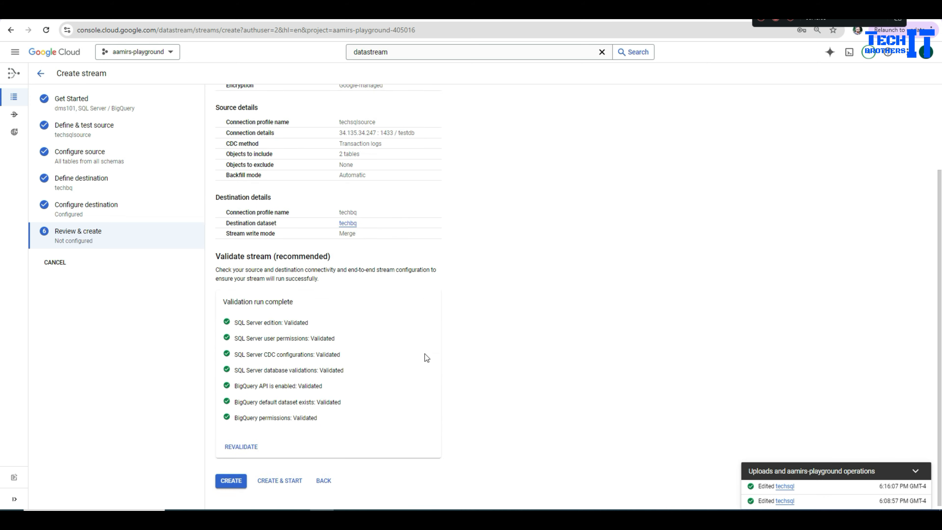
scroll(424, 353, down, 1)
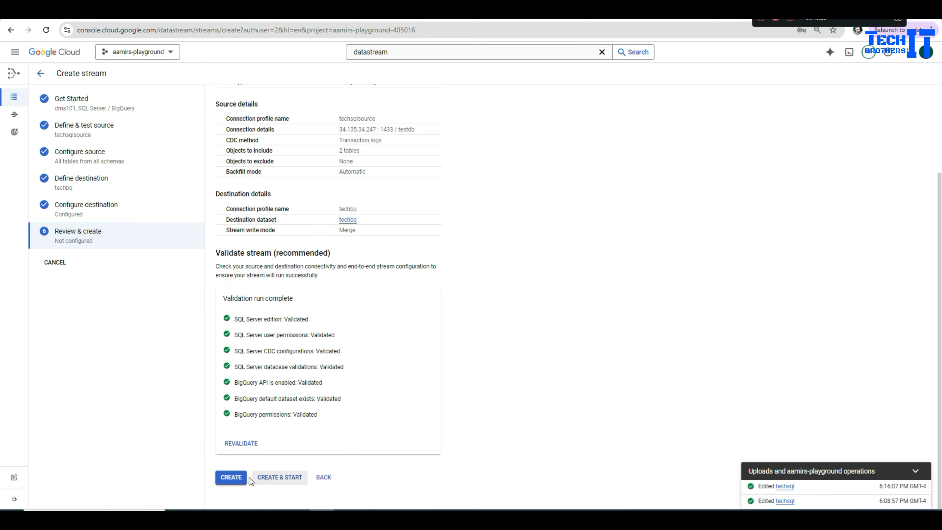
click(279, 478)
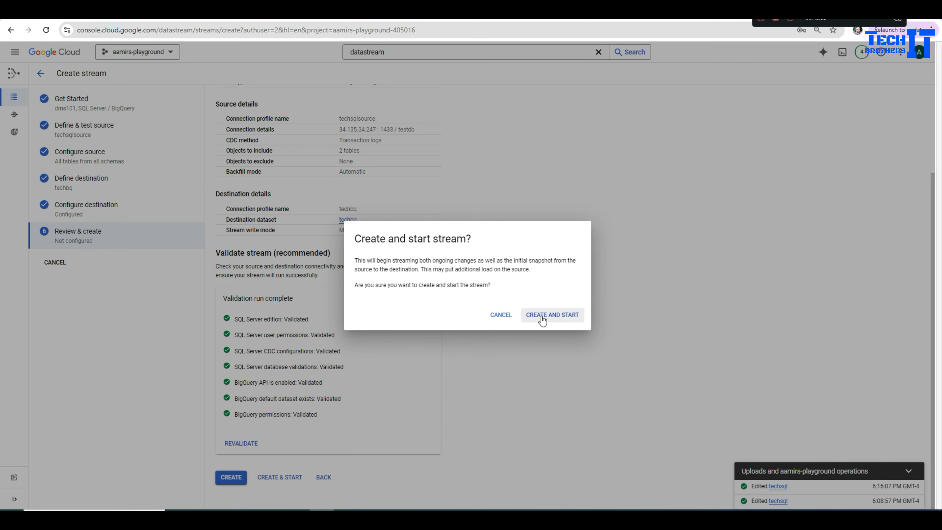
click(541, 317)
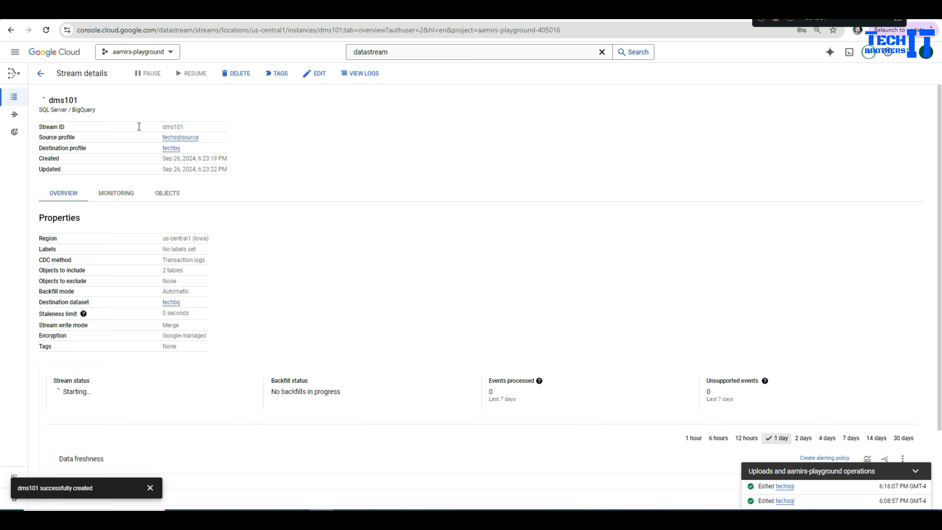
- Review the stream ID, backfill mode and status in the details of the dms101 stream
double_click(172, 127)
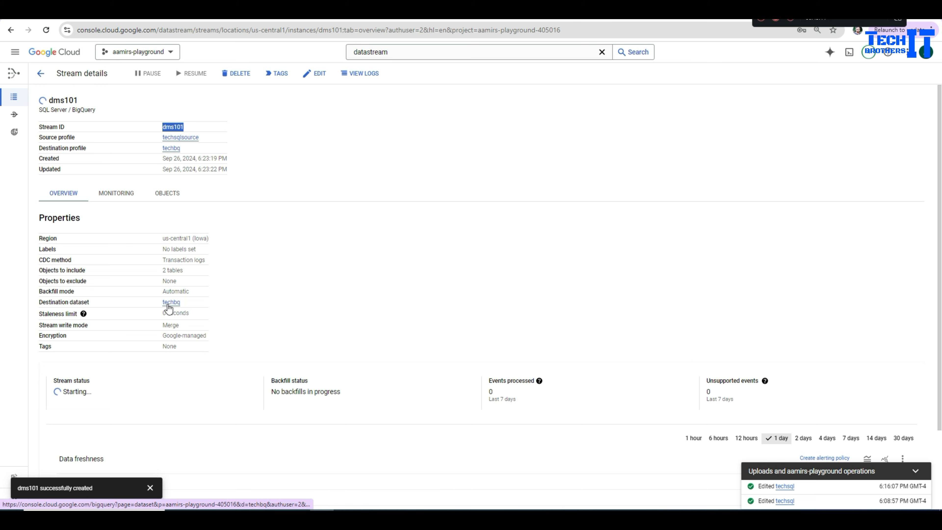
click(160, 292)
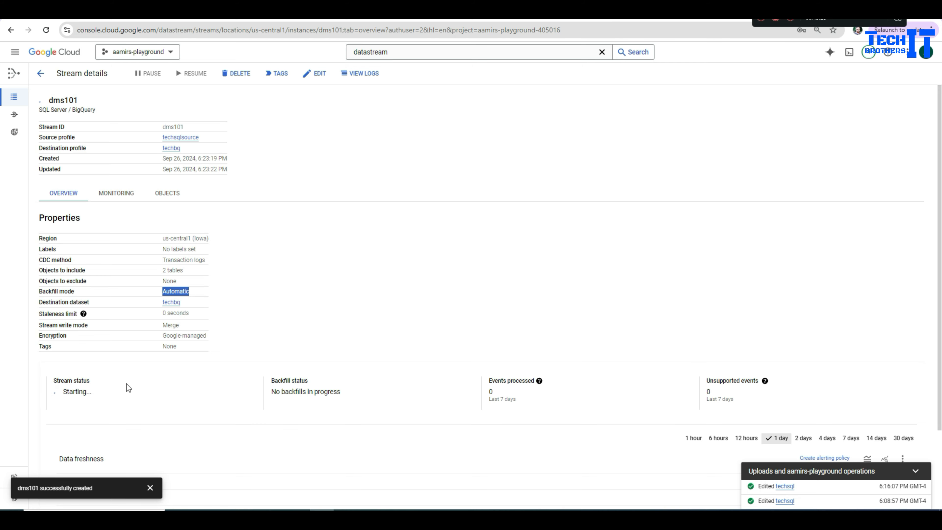
scroll(129, 388, down, 1)
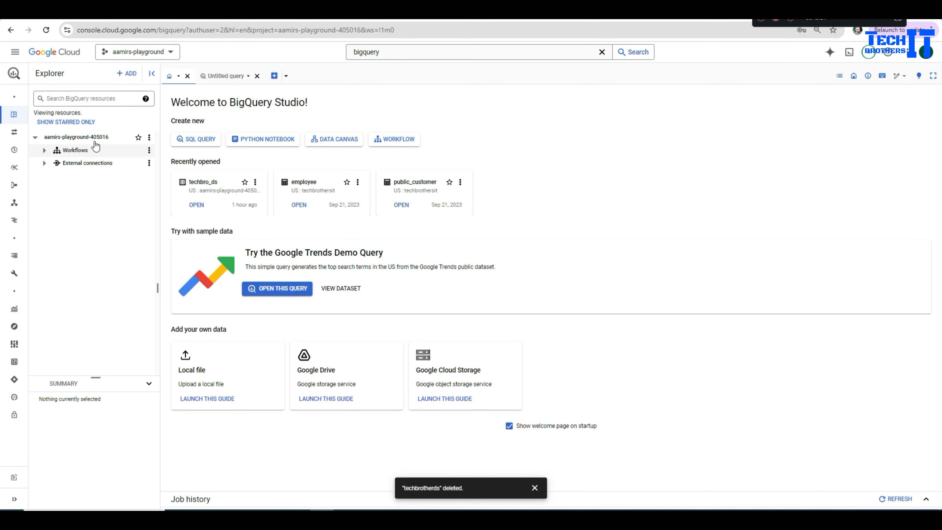
- Switch to BigQuery, refresh the project's contents, expand the techbq dataset and refresh it to check for replicated tables
click(97, 138)
click(149, 137)
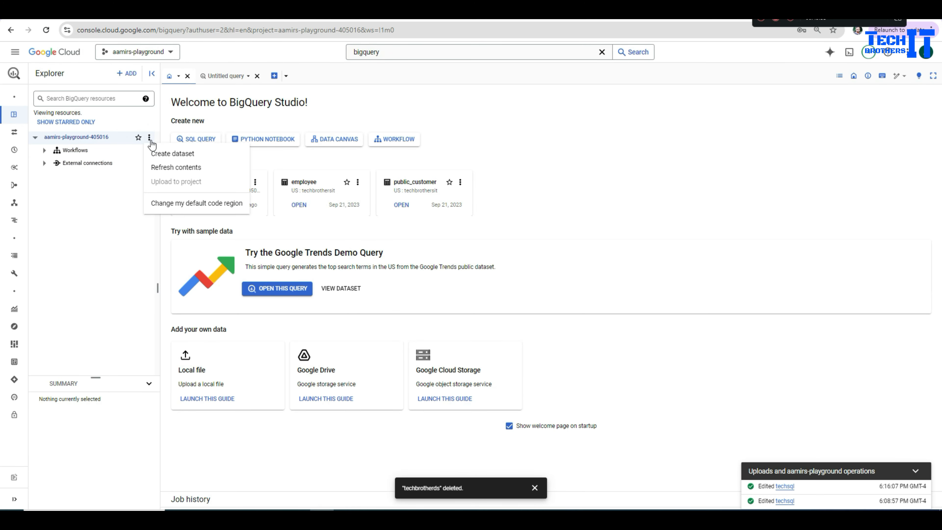
click(165, 168)
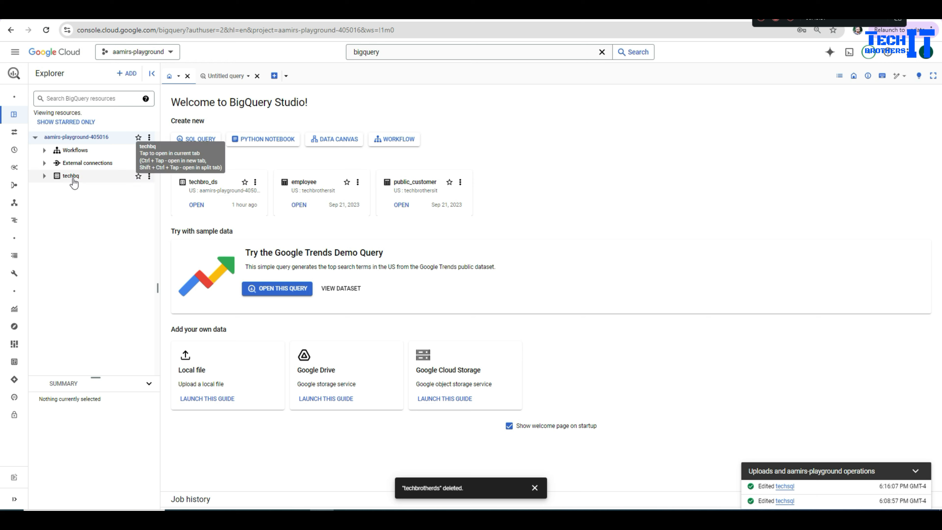
click(44, 176)
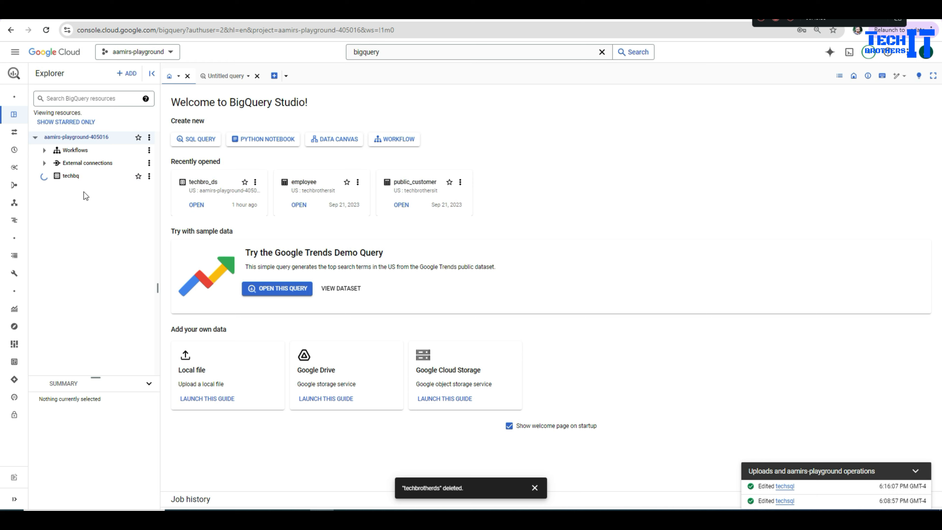
click(149, 176)
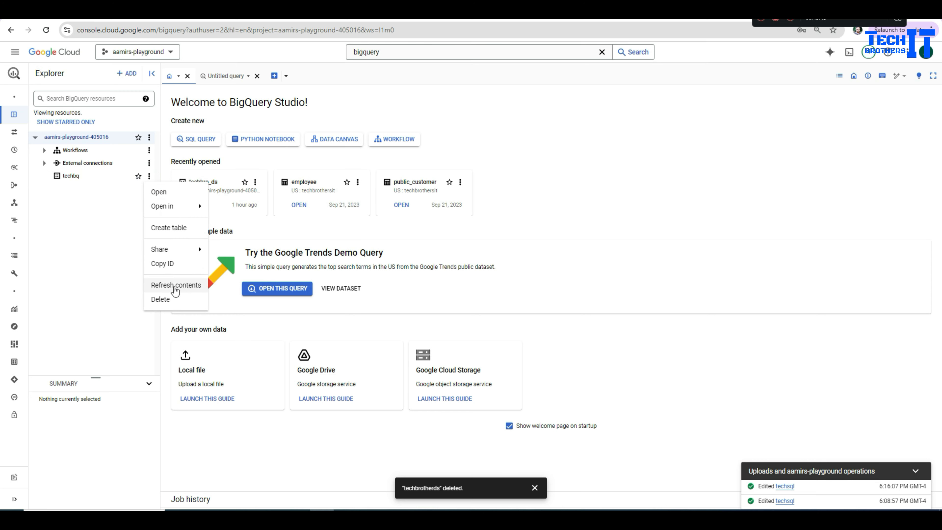
click(172, 286)
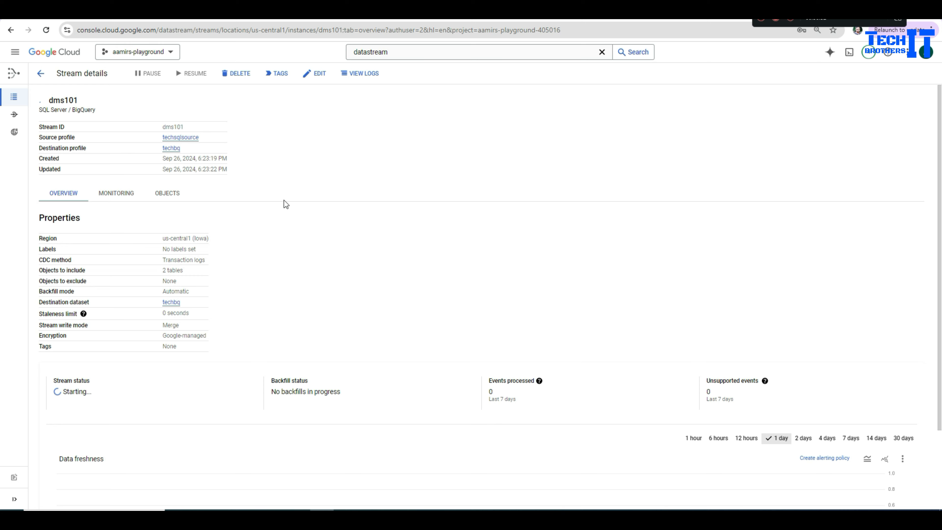
- Switch back to Datastream, view the editable settings of the dms101 stream and return to its details
click(320, 79)
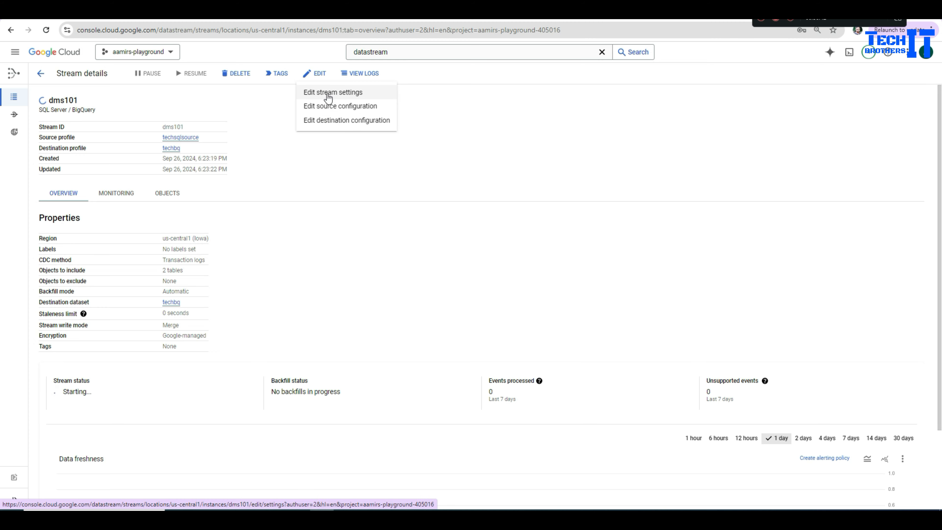
click(328, 96)
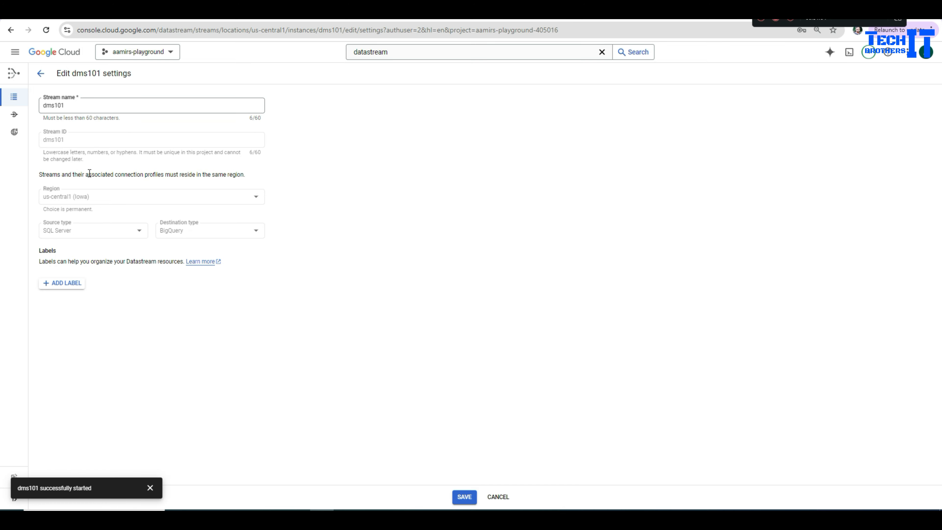
click(41, 74)
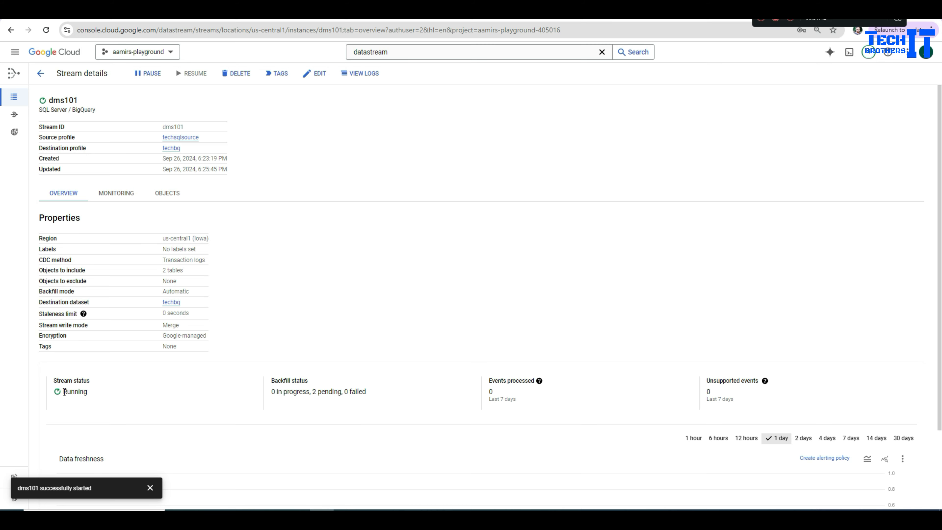
- Review the dms101 stream's status, its throughput for the last 1 hour, and the backfill status of its objects
drag(63, 393, 95, 395)
click(128, 197)
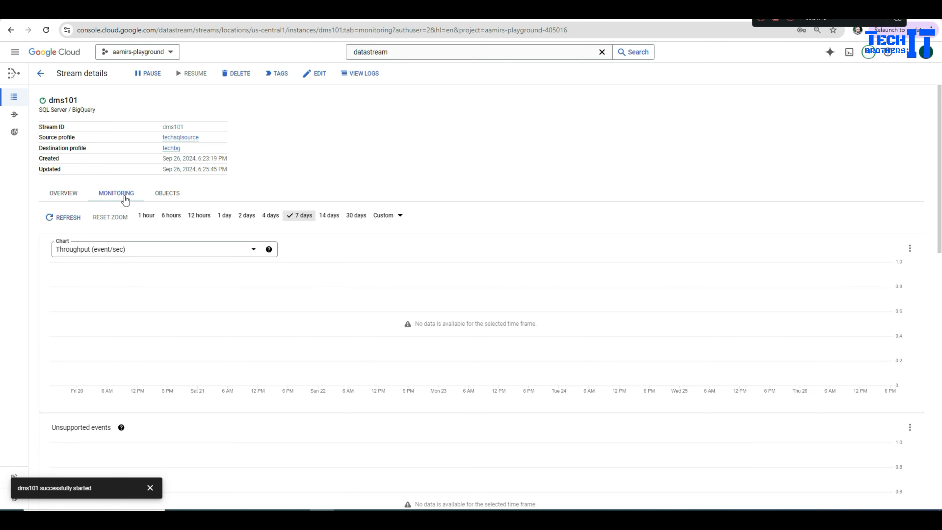
click(146, 215)
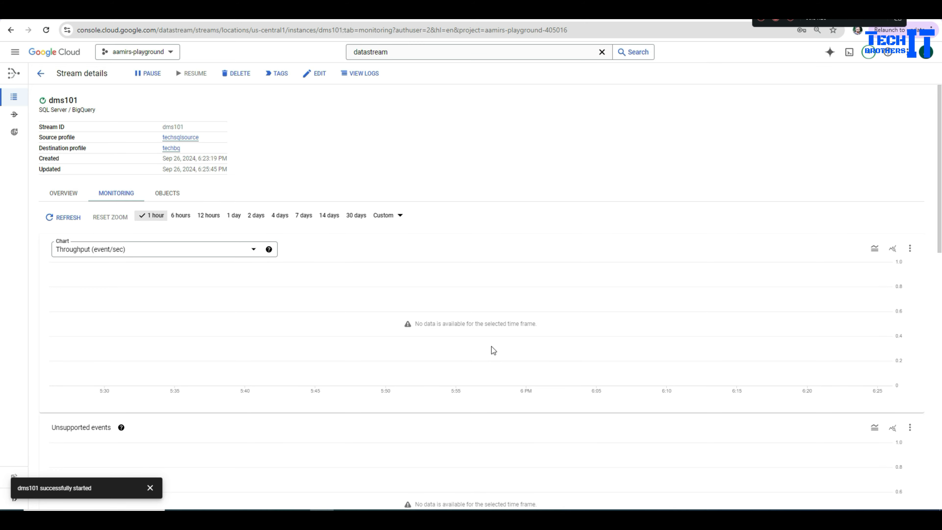
click(176, 199)
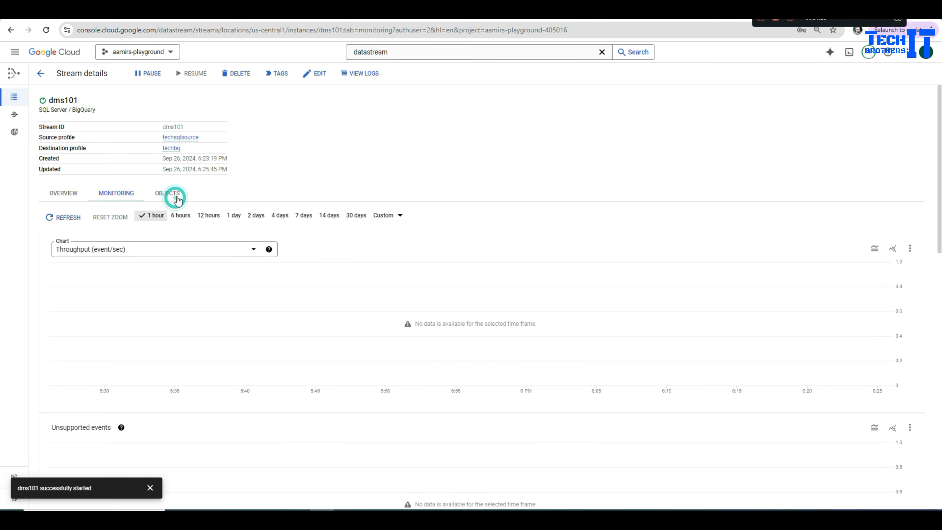
click(167, 197)
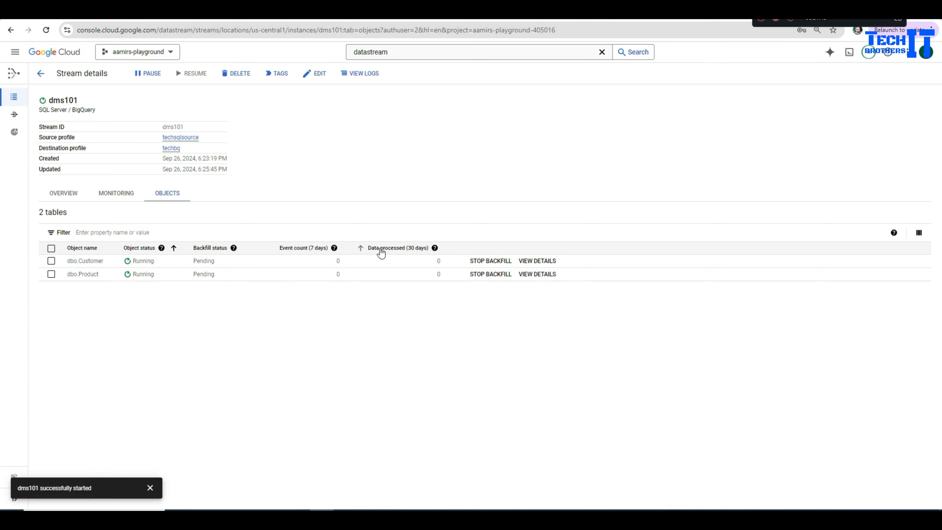
mouse_move(435, 252)
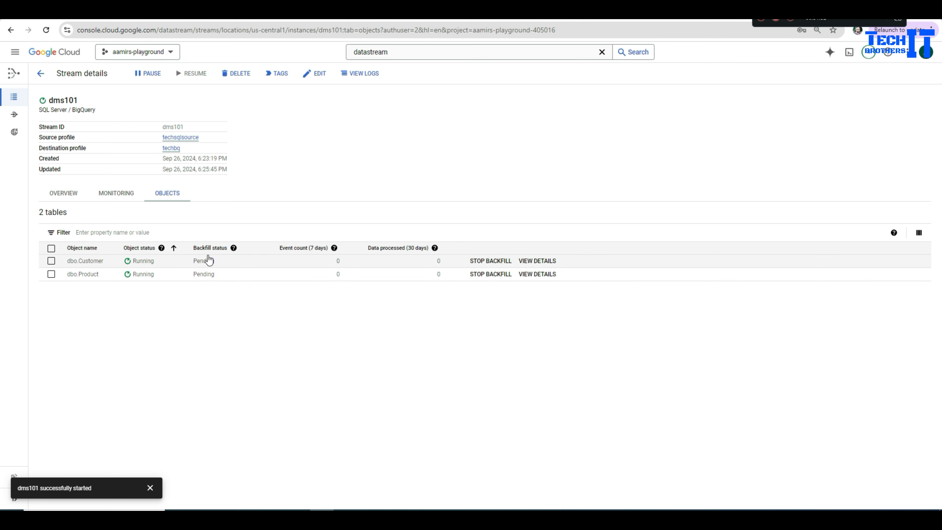
- View the logs of the dms101 stream in Logs Explorer, then return to the stream's object list
click(359, 74)
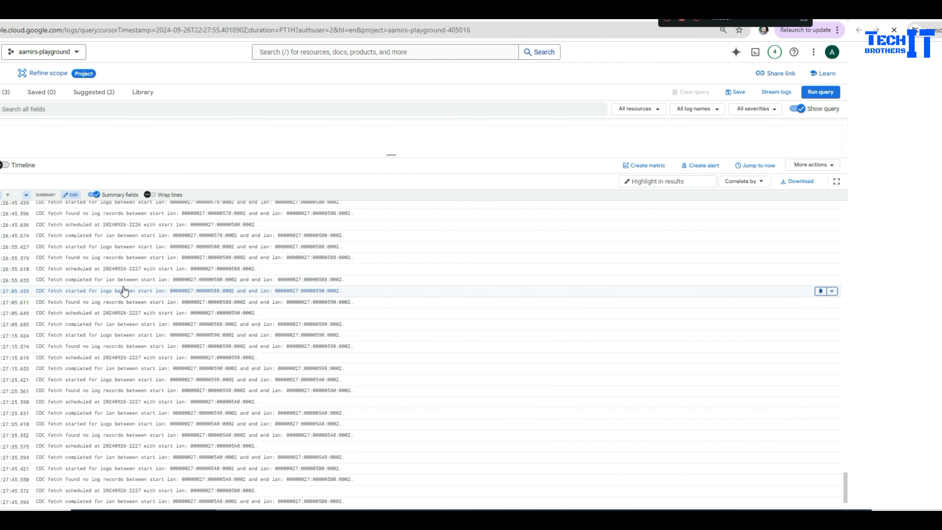
scroll(350, 320, down, 2)
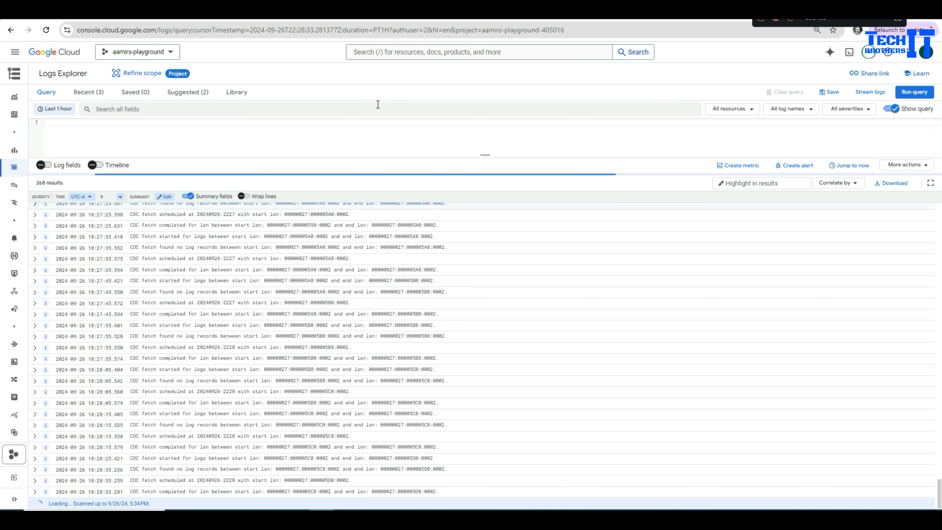
click(454, 10)
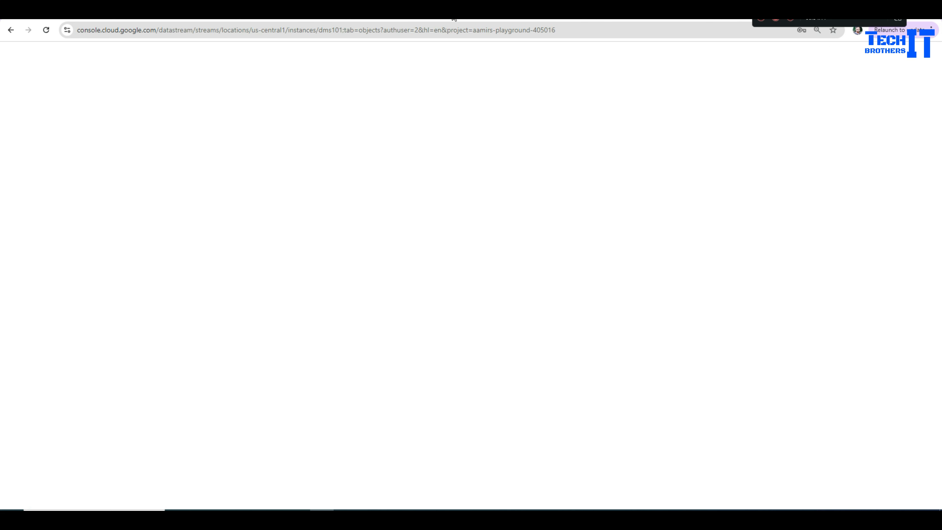
- Check the event counts of dbo.Customer and dbo.Product, and view the backfill details and schema of dbo.Customer
click(328, 319)
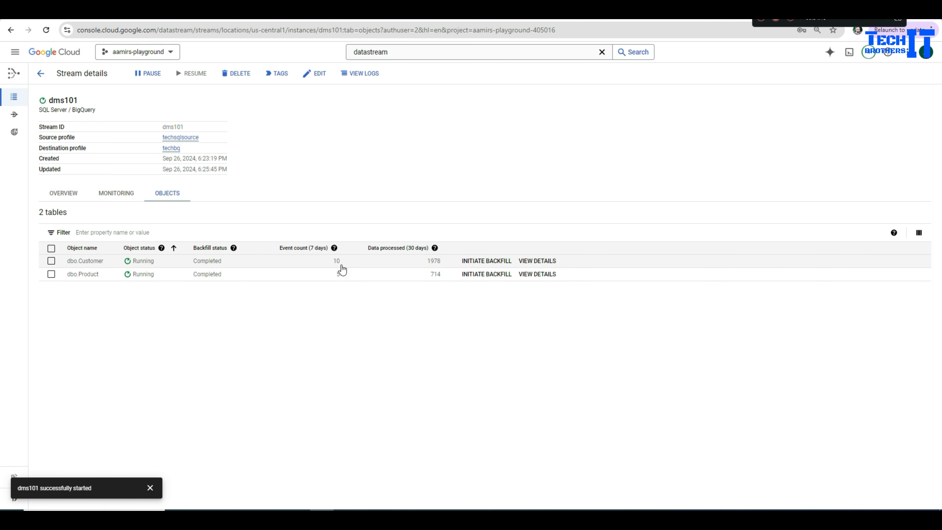
click(336, 263)
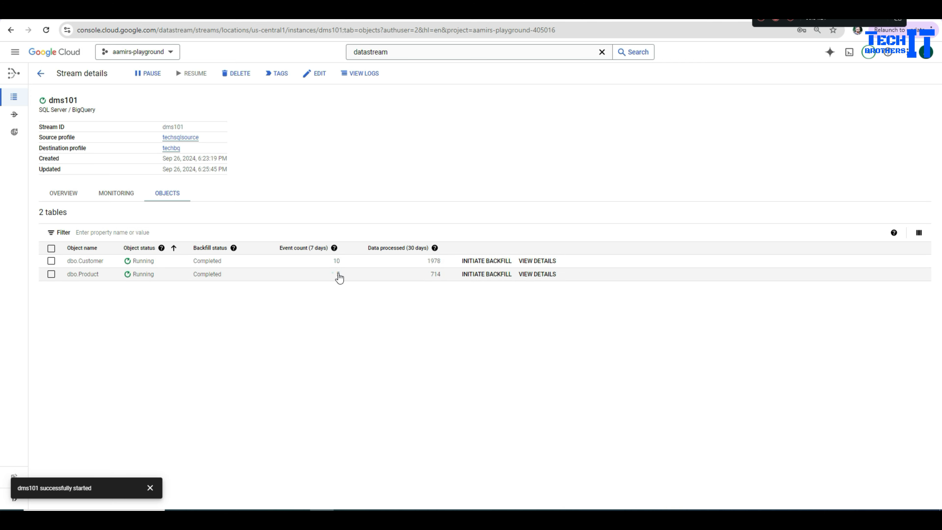
double_click(338, 274)
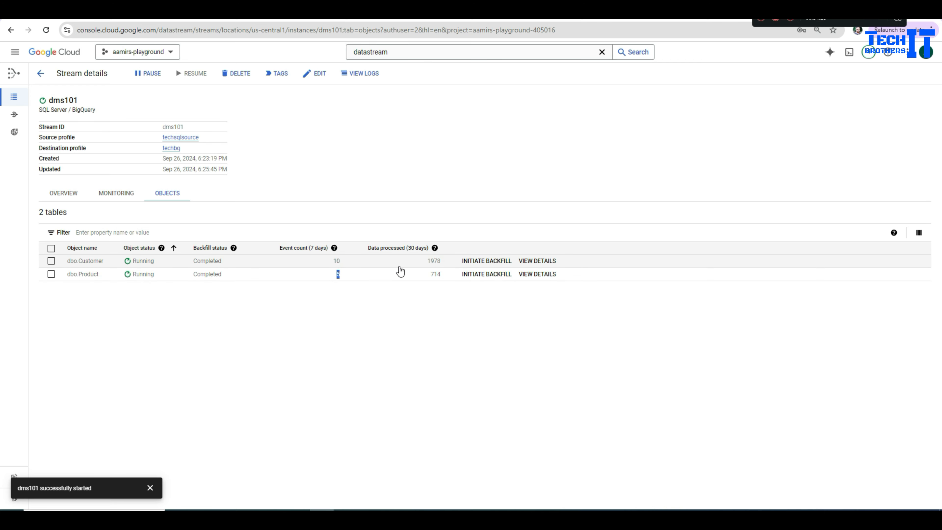
click(537, 261)
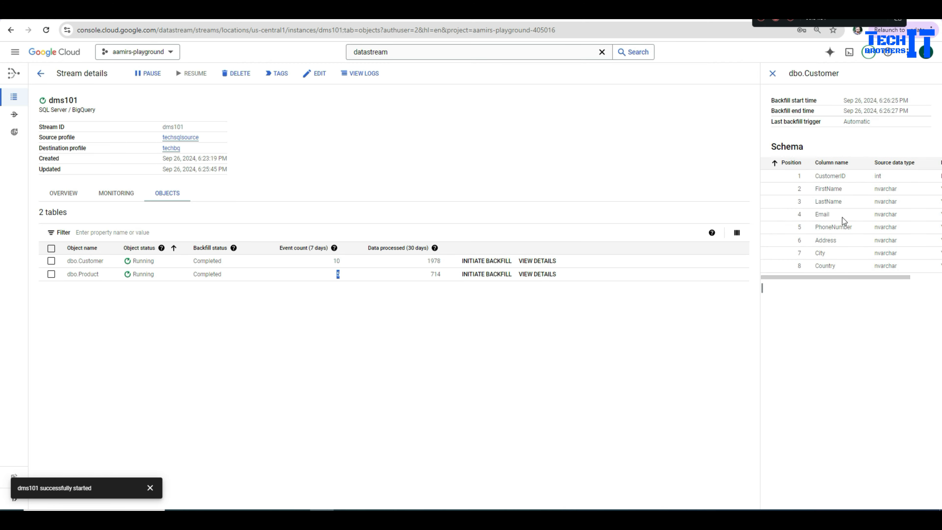
click(774, 75)
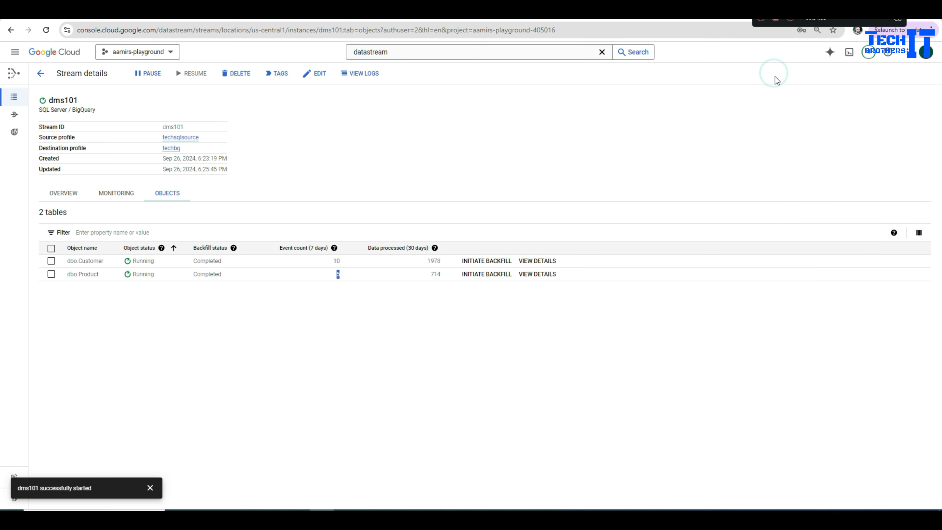
click(381, 316)
- Switch to BigQuery, open the techbq dataset and refresh its contents to list the replicated tables
click(383, 15)
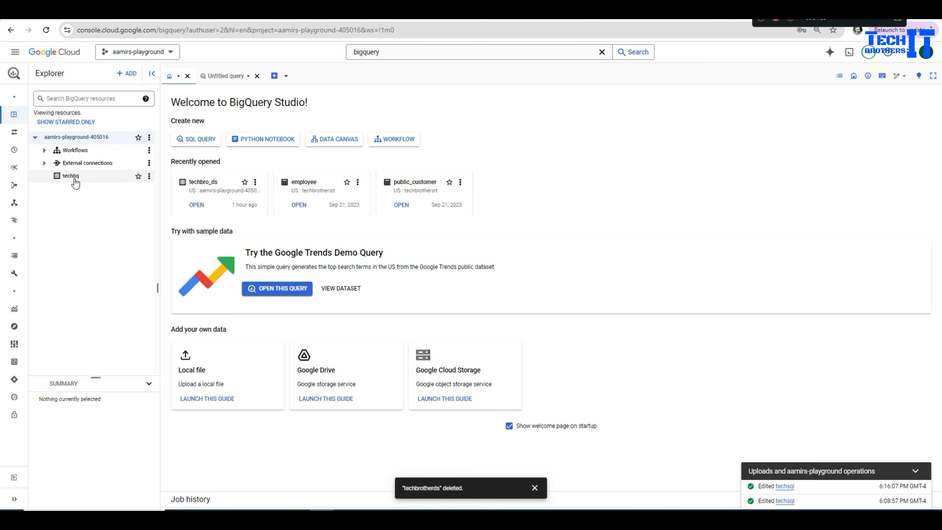
click(83, 177)
click(149, 177)
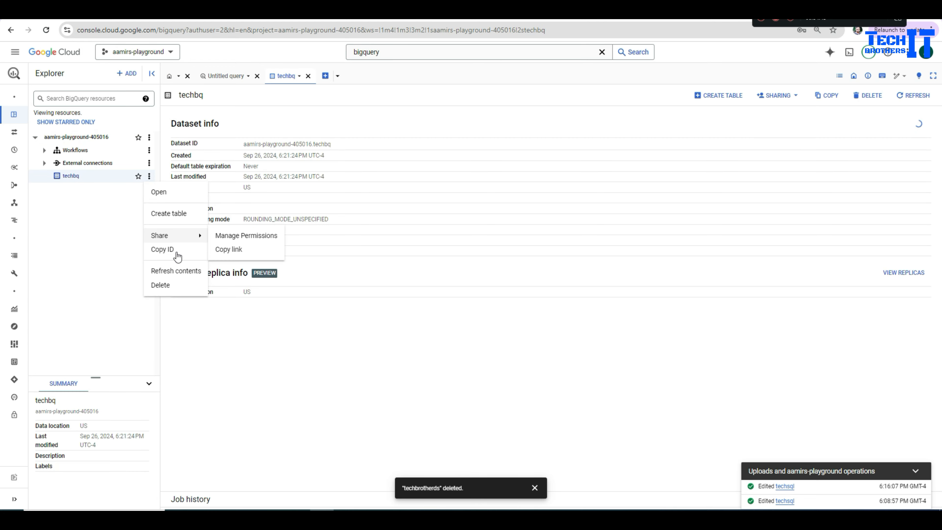
click(168, 271)
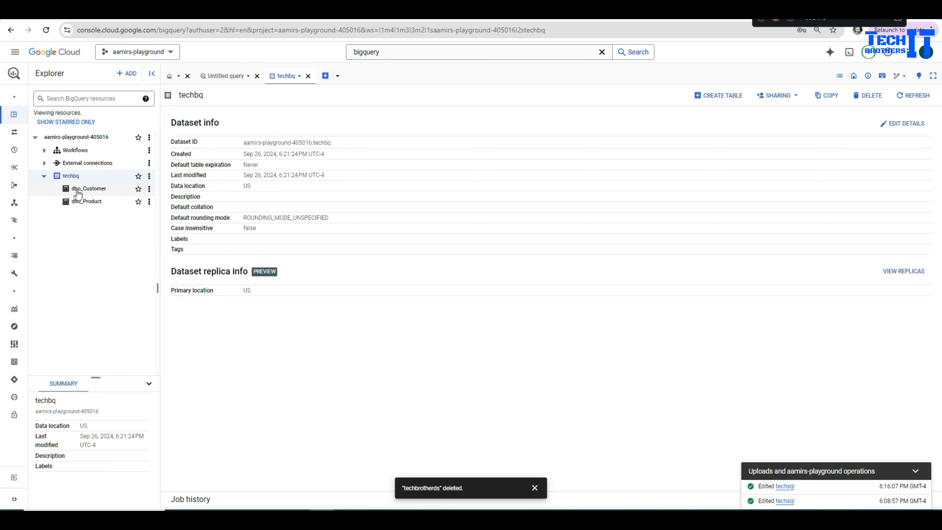
- Open the dbo_Customer table and examine its schema, storage details, streaming buffer statistics and data preview
click(149, 189)
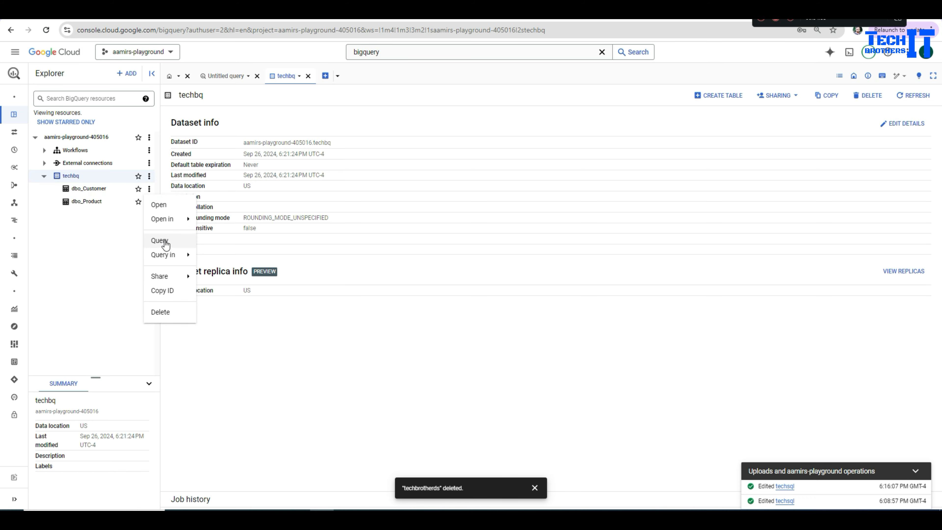
click(158, 206)
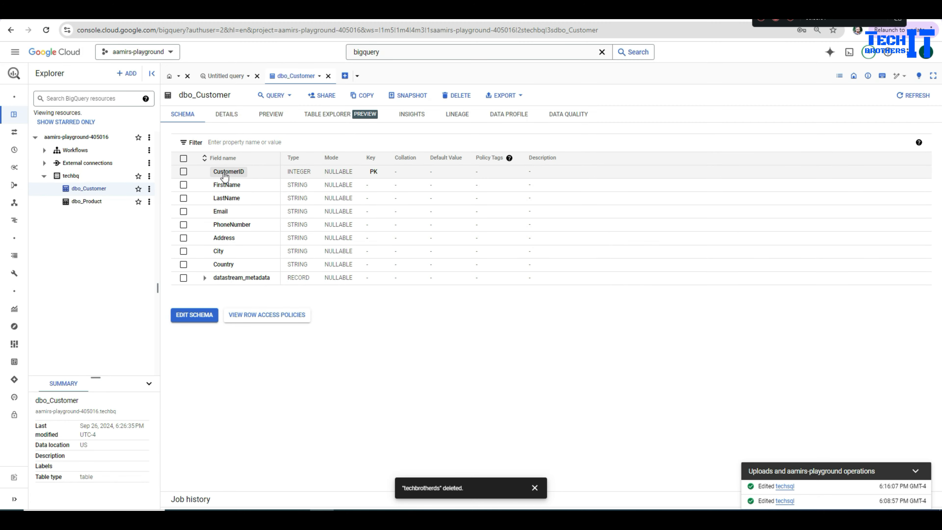
click(222, 116)
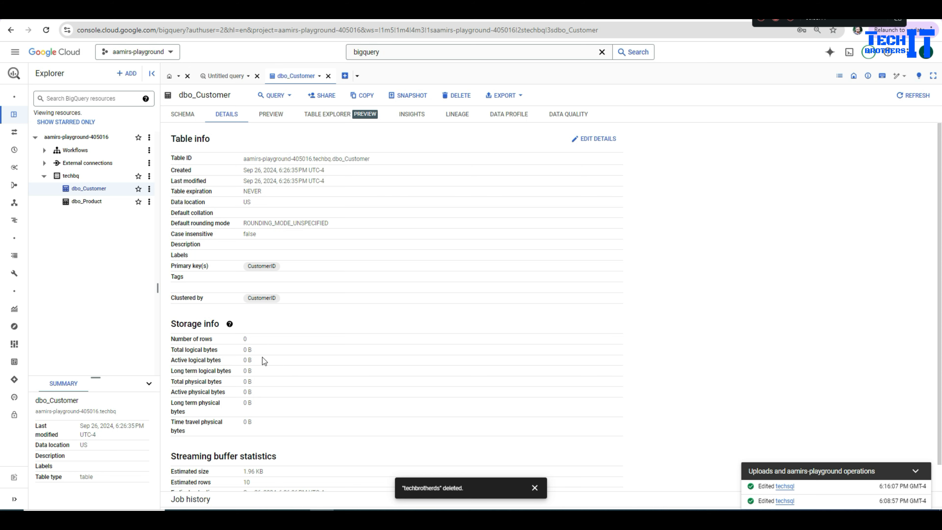
scroll(273, 358, down, 1)
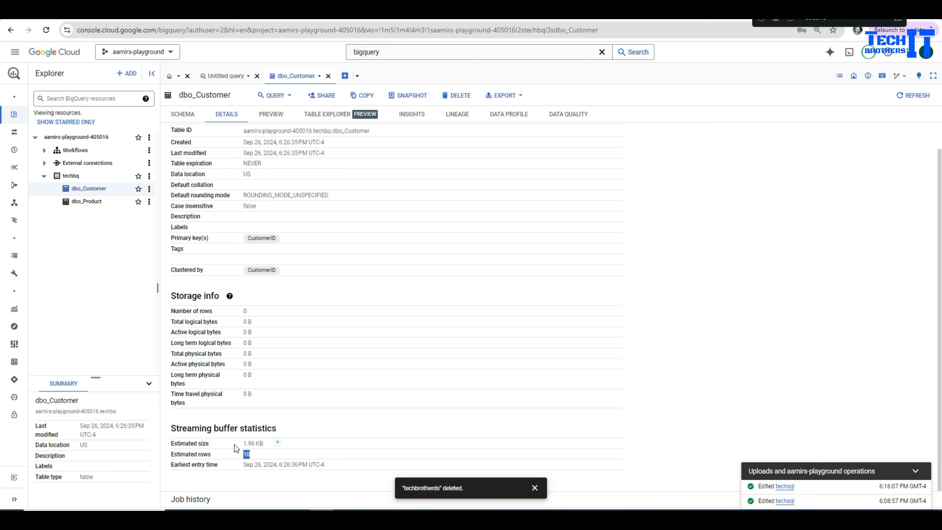
triple_click(275, 441)
click(270, 115)
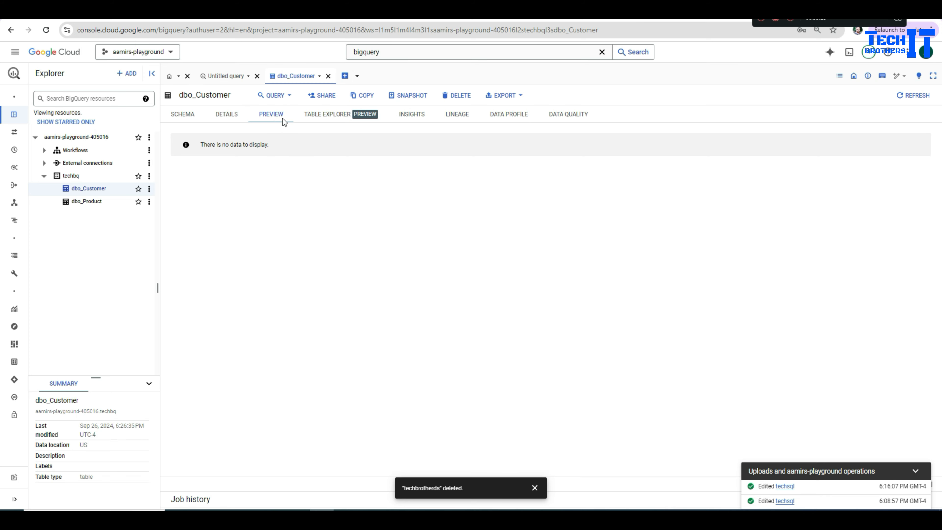
- Query all columns of dbo_Customer with a limit of 1000 rows, run it and enlarge the results area
click(149, 188)
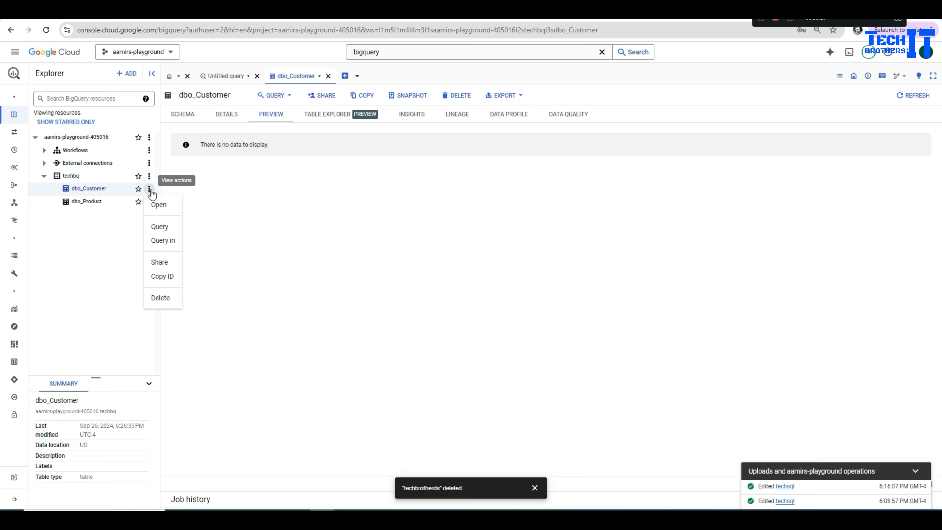
click(169, 231)
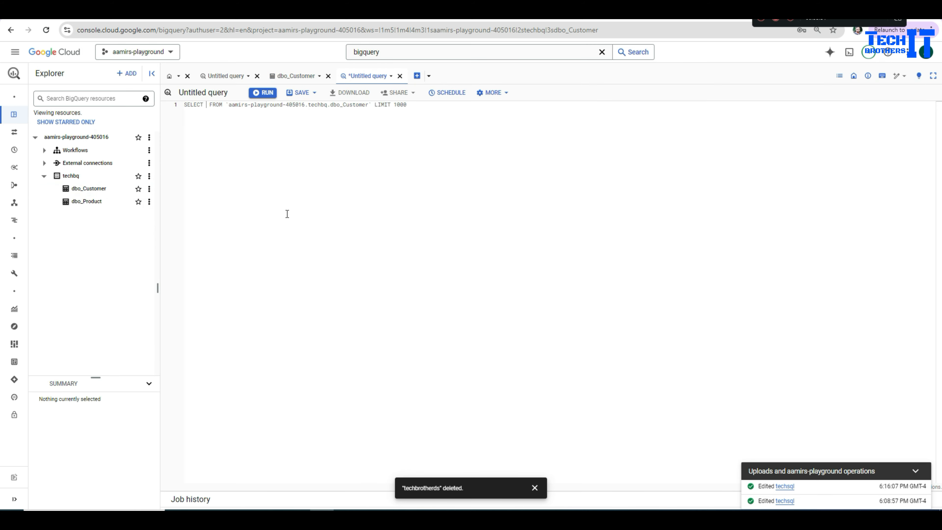
click(207, 105)
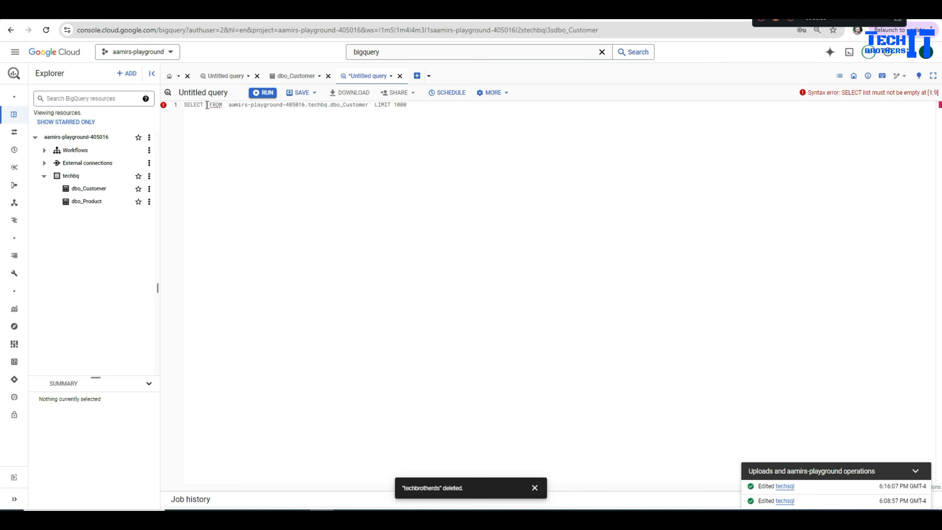
text(*)
click(267, 93)
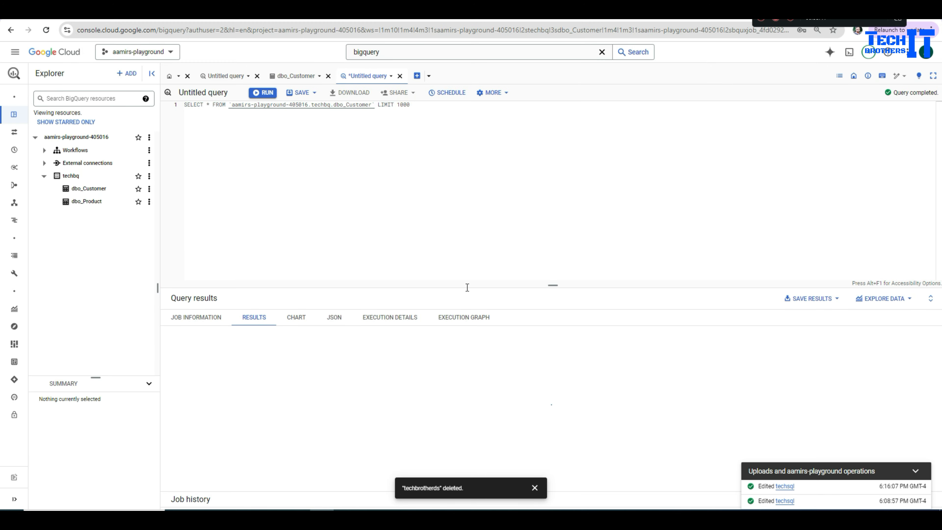
drag(536, 286, 520, 234)
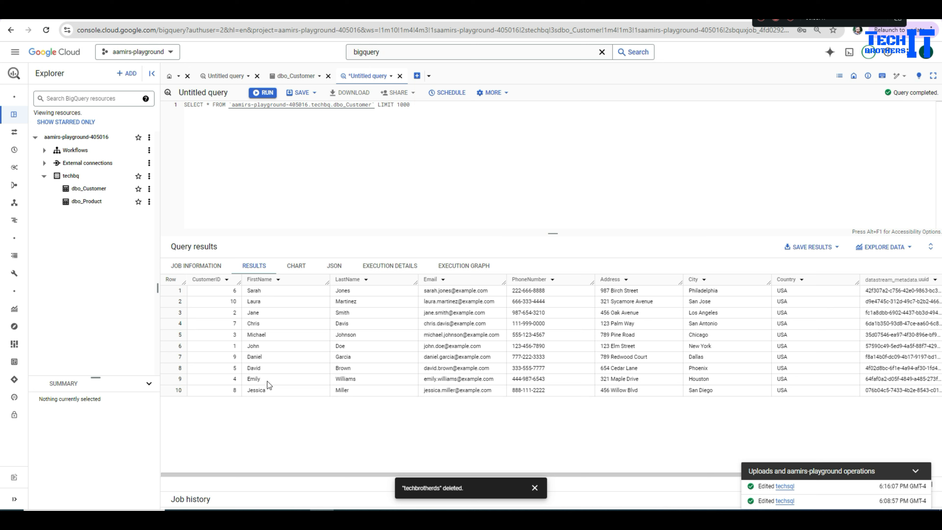
- Create and run a query selecting all columns of dbo_Product with a limit of 1000 rows
click(150, 202)
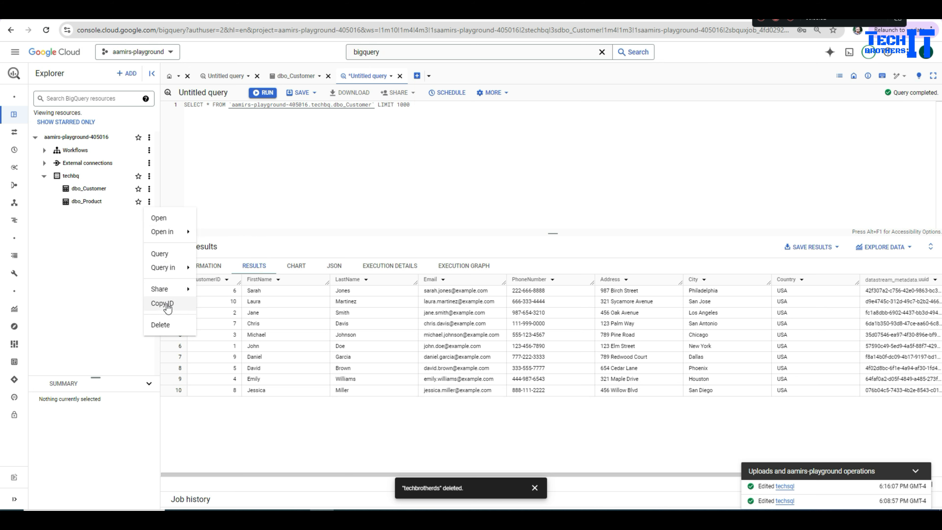
click(170, 255)
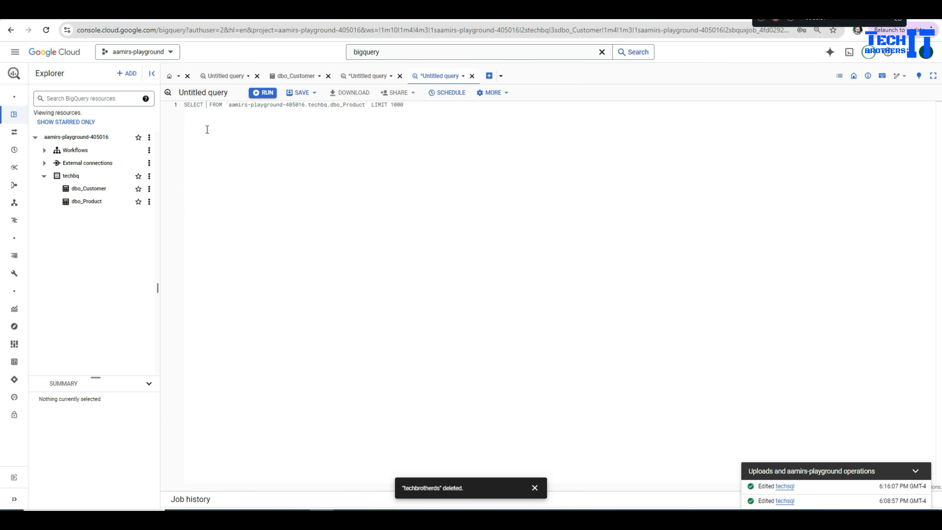
click(206, 105)
text(*)
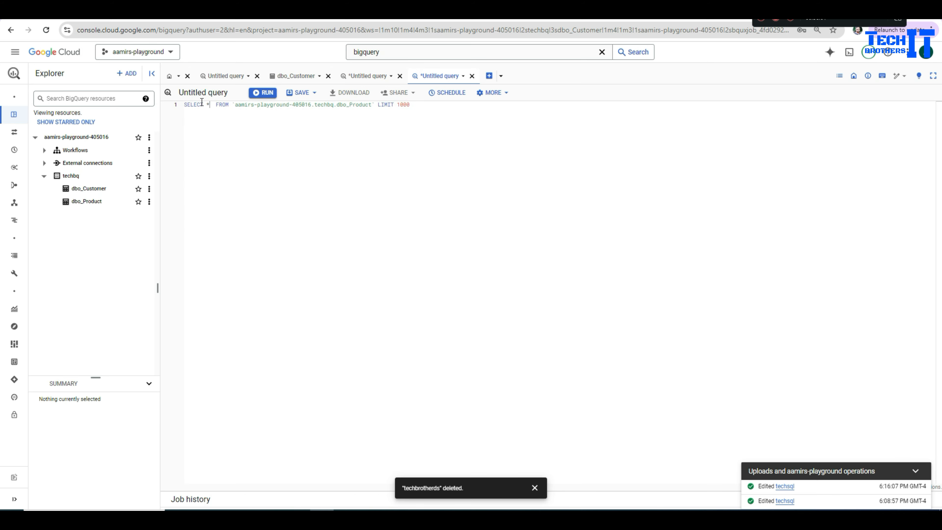
click(265, 93)
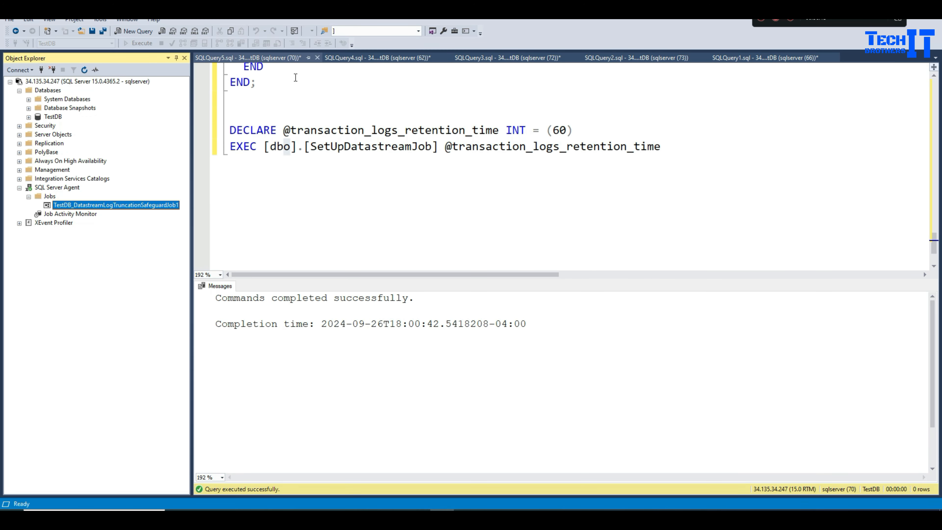
- In the SQLQuery3 script, comment out the value rows for products 1 to 5 in the Product insert statement
click(291, 59)
click(360, 56)
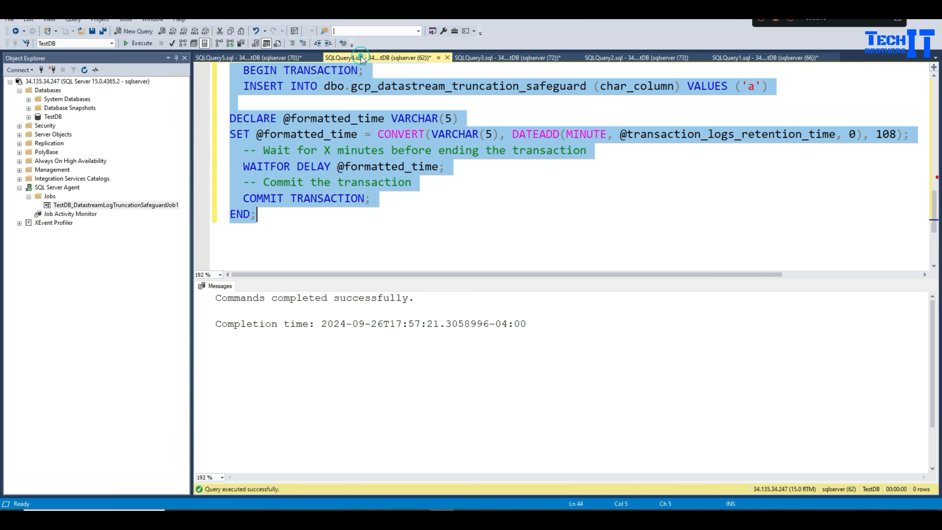
click(485, 59)
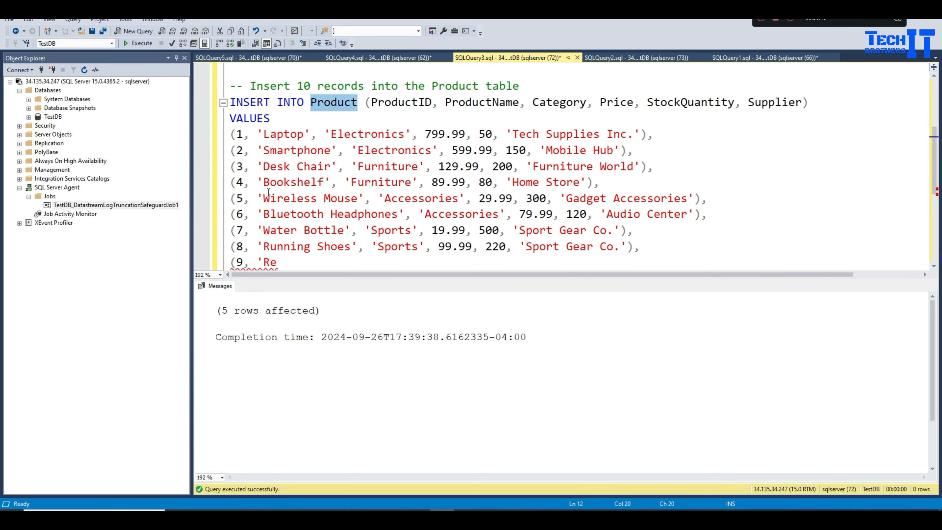
drag(707, 200, 230, 134)
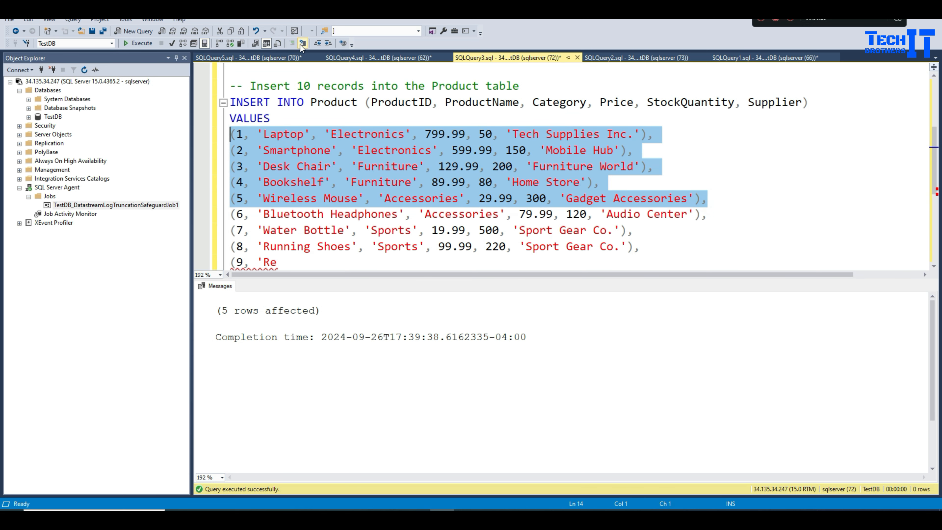
click(291, 44)
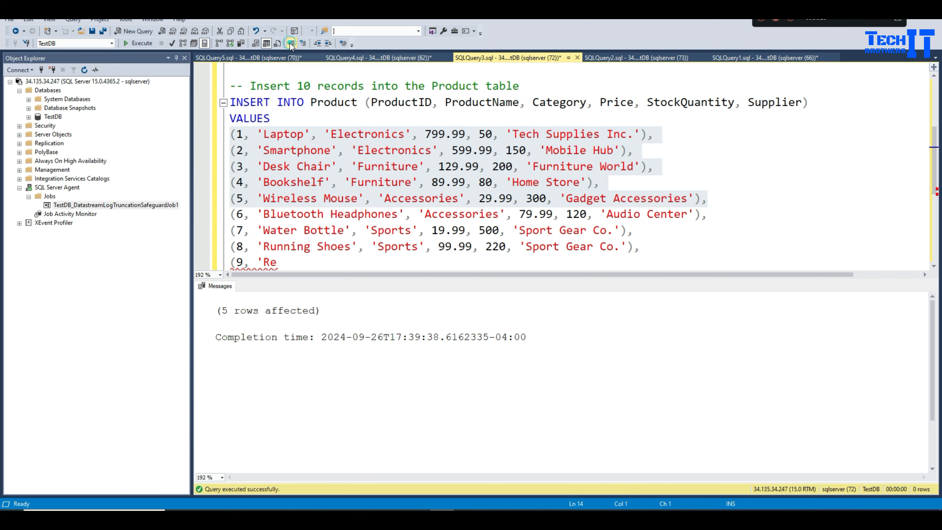
click(298, 120)
- Run only the Product insert statement for products 6, 7 and 8, leaving out the incomplete ninth row
drag(230, 102, 454, 233)
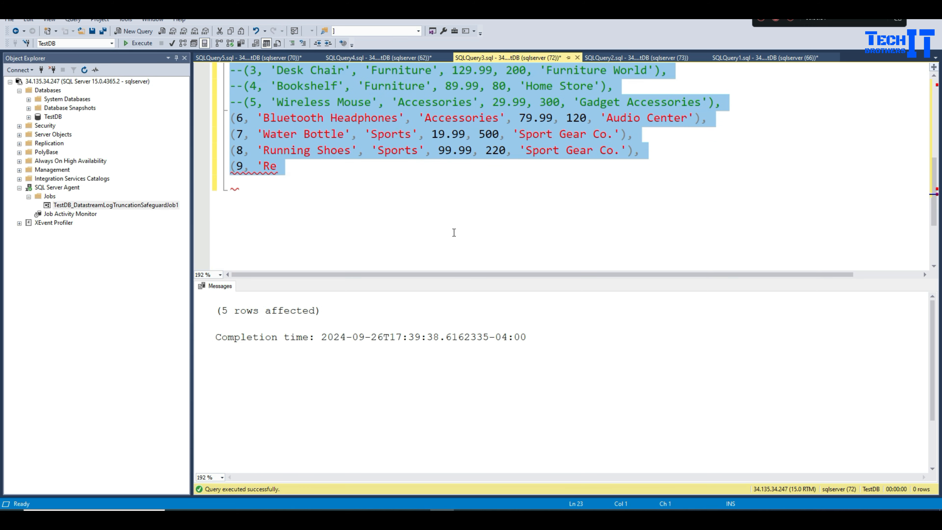
scroll(454, 233, up, 1)
click(300, 195)
drag(635, 198, 593, 181)
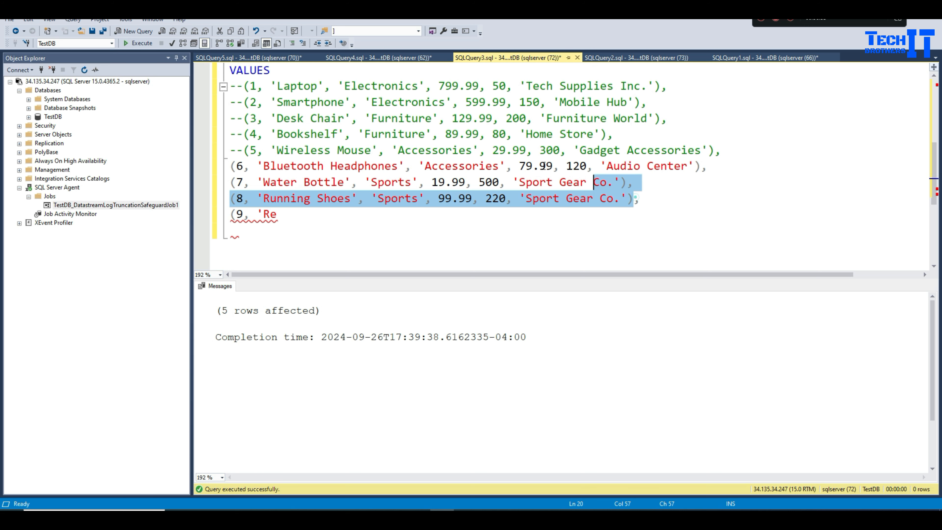
drag(542, 165, 231, 62)
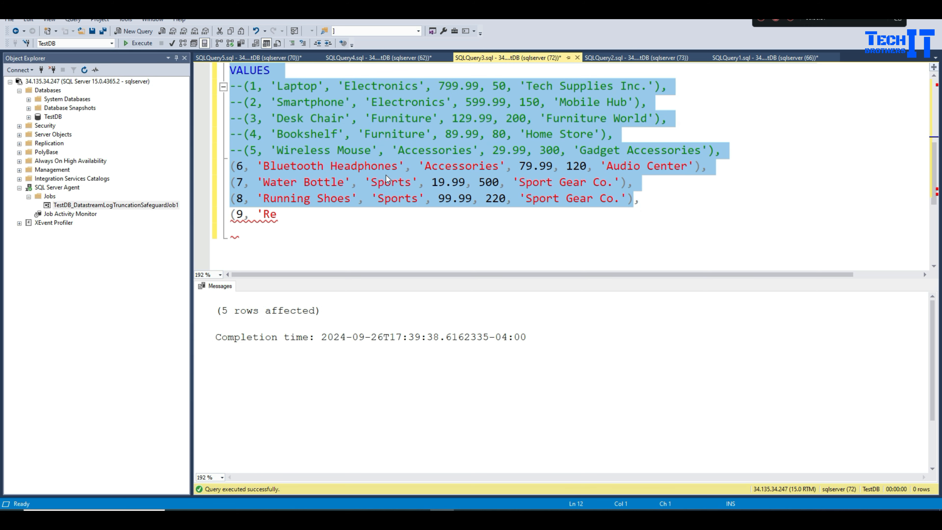
scroll(386, 175, up, 1)
key(shift+Left)
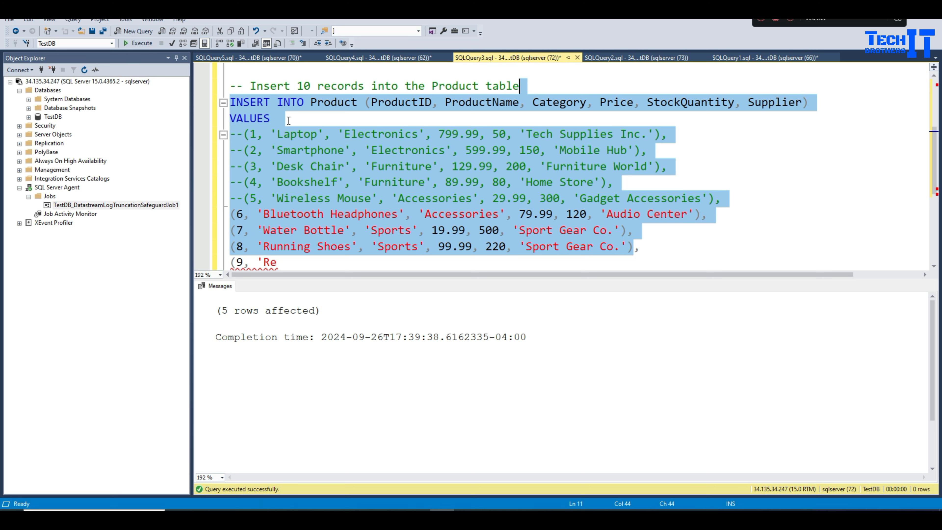
click(147, 45)
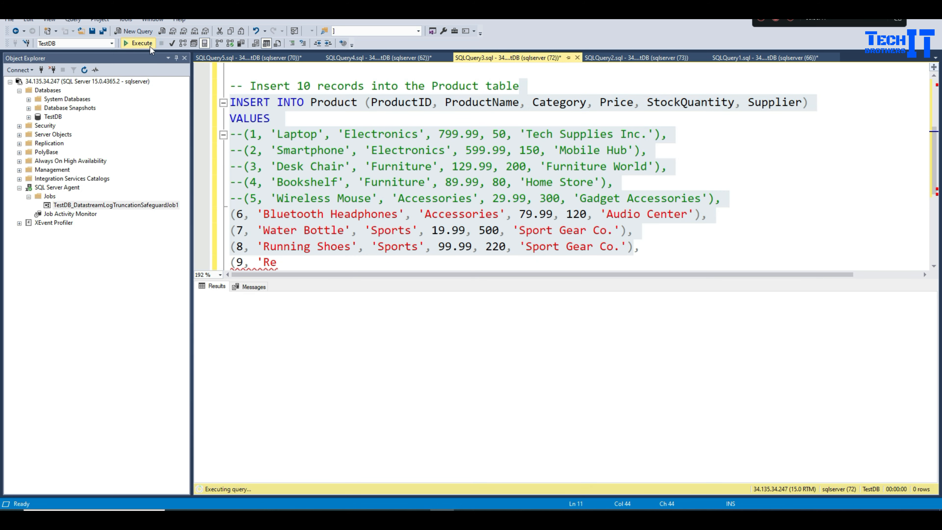
click(427, 126)
scroll(429, 125, up, 3)
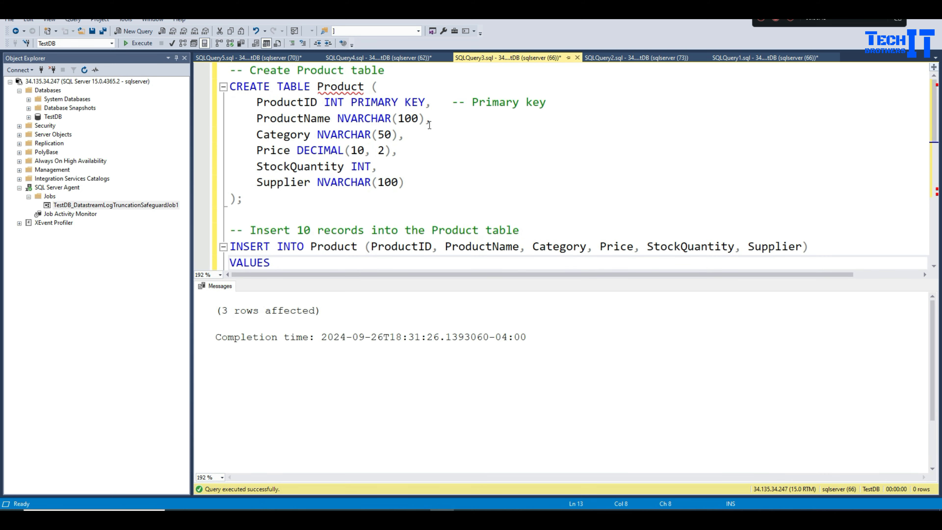
- In the SQLQuery2 script, start an update statement for [TestDB].[dbo].[Customer] below the select query
click(635, 58)
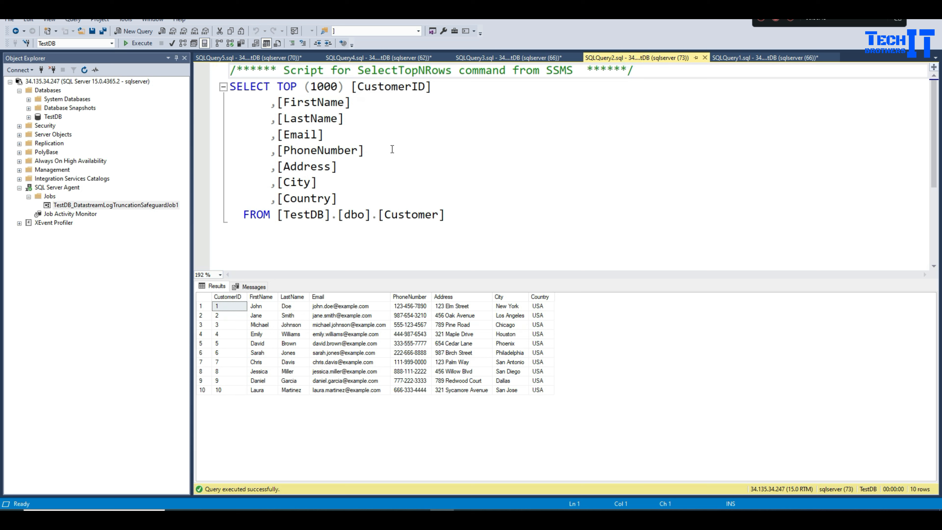
drag(454, 215, 277, 215)
right_click(287, 222)
click(302, 233)
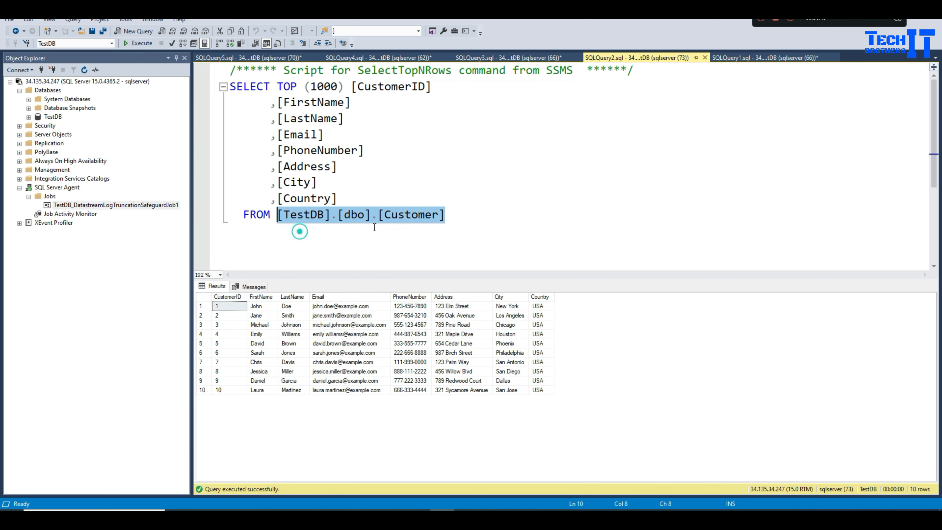
click(450, 217)
key(Return)
key(Return)
text(update)
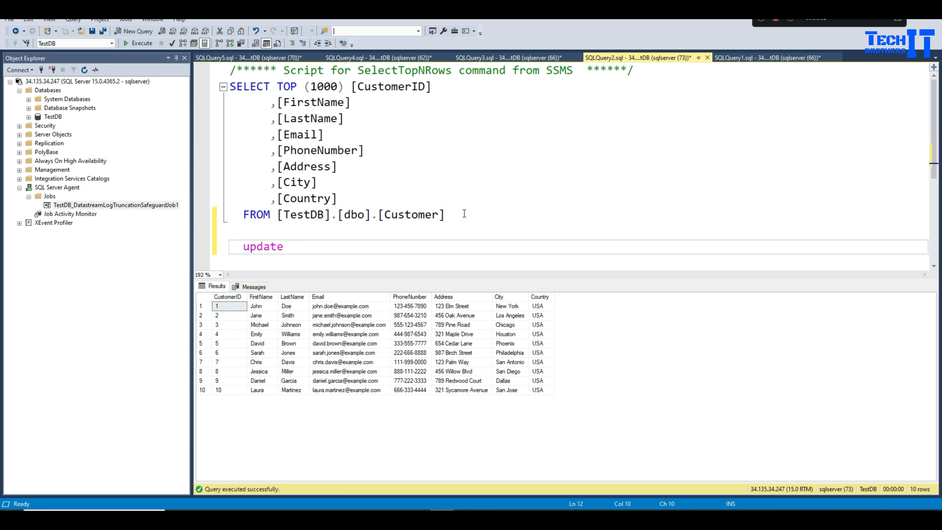
key(ctrl+v)
key(Return)
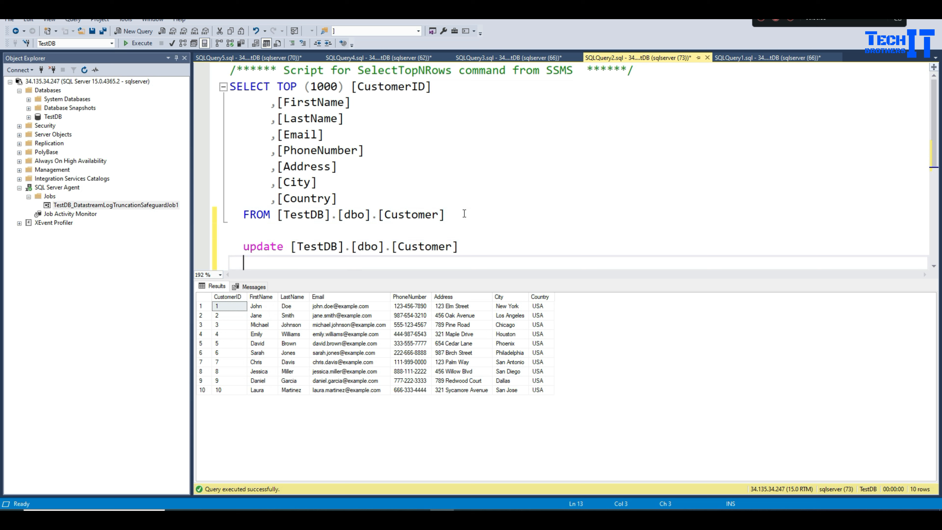
- Complete the update with set FirstName='a first '+ FirstName and run only that statement
text(set fis)
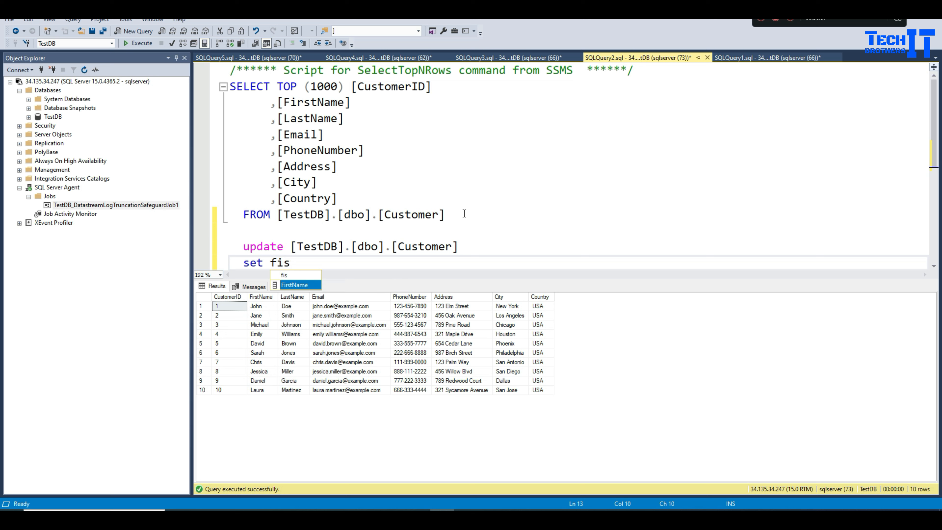
text(=)
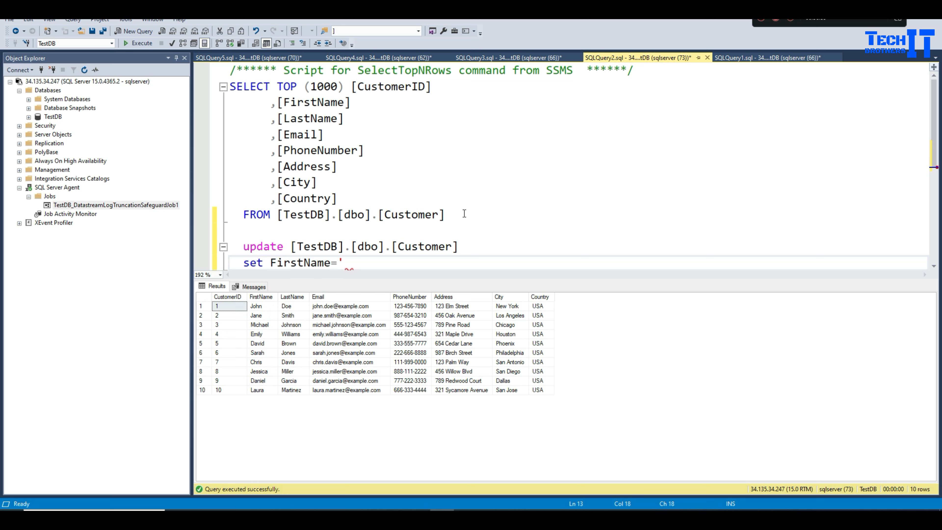
text('a first'+ fir)
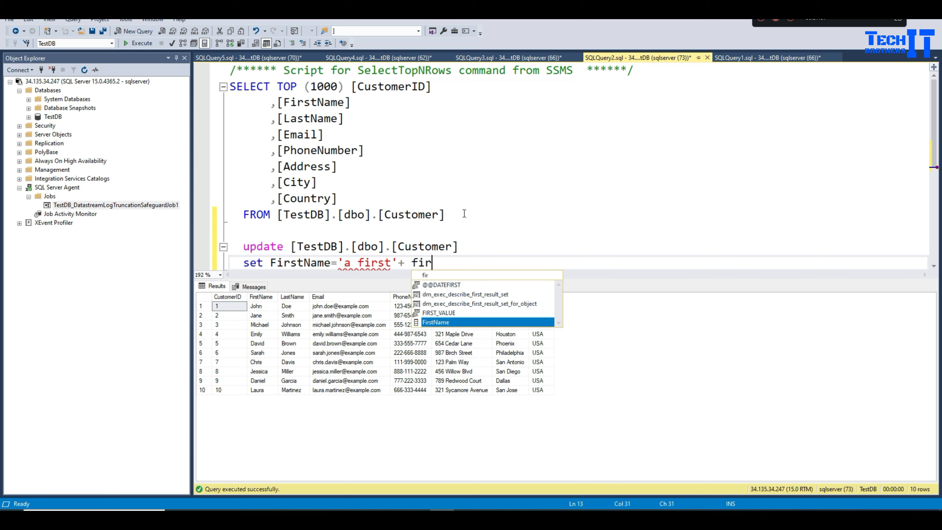
key(Tab)
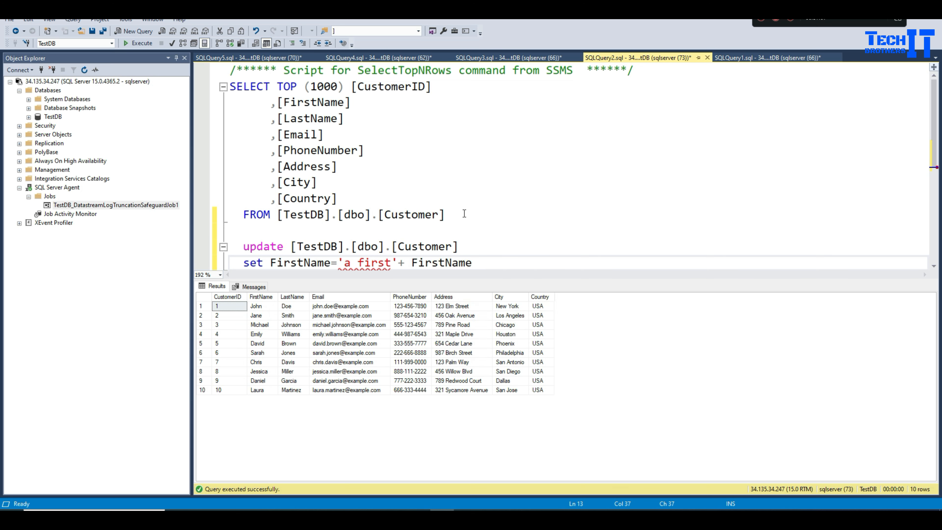
click(392, 262)
drag(487, 262, 230, 246)
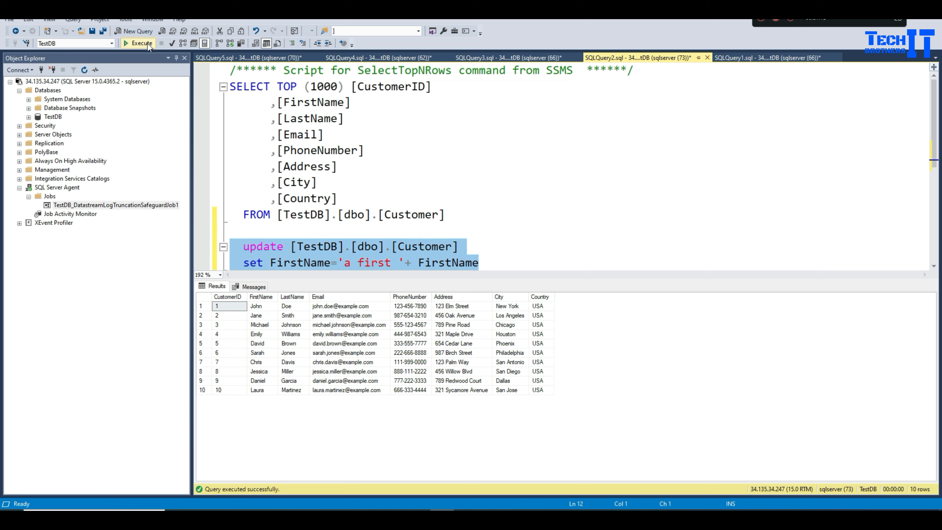
click(140, 43)
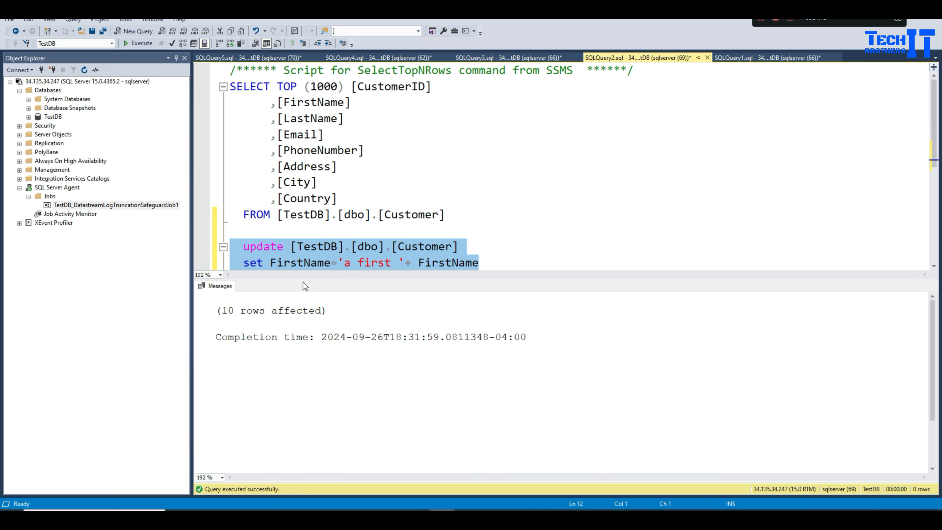
- Run only the select query on the Customer table and examine the FirstName values
click(330, 243)
drag(472, 215, 223, 92)
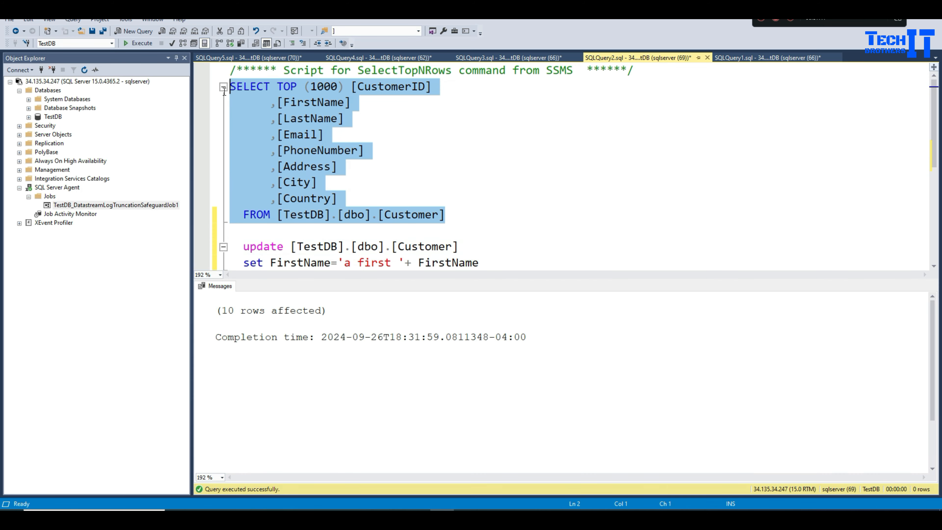
click(140, 43)
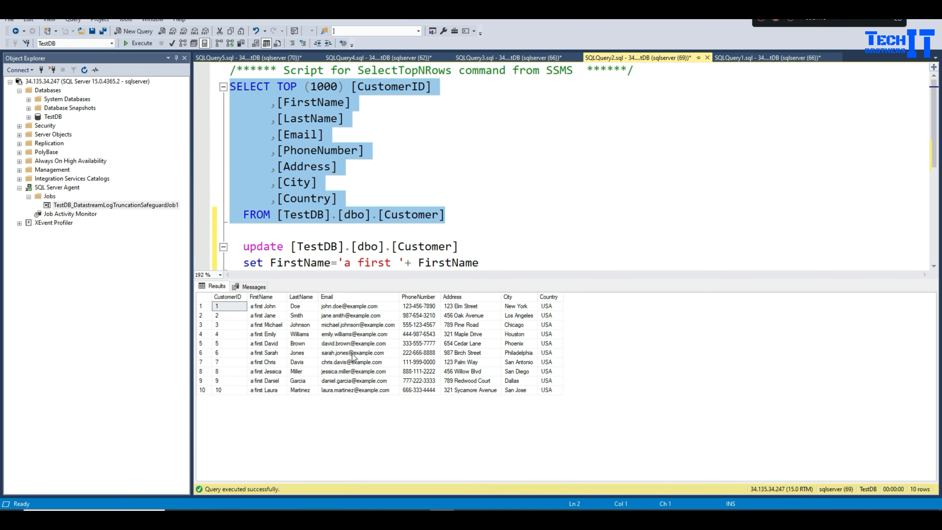
click(268, 310)
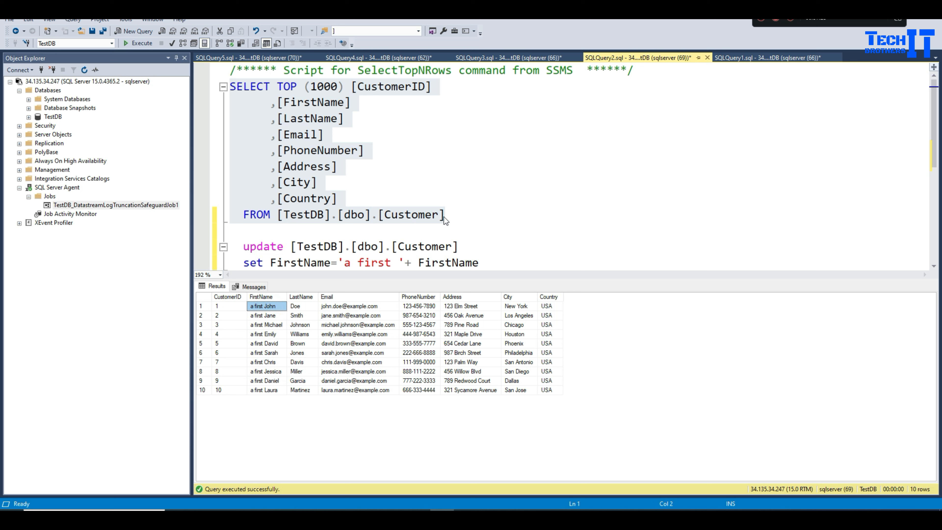
drag(460, 246, 288, 255)
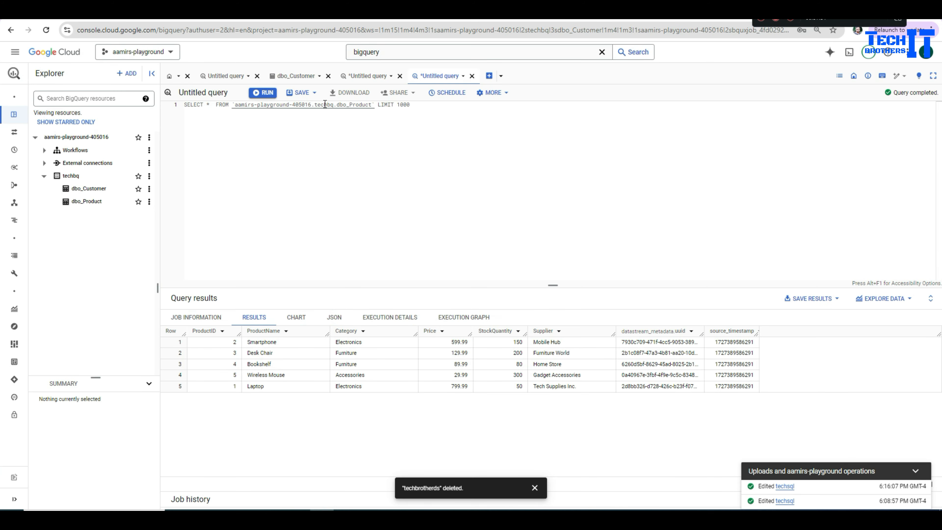
- Switch to BigQuery, rerun the dbo_Customer query to check the FirstName values, and rerun the dbo_Product query to check for the inserted rows
click(370, 78)
click(316, 138)
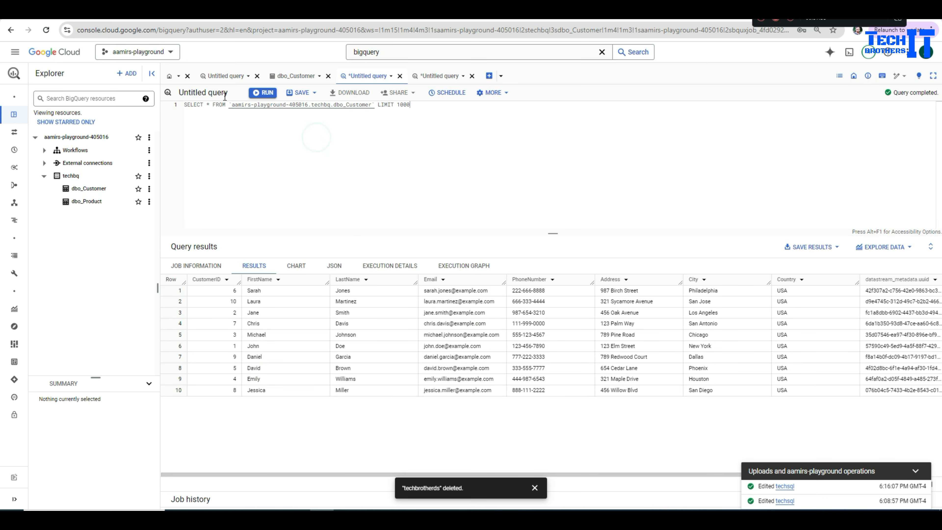
click(265, 93)
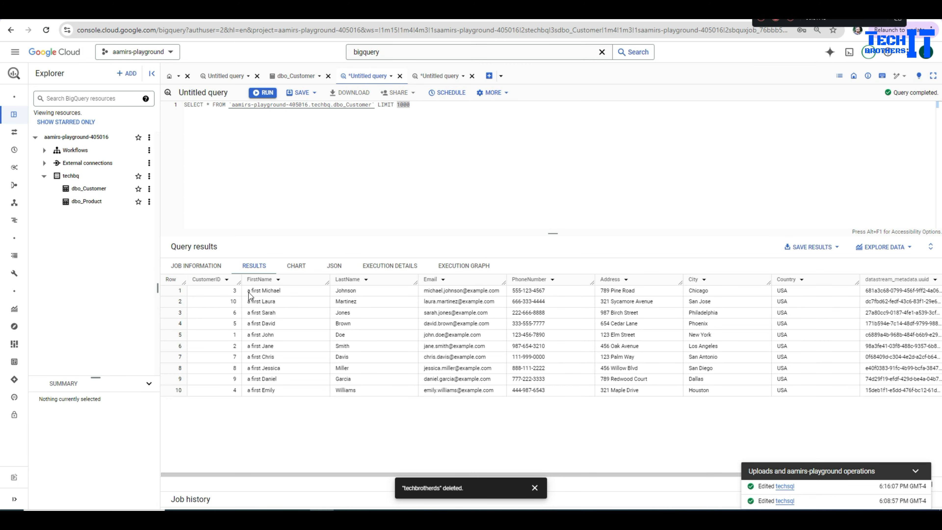
drag(248, 293, 262, 373)
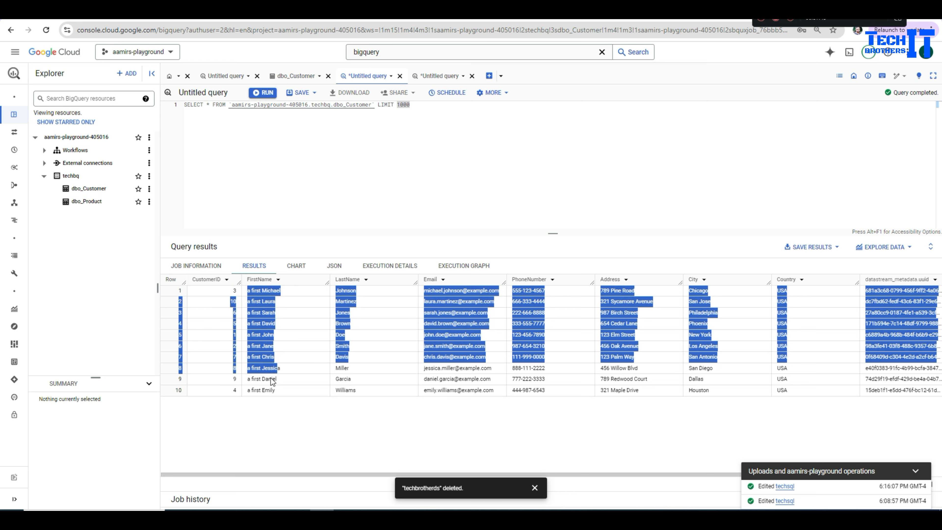
click(259, 378)
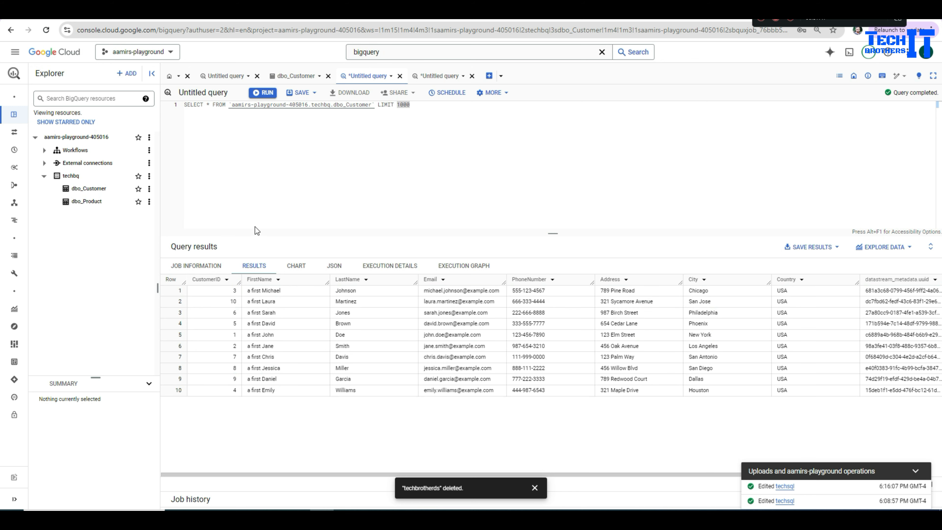
click(429, 76)
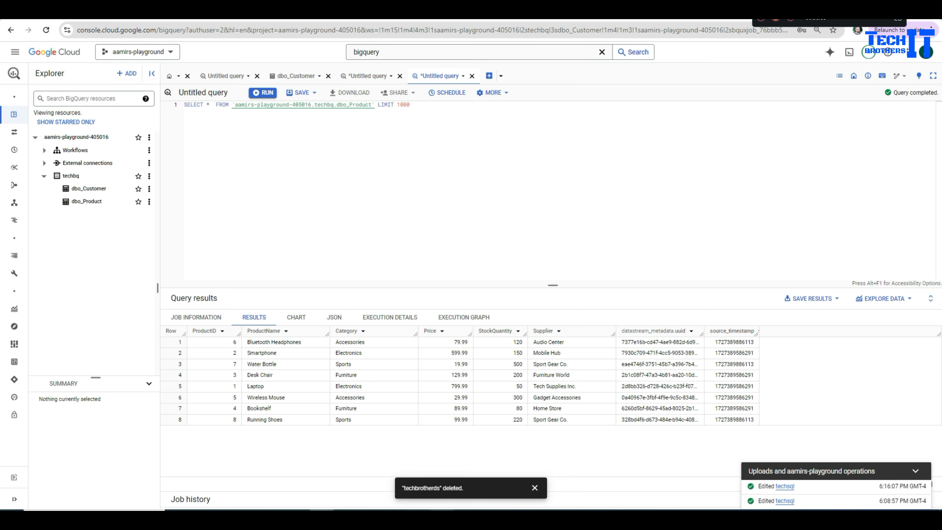
- Switch to SQL Server Management Studio, copy the table name [TestDB].[dbo].[Customer] from the update statement and start a Delete from statement below it
click(442, 516)
click(345, 234)
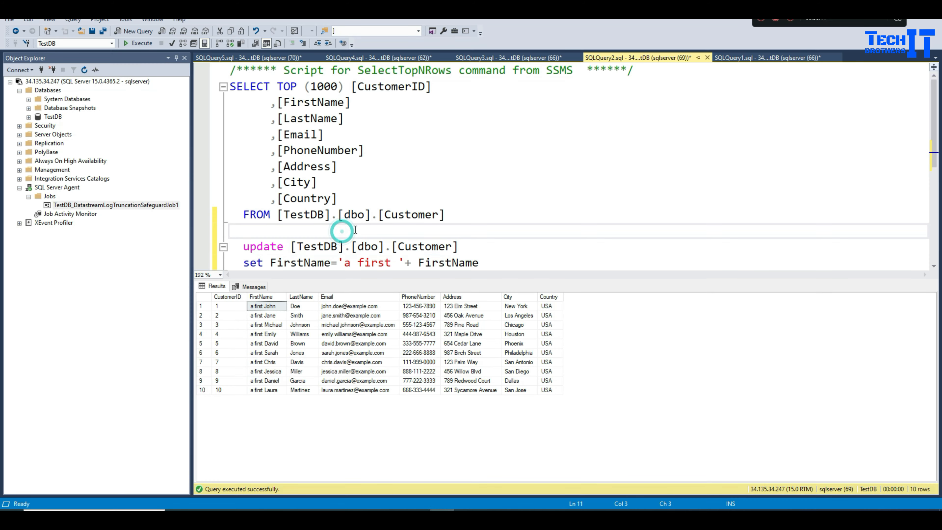
drag(472, 243, 291, 243)
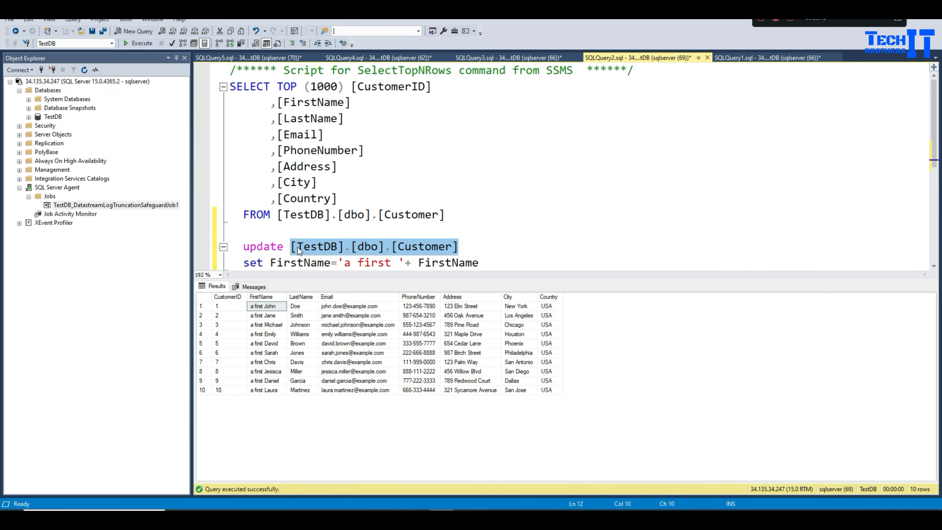
right_click(297, 247)
click(333, 265)
click(464, 255)
scroll(504, 242, down, 2)
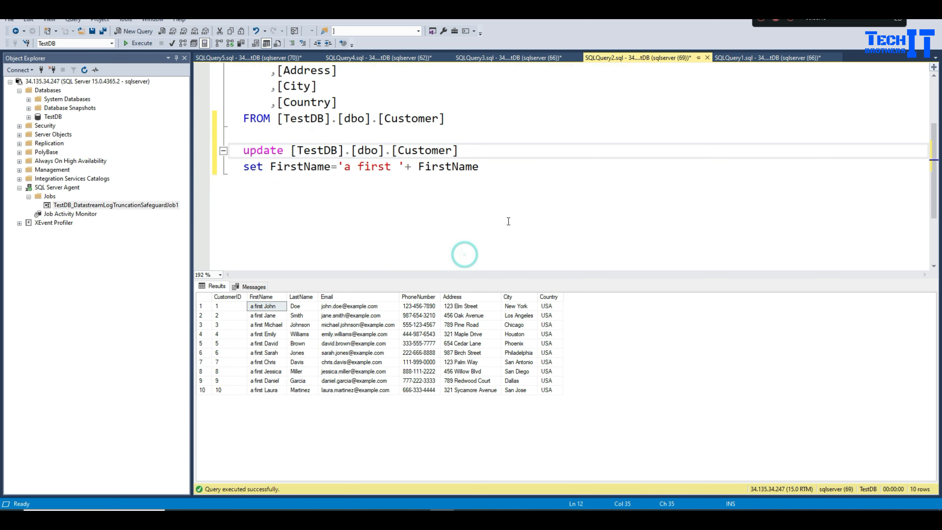
click(502, 184)
key(Return)
text(Delete from)
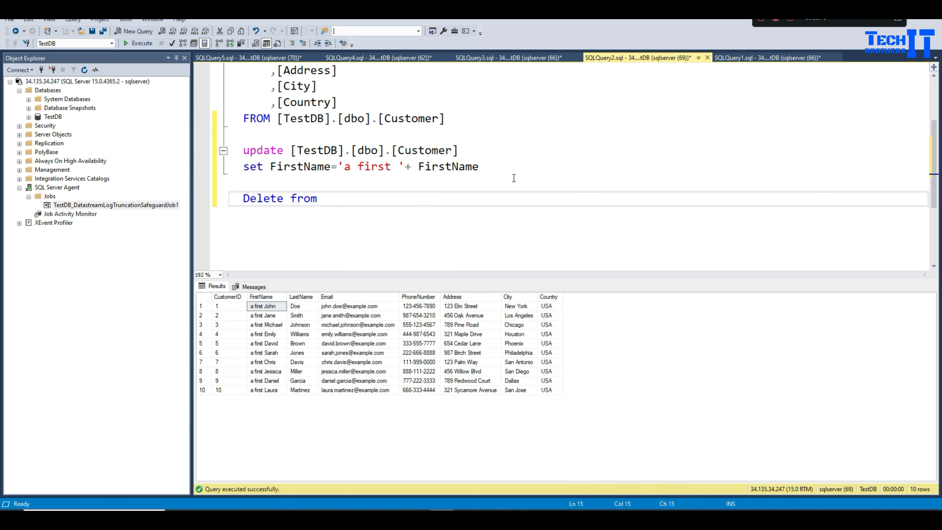
- Complete the delete statement with the copied Customer table name and where CustomerID>5, and run only that statement
key(ctrl+v)
key(Return)
text(whe)
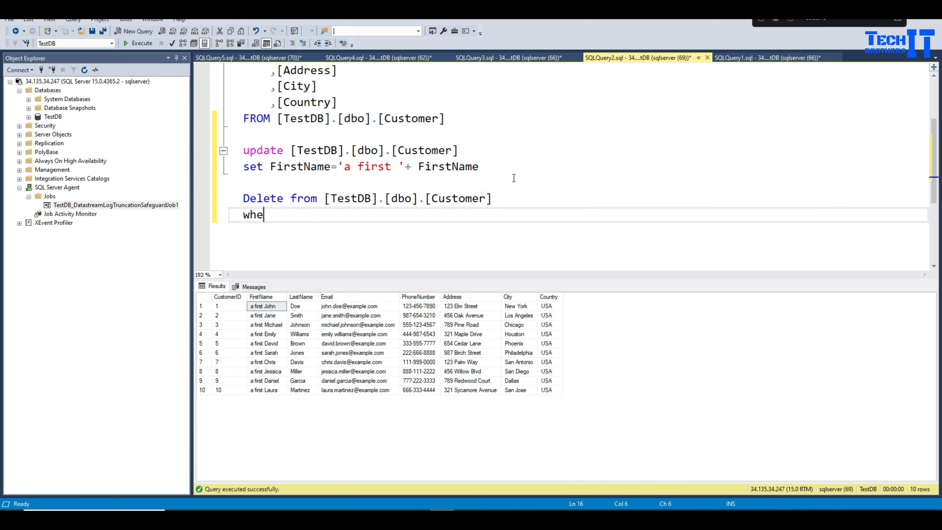
text(re customer)
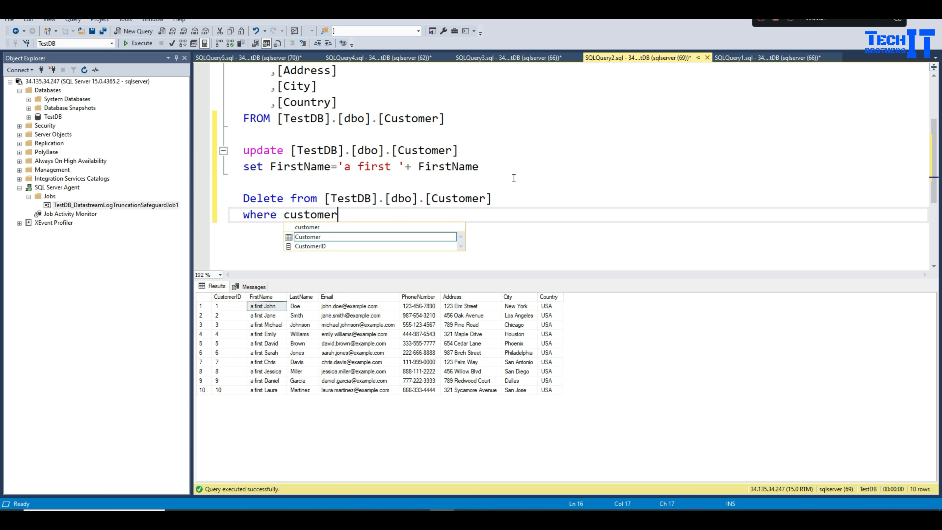
key(Down)
key(Tab)
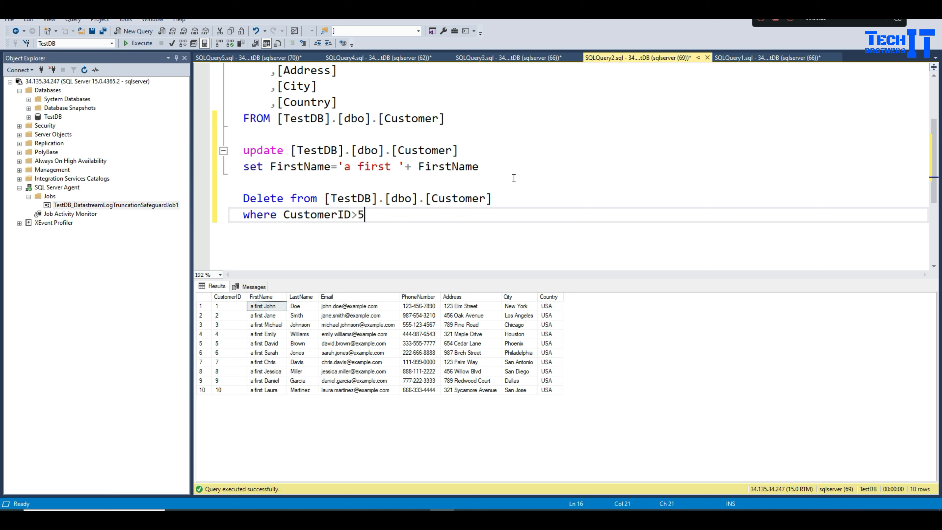
key(shift+Up)
key(shift+Up)
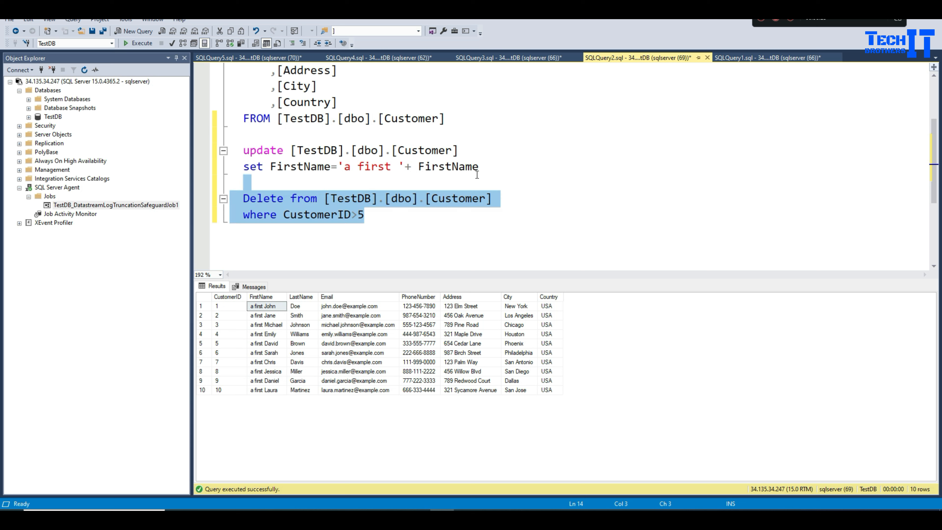
click(138, 43)
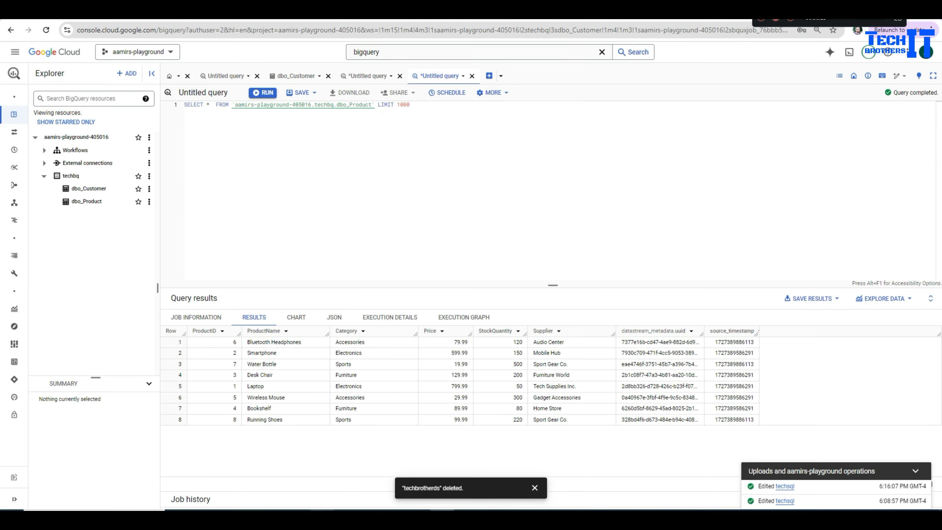
- Rerun the dbo_Product and dbo_Customer queries in BigQuery, and compare the remaining CustomerID values with the delete result in SQL Server
click(264, 93)
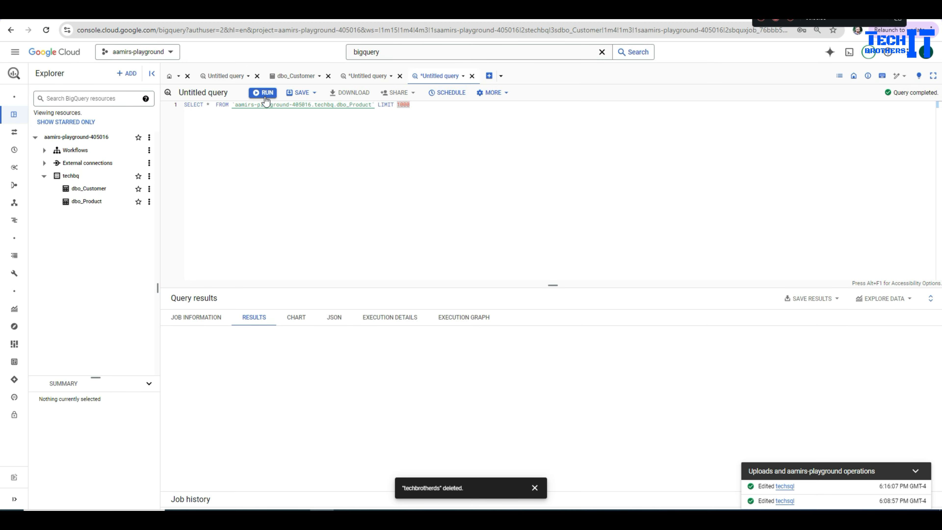
click(366, 78)
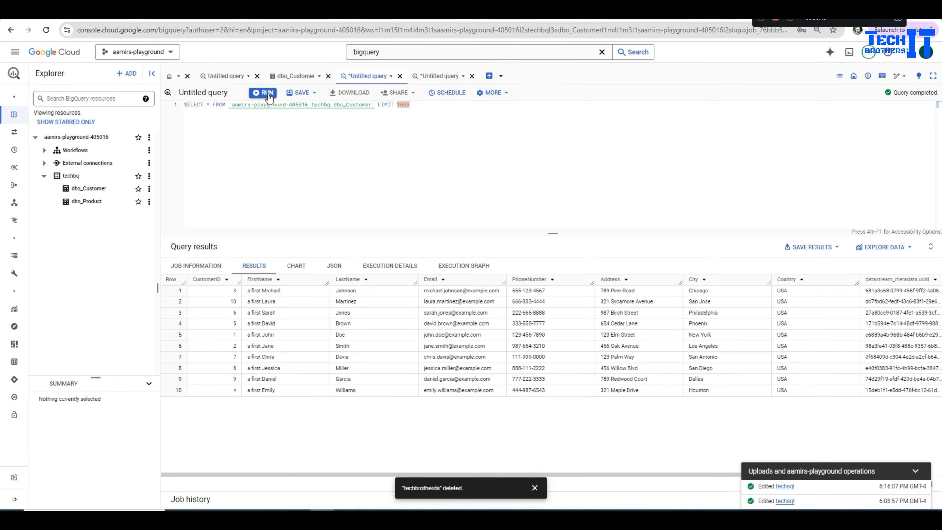
click(268, 94)
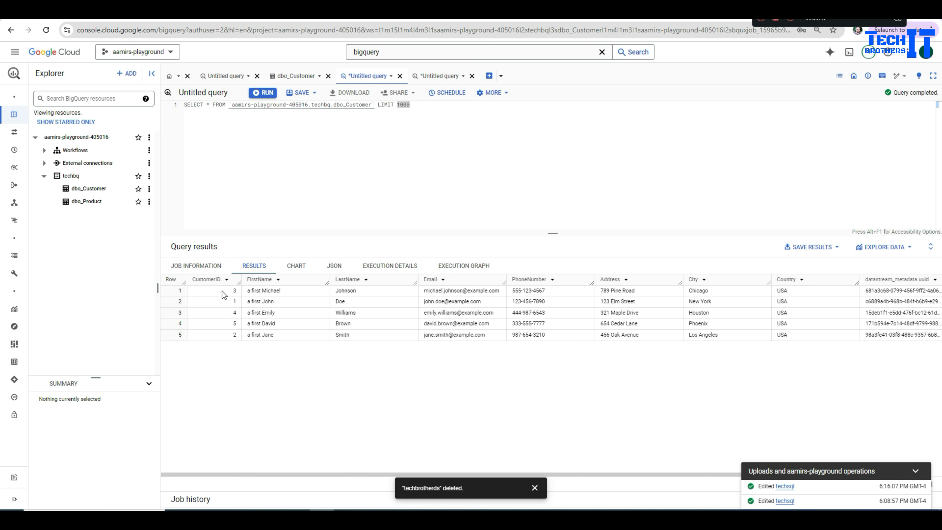
double_click(234, 323)
click(321, 518)
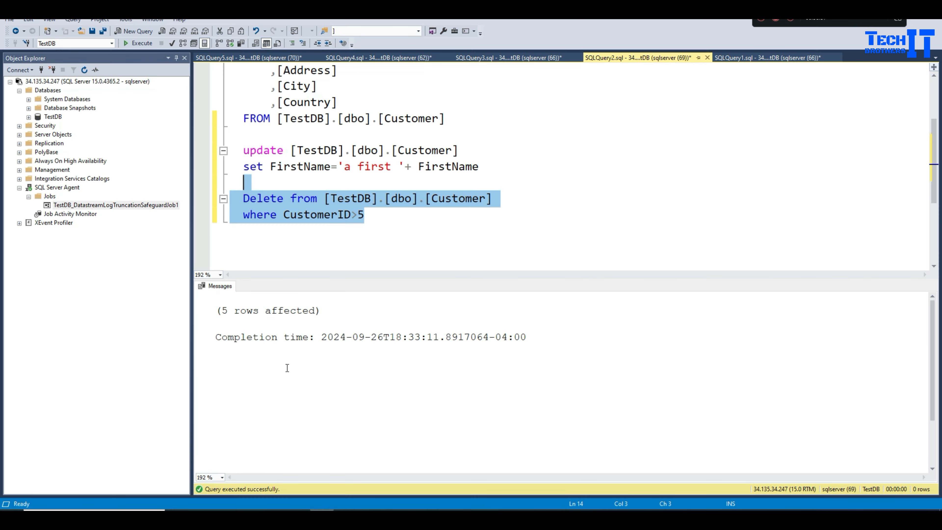
click(322, 517)
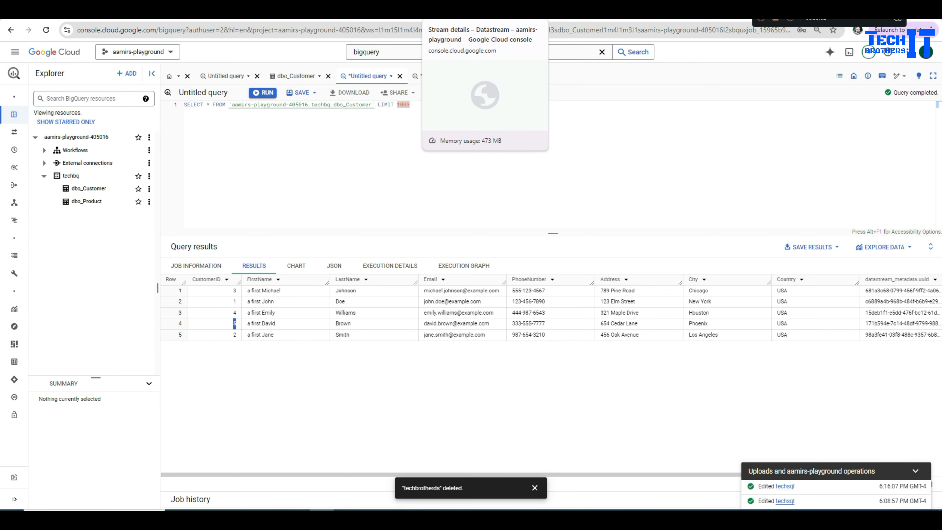
- In Logs Explorer, limit the logs to the last 5 minutes and examine the entries for dbo_Customer writes and CDC fetches
click(467, 12)
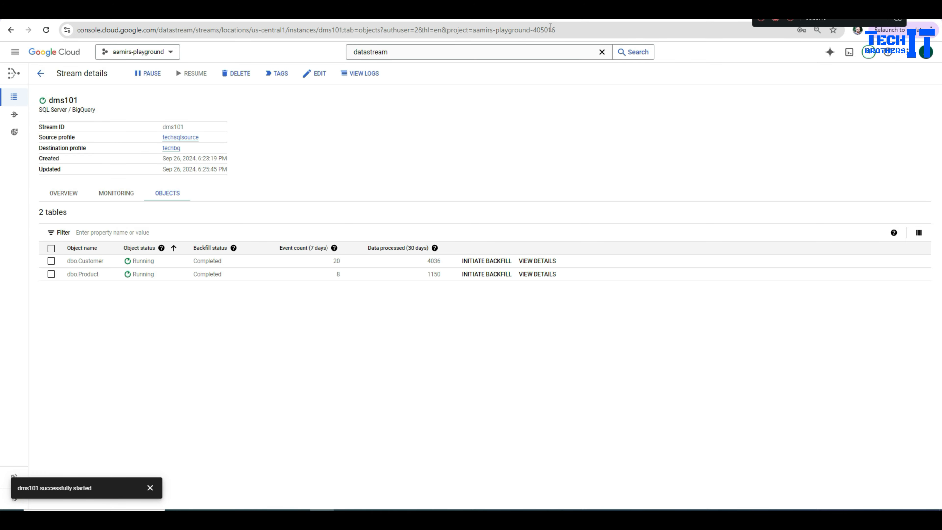
click(550, 12)
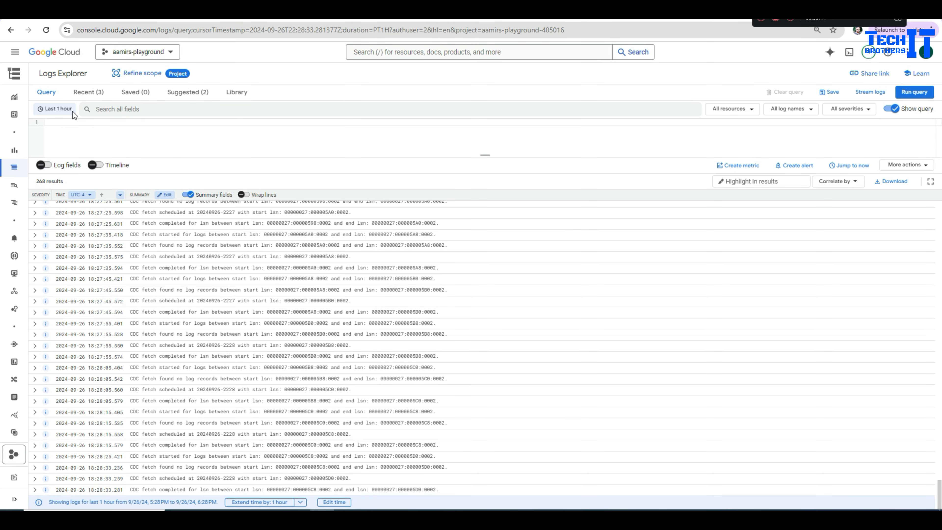
click(55, 108)
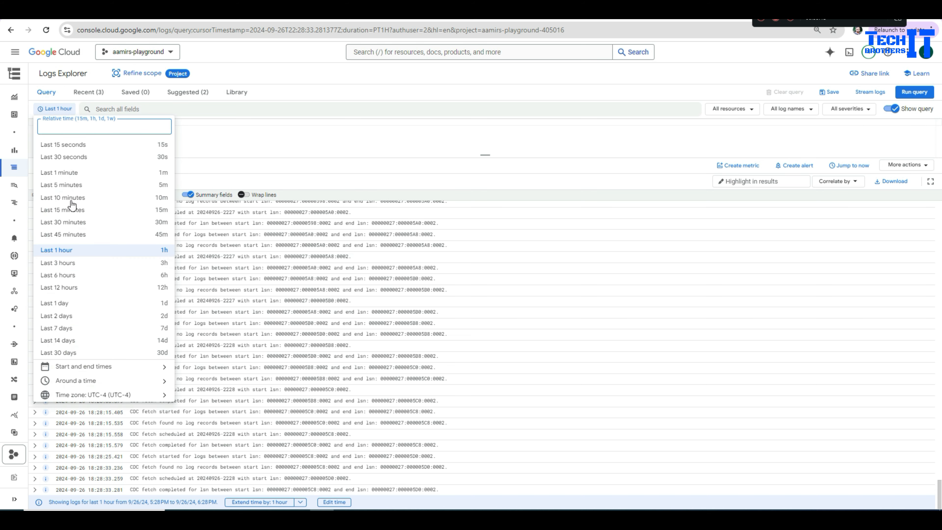
click(81, 186)
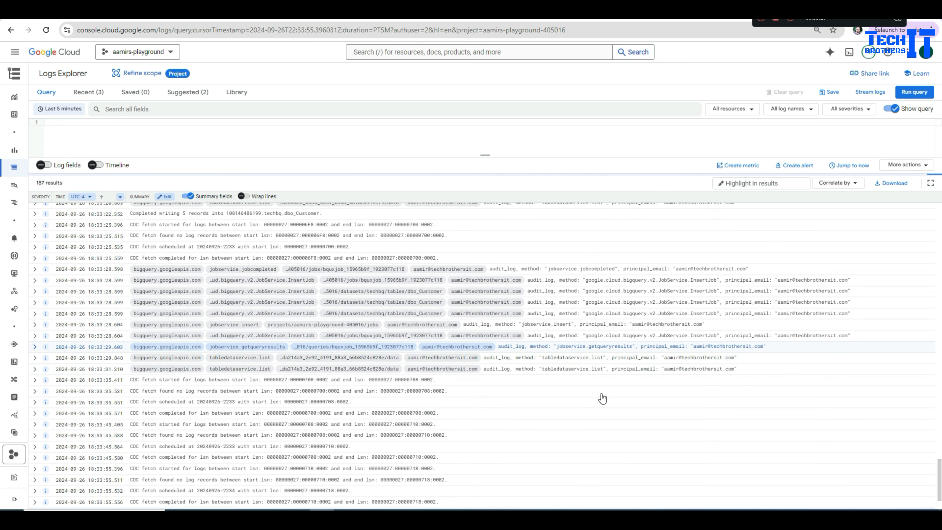
scroll(602, 398, down, 2)
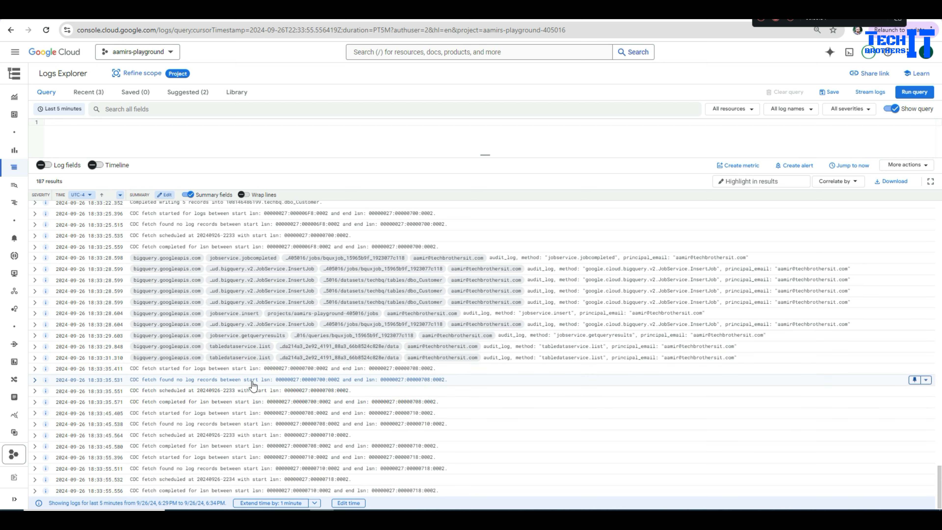
scroll(252, 384, up, 1)
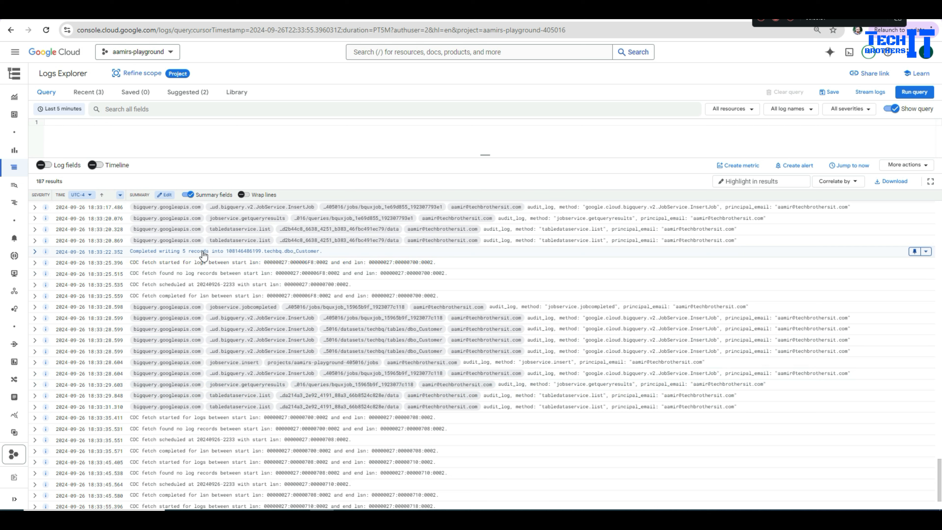
drag(226, 256, 325, 256)
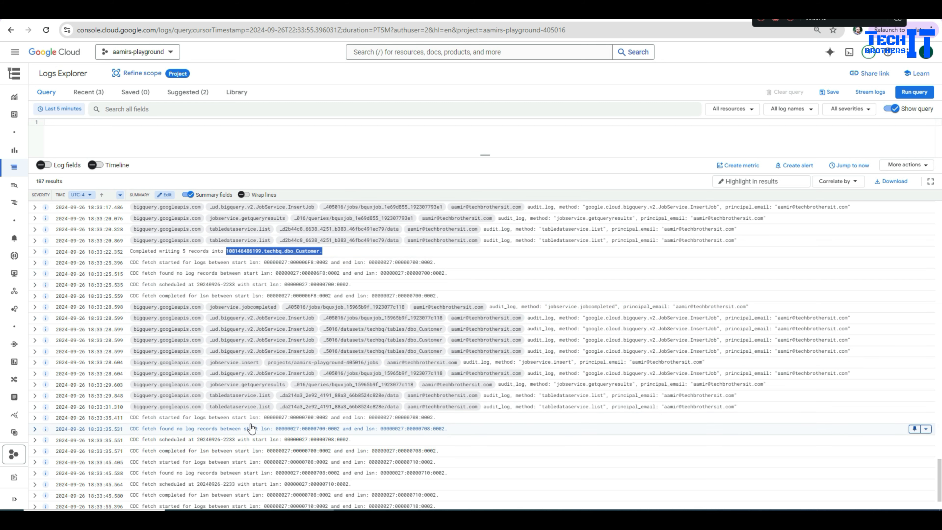
scroll(251, 428, down, 3)
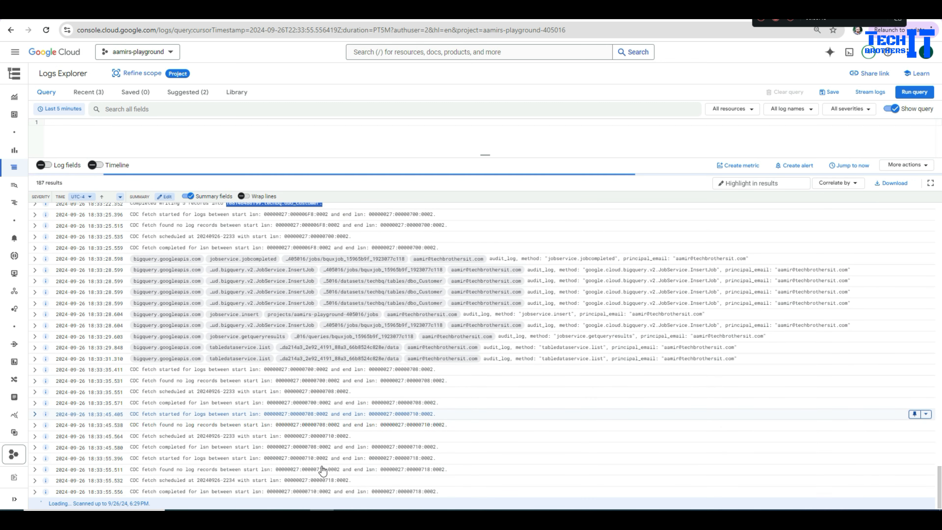
drag(271, 479, 350, 479)
scroll(271, 392, down, 5)
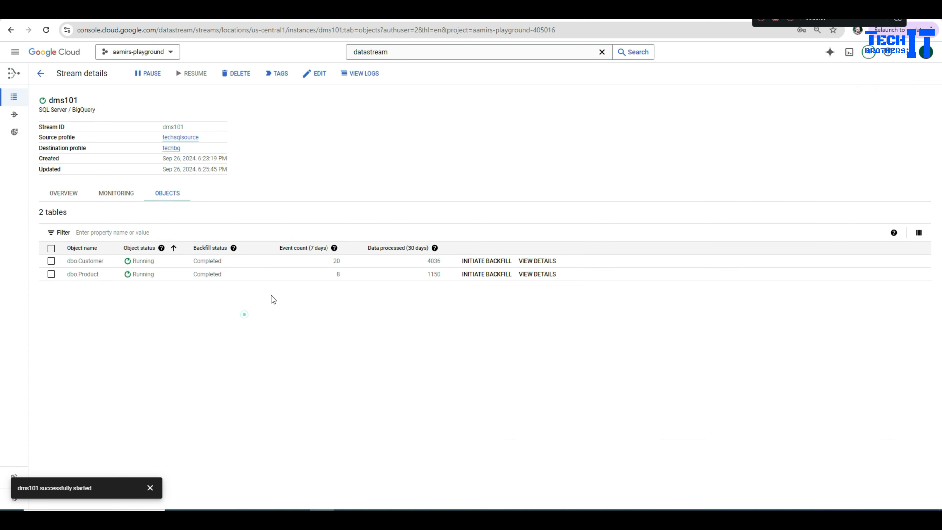
- Return to the dms101 stream's object list and check the event counts of dbo.Customer and dbo.Product
drag(322, 262, 340, 264)
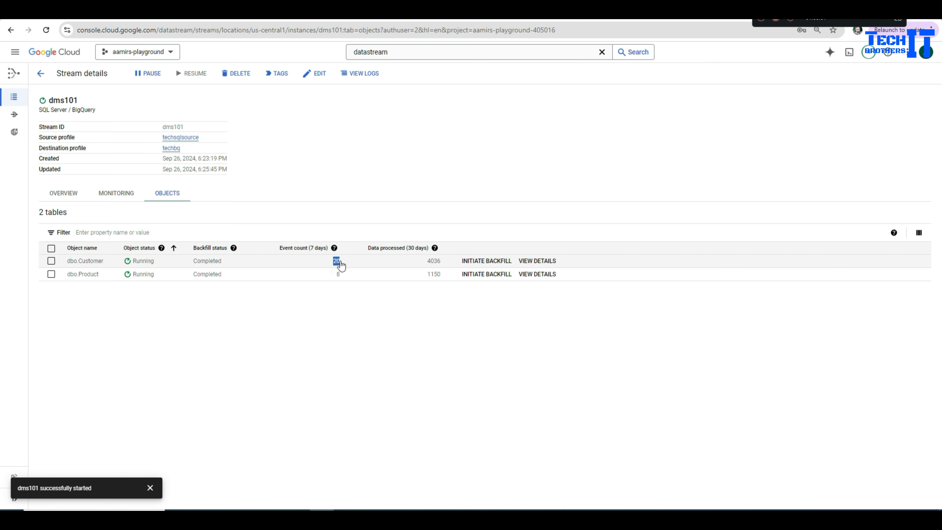
double_click(335, 277)
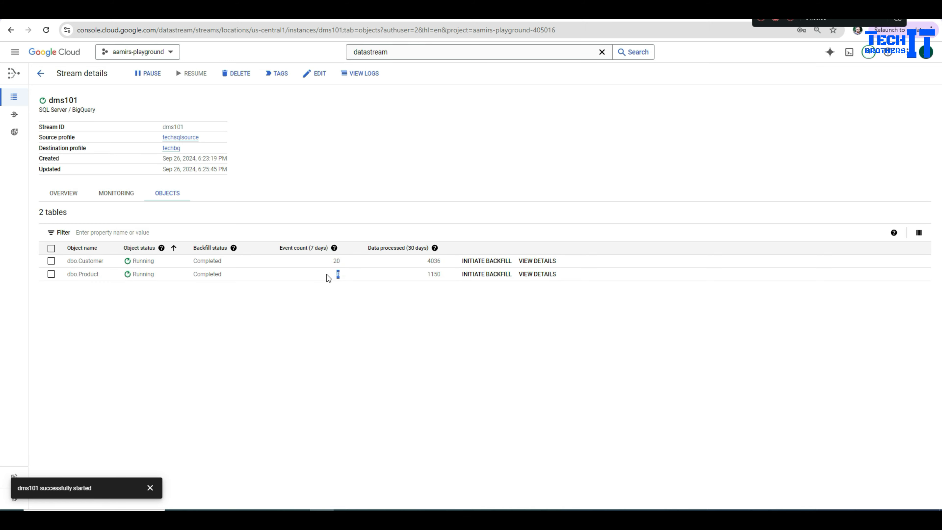
click(338, 299)
drag(323, 260, 344, 263)
- Open the source configuration of the dms101 stream to review which tables are included
click(290, 157)
click(314, 73)
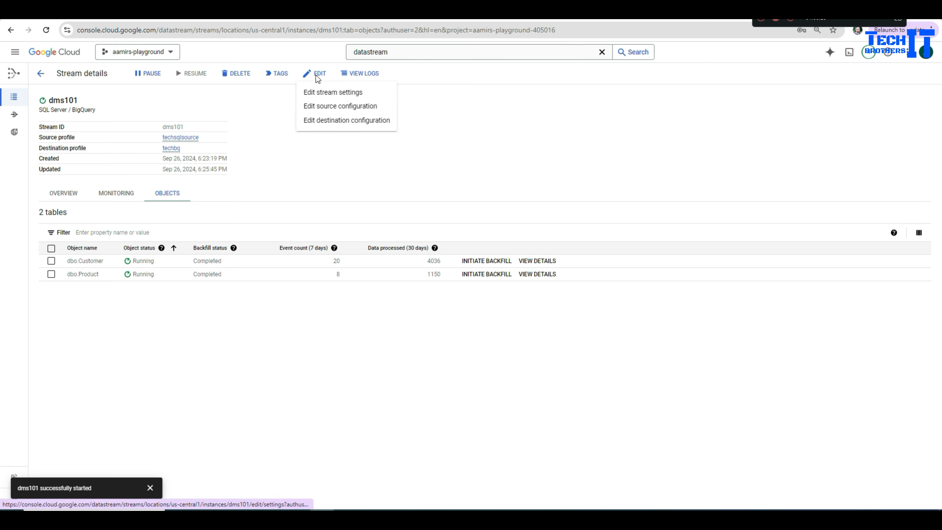
click(318, 107)
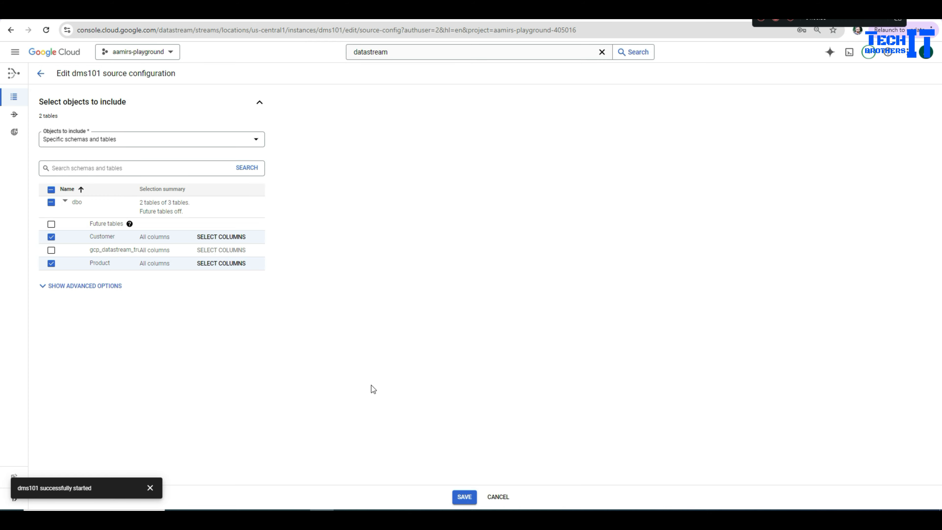
click(441, 518)
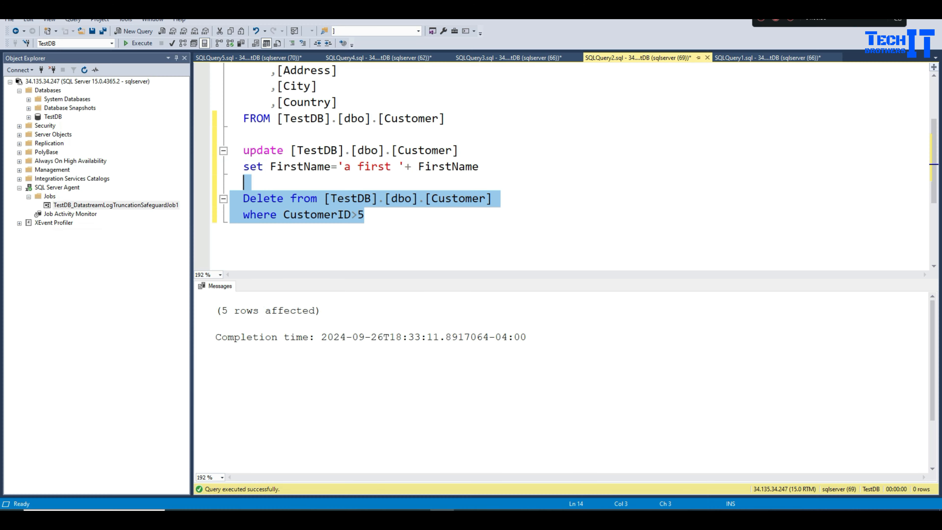
click(340, 171)
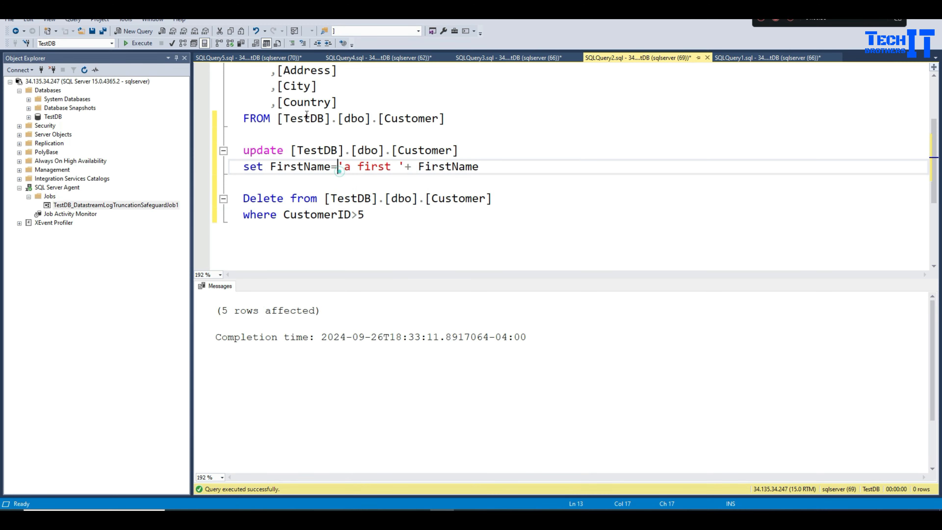
click(490, 58)
click(406, 58)
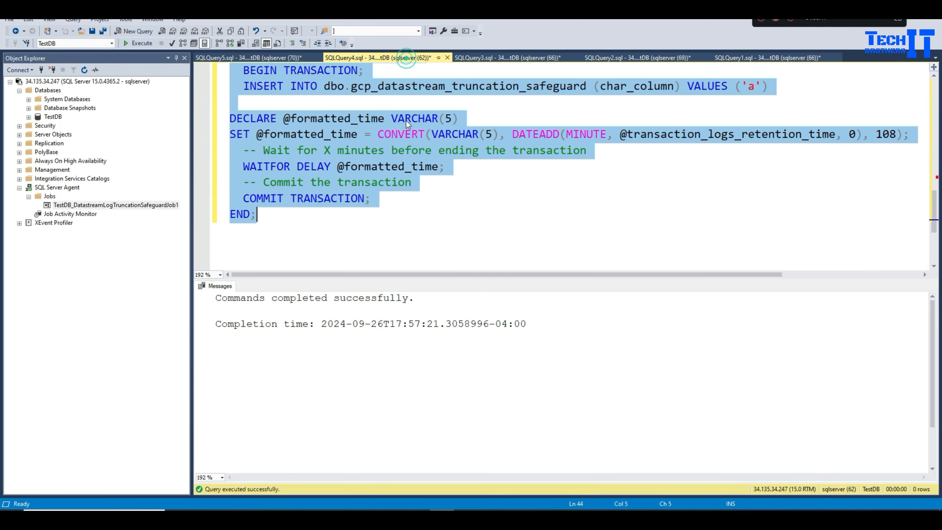
scroll(426, 149, up, 15)
scroll(447, 166, up, 5)
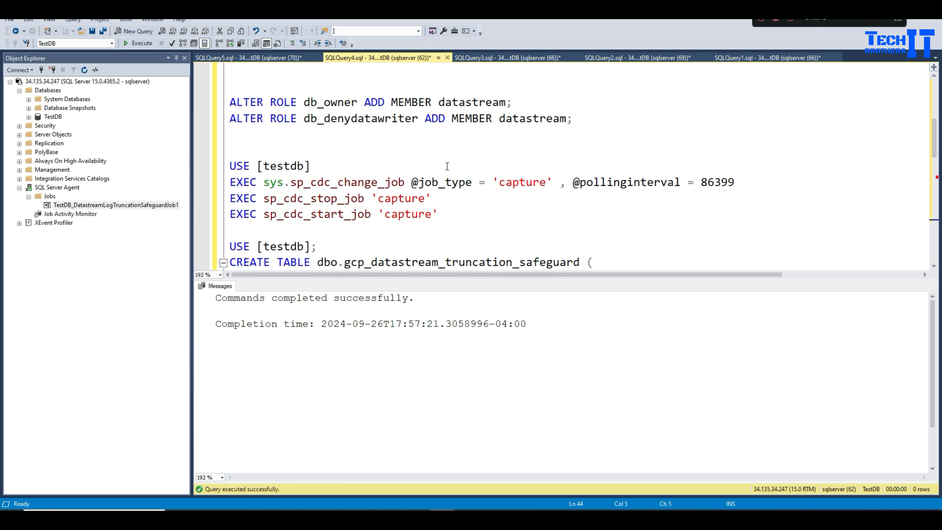
double_click(361, 151)
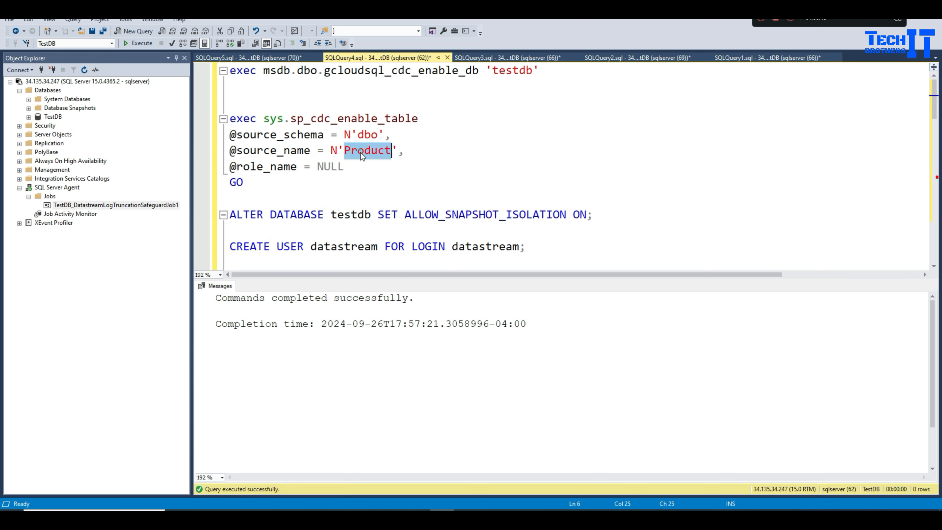
text(employee)
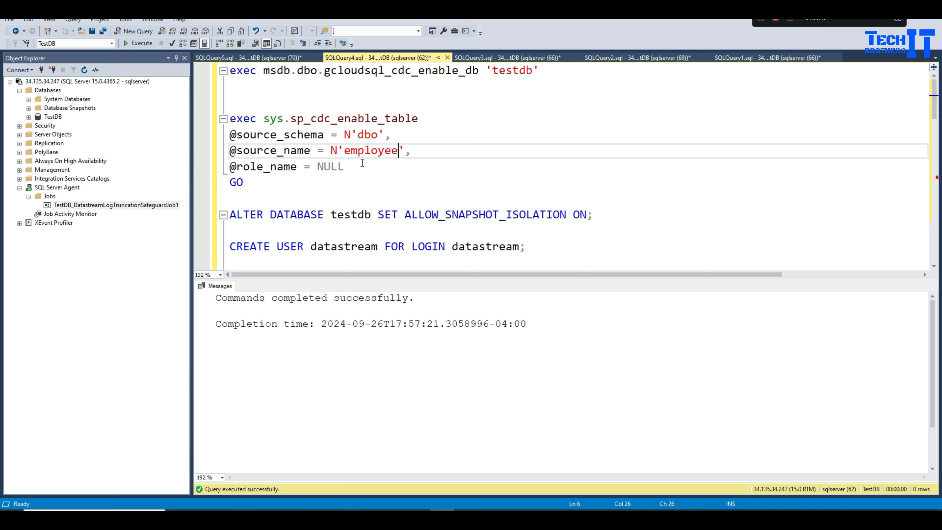
- Select the whole sp_cdc_enable_table statement for the employee table, from exec through GO
click(246, 182)
key(shift+Up)
key(shift+Up)
key(shift+Up)
key(shift+Up)
key(shift+Home)
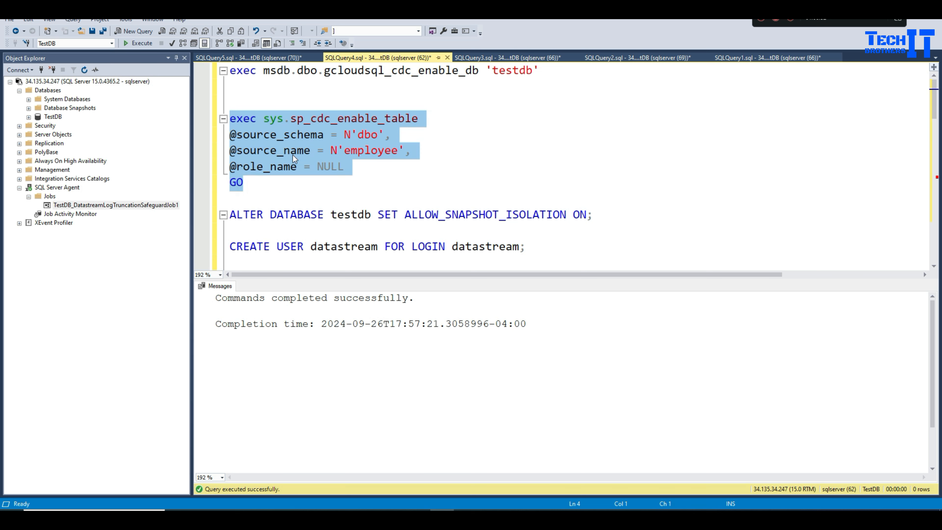